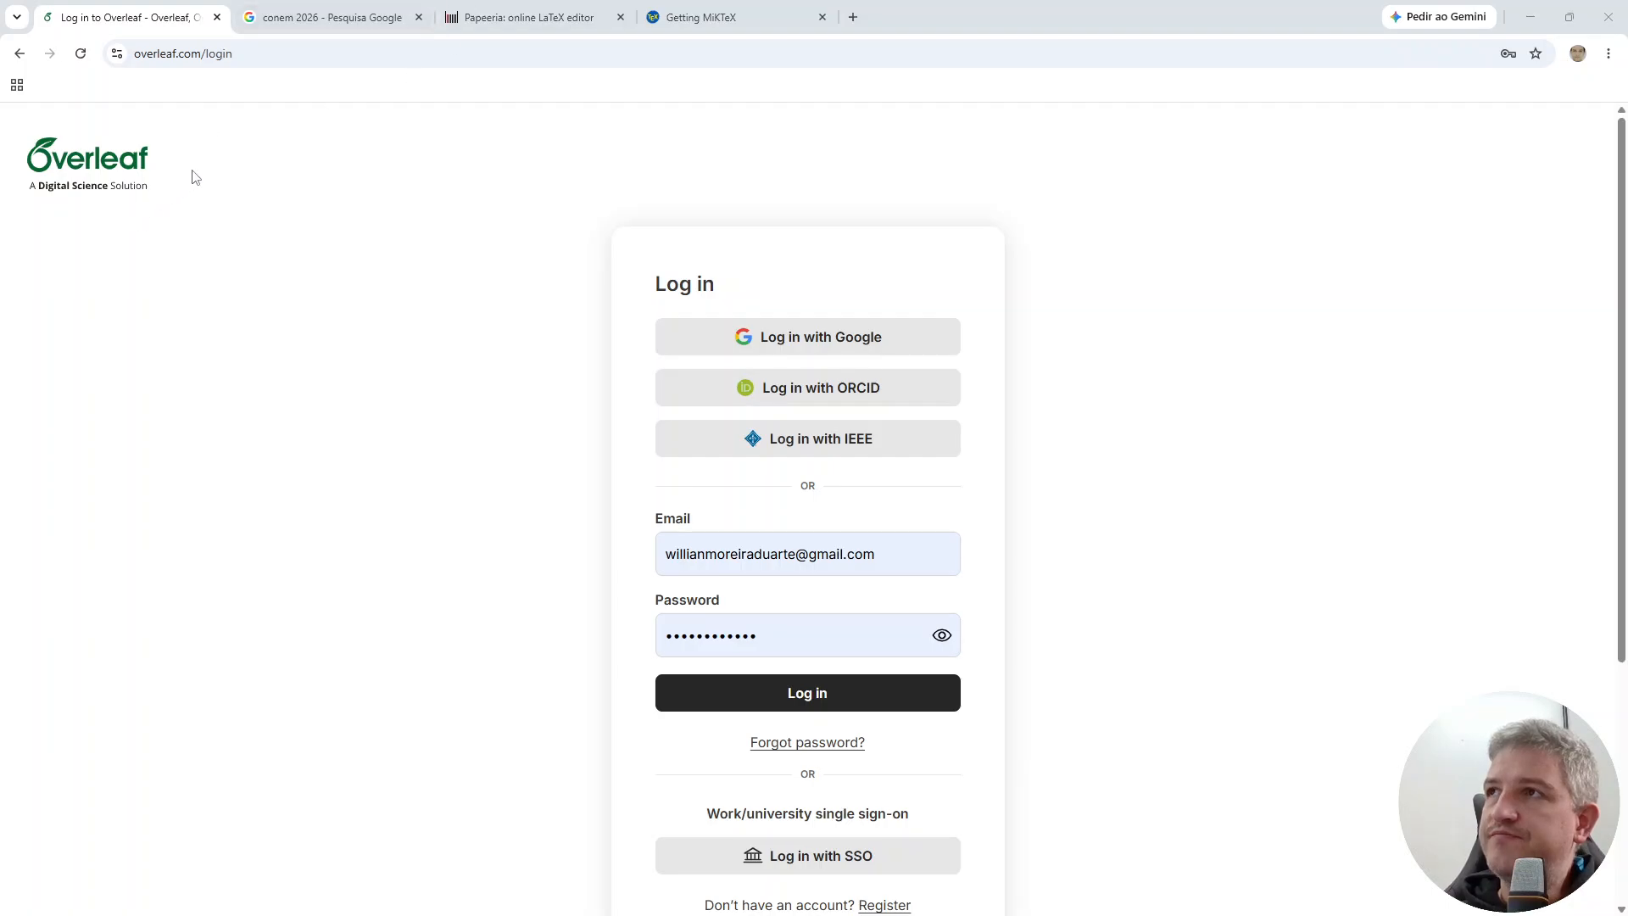
Step: Go from the login page to the Overleaf home page at overleaf.com
click(273, 54)
key(End)
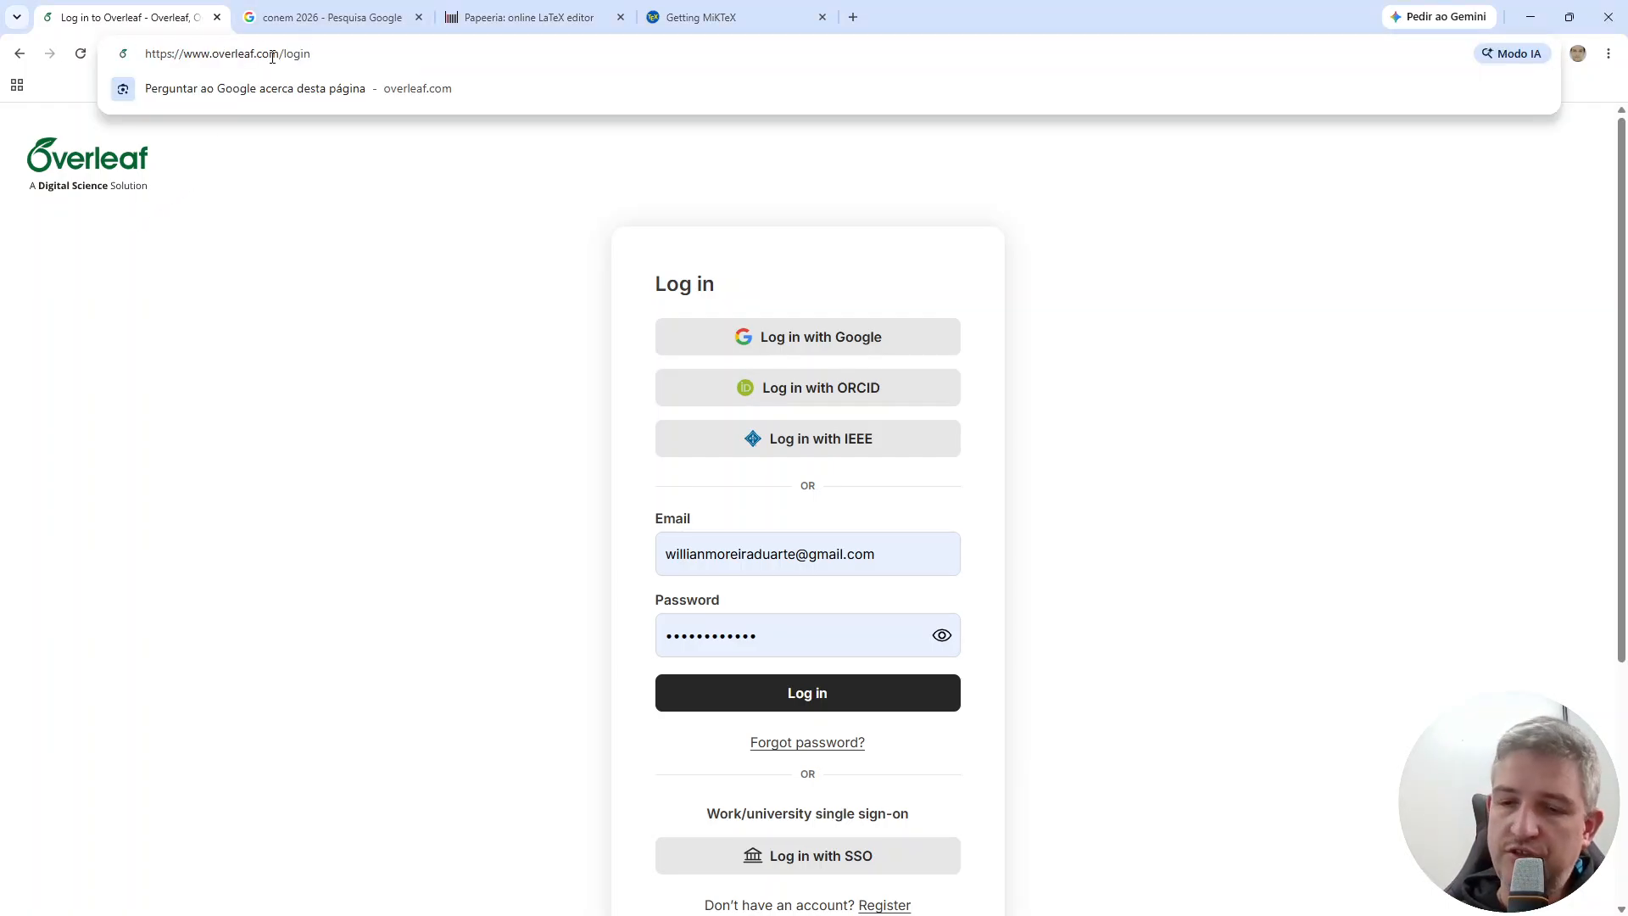
key(BackSpace)
key(BackSpace)
key(BackSpace)
key(BackSpace)
key(BackSpace)
key(Return)
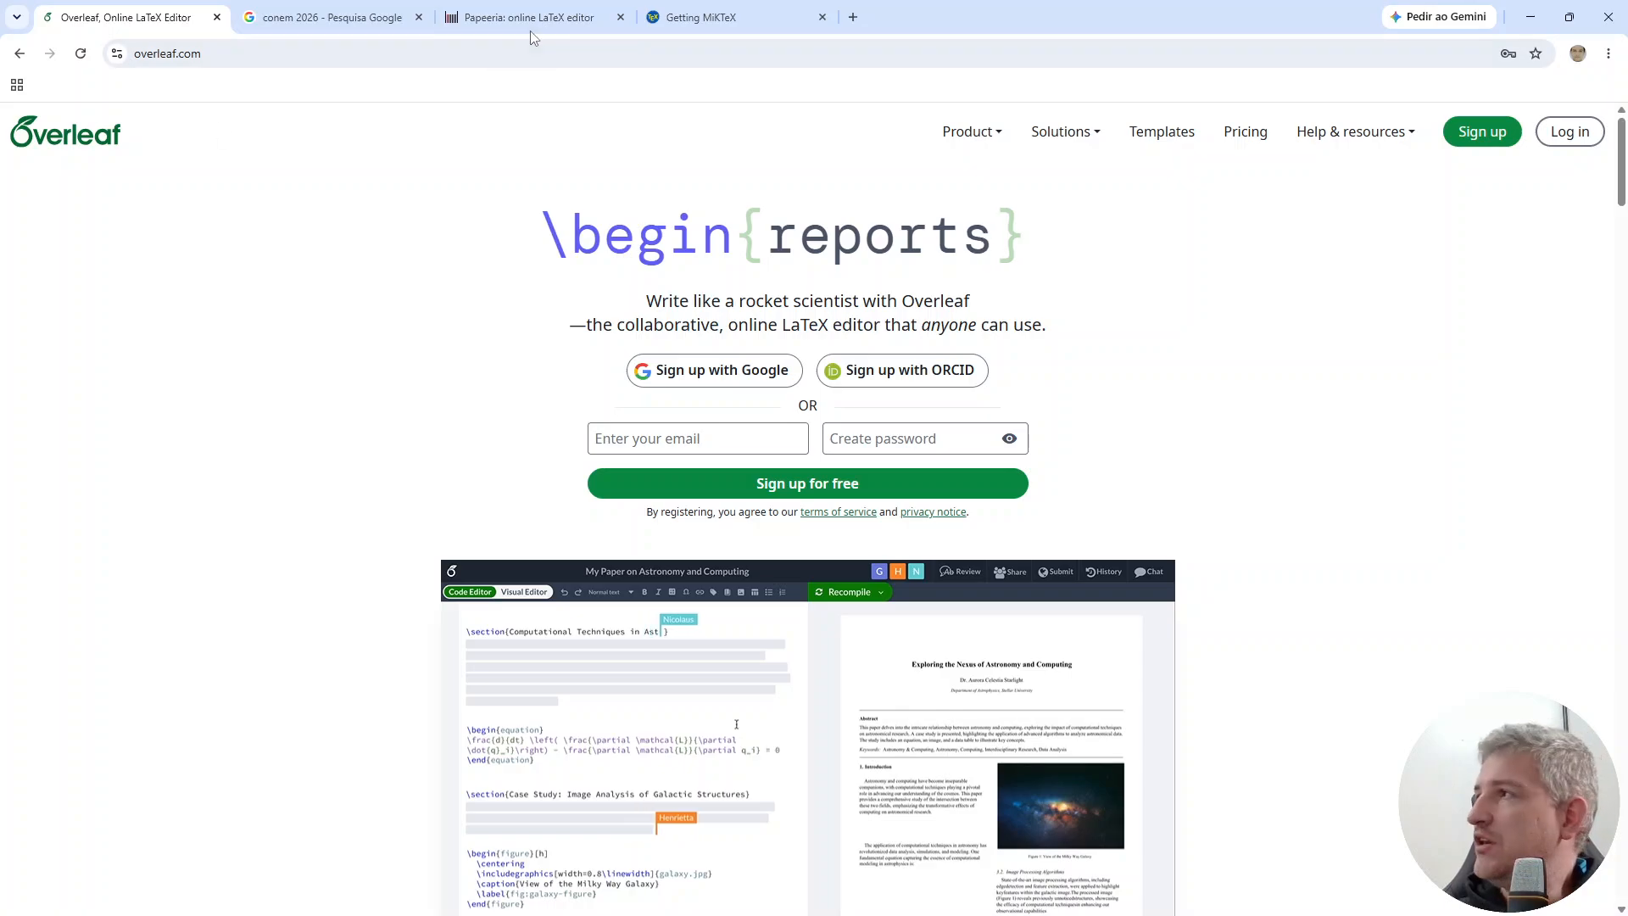
Step: Log in to Overleaf with Google, using the second listed account
click(1569, 133)
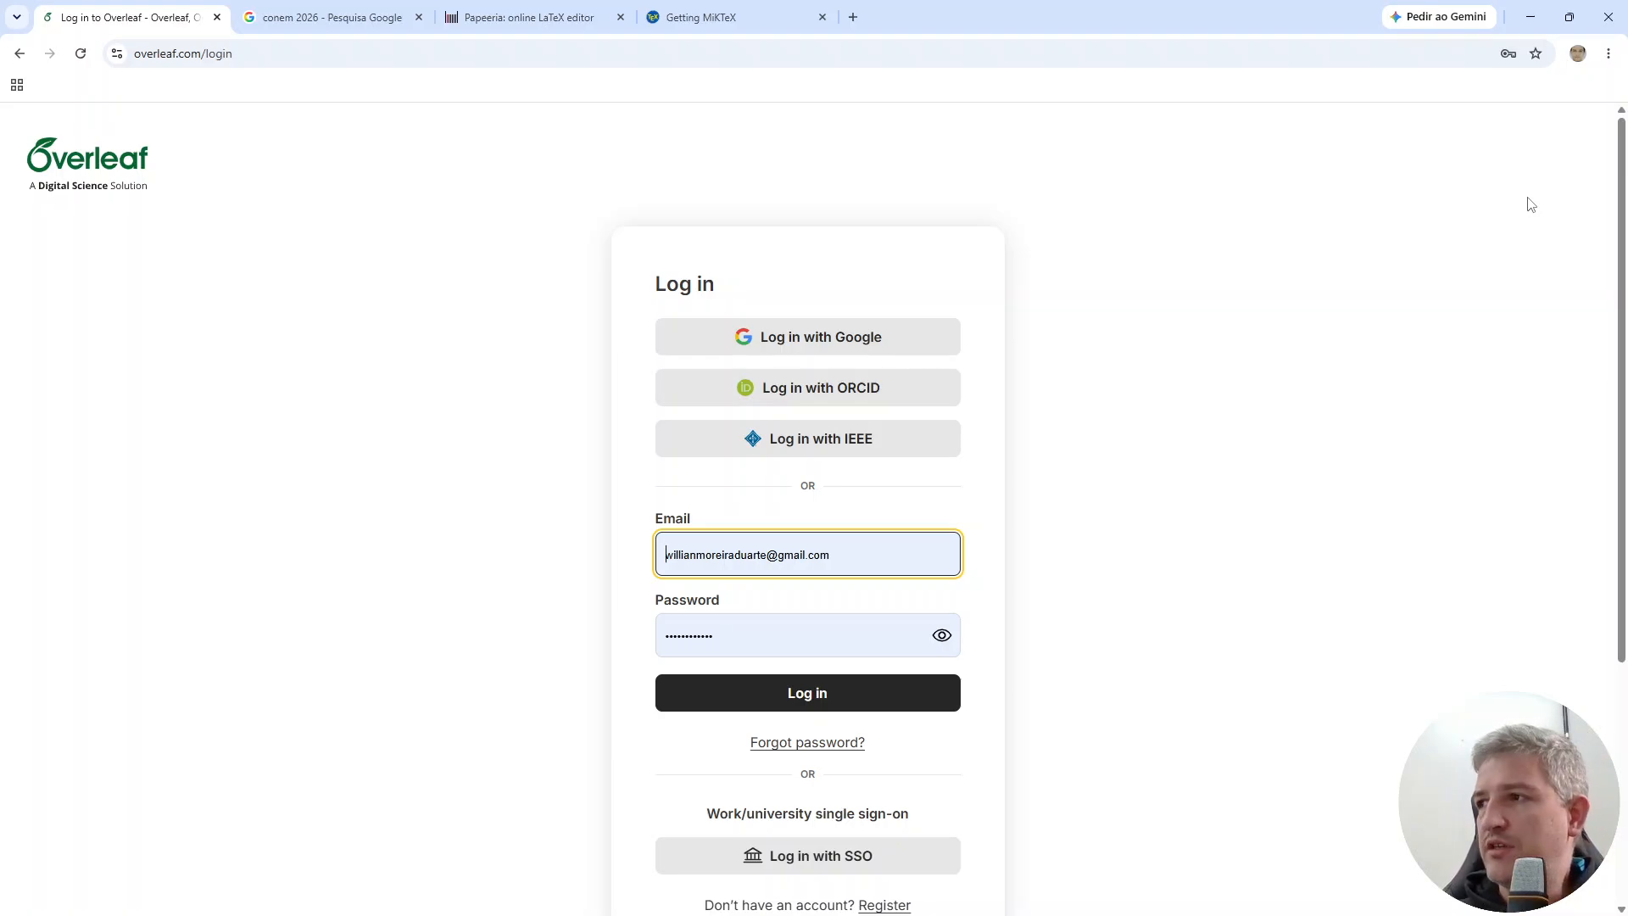
click(695, 340)
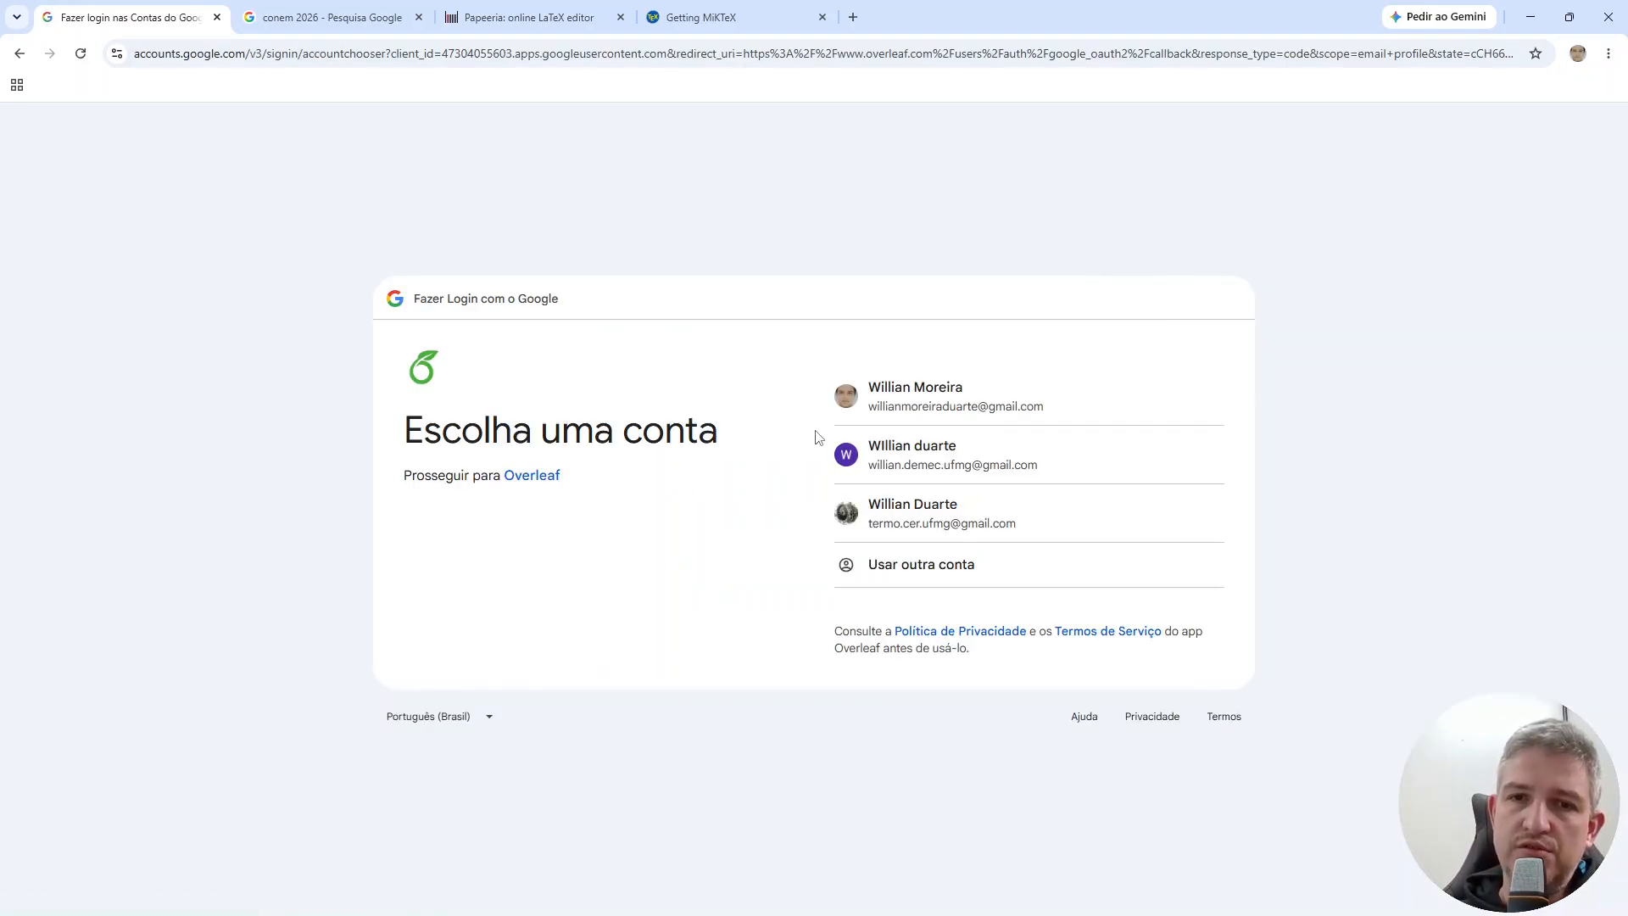
click(928, 459)
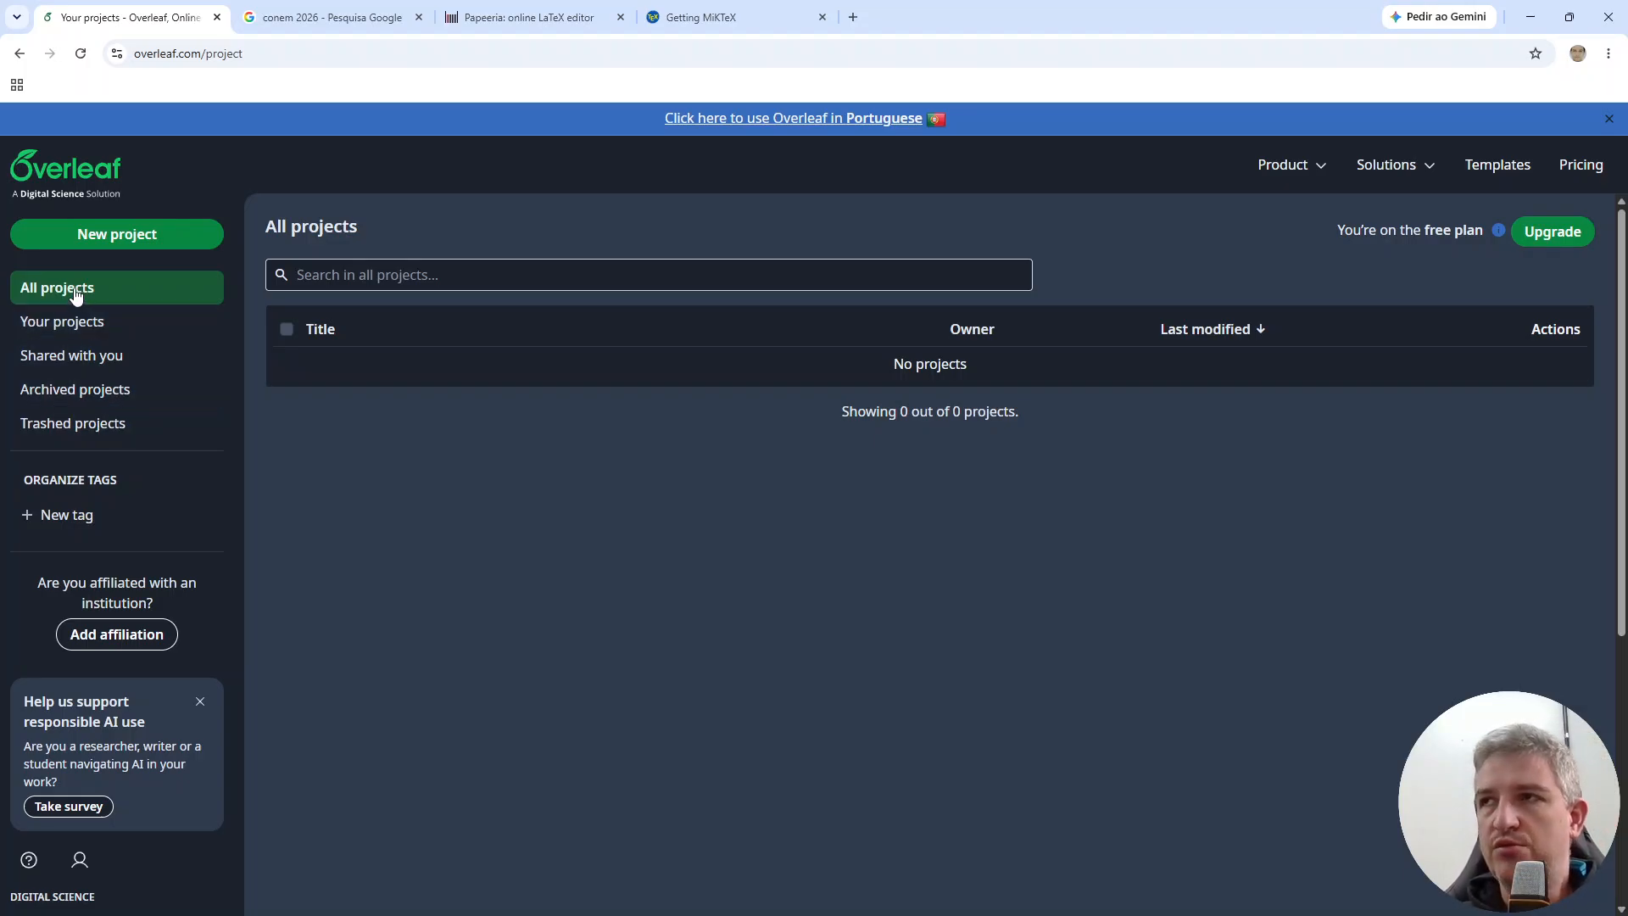
Step: Examine the owned, shared, archived and trashed project lists, finishing on the list of own projects
click(88, 327)
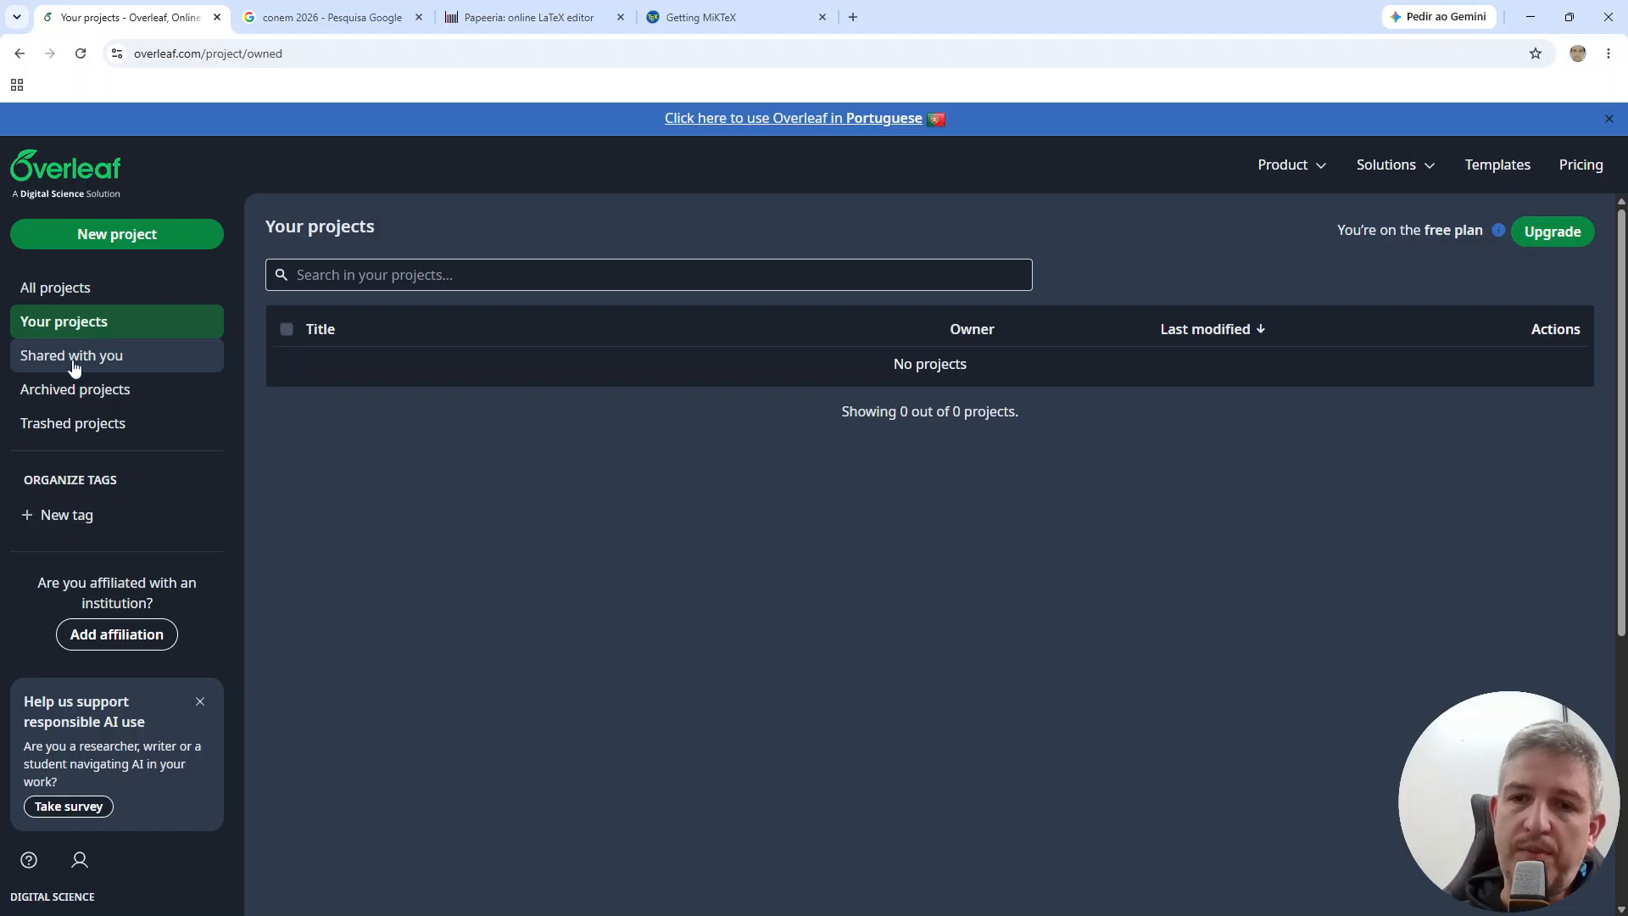
click(101, 371)
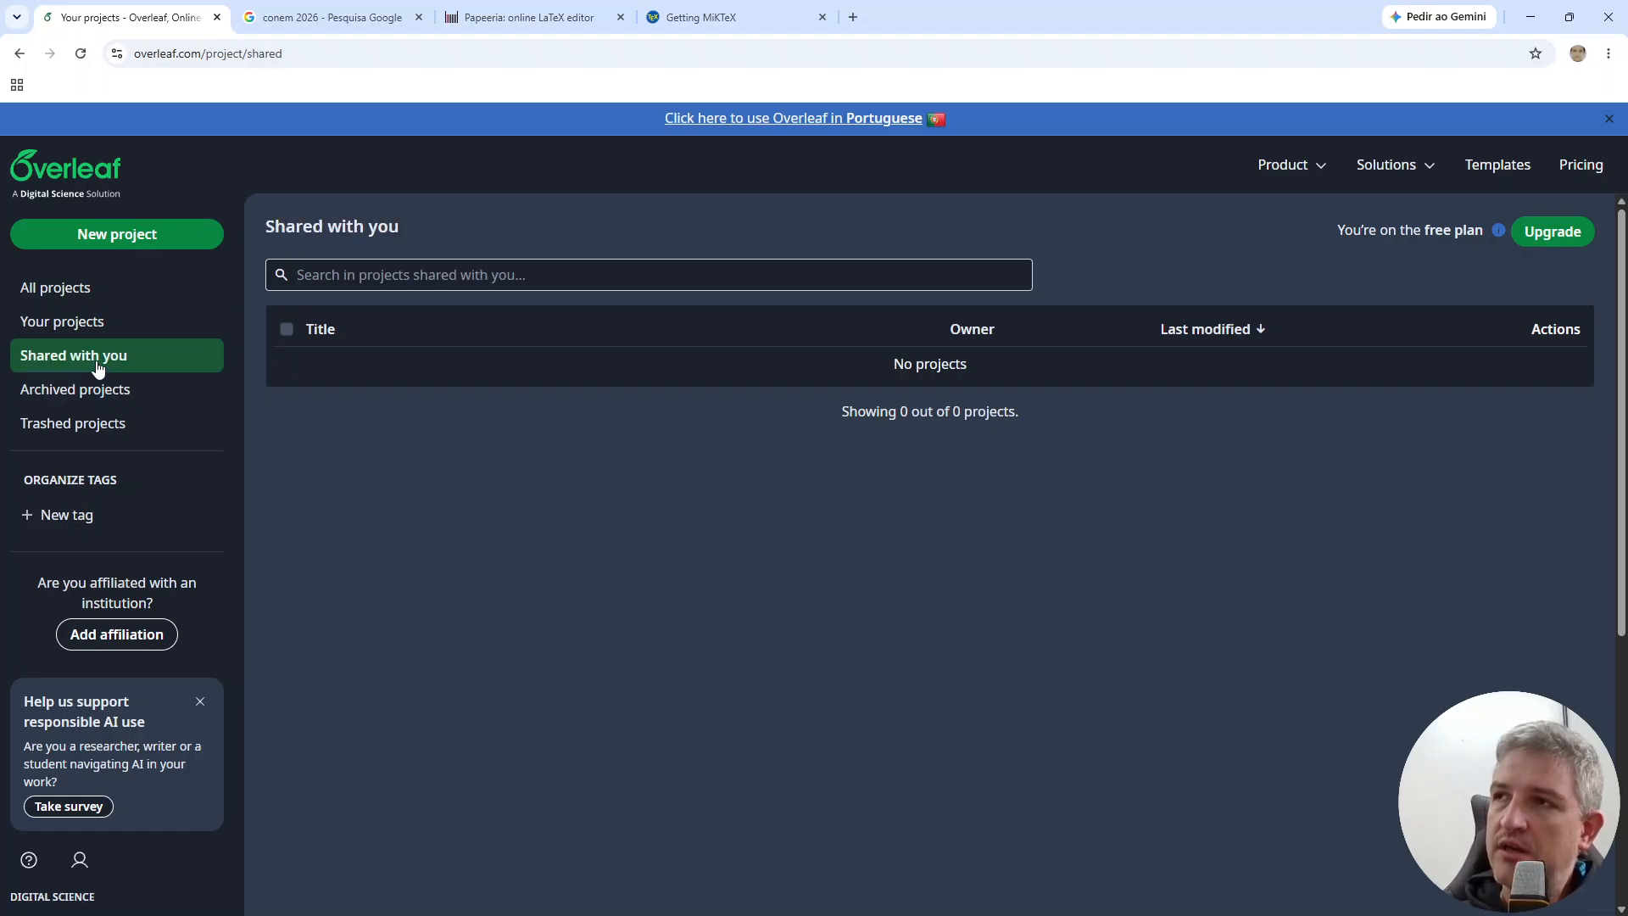
click(77, 337)
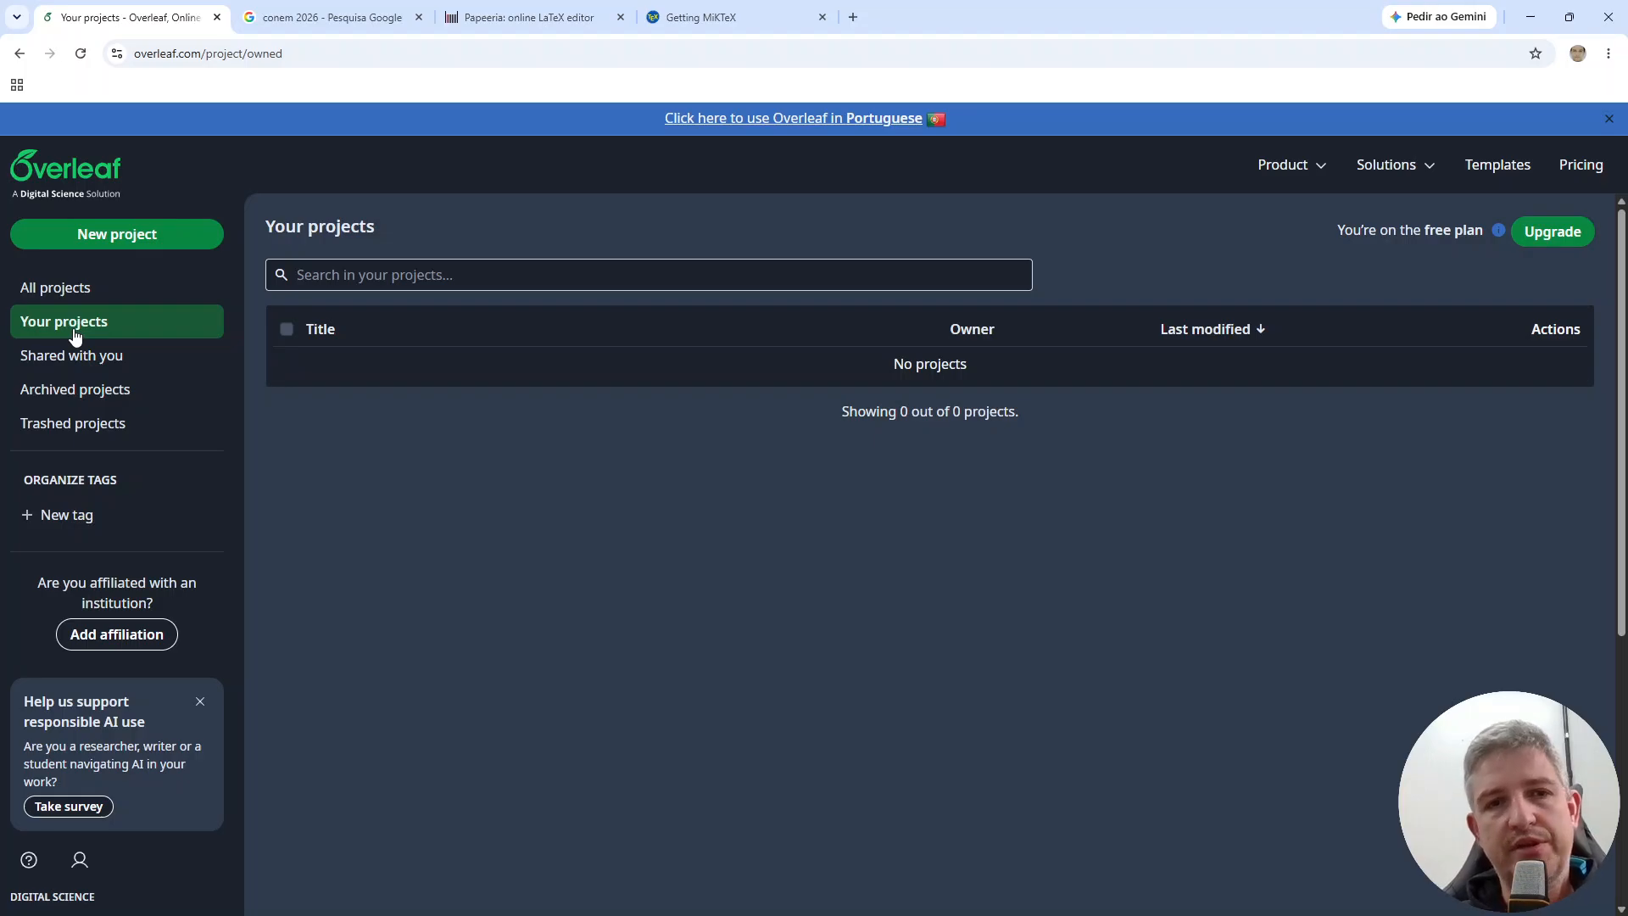
click(91, 396)
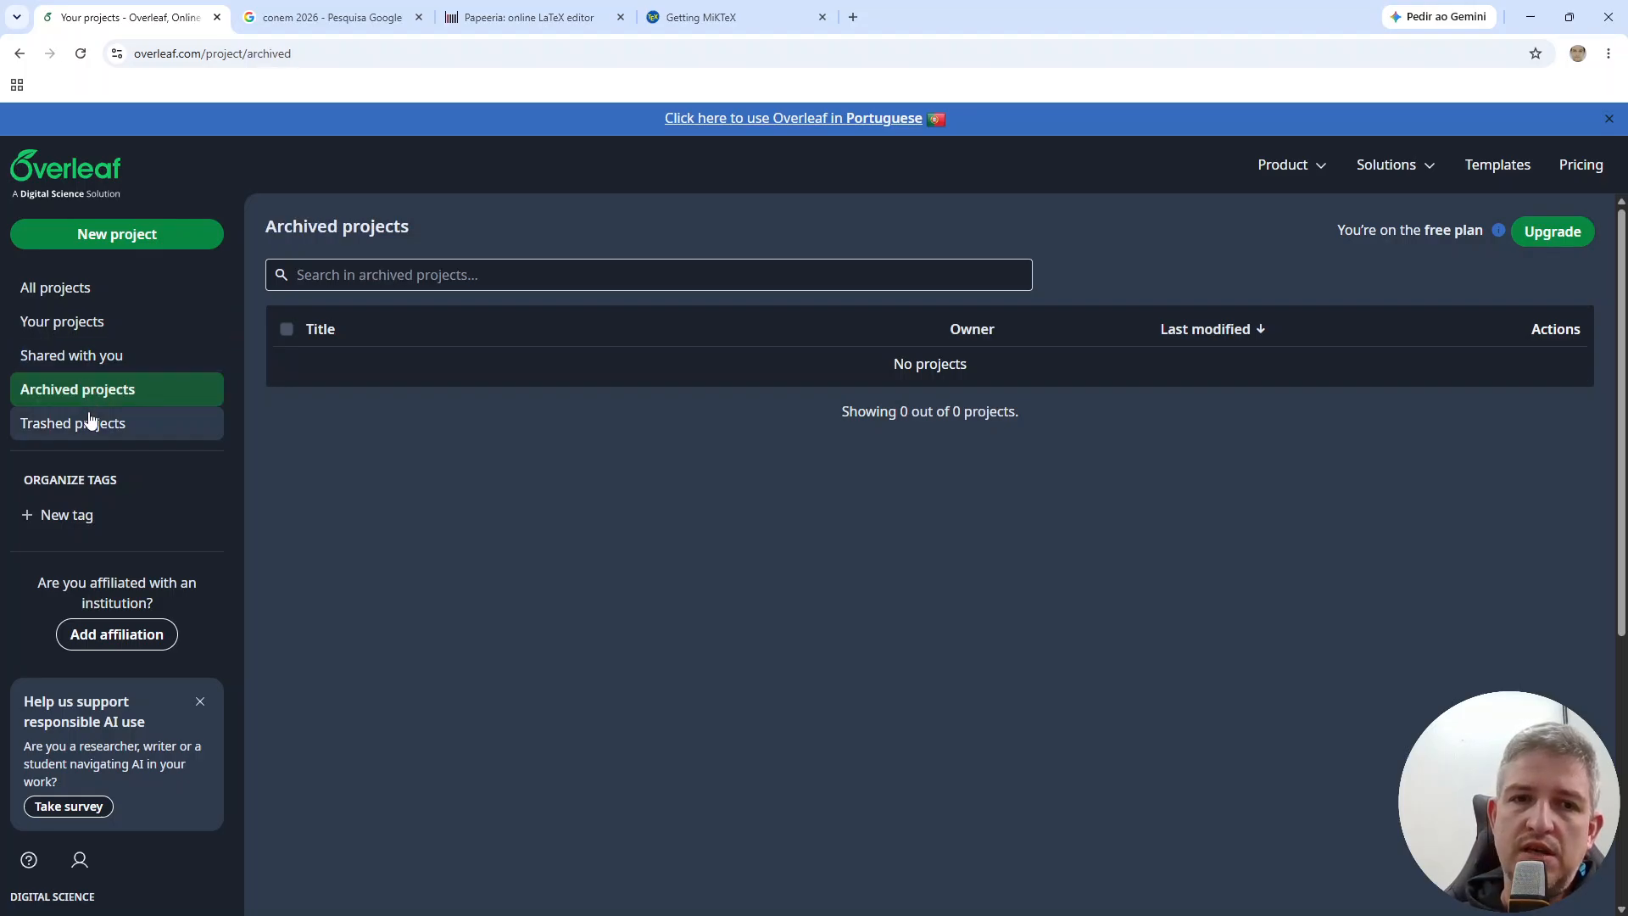
click(89, 420)
click(88, 386)
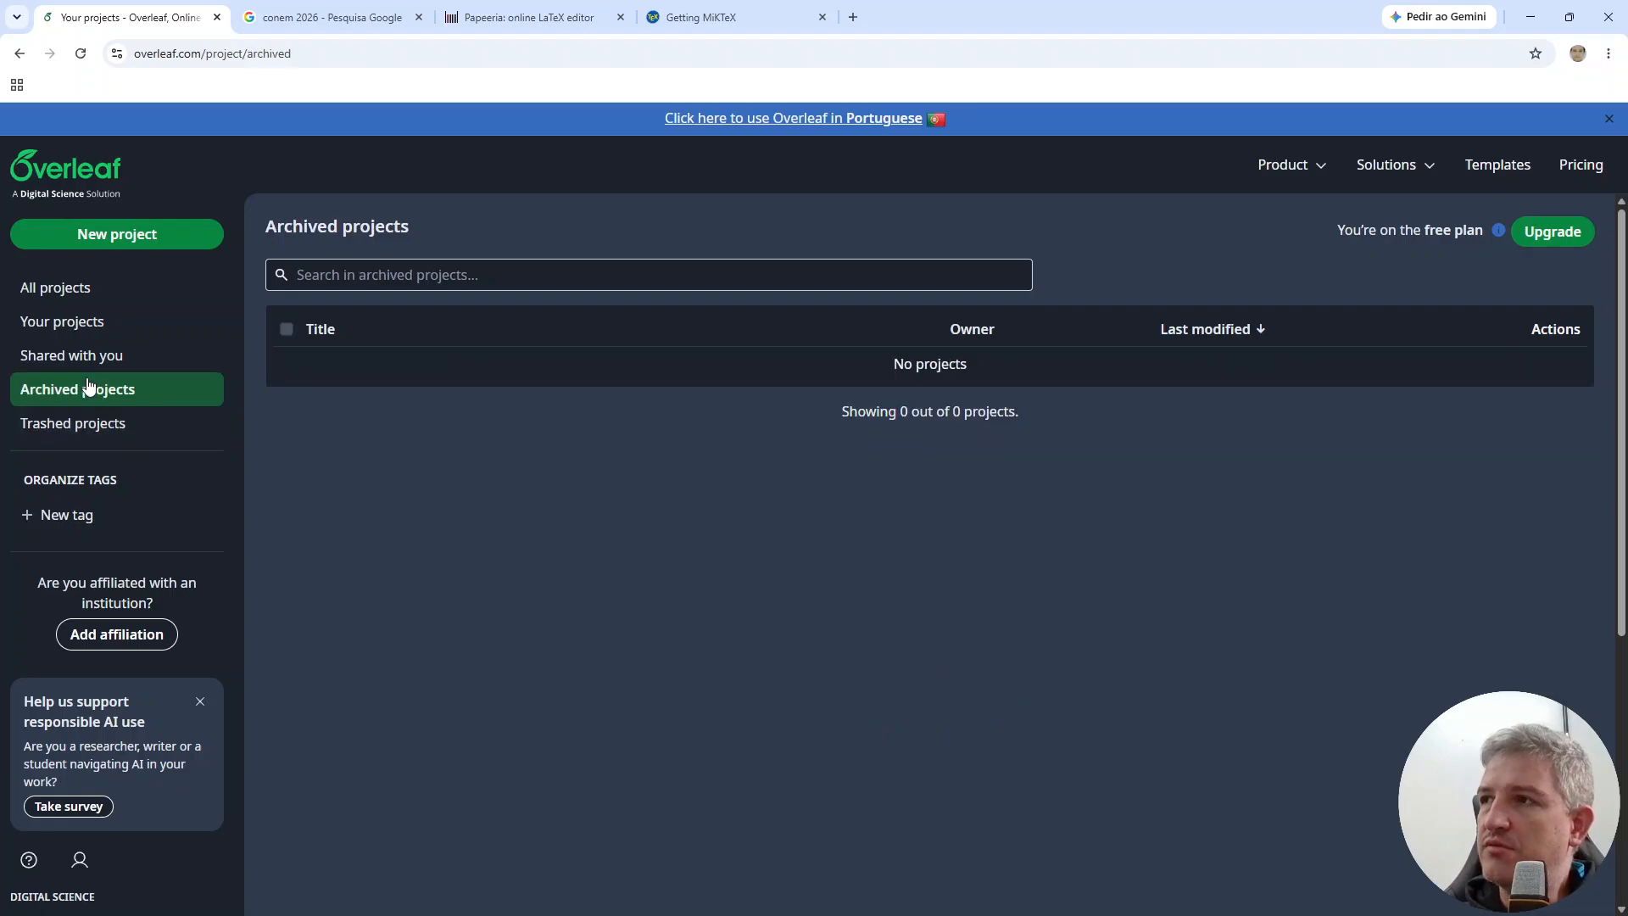
click(93, 430)
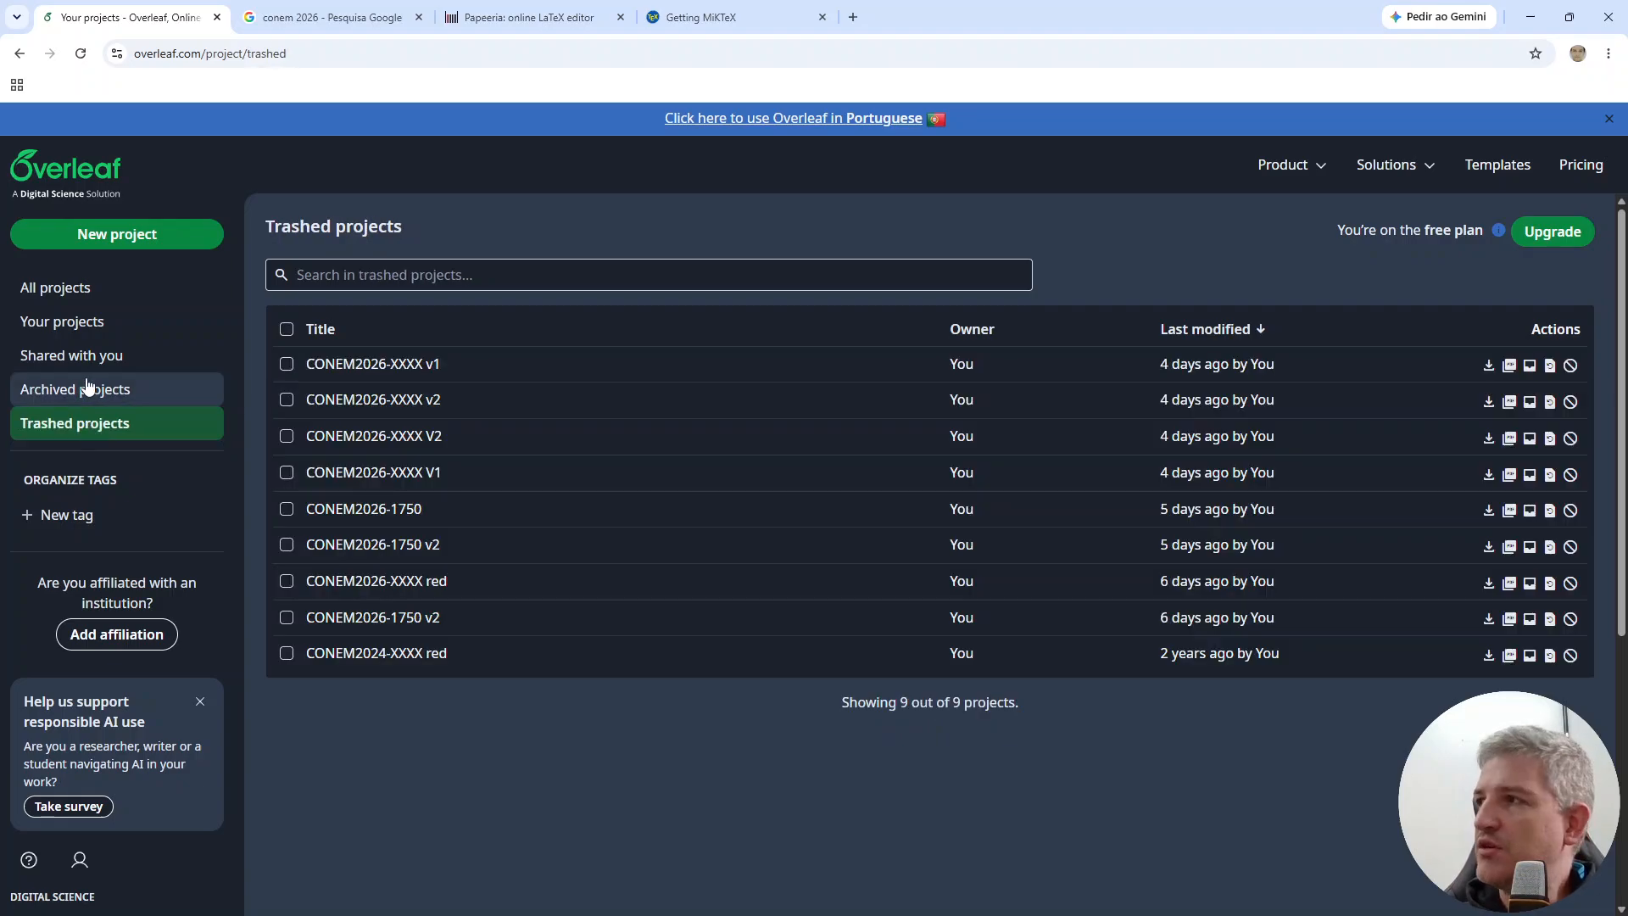
click(87, 391)
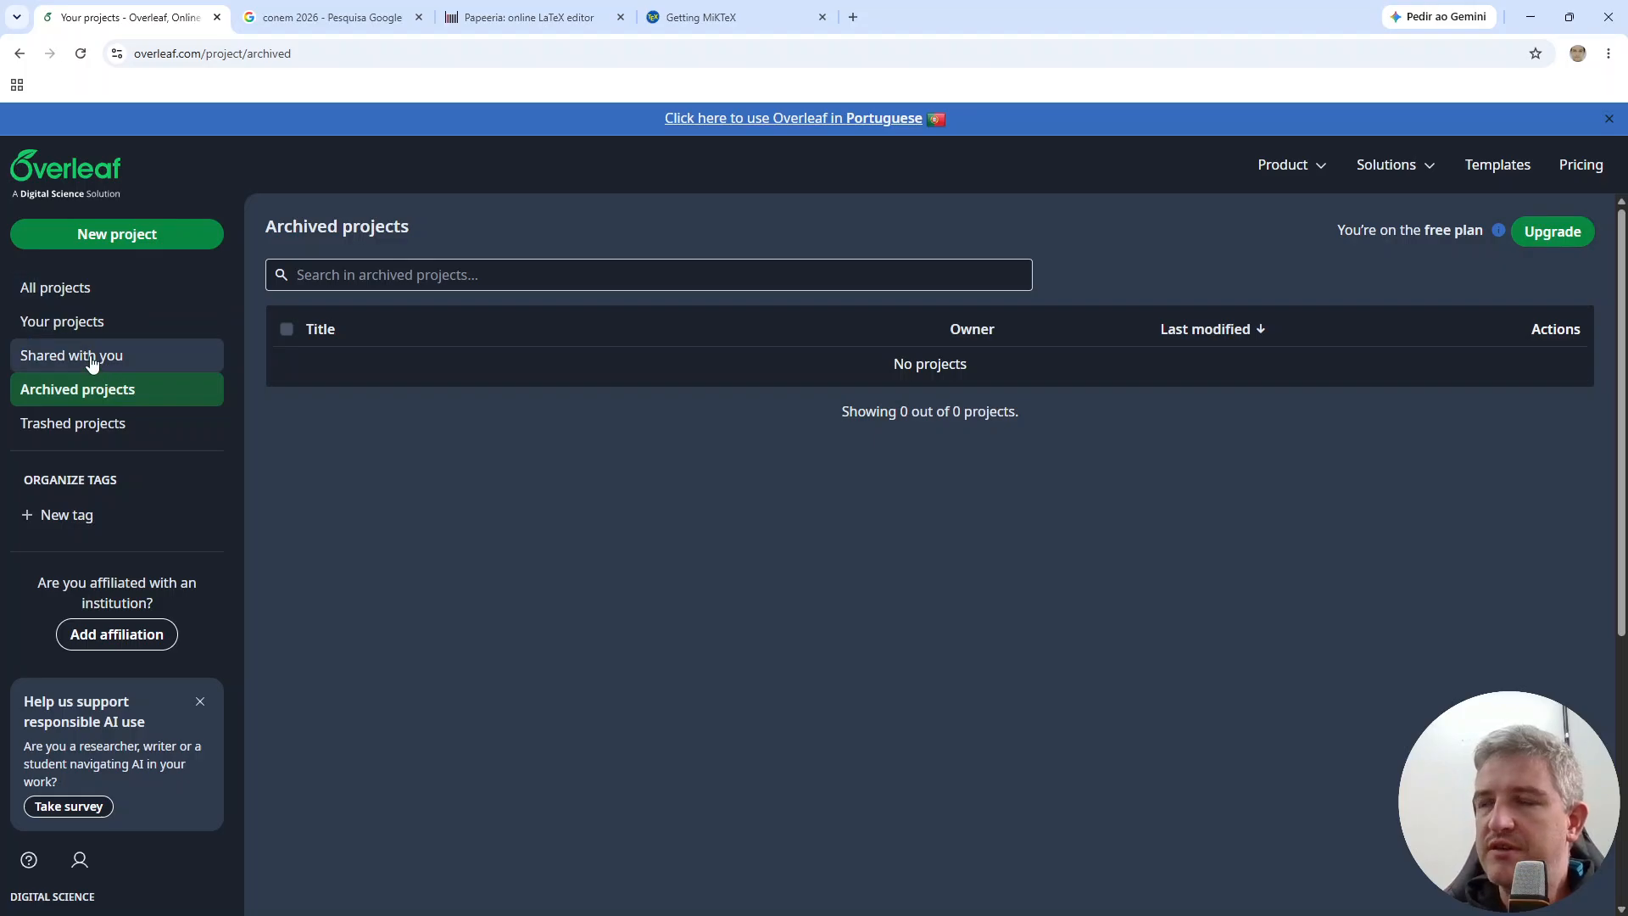
click(66, 297)
click(95, 328)
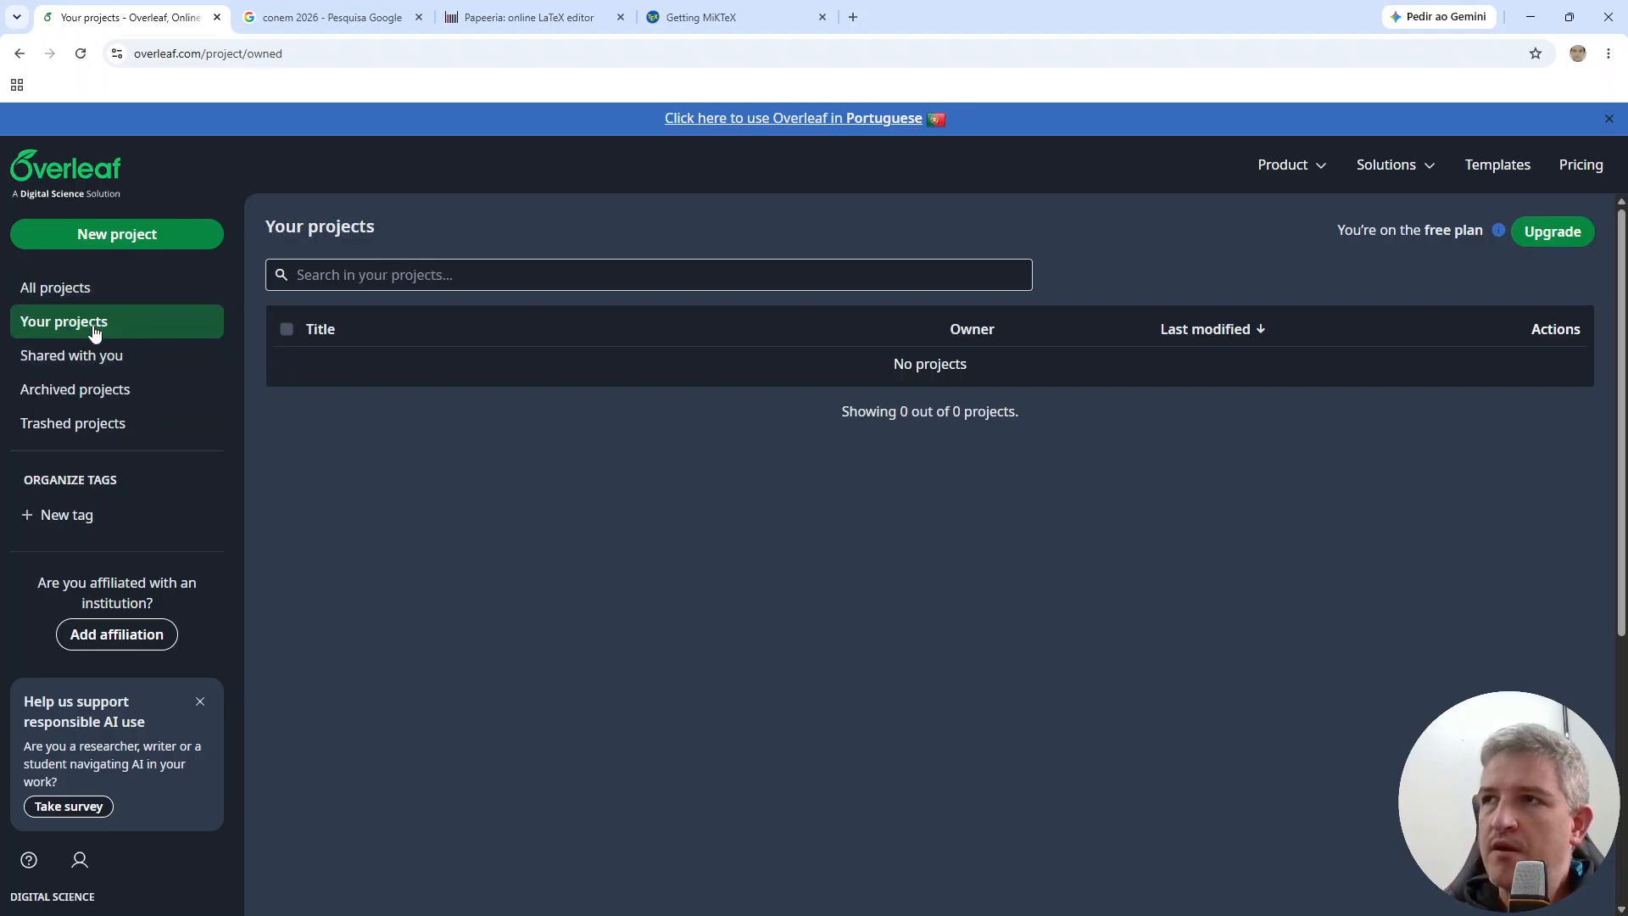
click(108, 244)
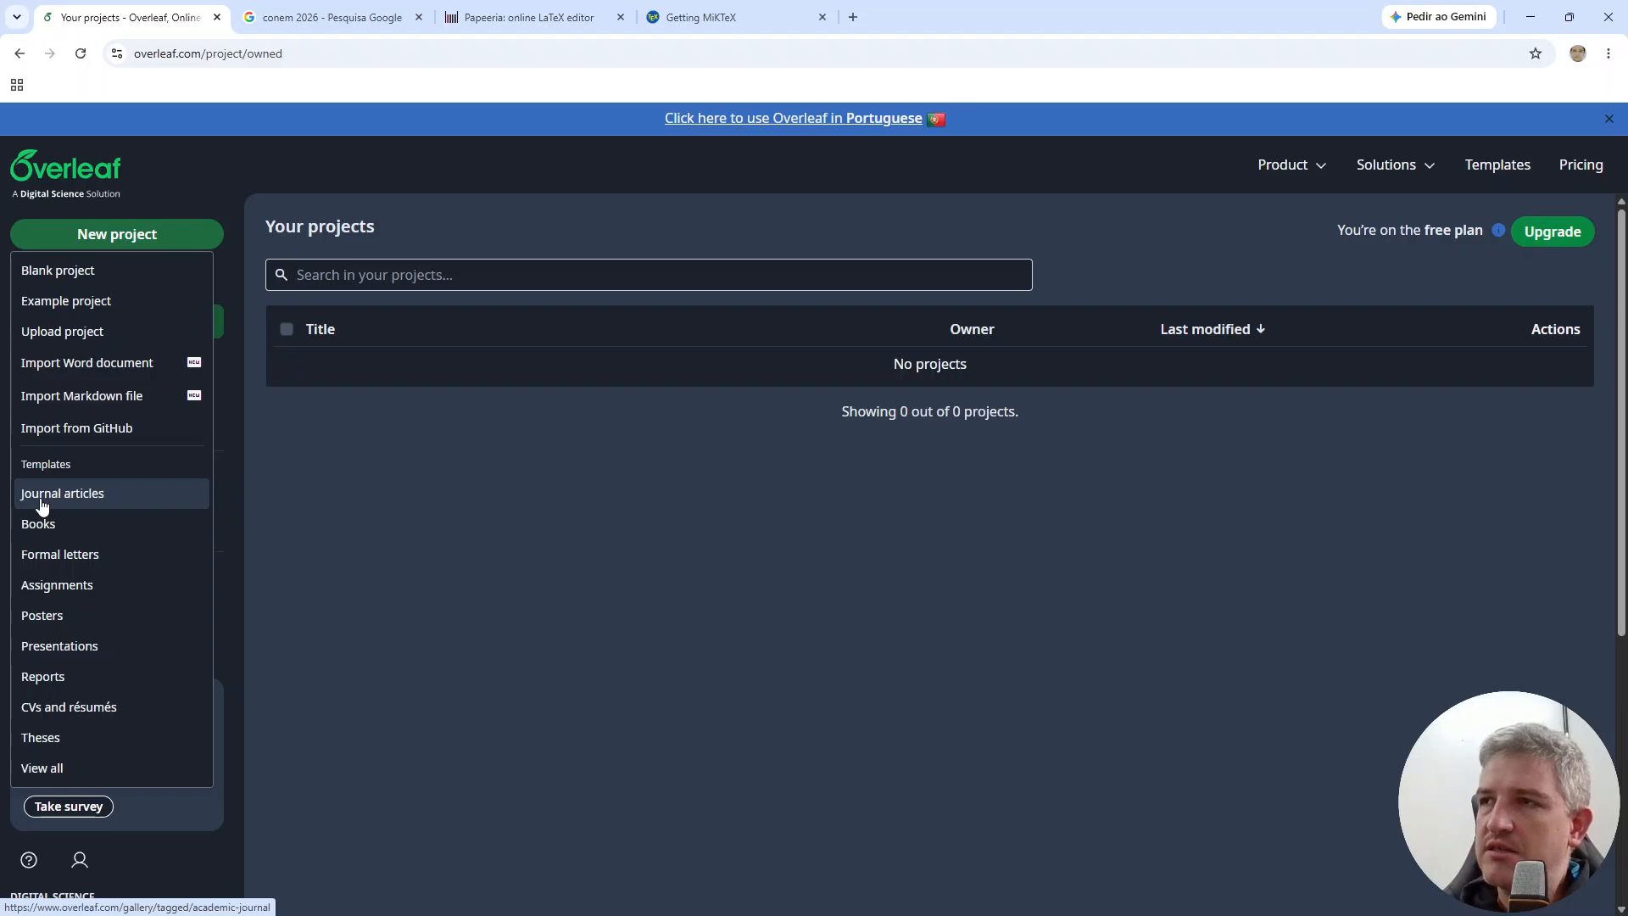
click(450, 561)
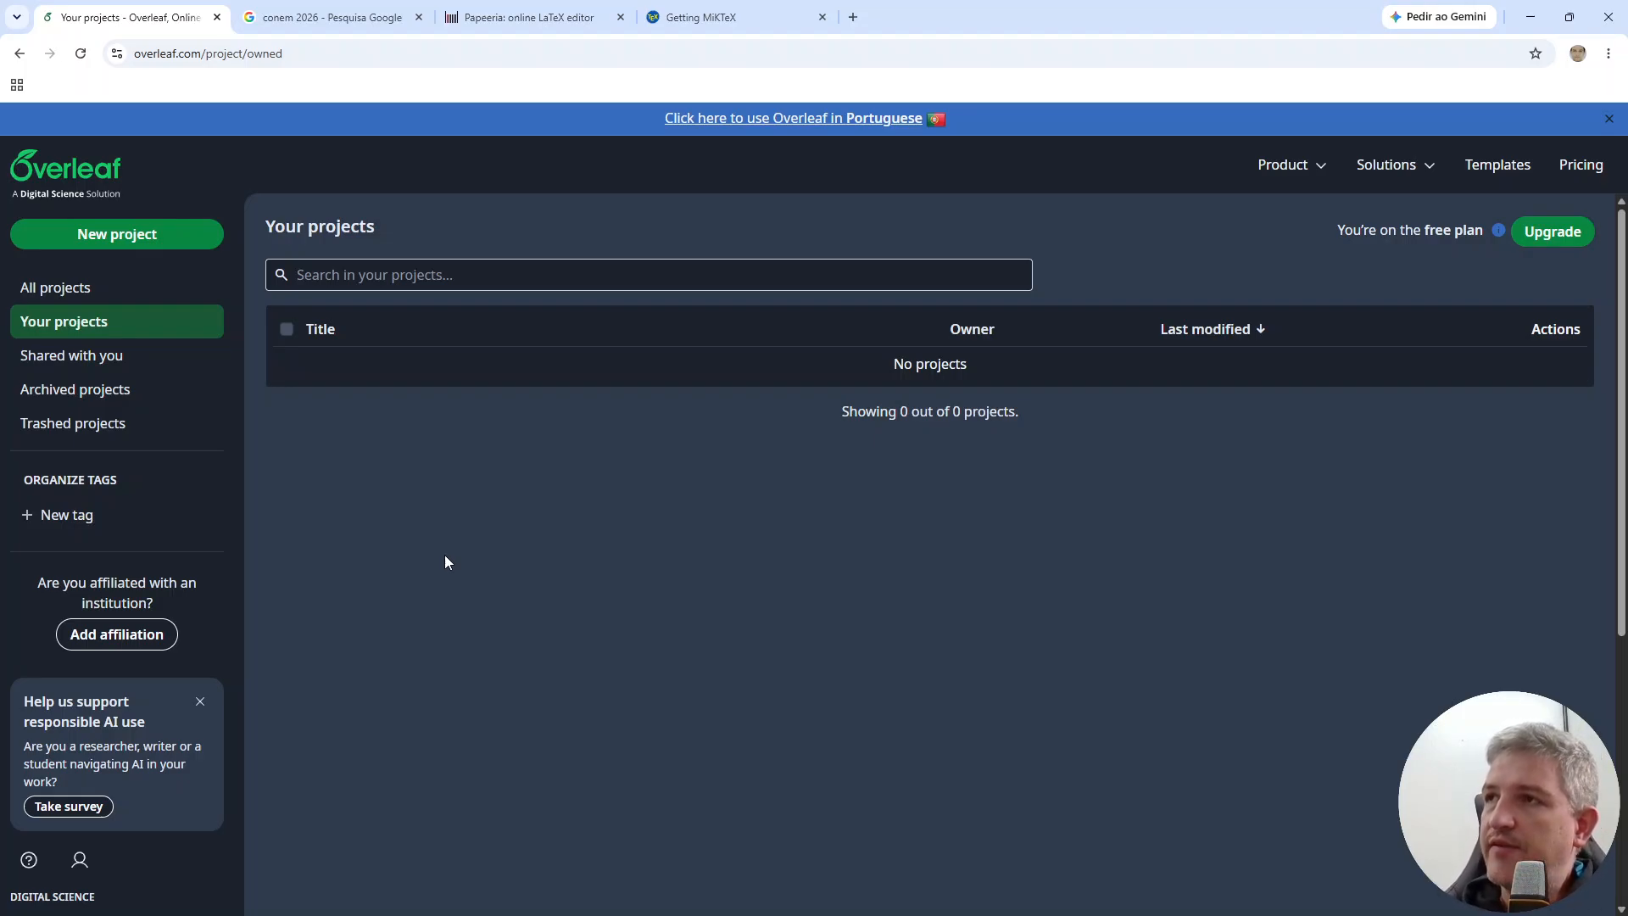
click(146, 231)
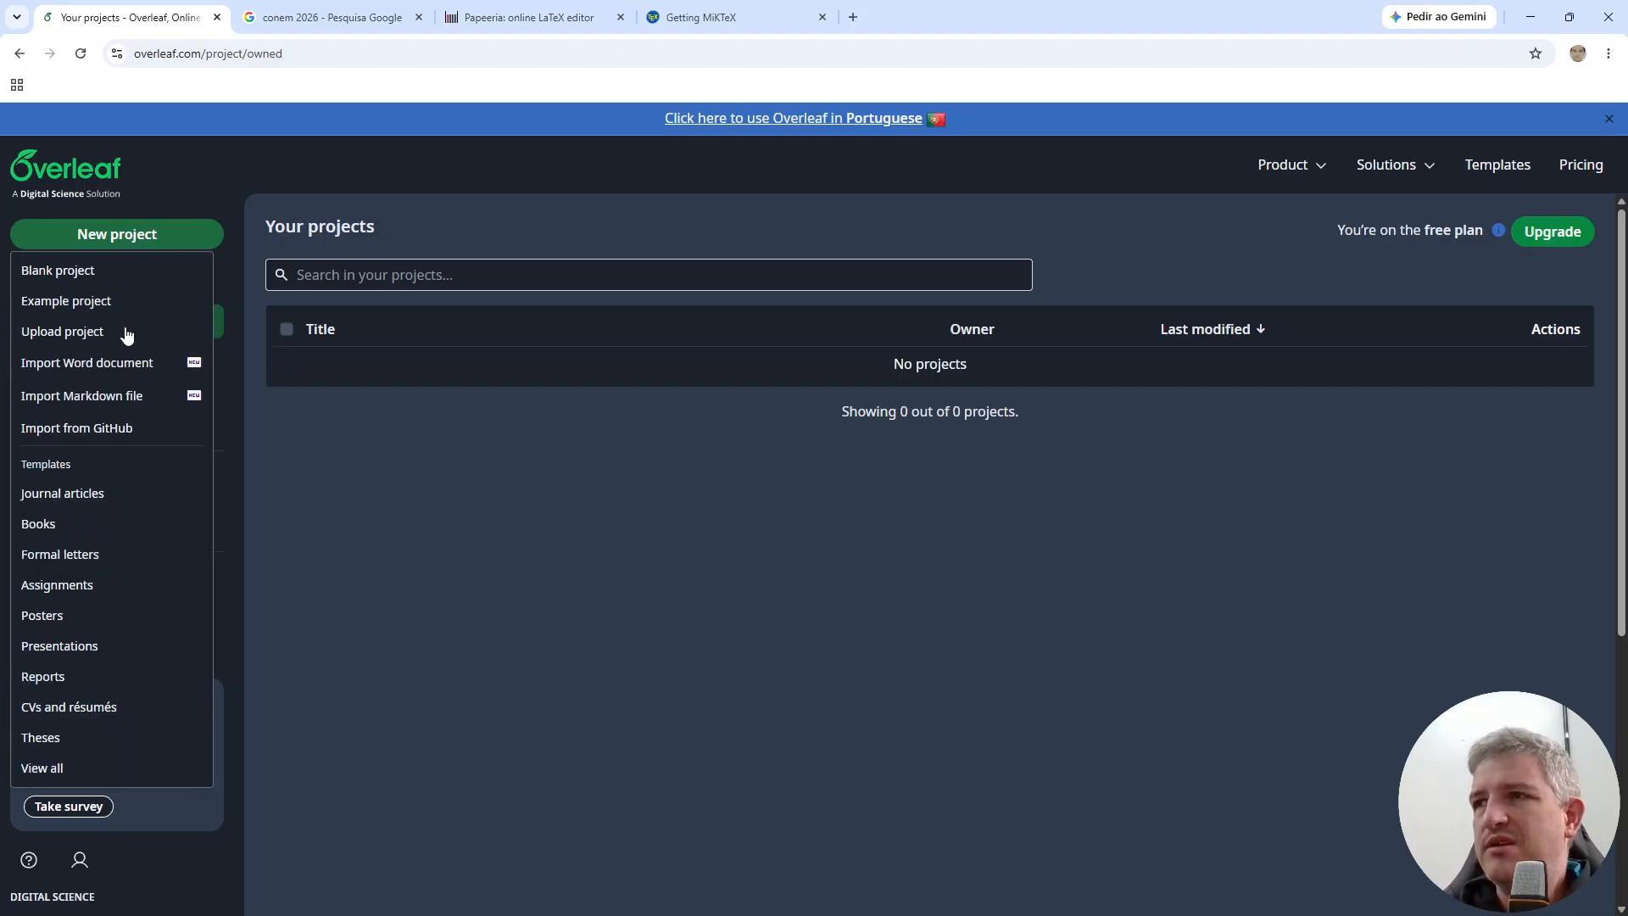
click(372, 640)
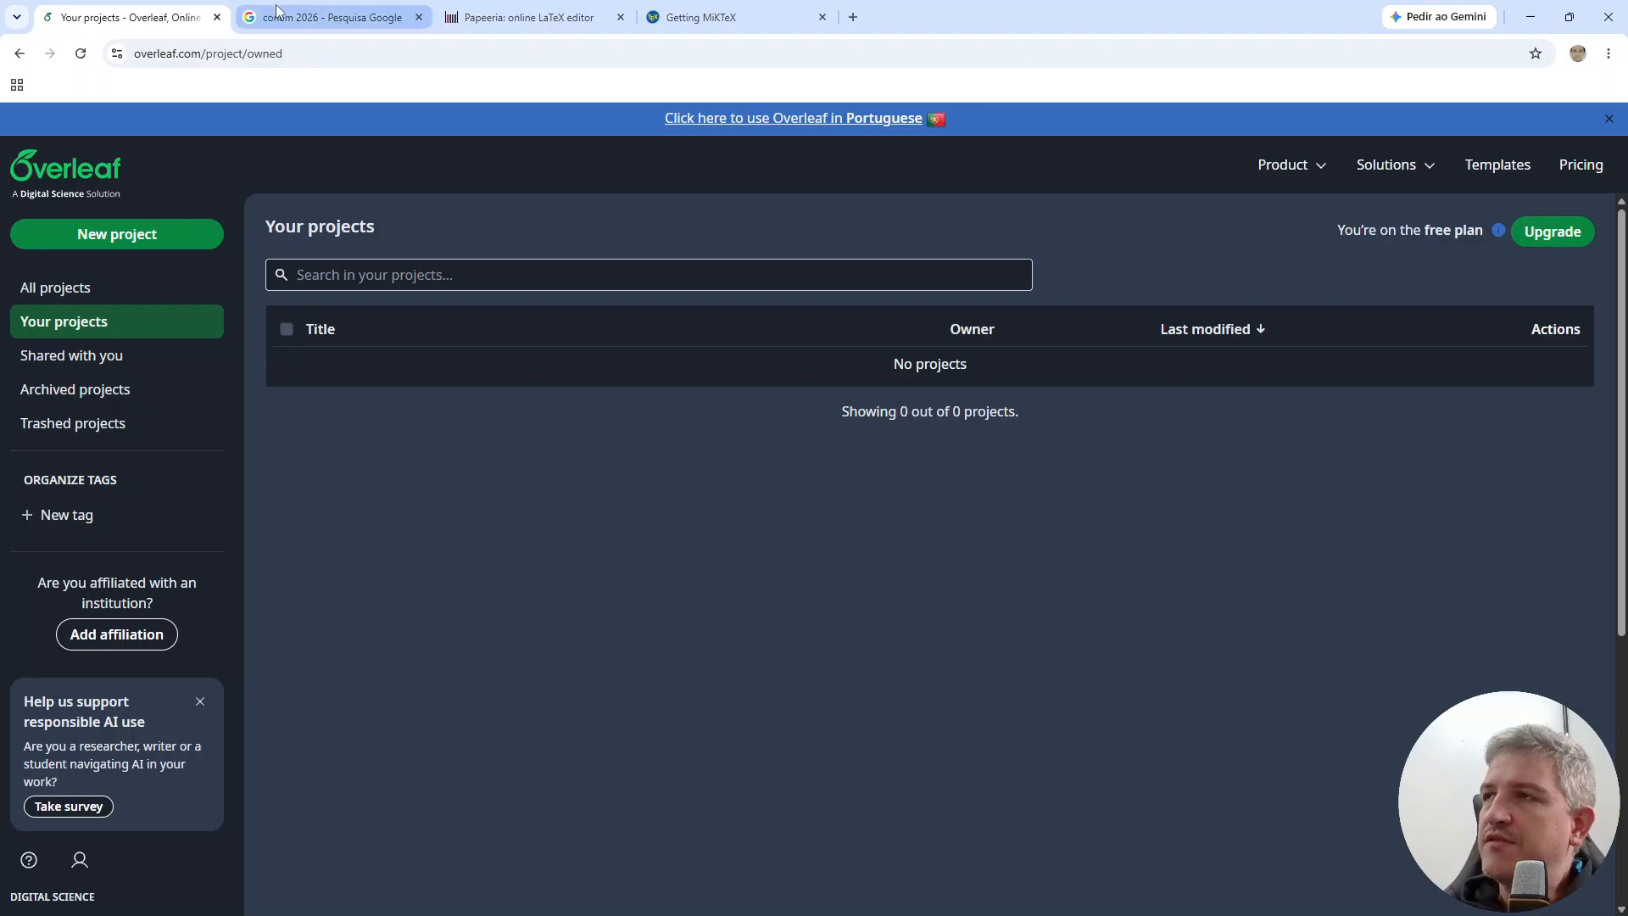
Step: Open the CONEM 2026 congress site from the Google results and download the LaTeX paper template from its templates page
click(322, 17)
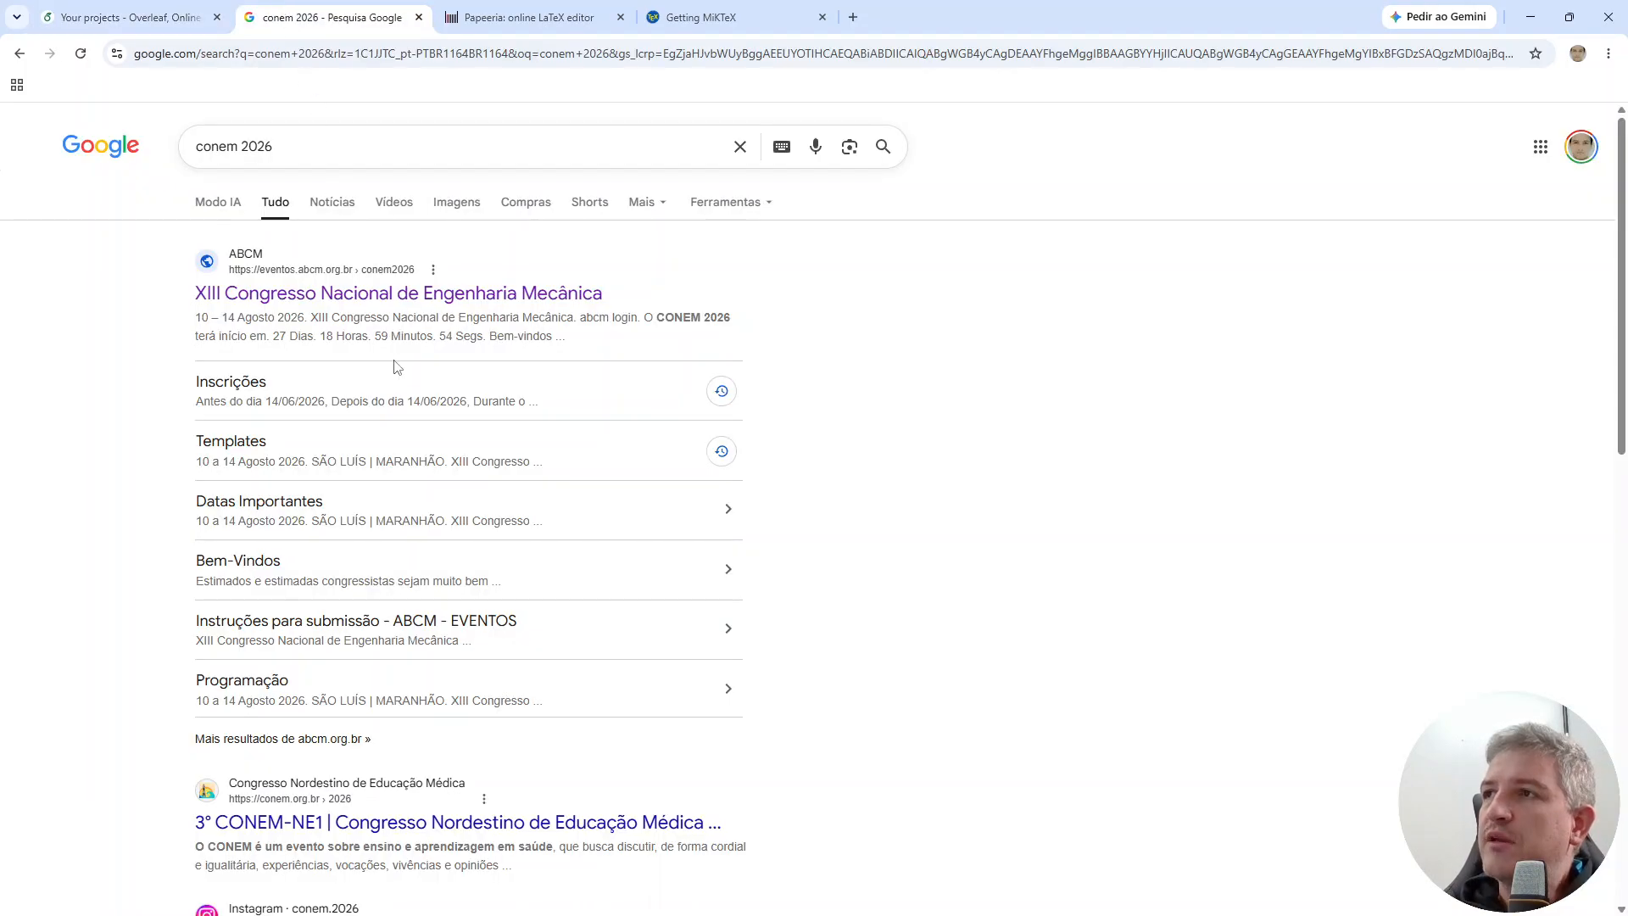
click(330, 303)
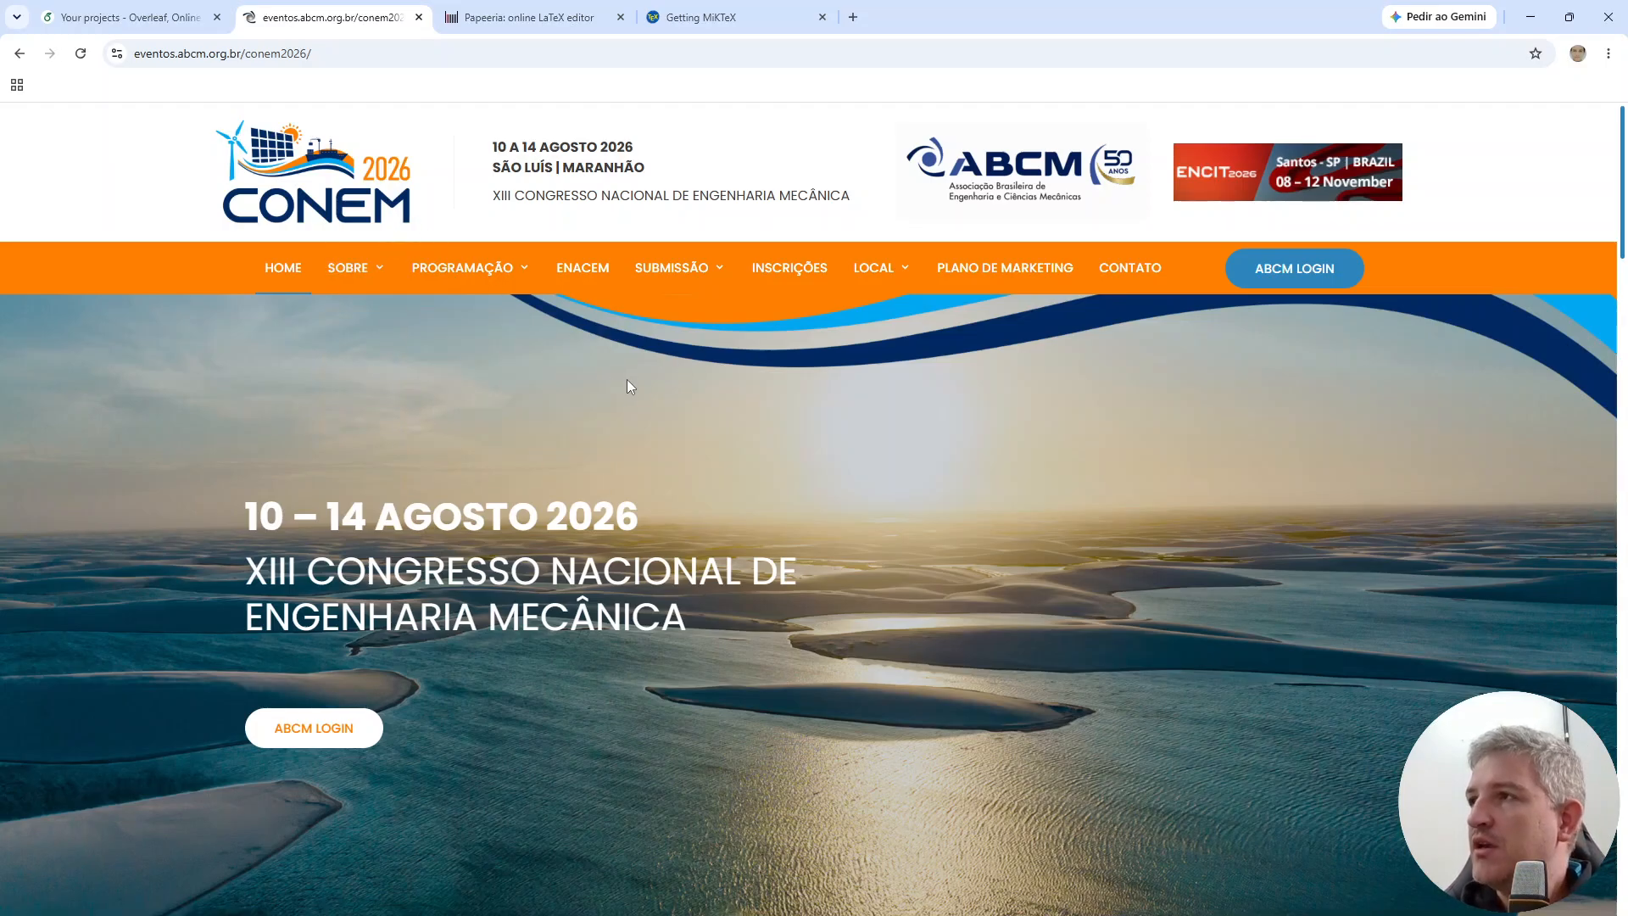
mouse_move(675, 270)
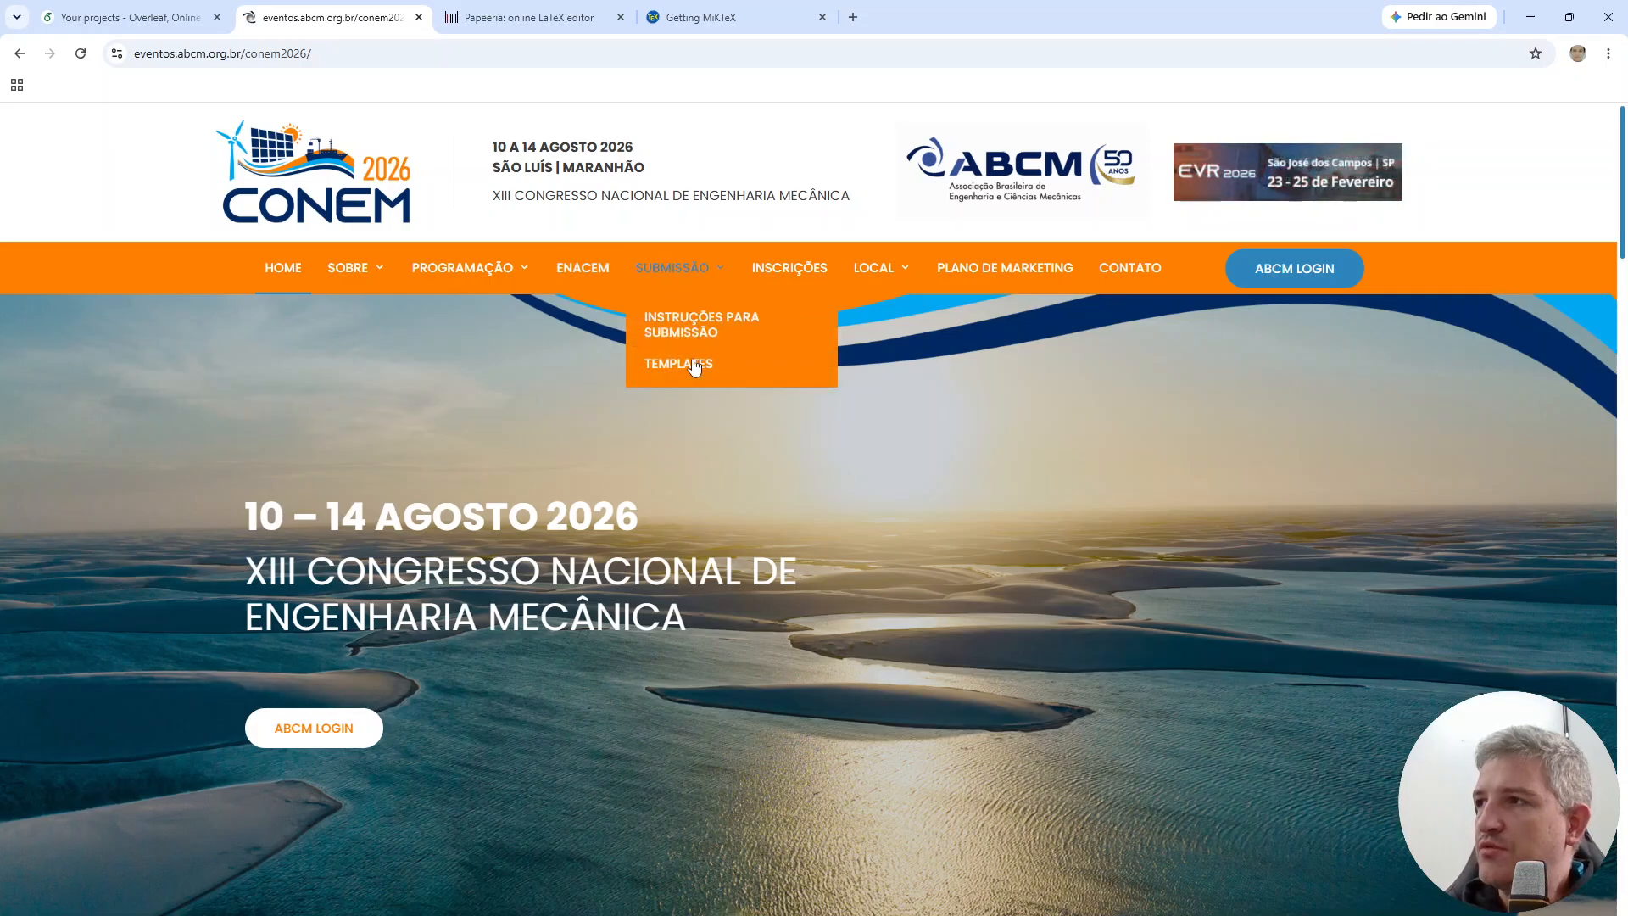
click(676, 363)
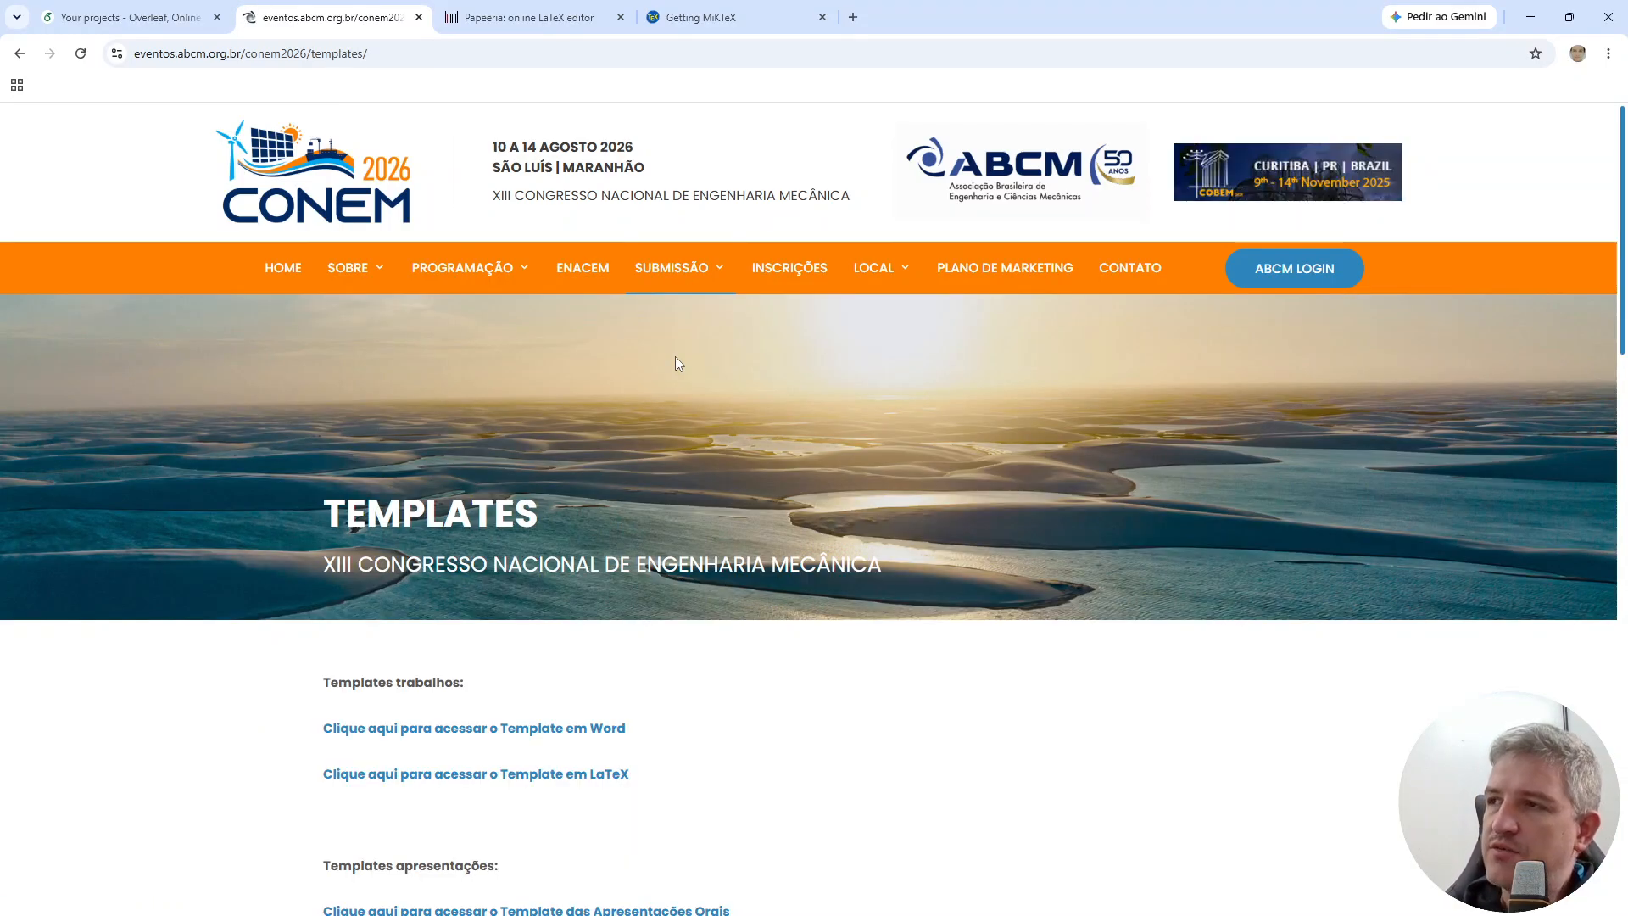
scroll(674, 383, down, 2)
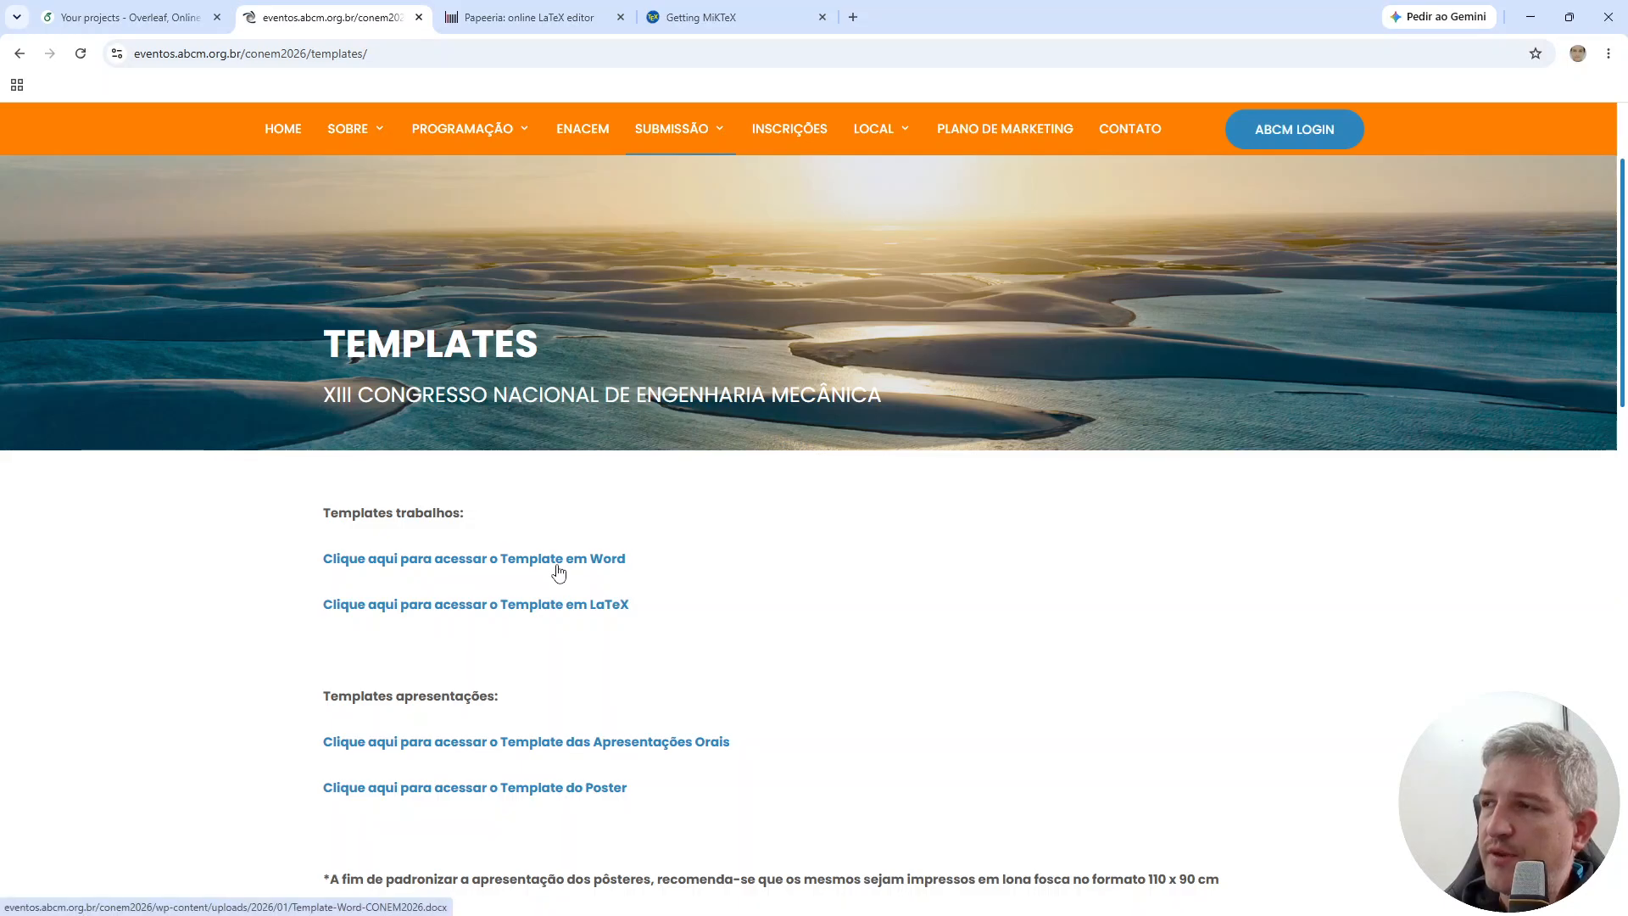
click(534, 617)
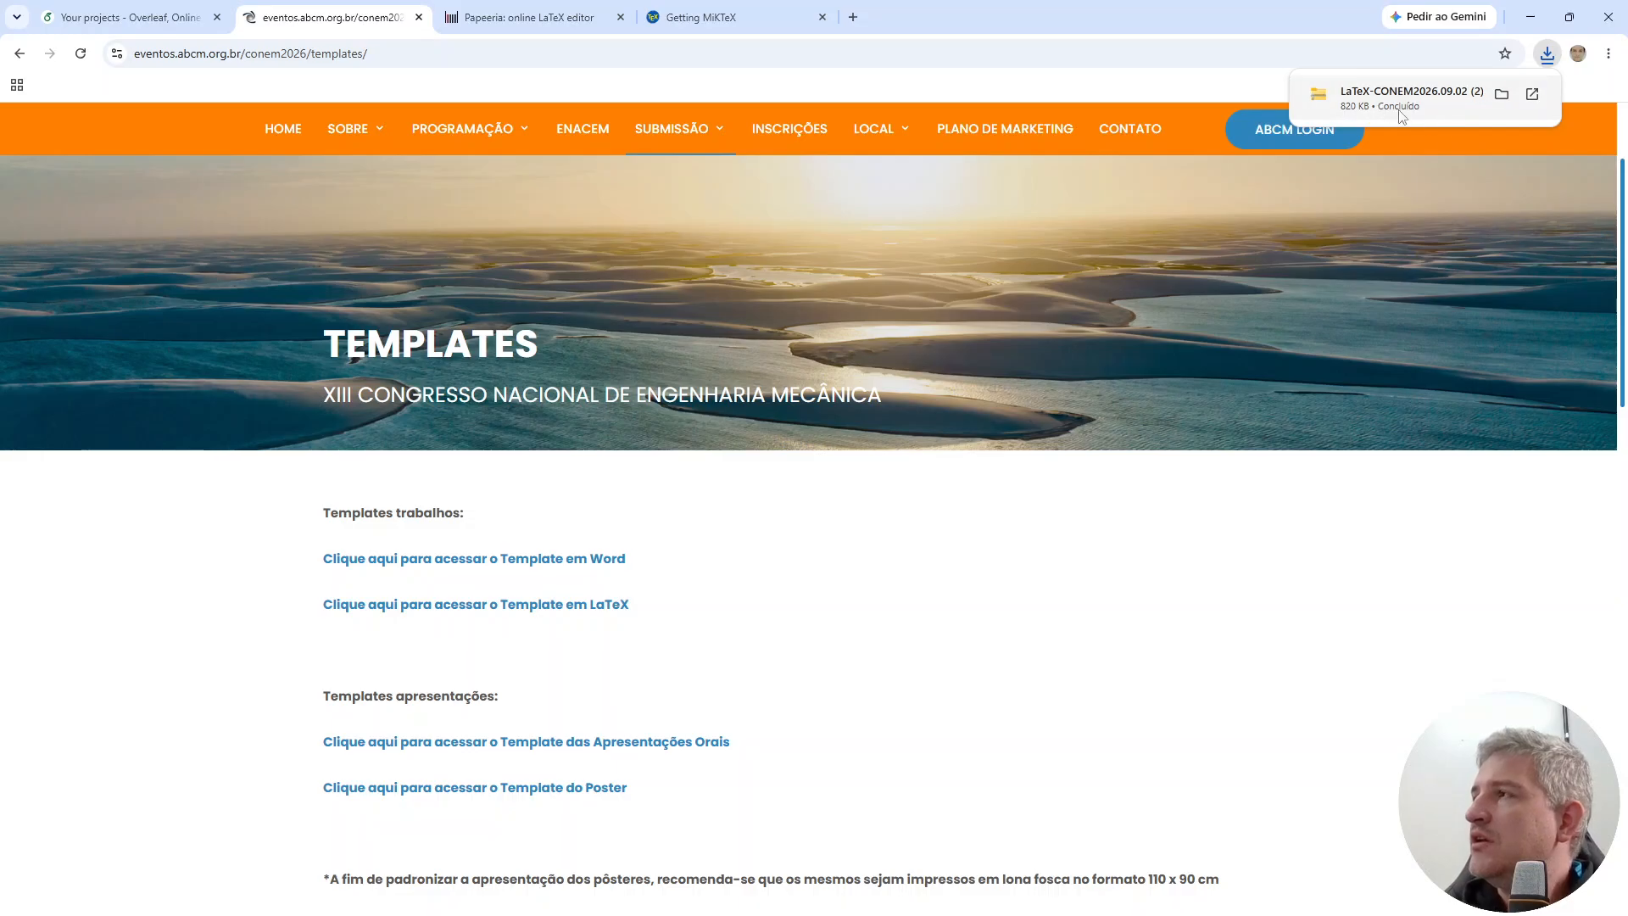
Step: Create an Overleaf project by uploading LaTeX-CONEM2026.09.02 (2).zip from Downloads, and dismiss the tip about navigating with tabs
click(128, 17)
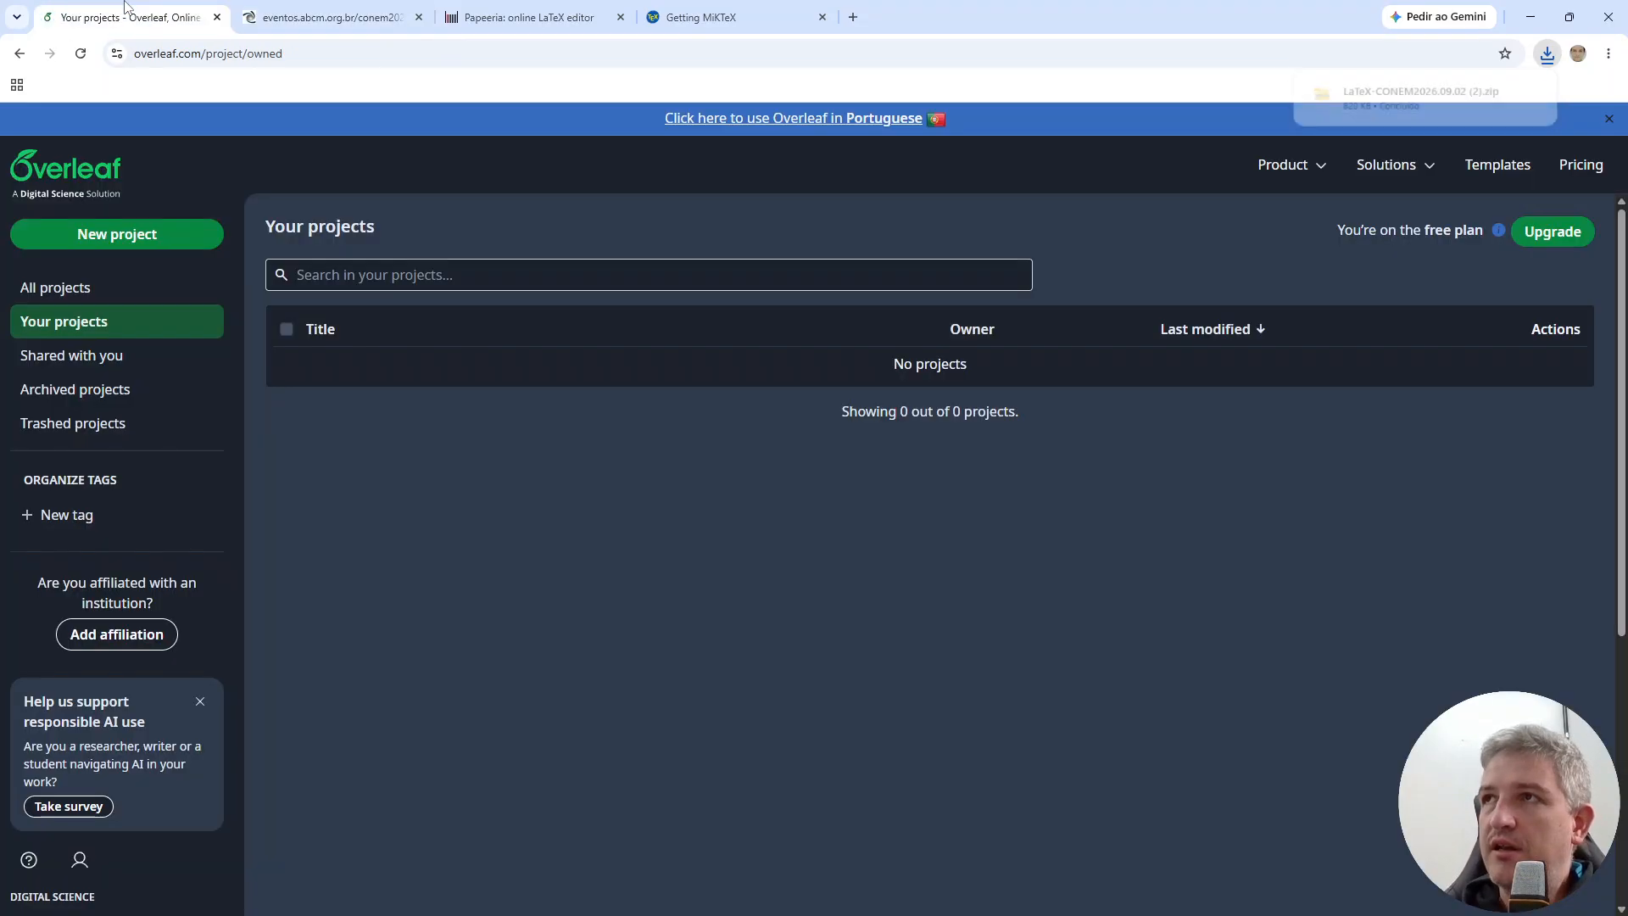
click(151, 240)
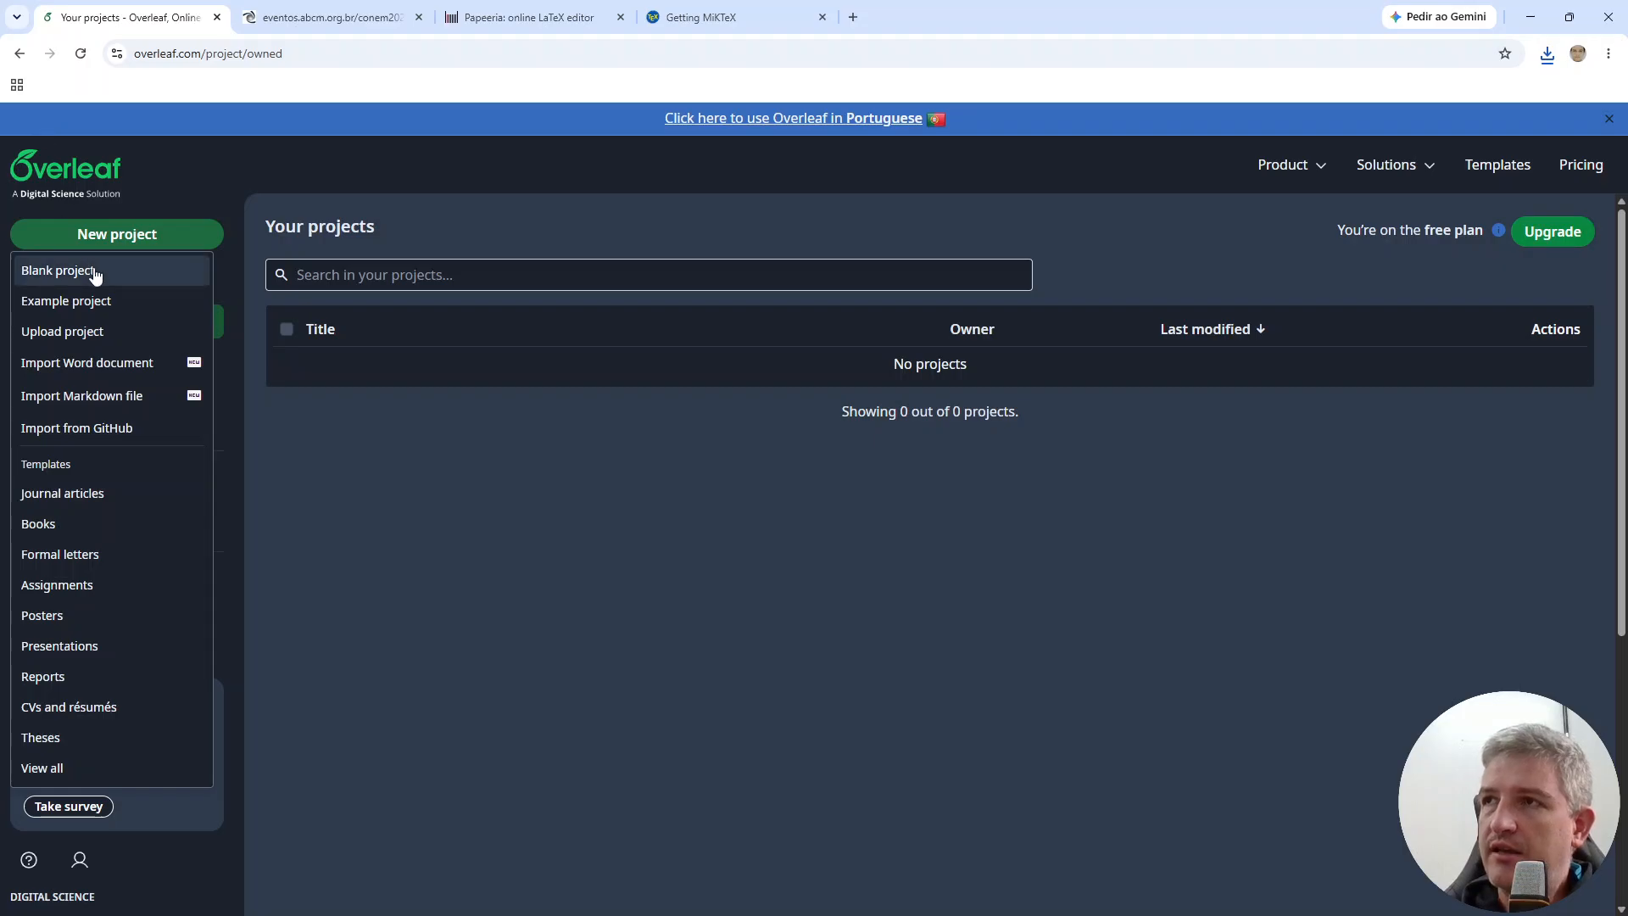
click(103, 331)
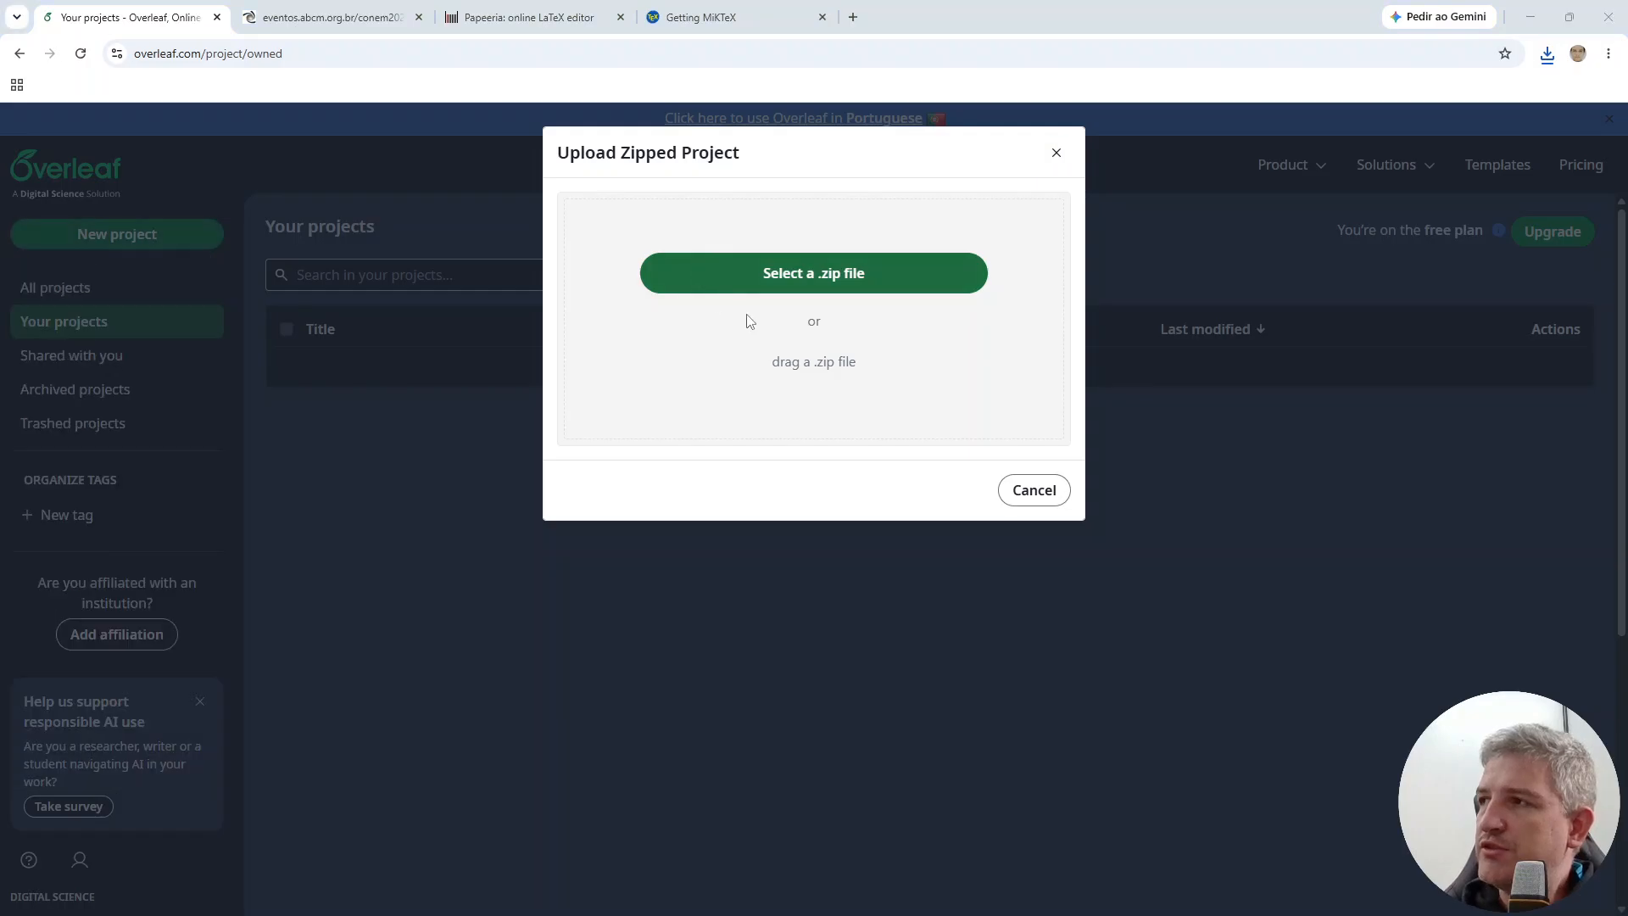
click(729, 320)
scroll(134, 280, down, 4)
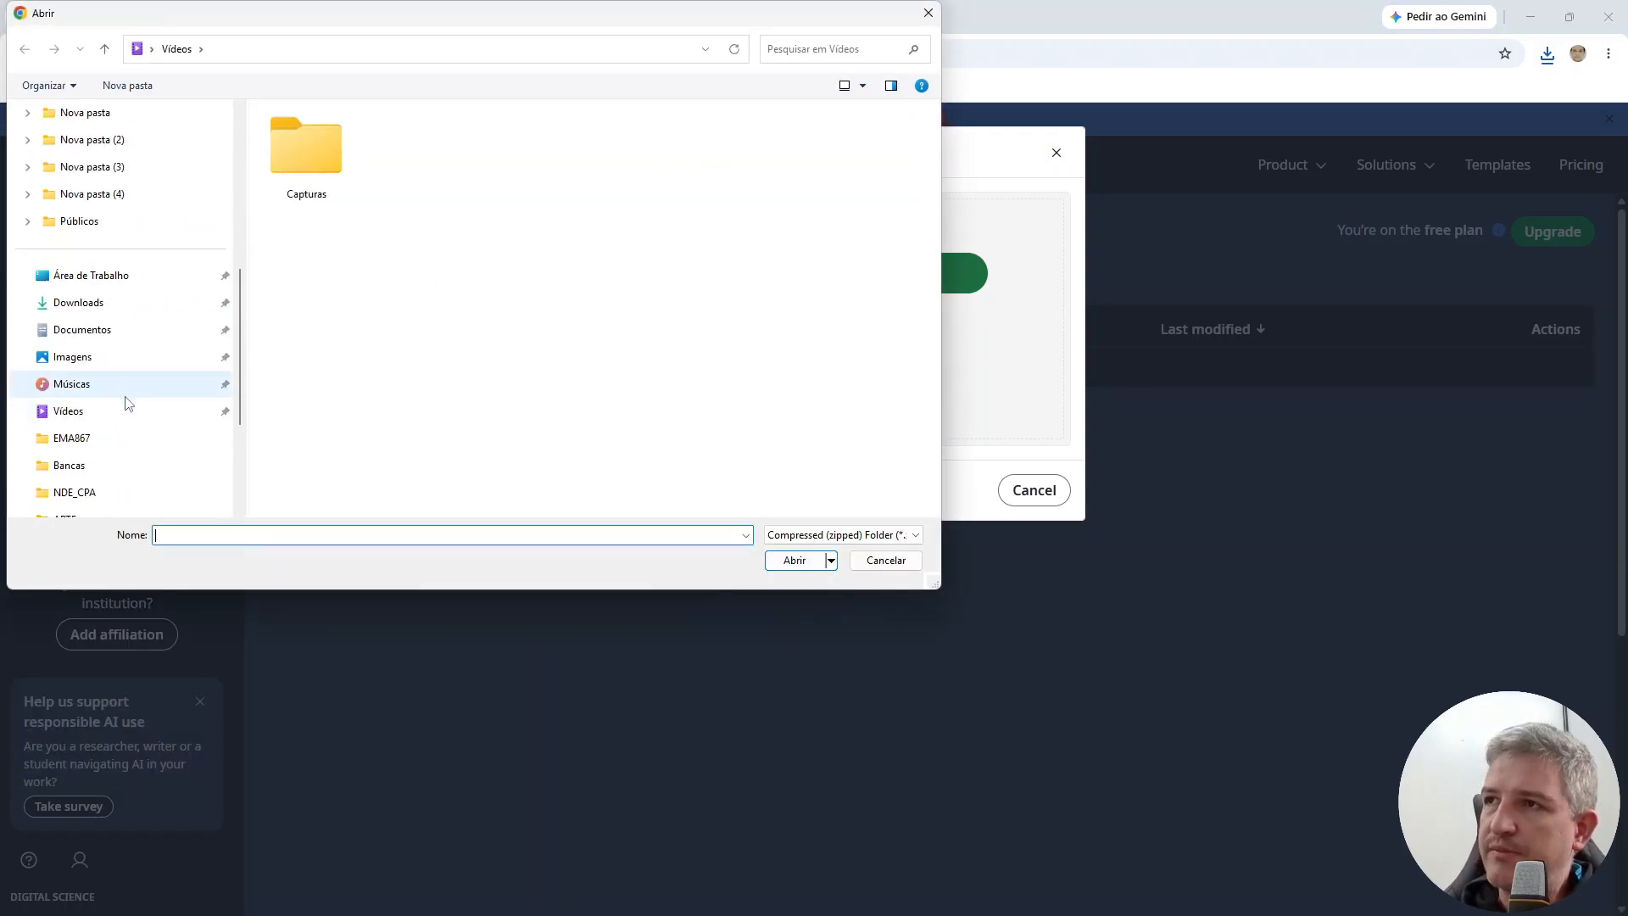
click(113, 303)
click(364, 161)
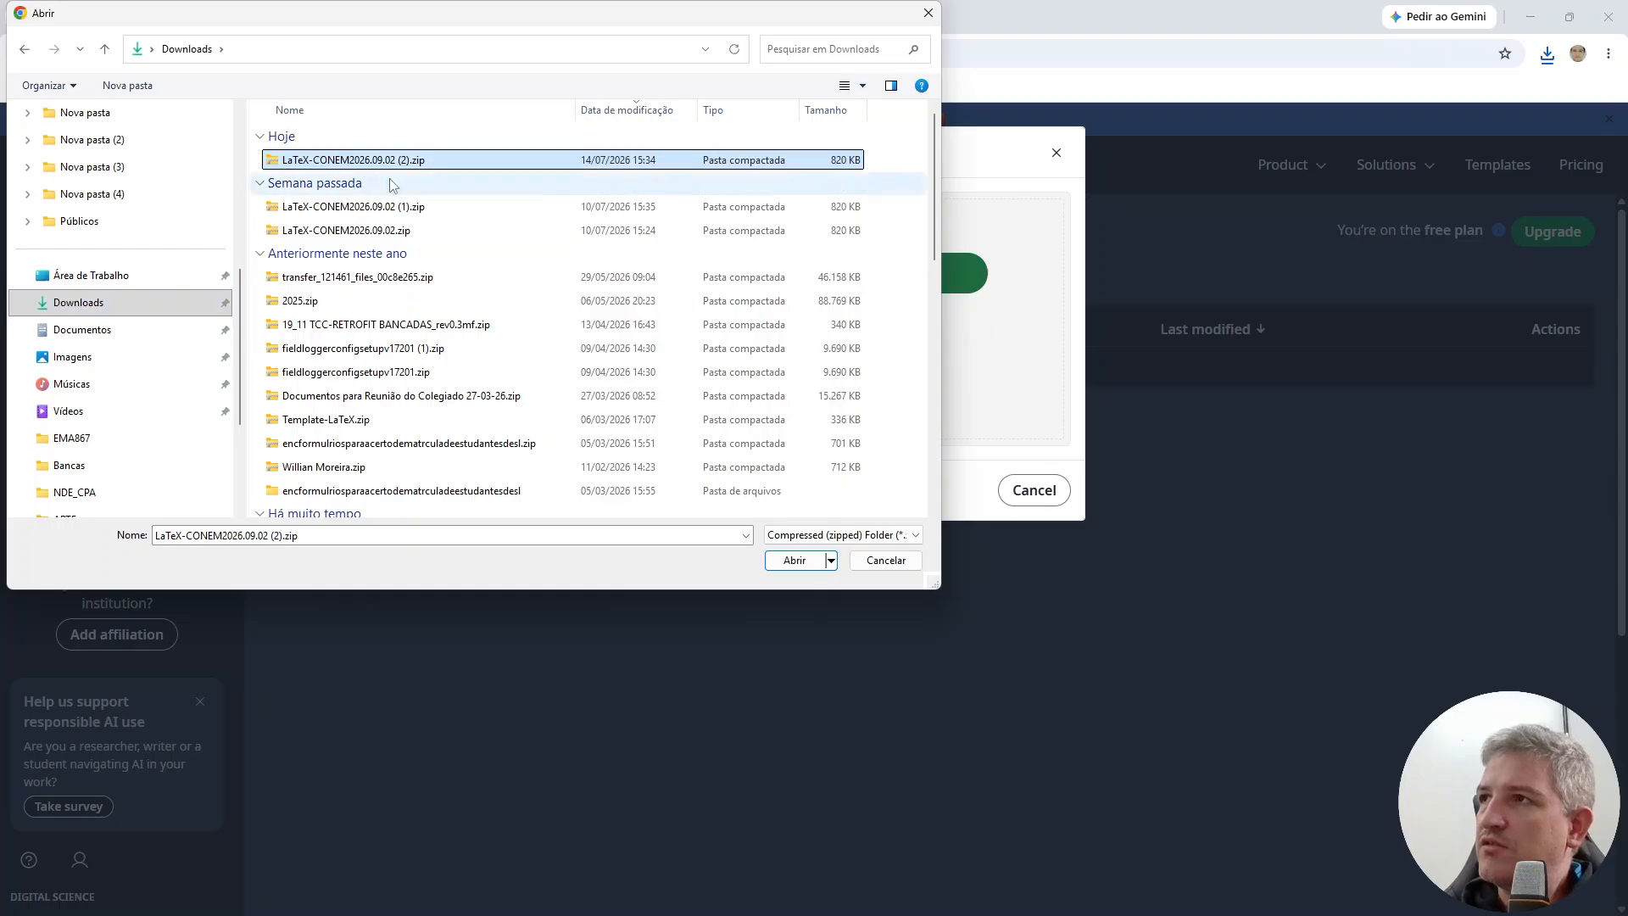
click(793, 560)
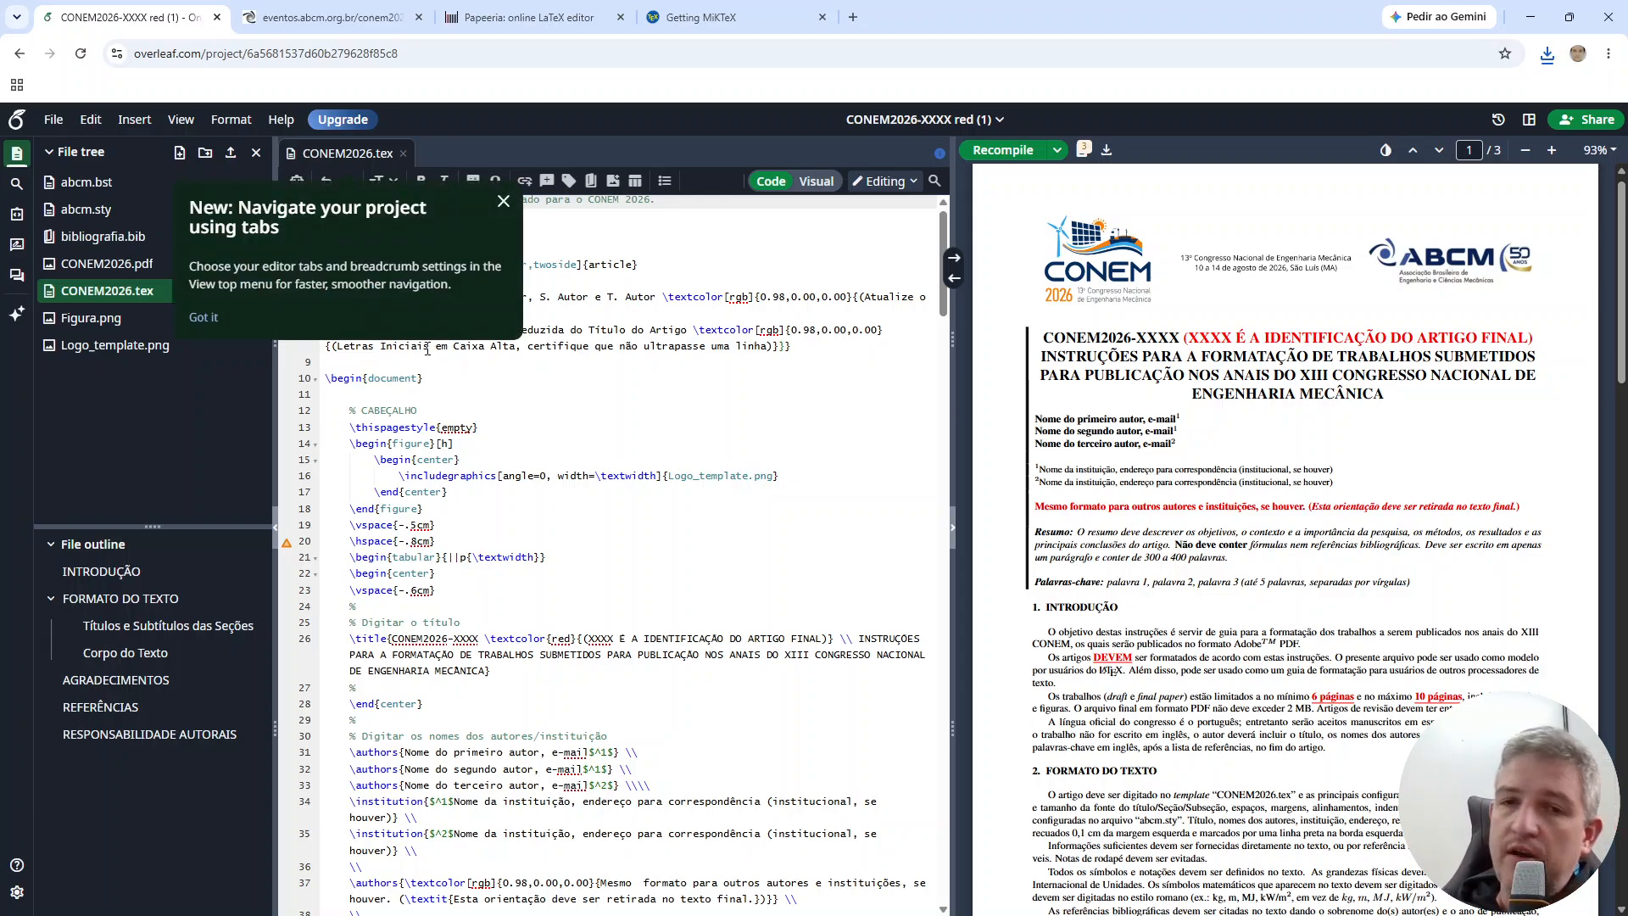
click(505, 203)
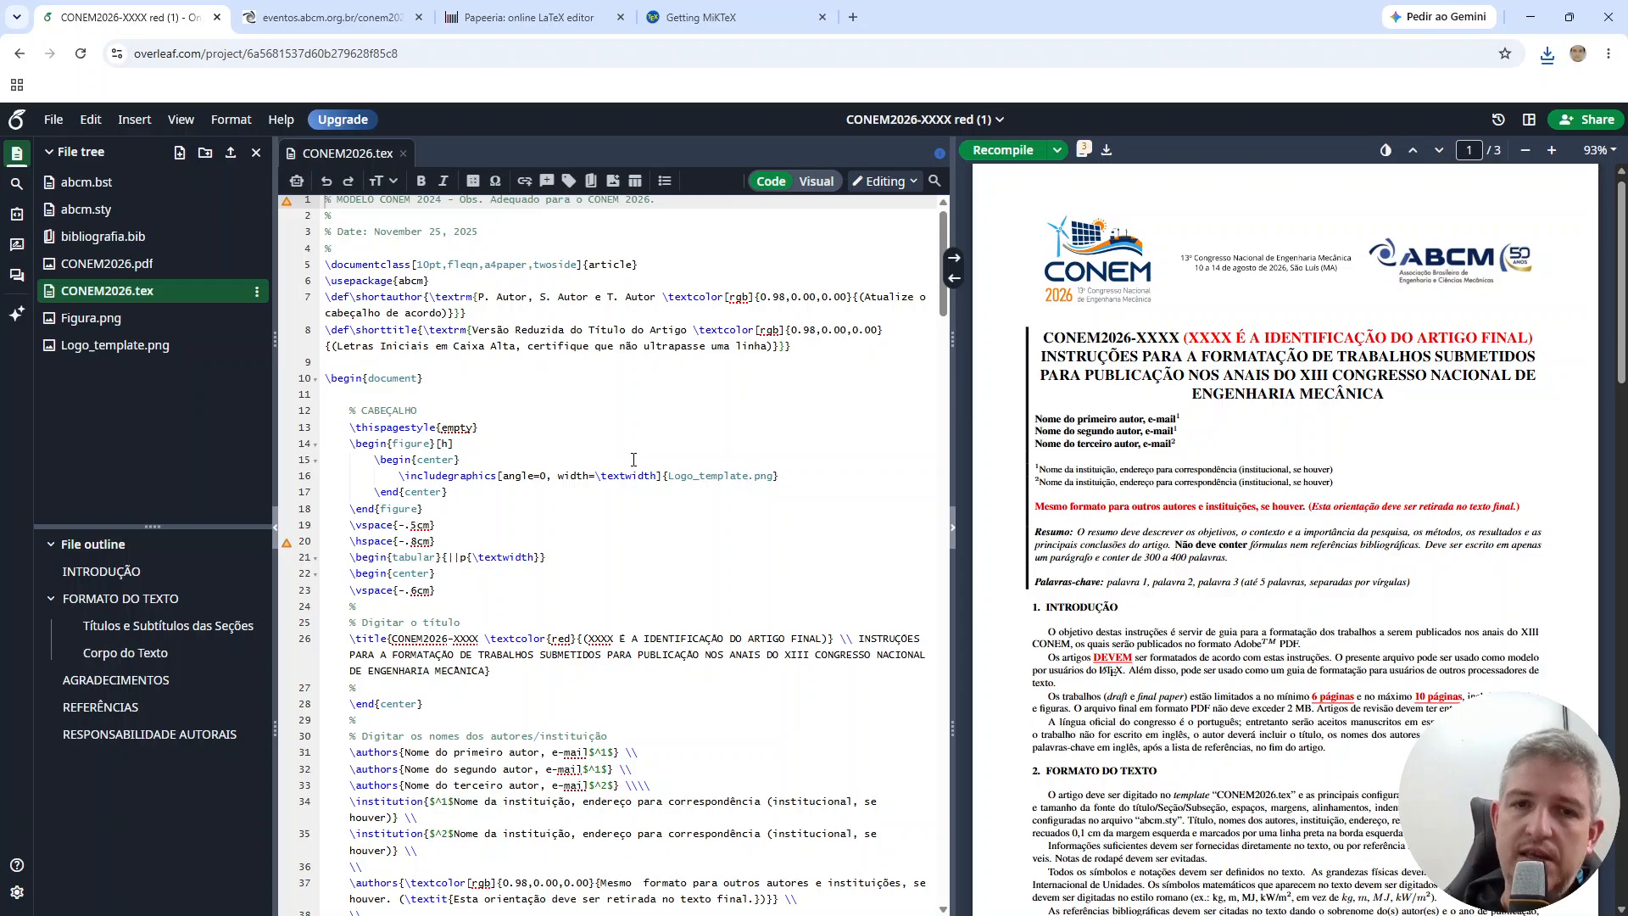
click(441, 281)
scroll(445, 285, up, 1)
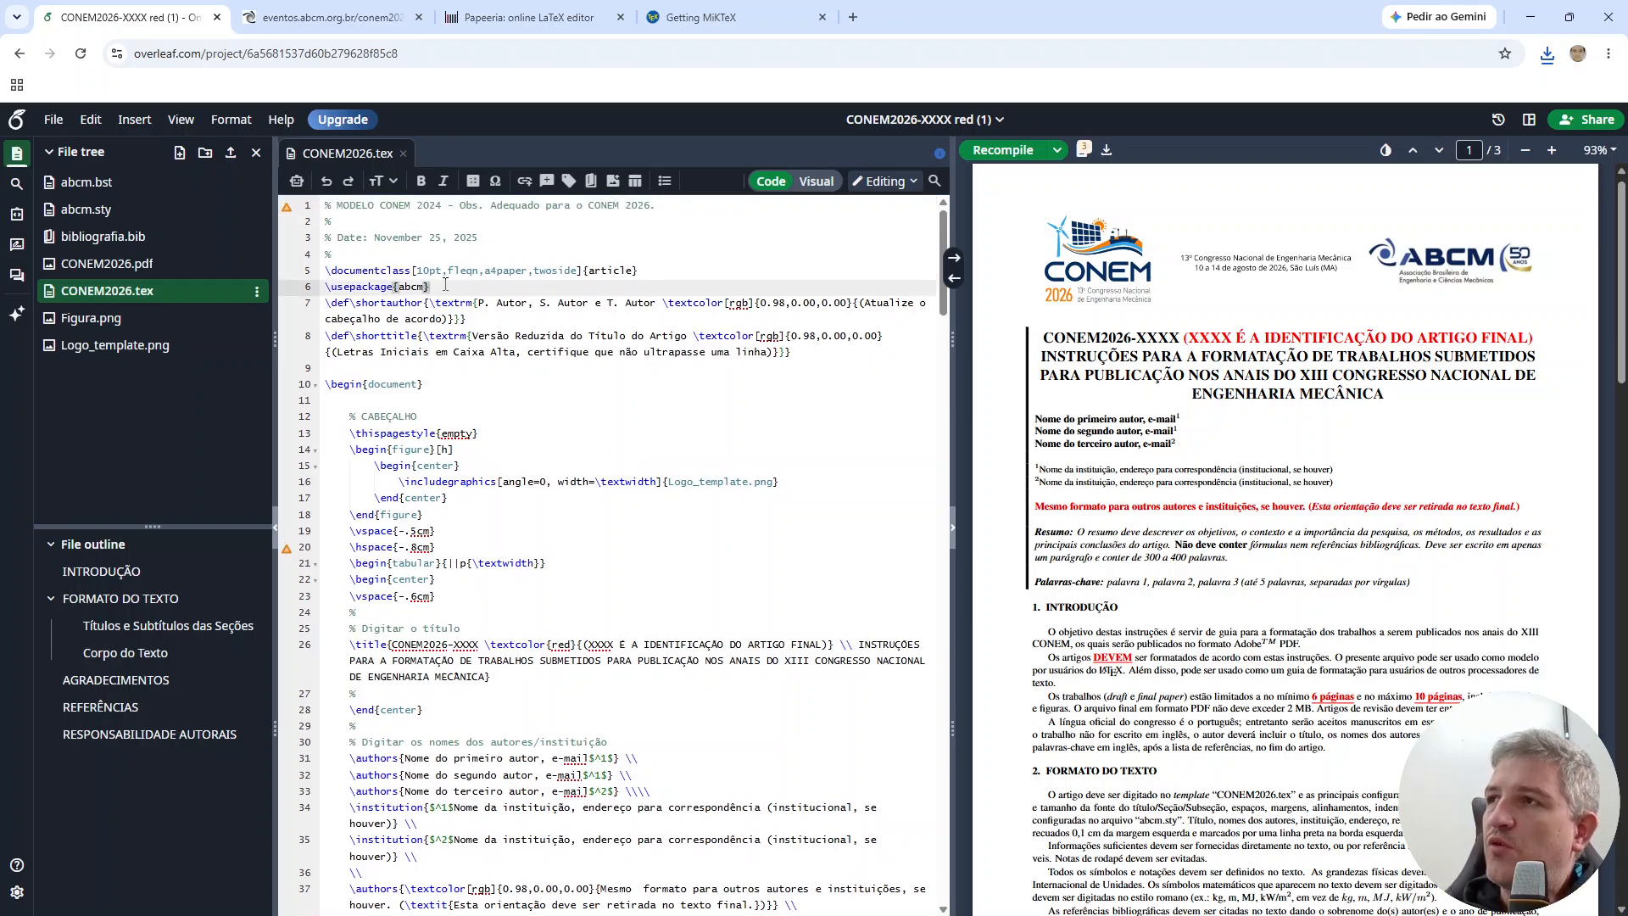
click(442, 236)
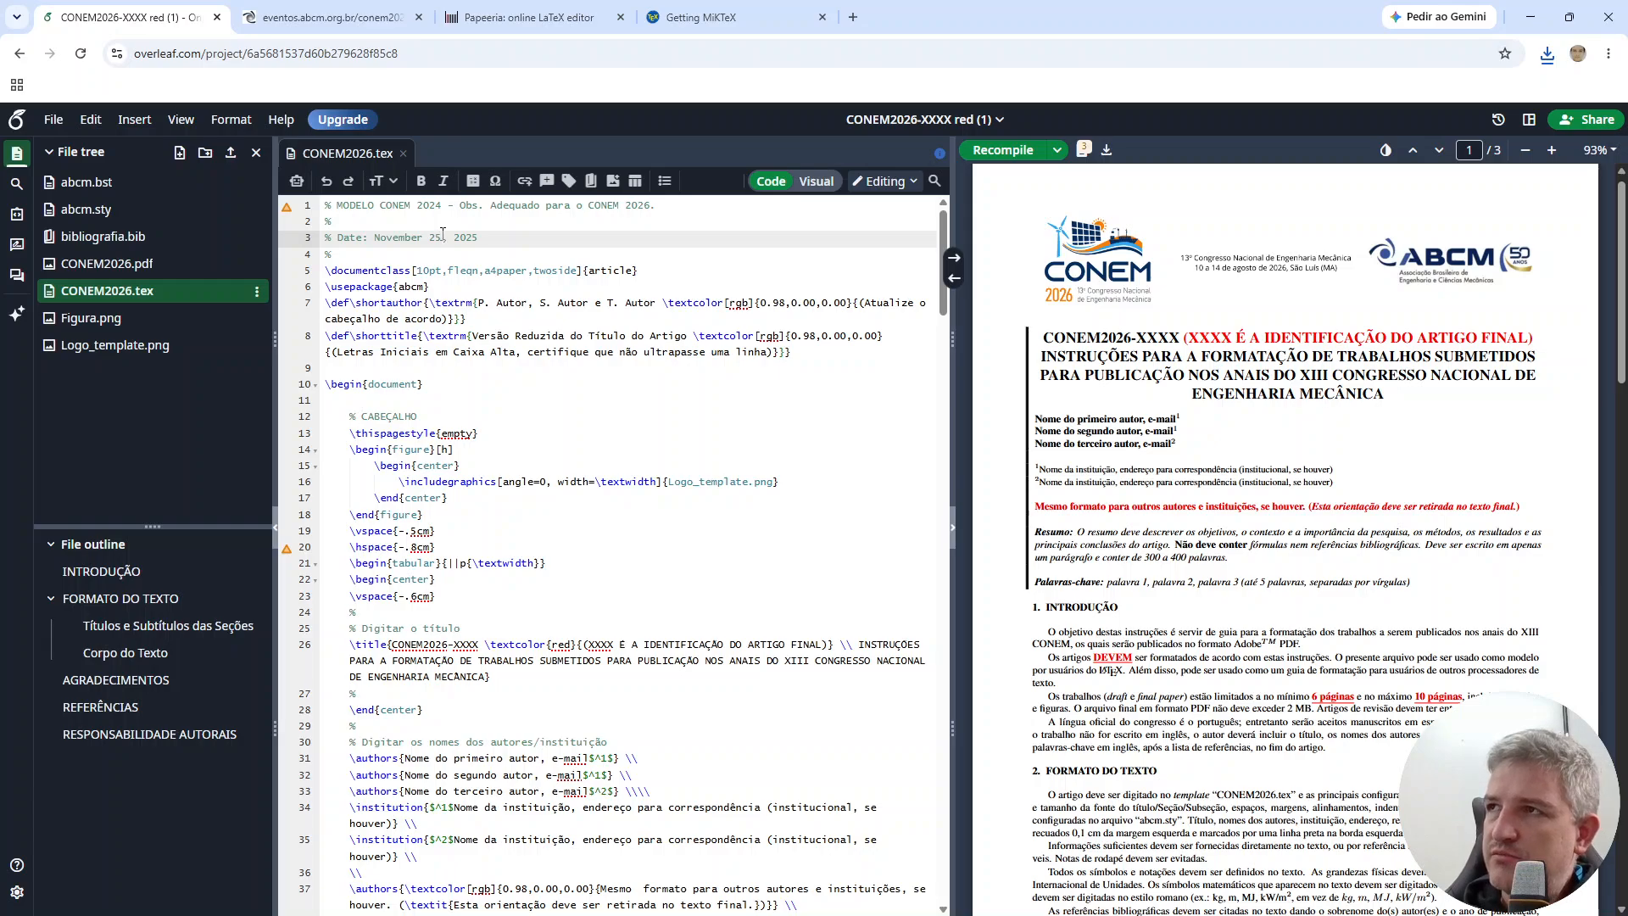
click(403, 228)
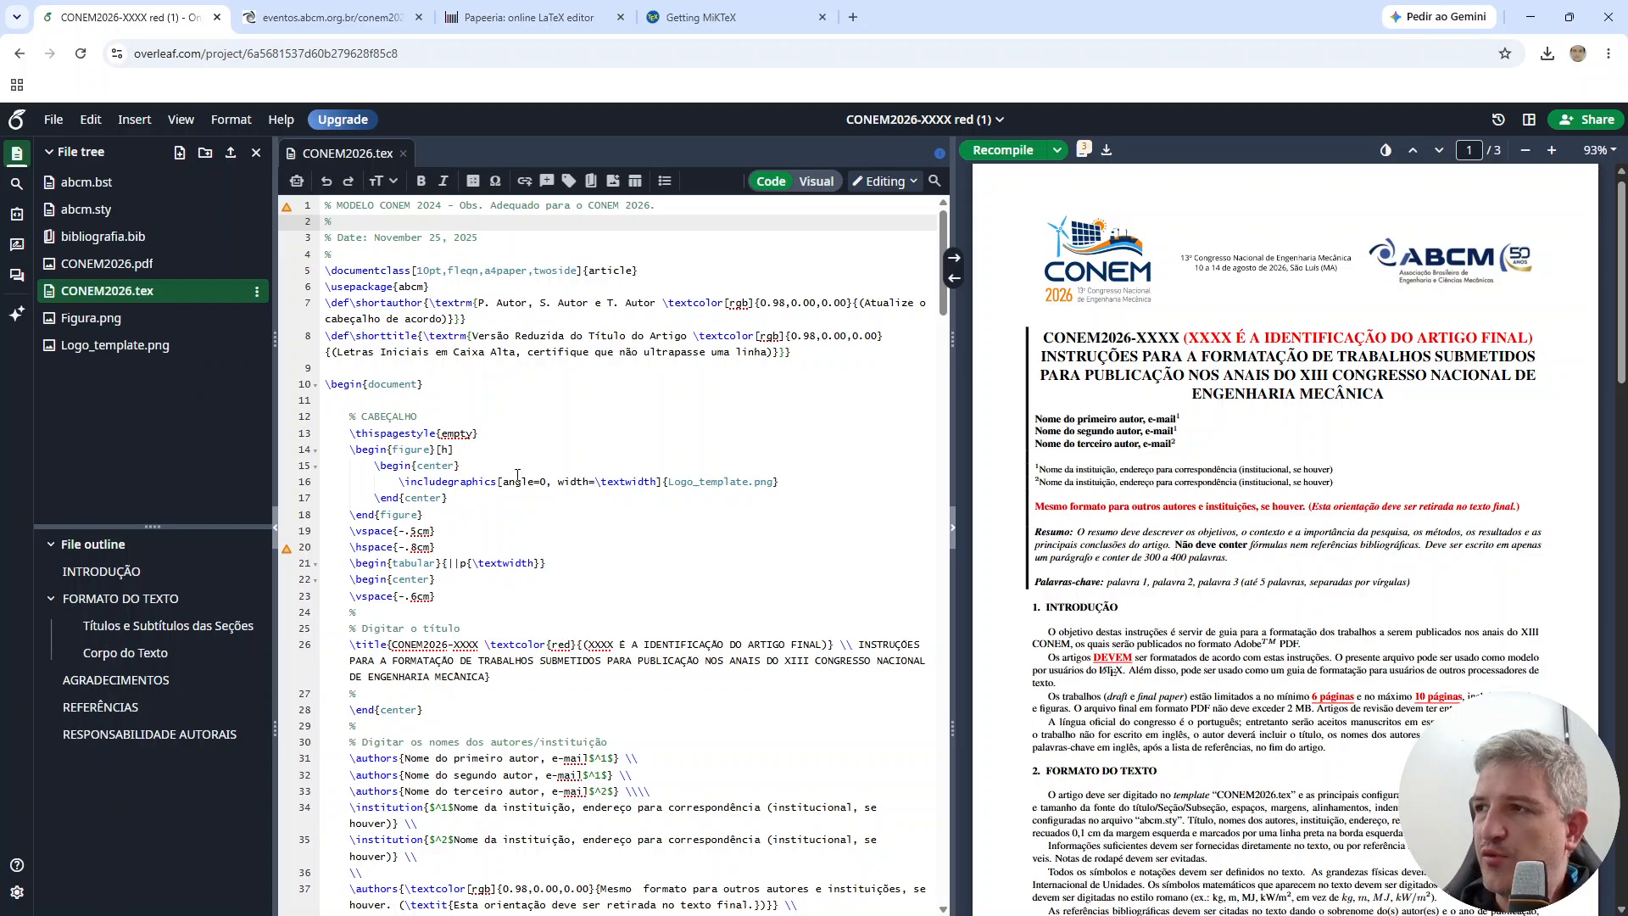
Step: Open Figura.png from the project files and look at where the figure appears in the compiled PDF
click(91, 318)
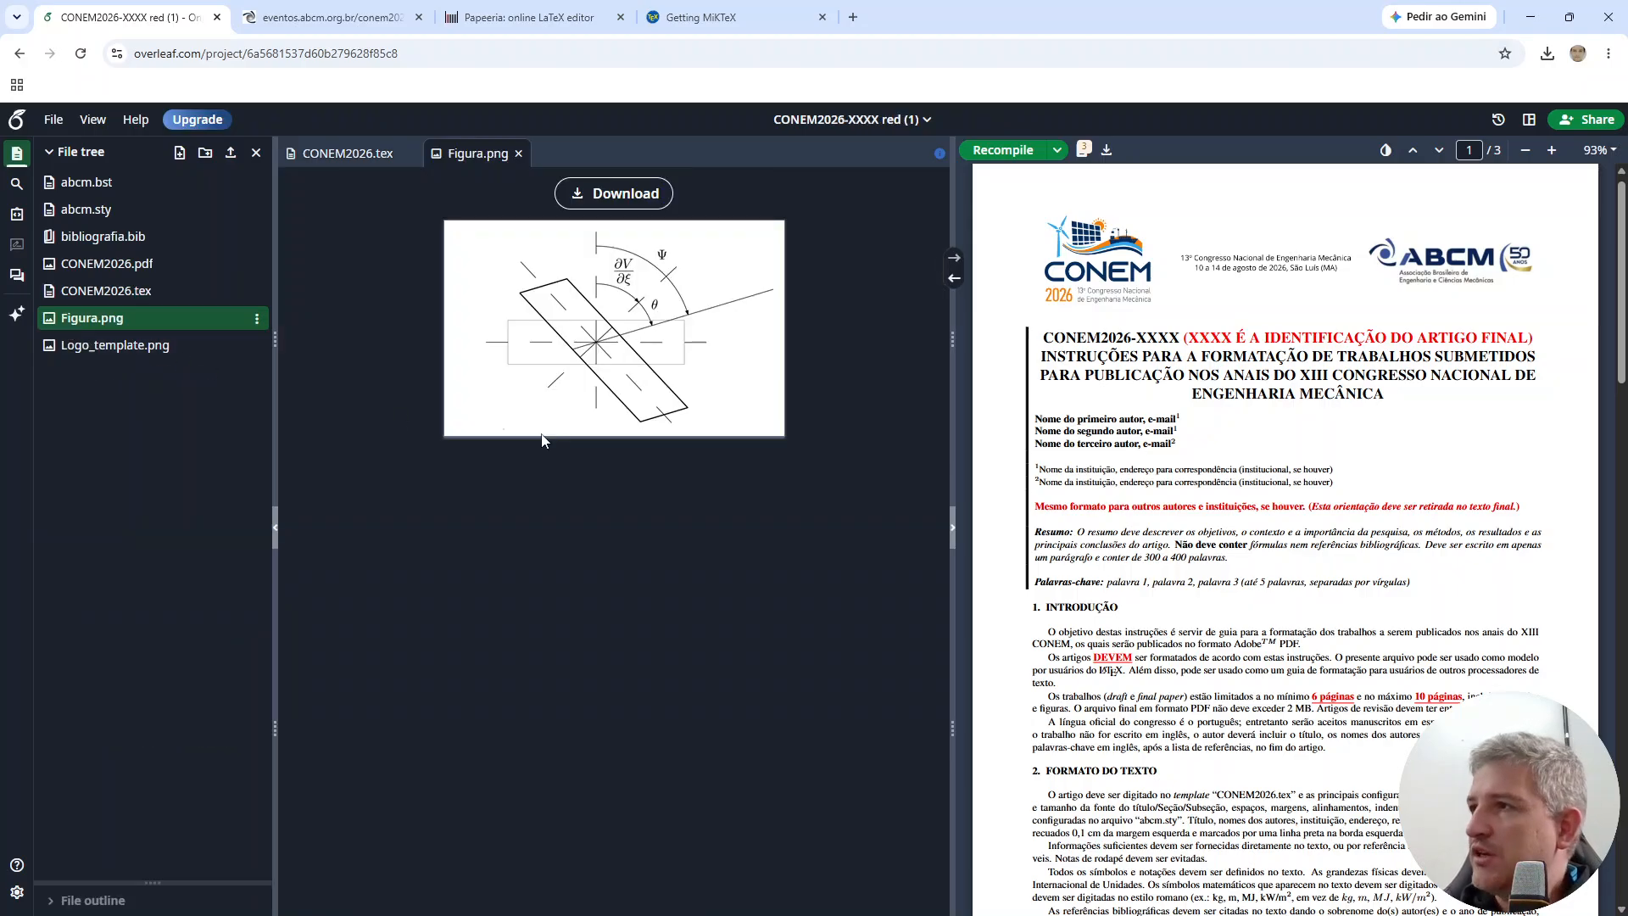
scroll(1271, 495, down, 1)
scroll(1272, 496, down, 15)
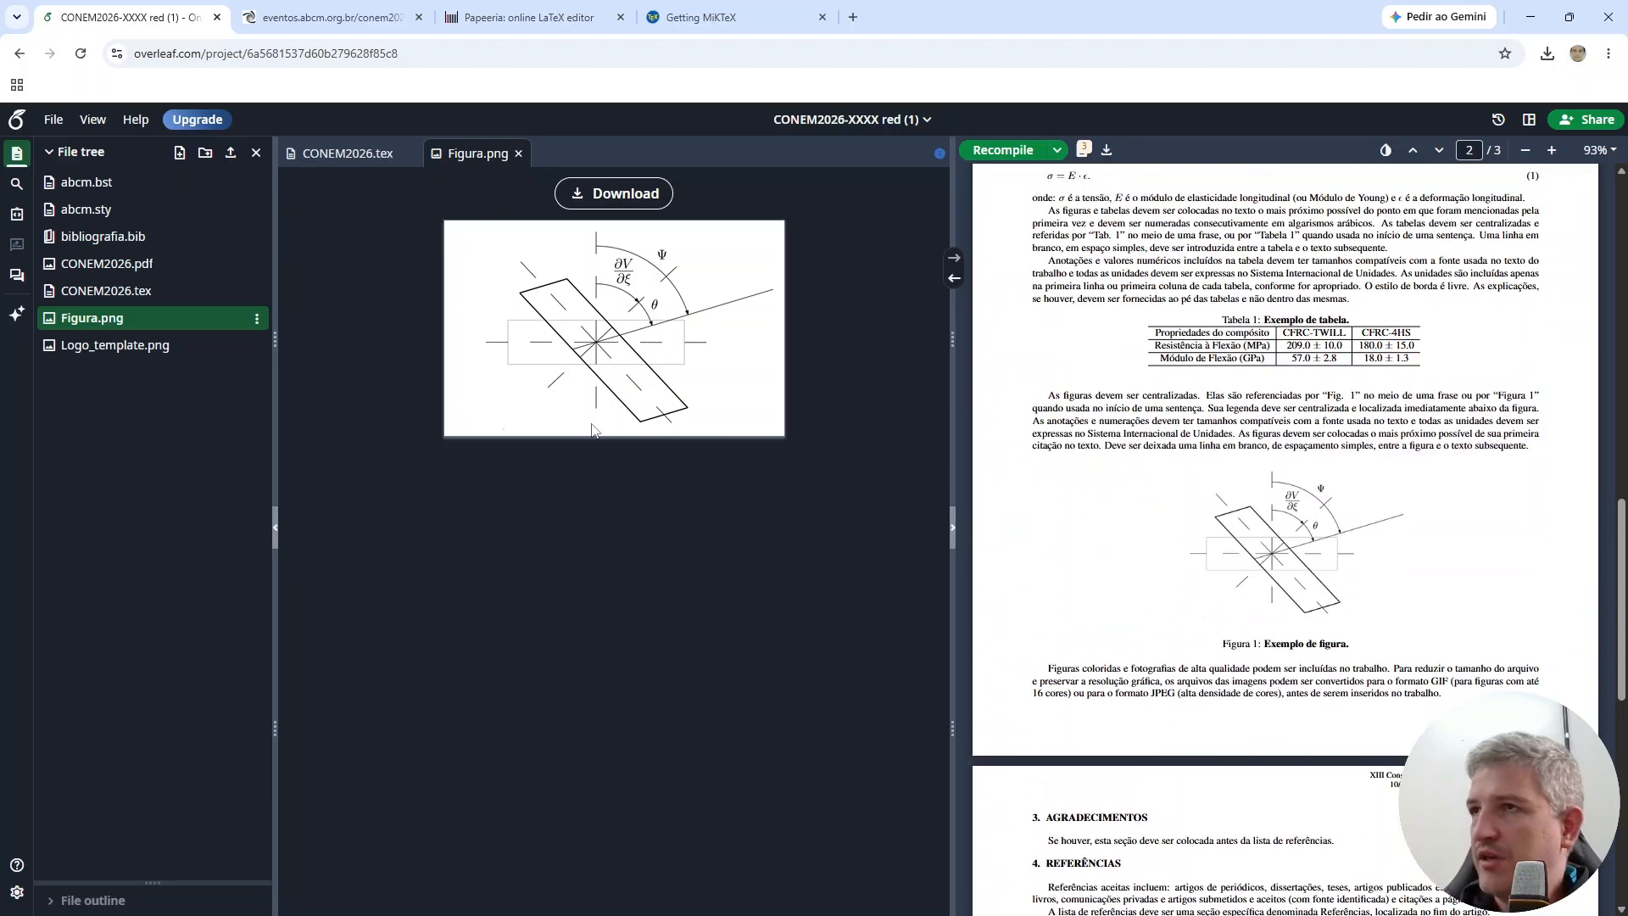
Step: View Logo_template.png against the compiled page header, look at CONEM2026.pdf, and return to the CONEM2026.tex source
click(119, 345)
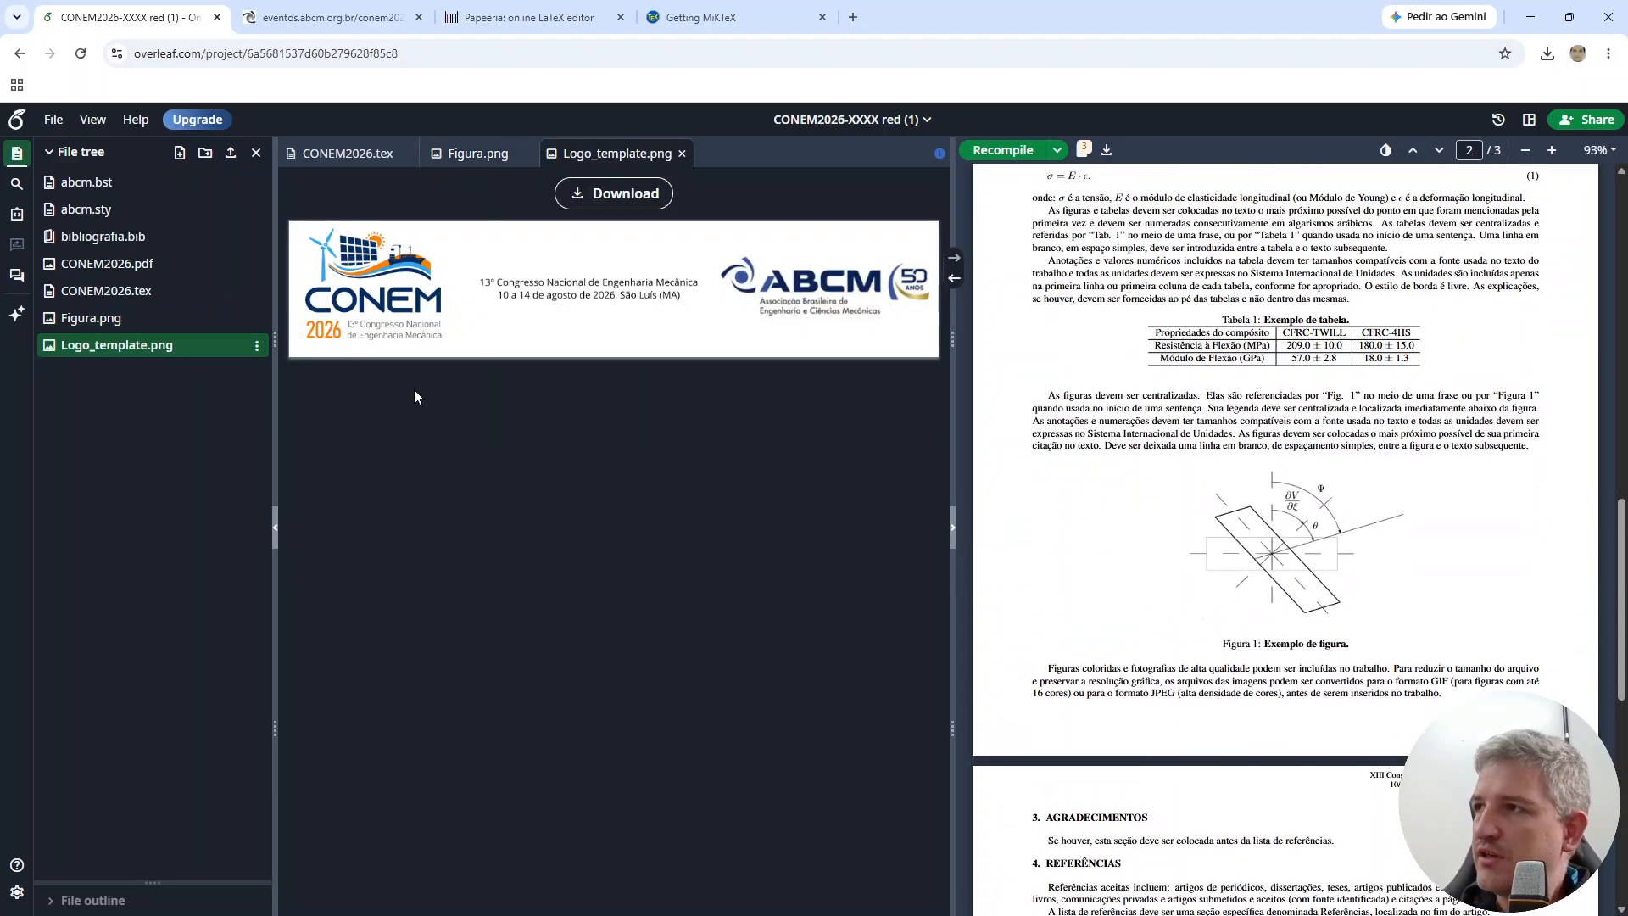
scroll(966, 394, up, 15)
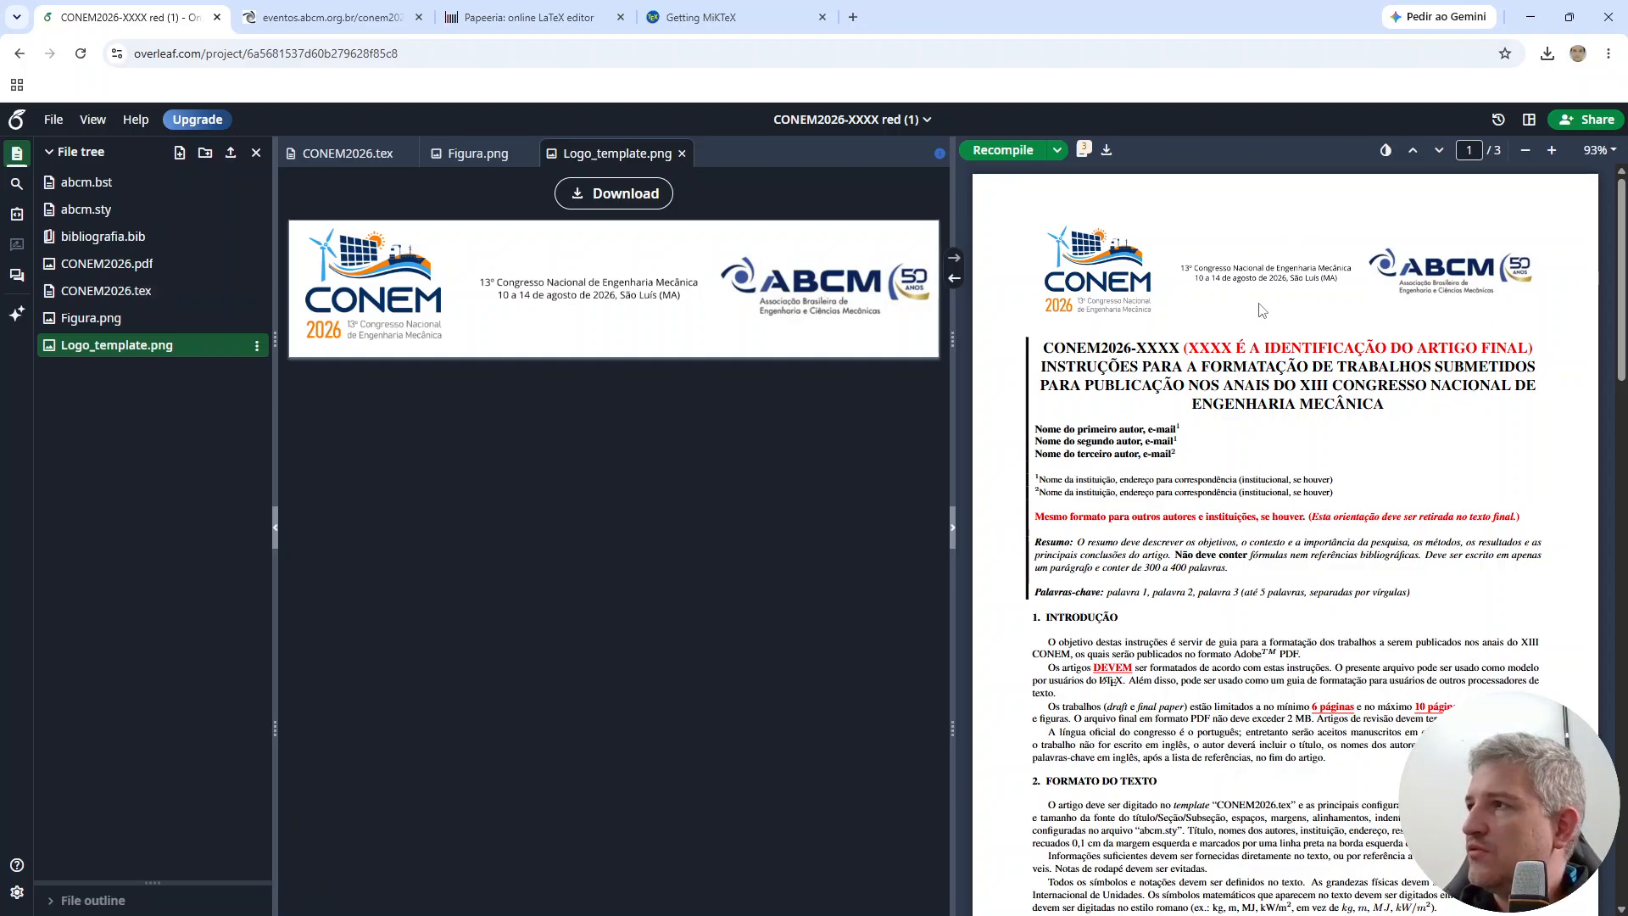
click(133, 290)
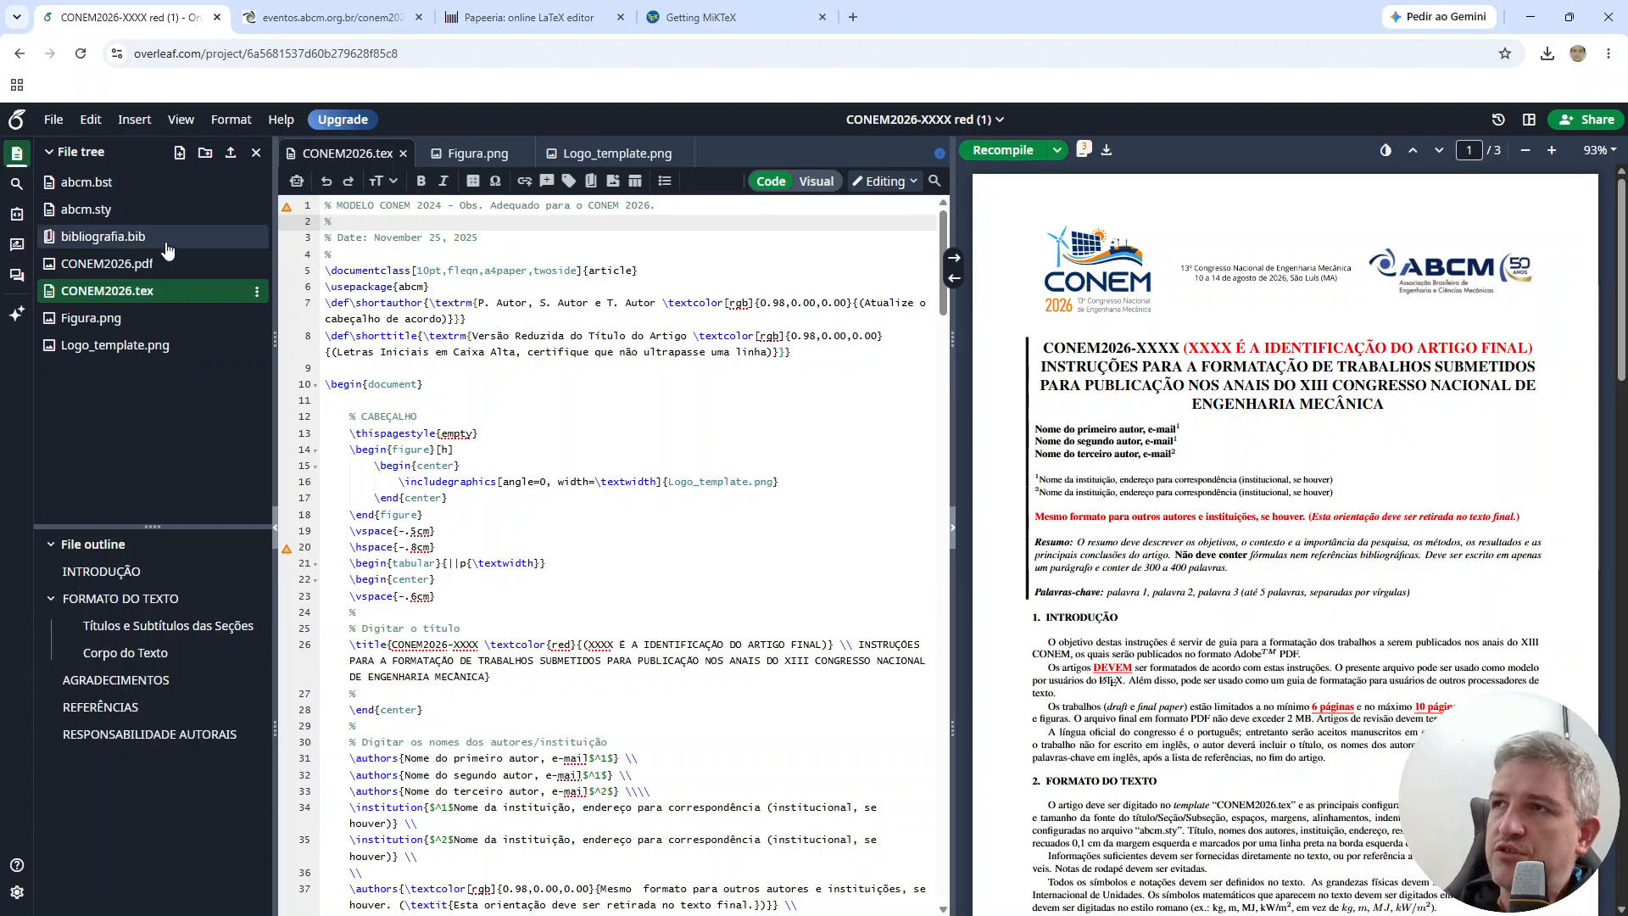
click(181, 268)
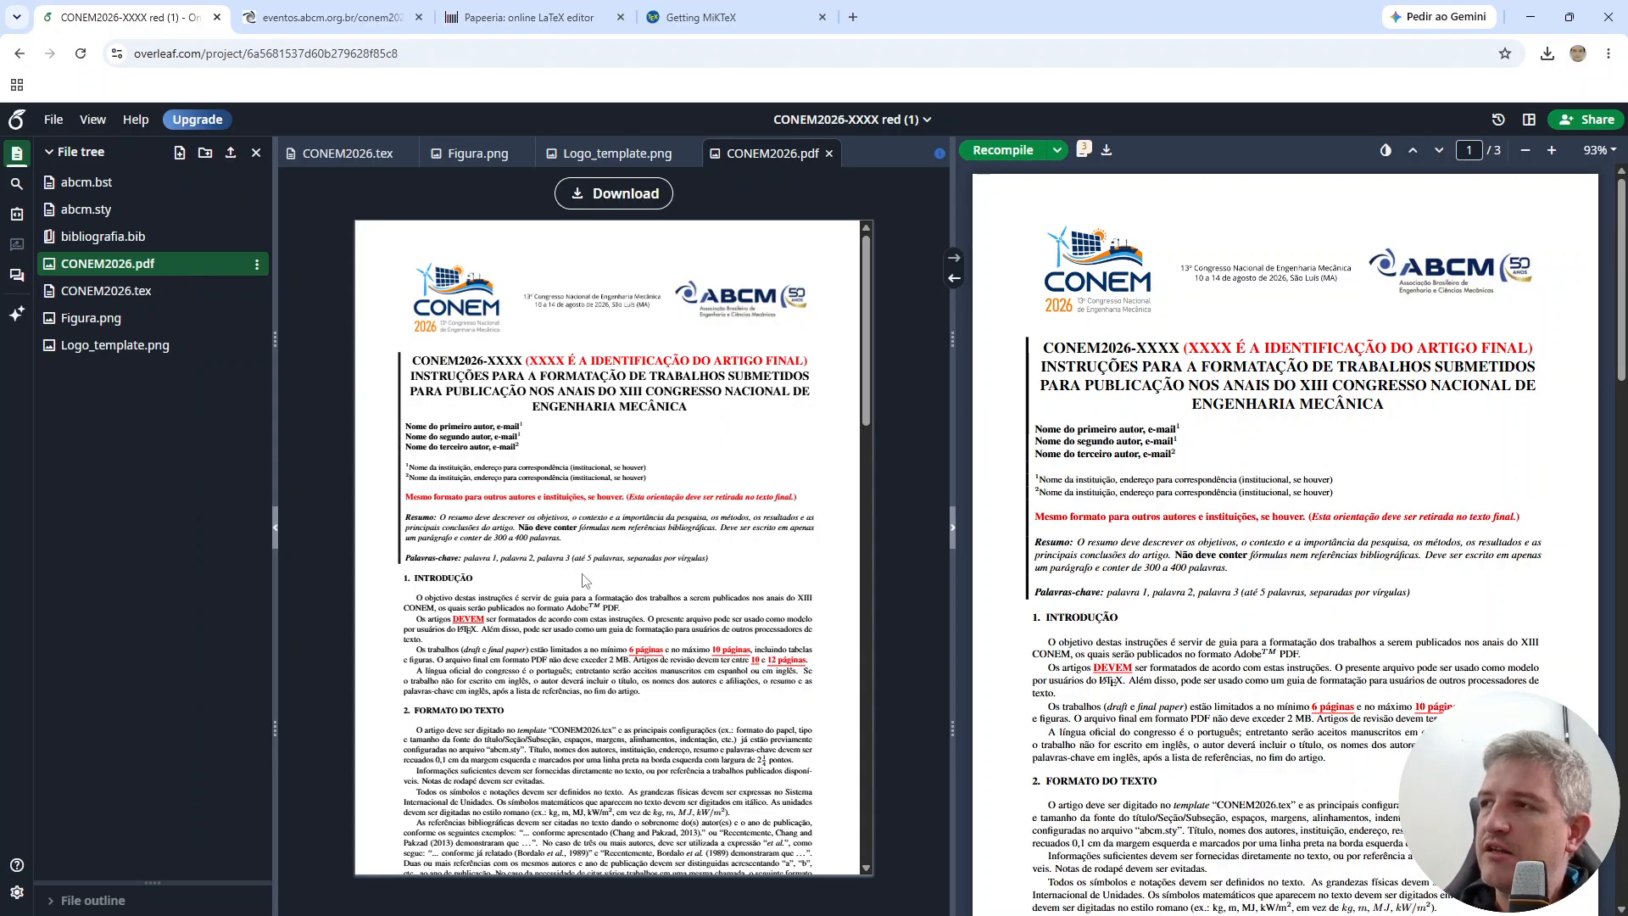
click(140, 290)
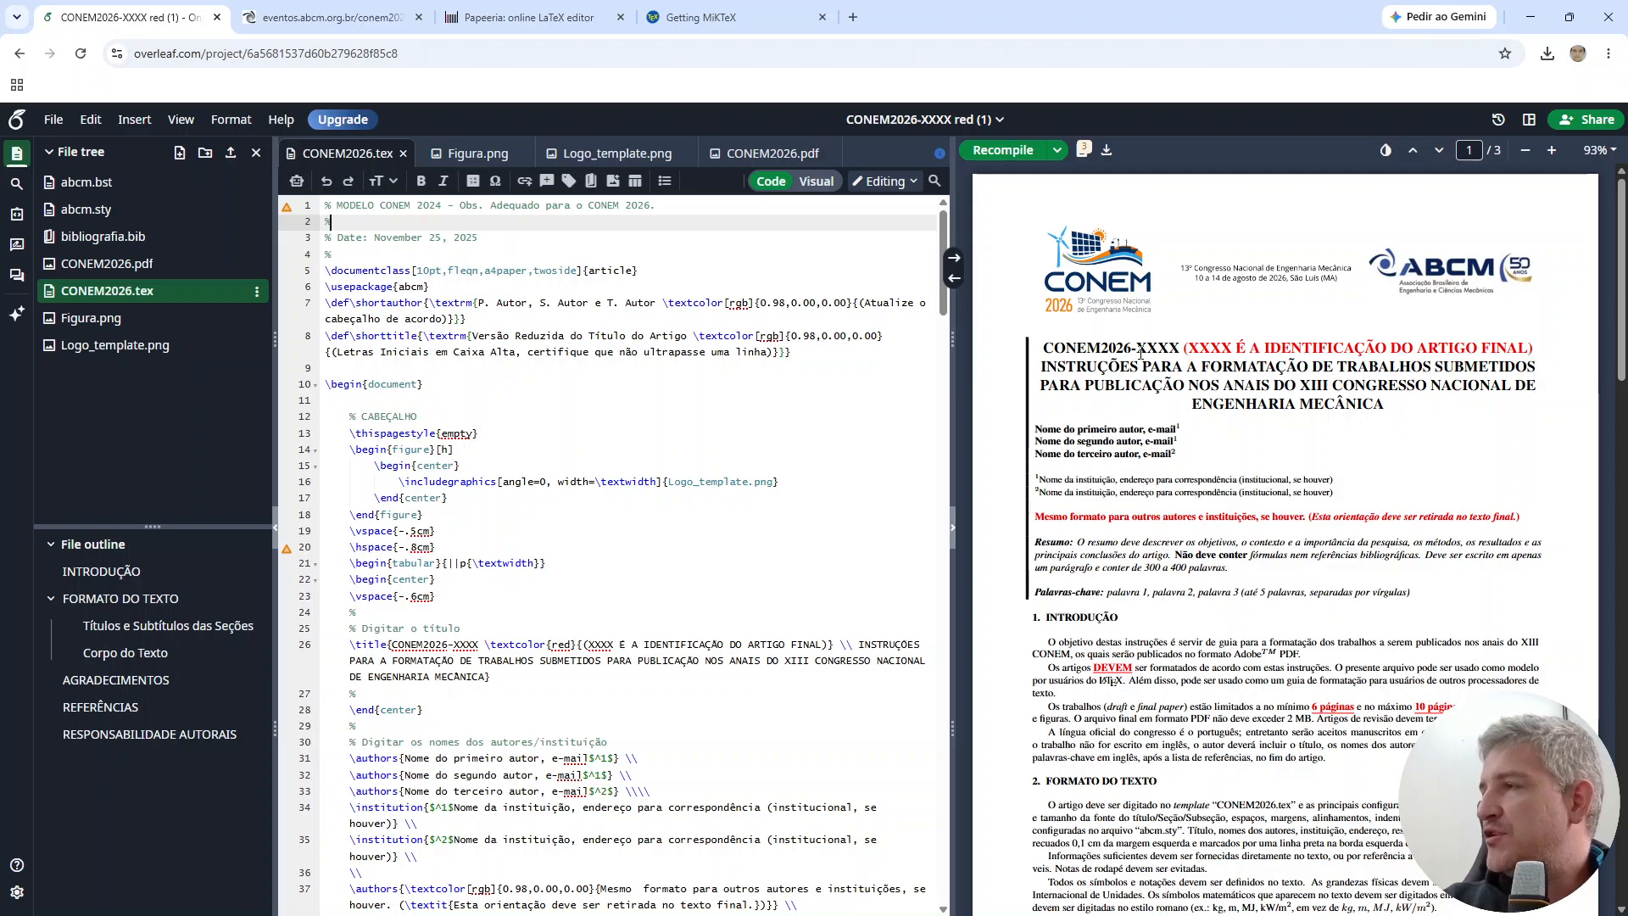
Step: Delete the red "(XXXX É A IDENTIFICAÇÃO DO ARTIGO FINAL)" text command from the title in CONEM2026.tex, recompile, and check the PDF
drag(1188, 342, 1552, 354)
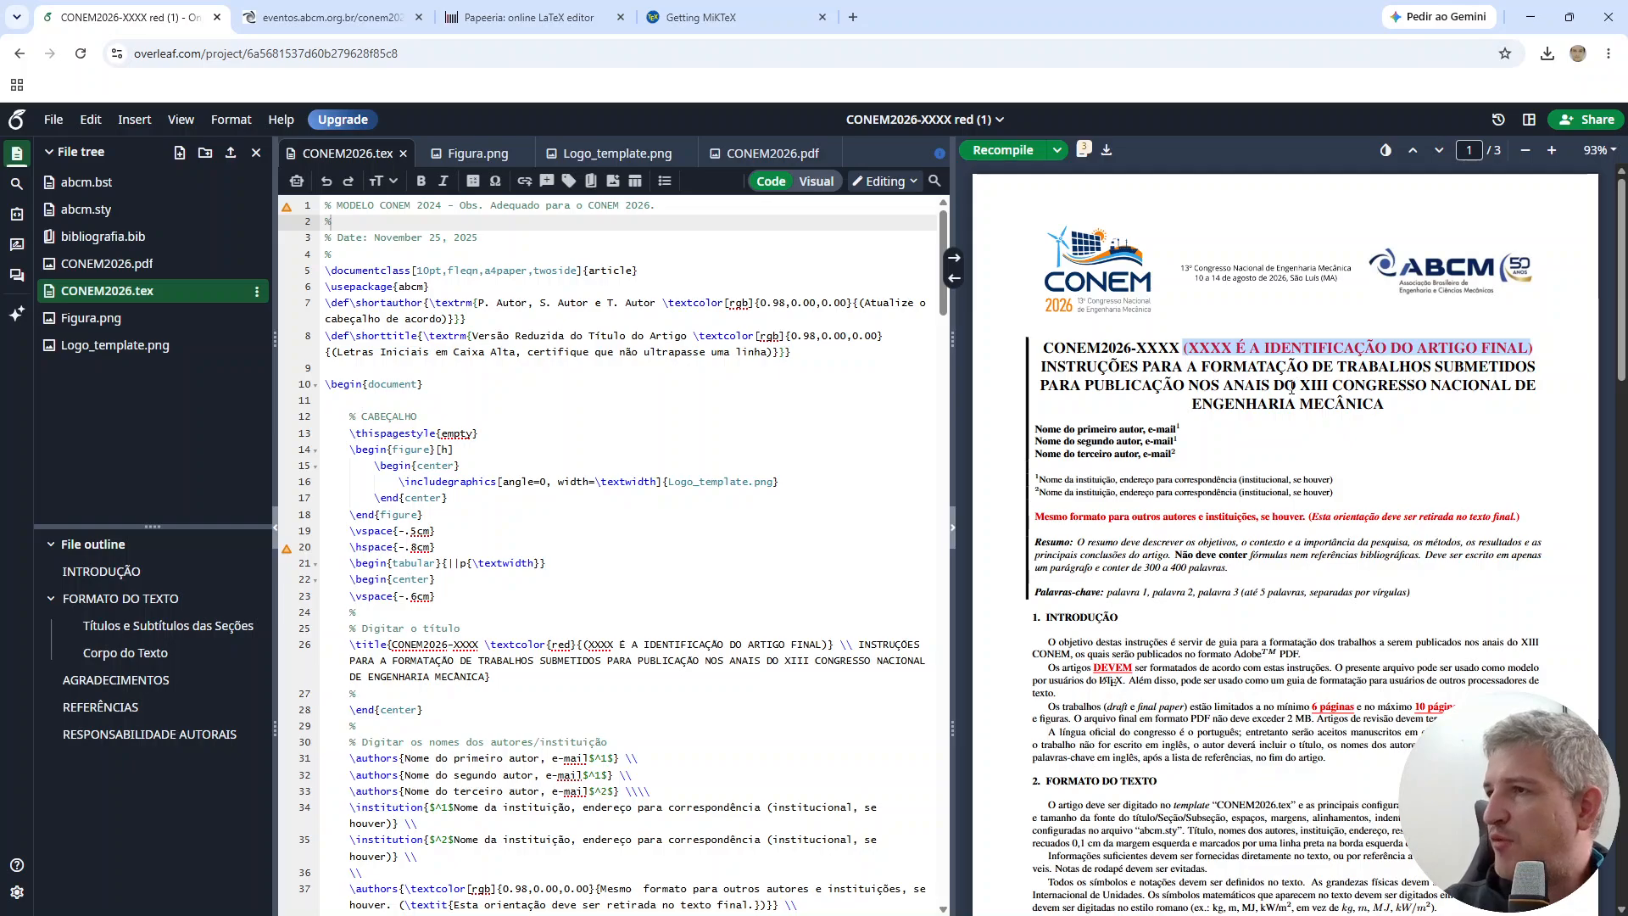
click(630, 628)
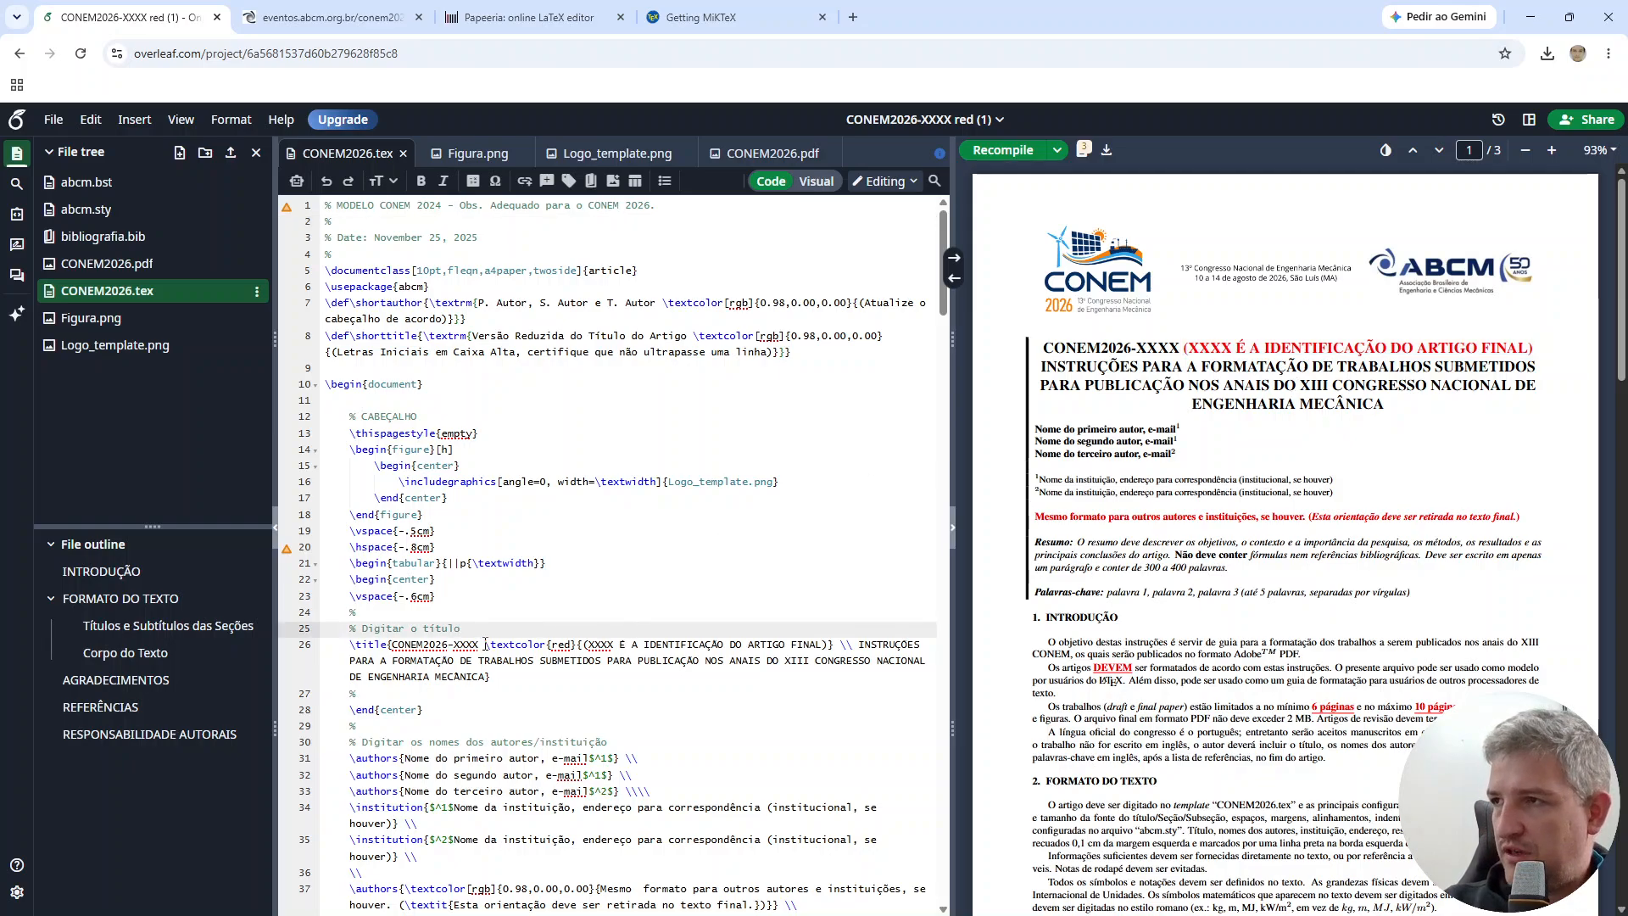
drag(486, 644, 834, 648)
key(BackSpace)
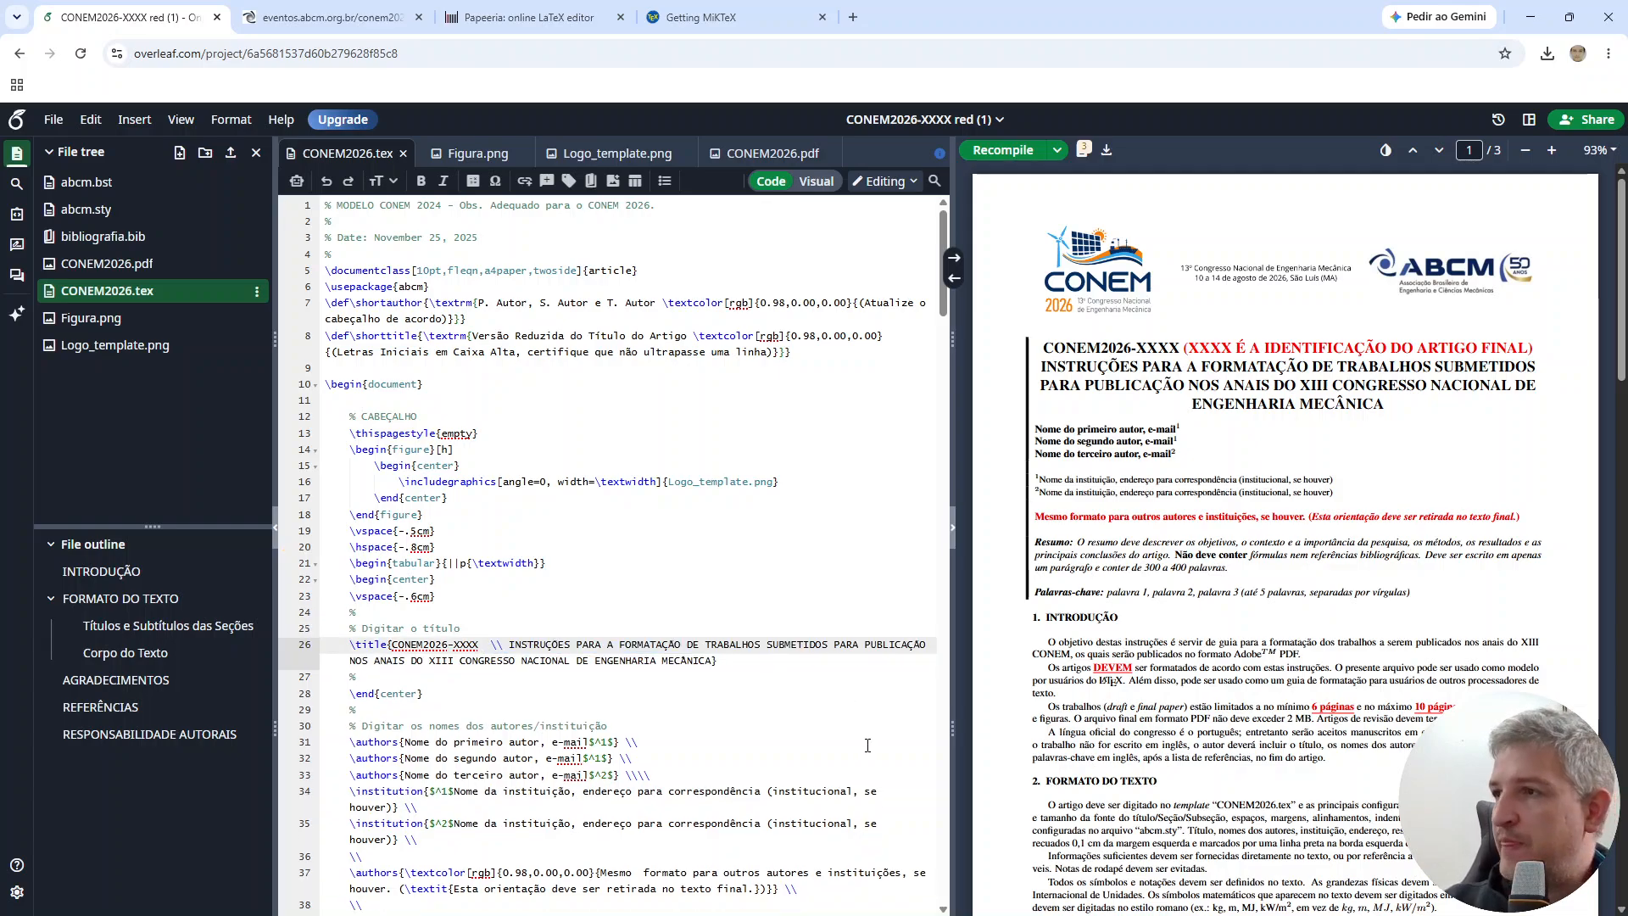
click(1003, 151)
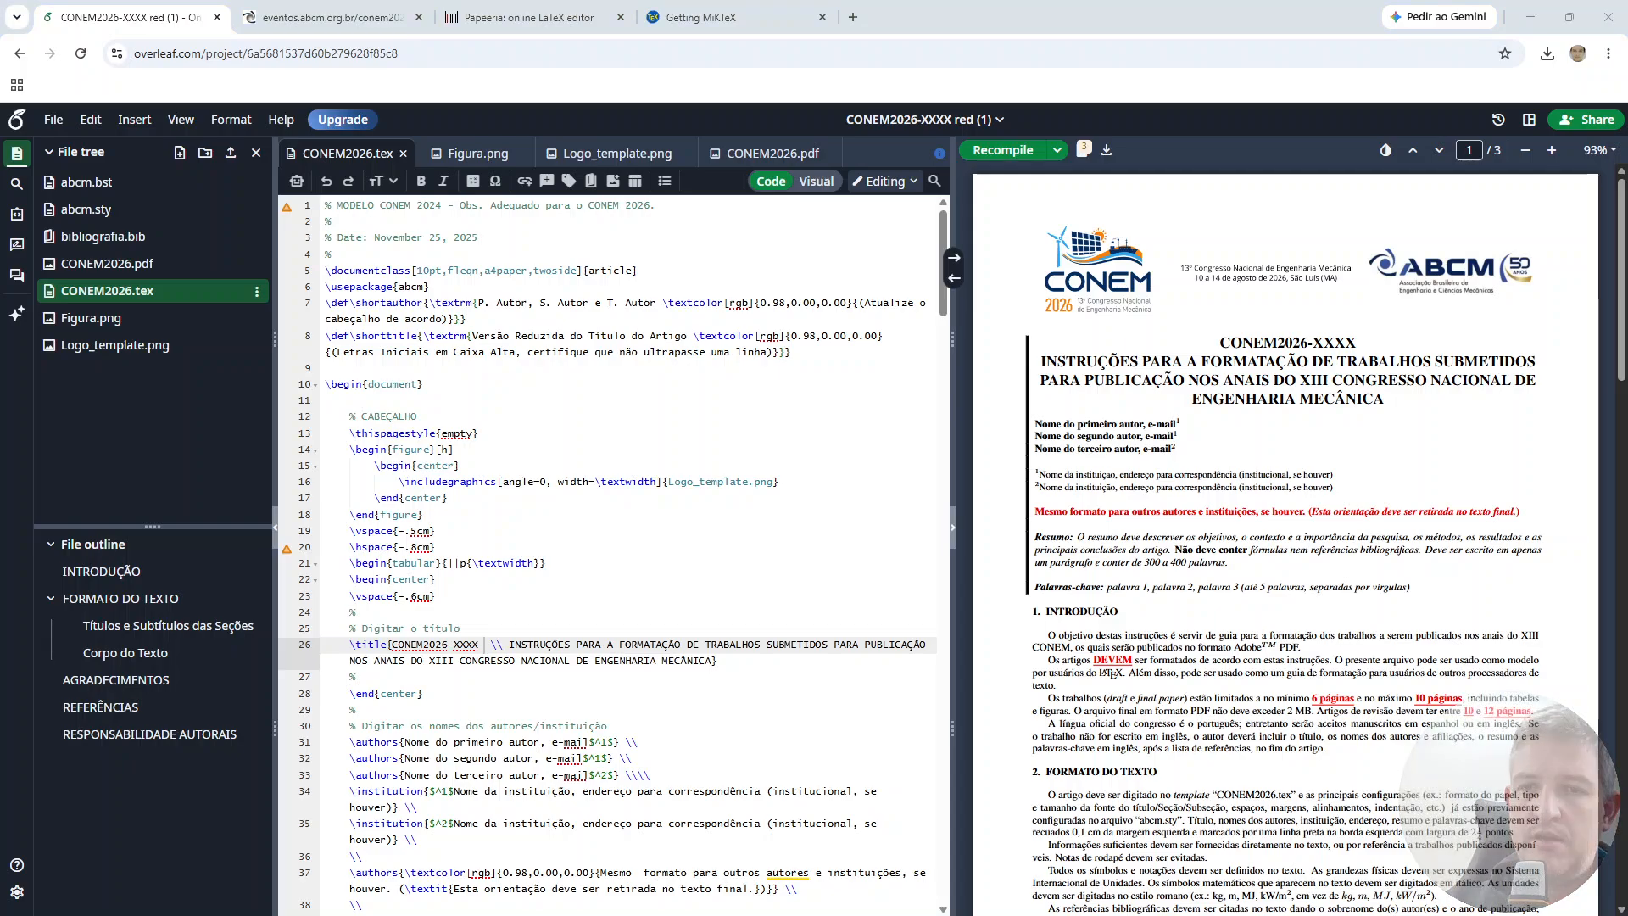
scroll(1519, 911, down, 1)
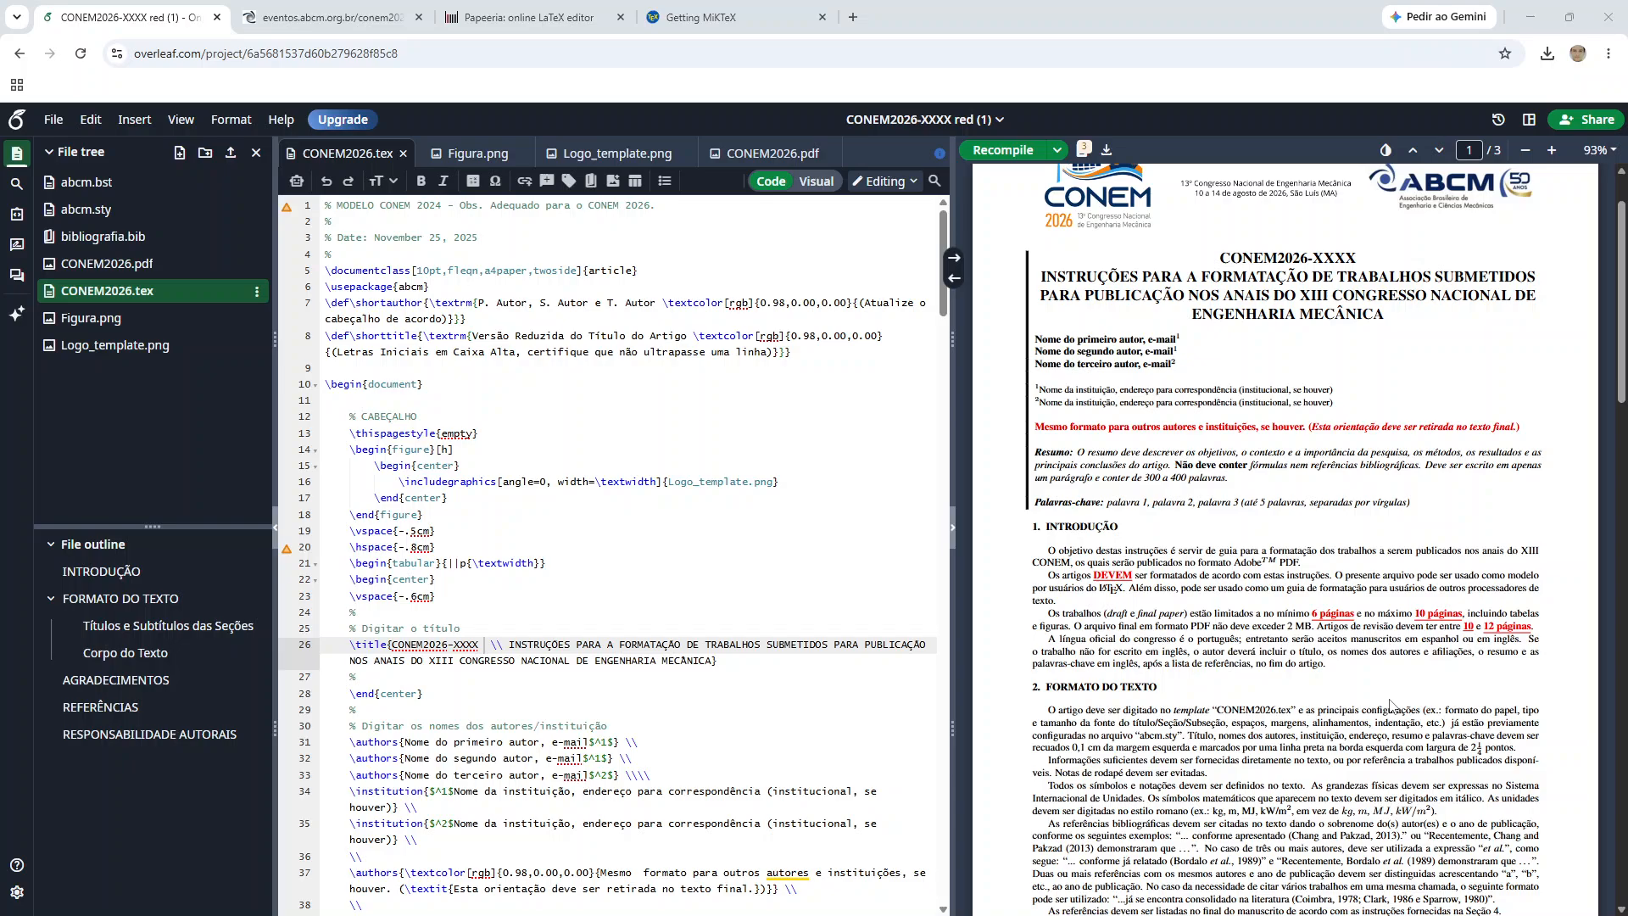
scroll(1387, 703, up, 1)
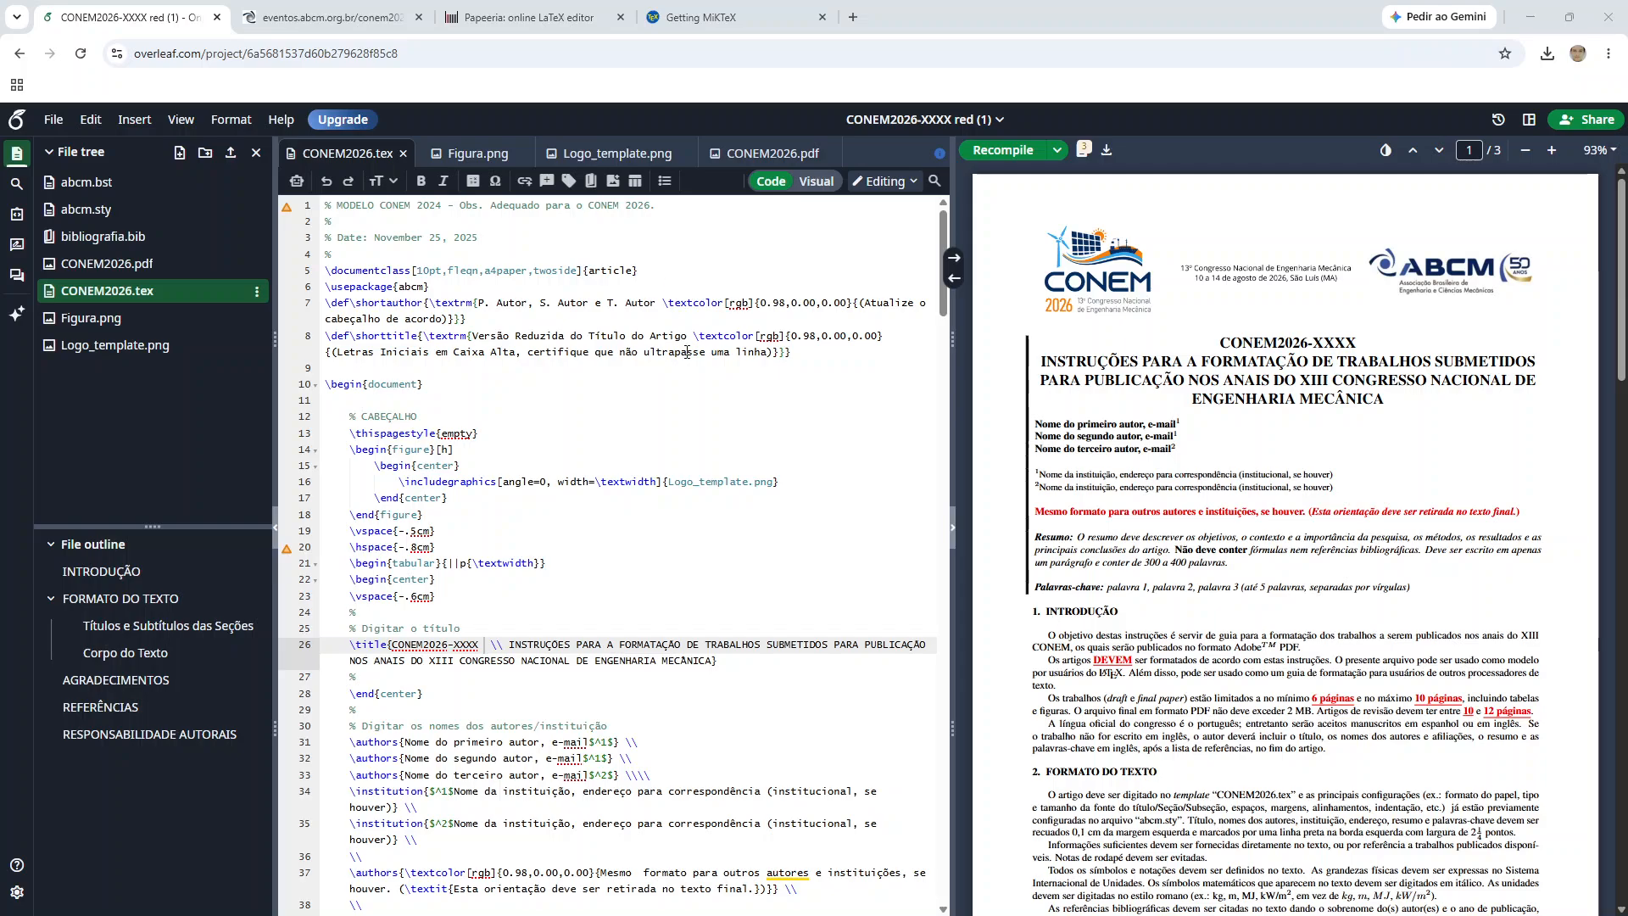
Step: Close the open Figura.png, Logo_template.png and CONEM2026.pdf files, keeping only CONEM2026.tex open
click(459, 319)
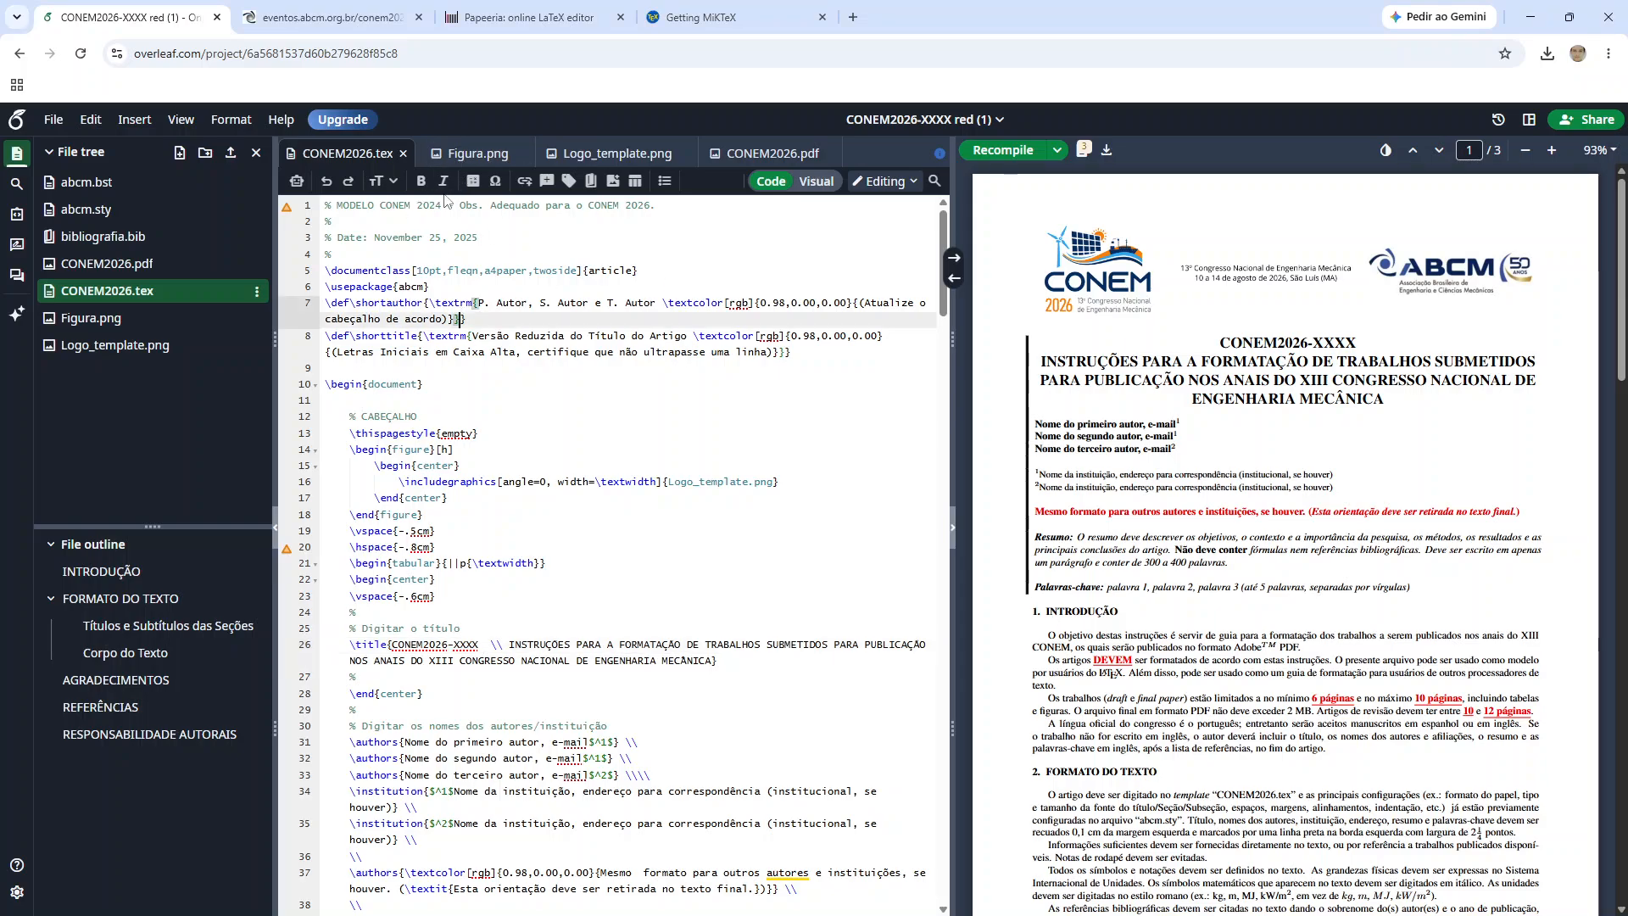
click(451, 159)
click(514, 154)
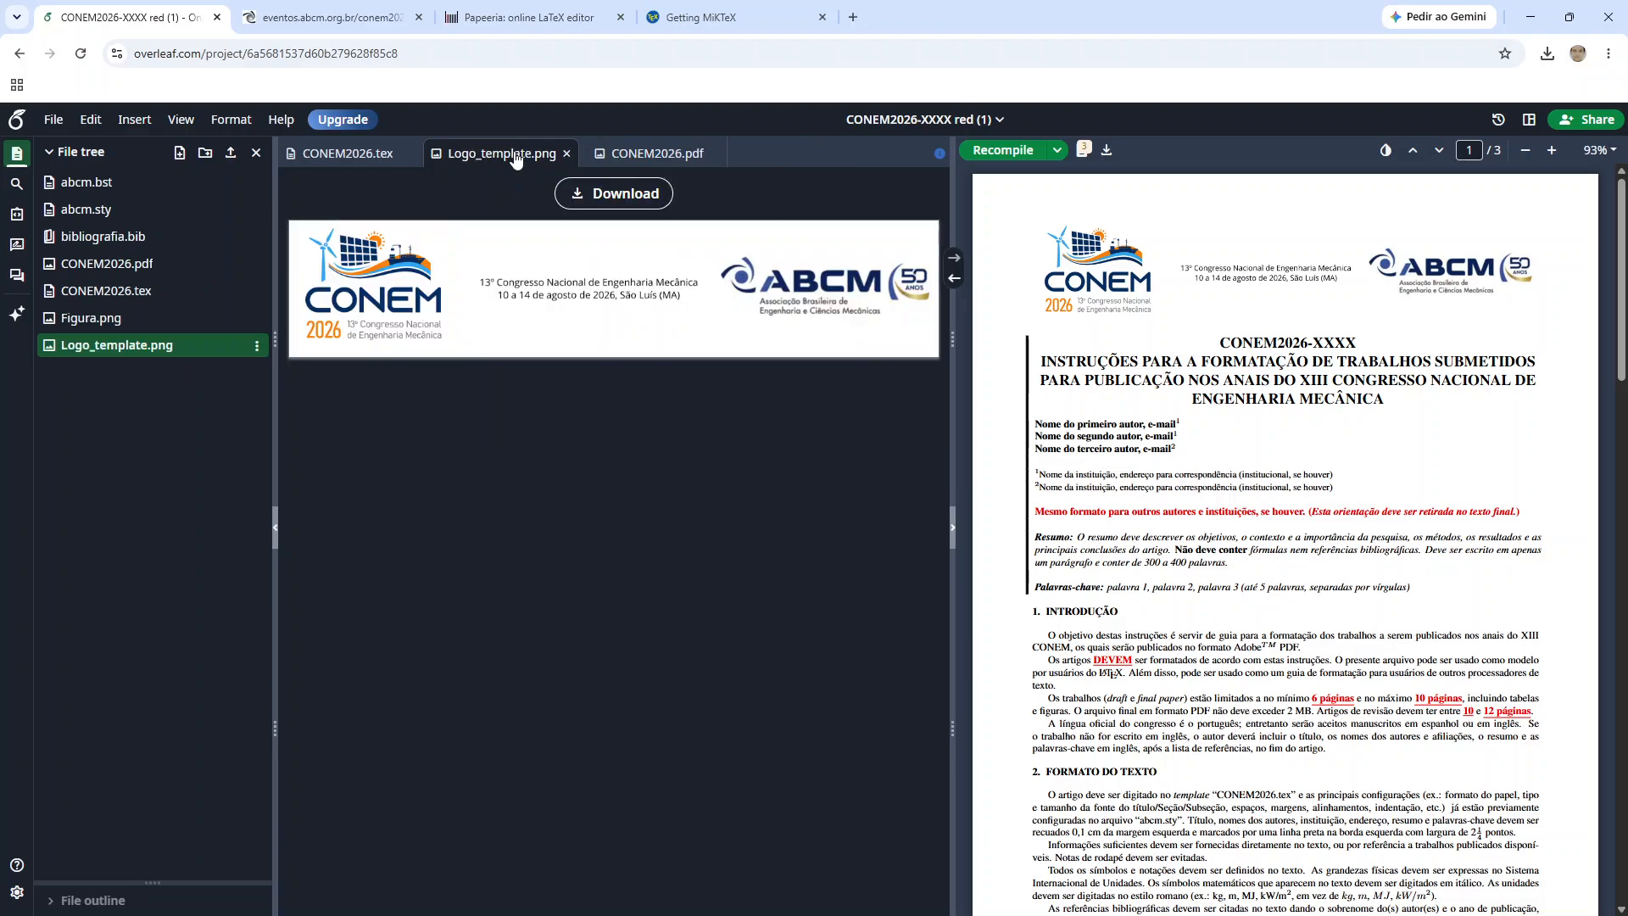
click(566, 153)
click(562, 153)
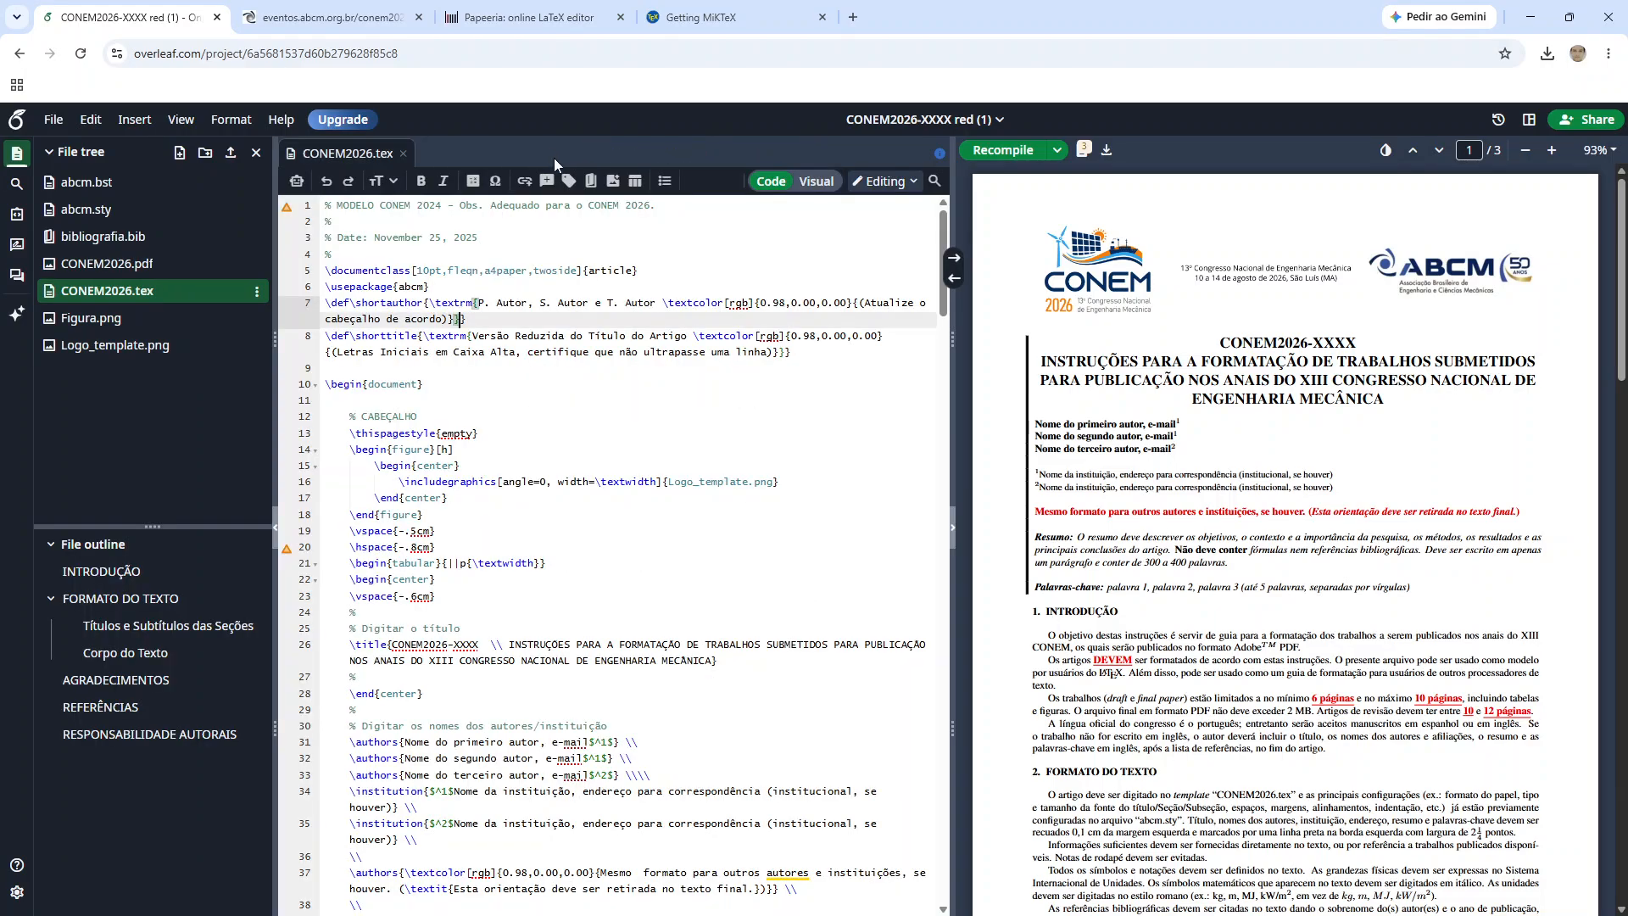
click(424, 515)
scroll(572, 617, down, 3)
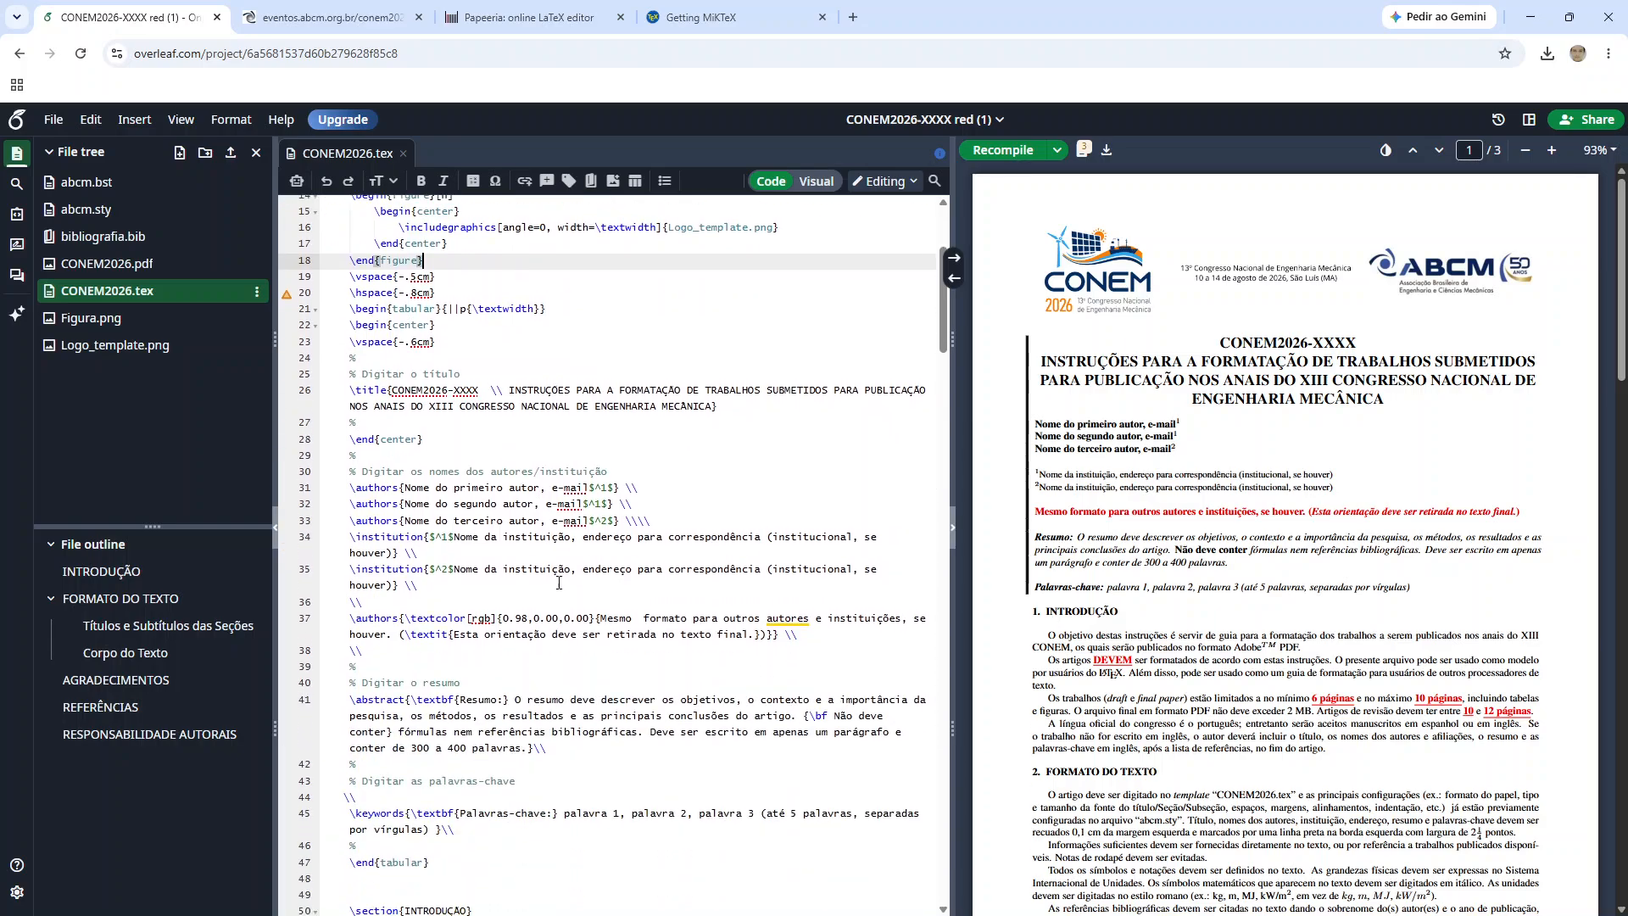
drag(627, 626, 362, 650)
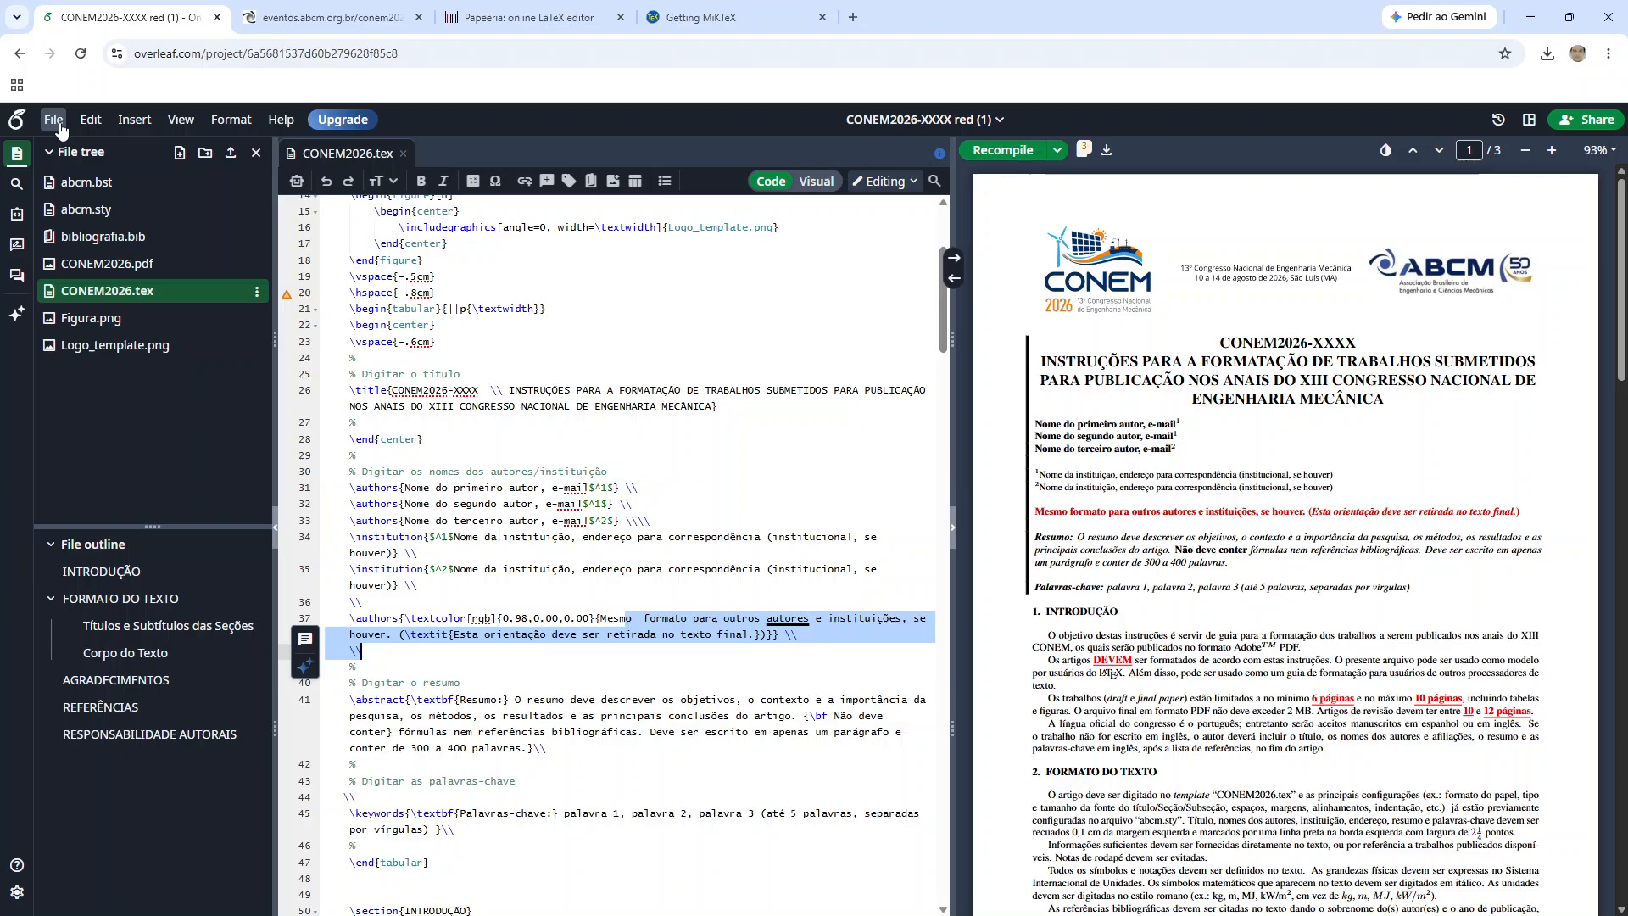
click(570, 504)
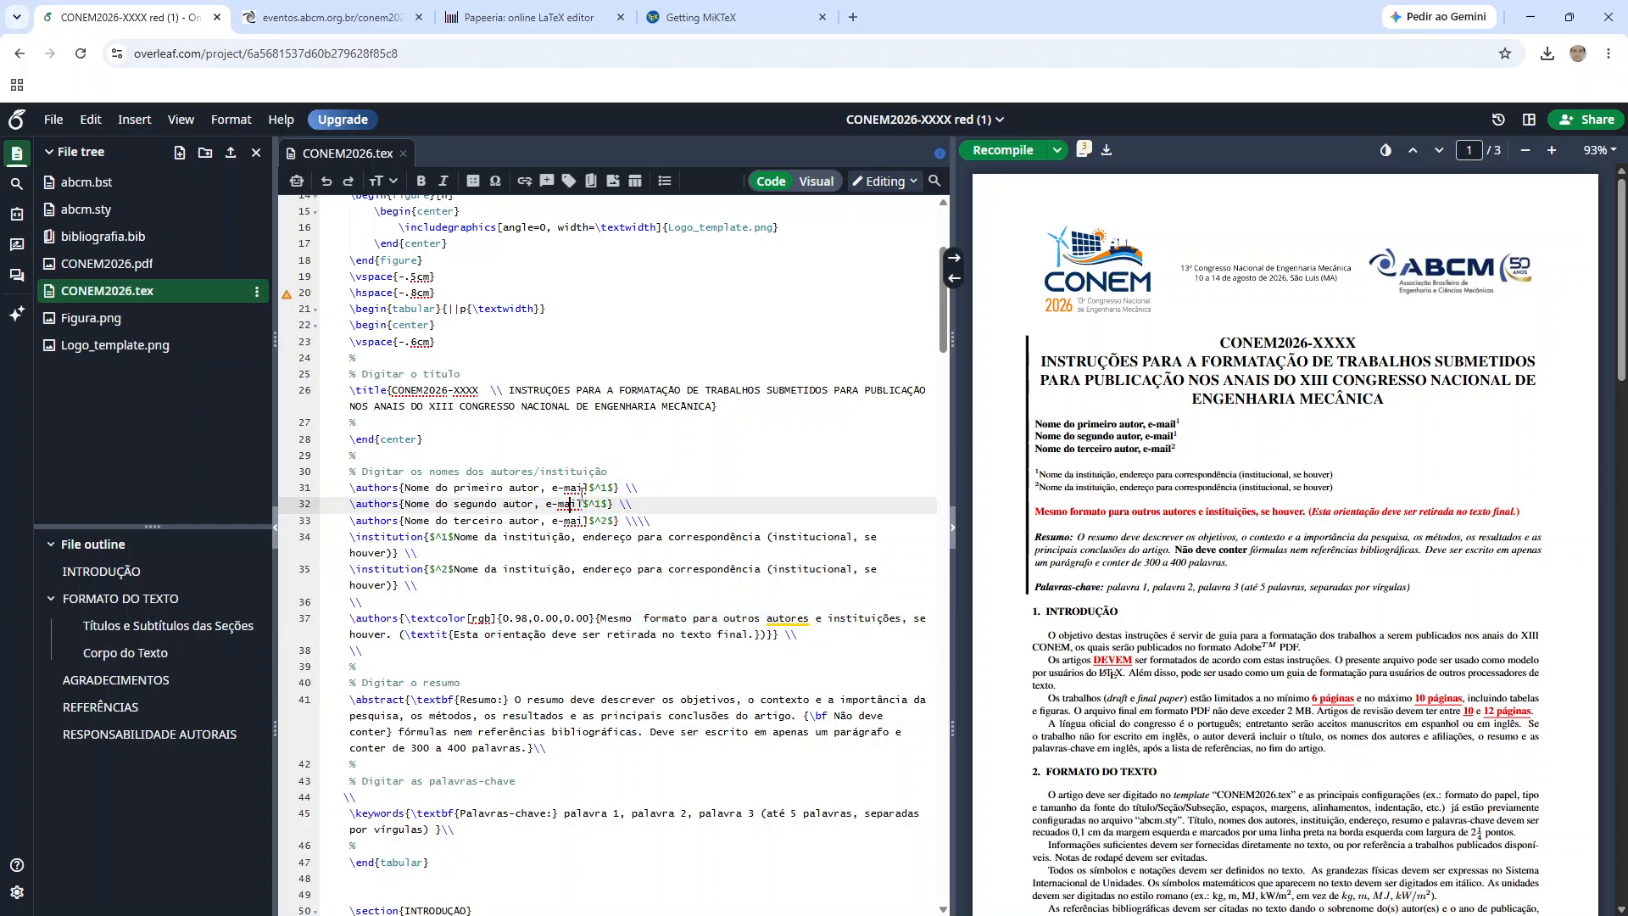
scroll(508, 475, up, 3)
click(542, 450)
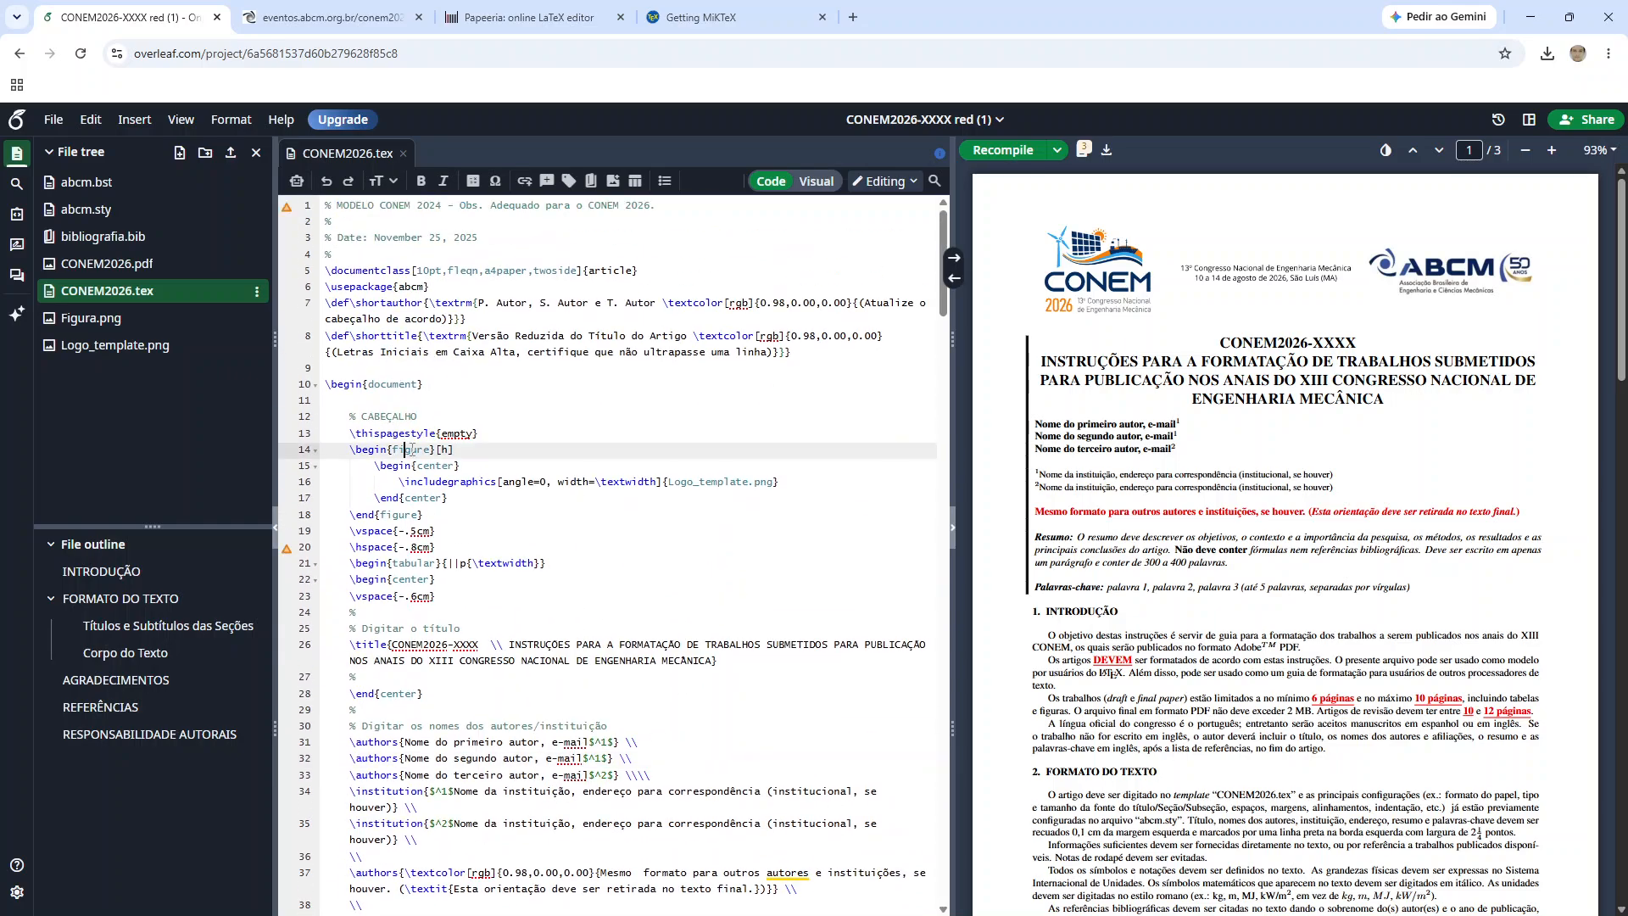
click(543, 429)
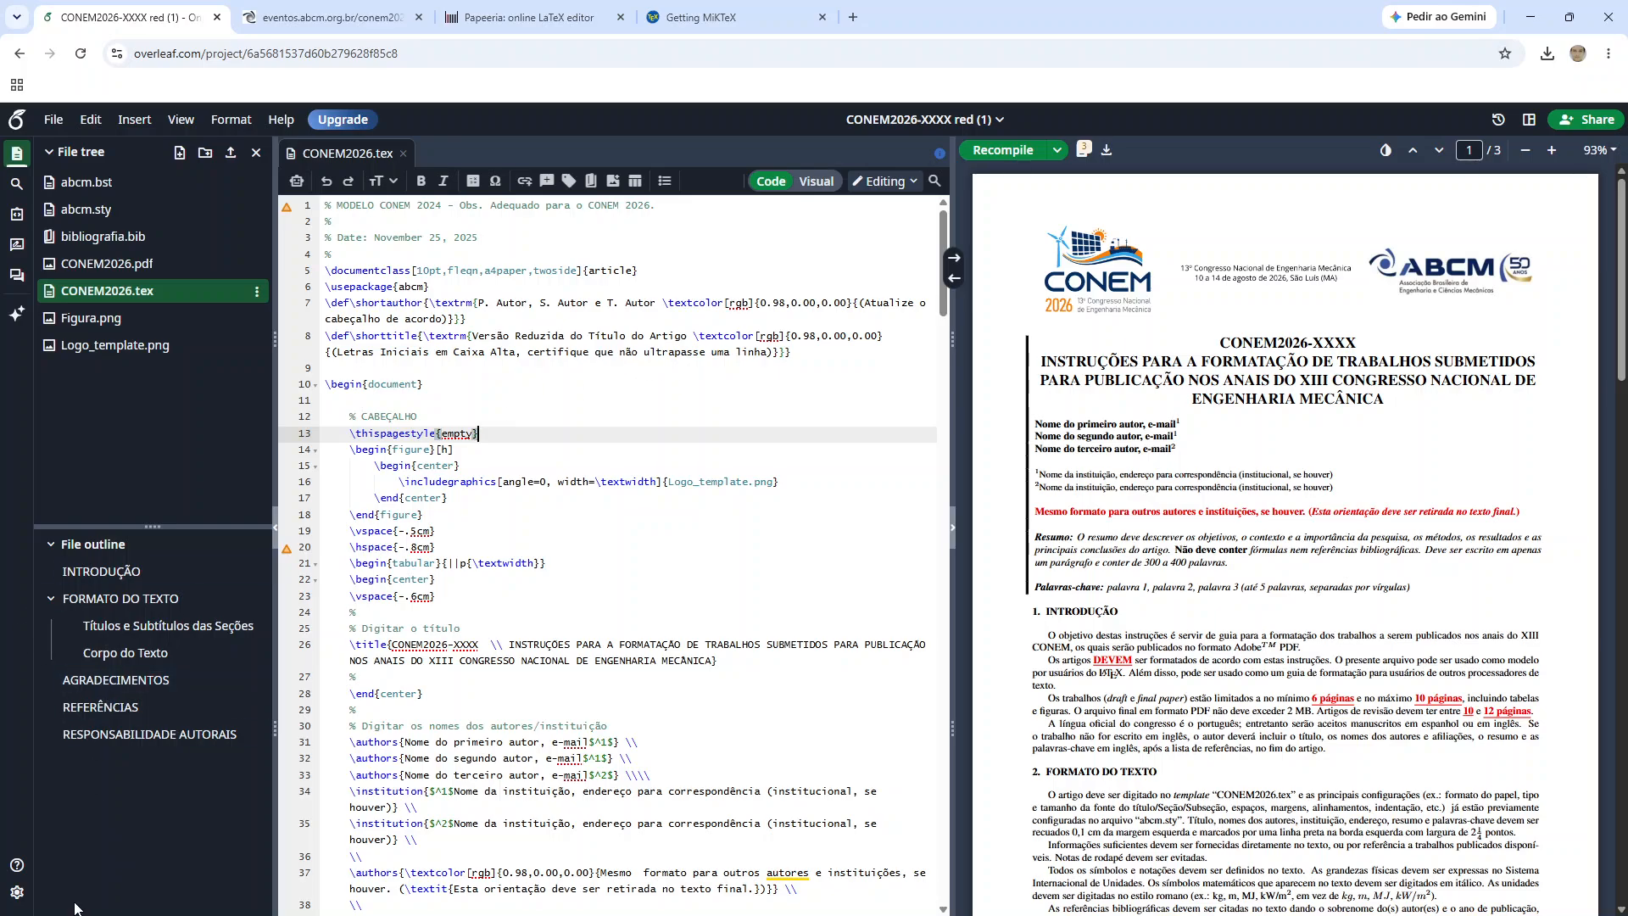
Step: Check the spellcheck language in the spelling and language settings, then close the settings
click(17, 892)
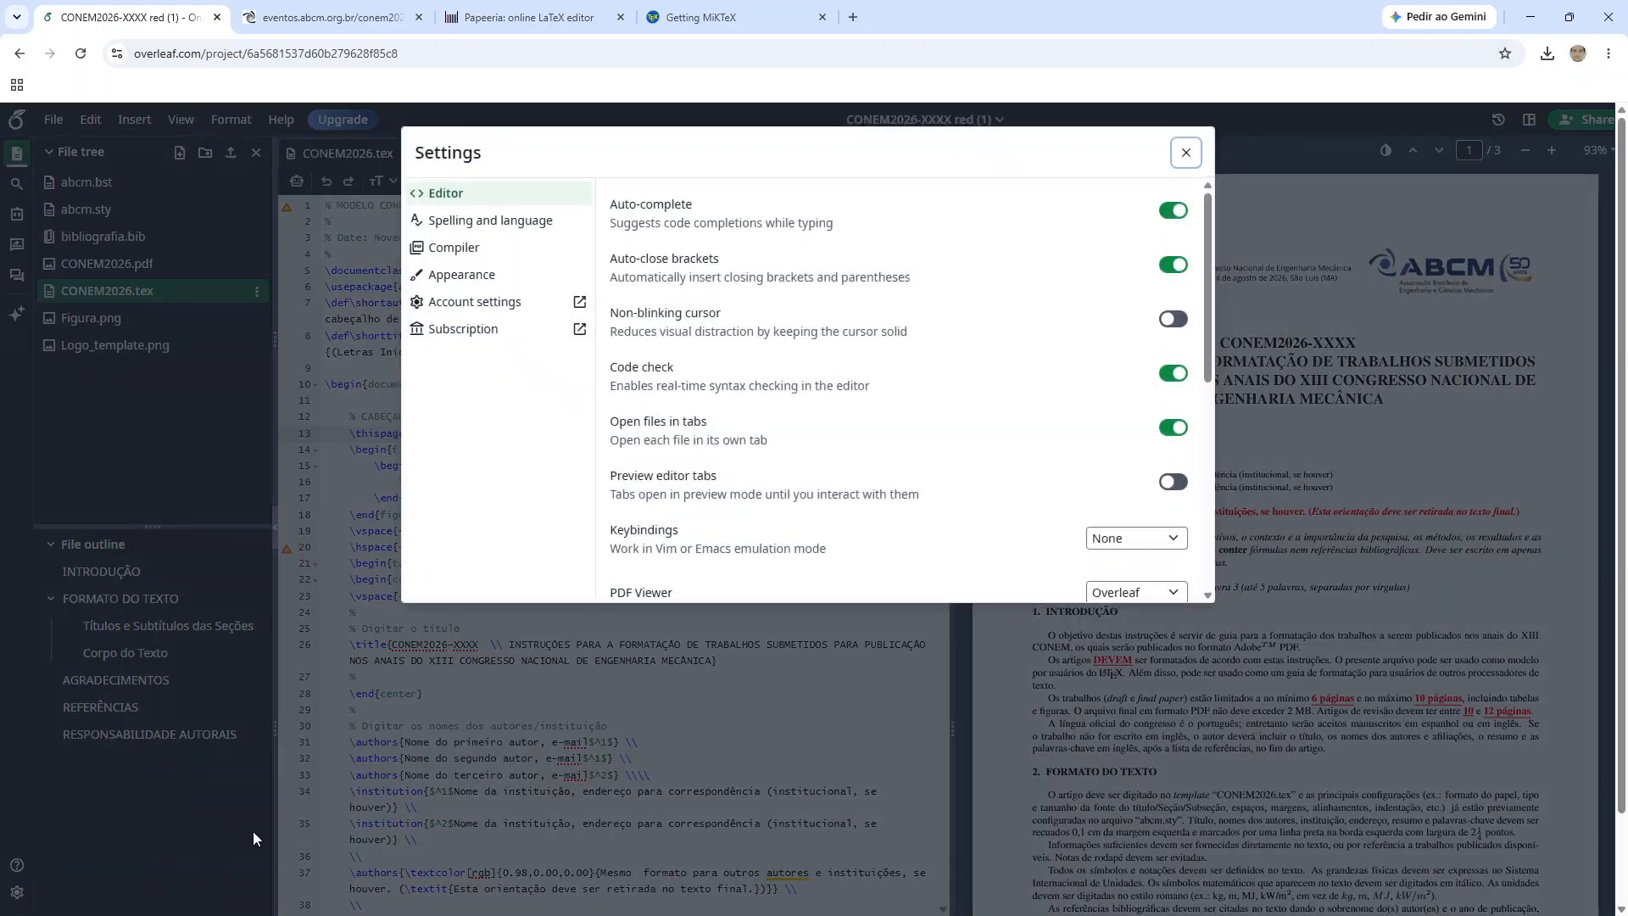
click(527, 220)
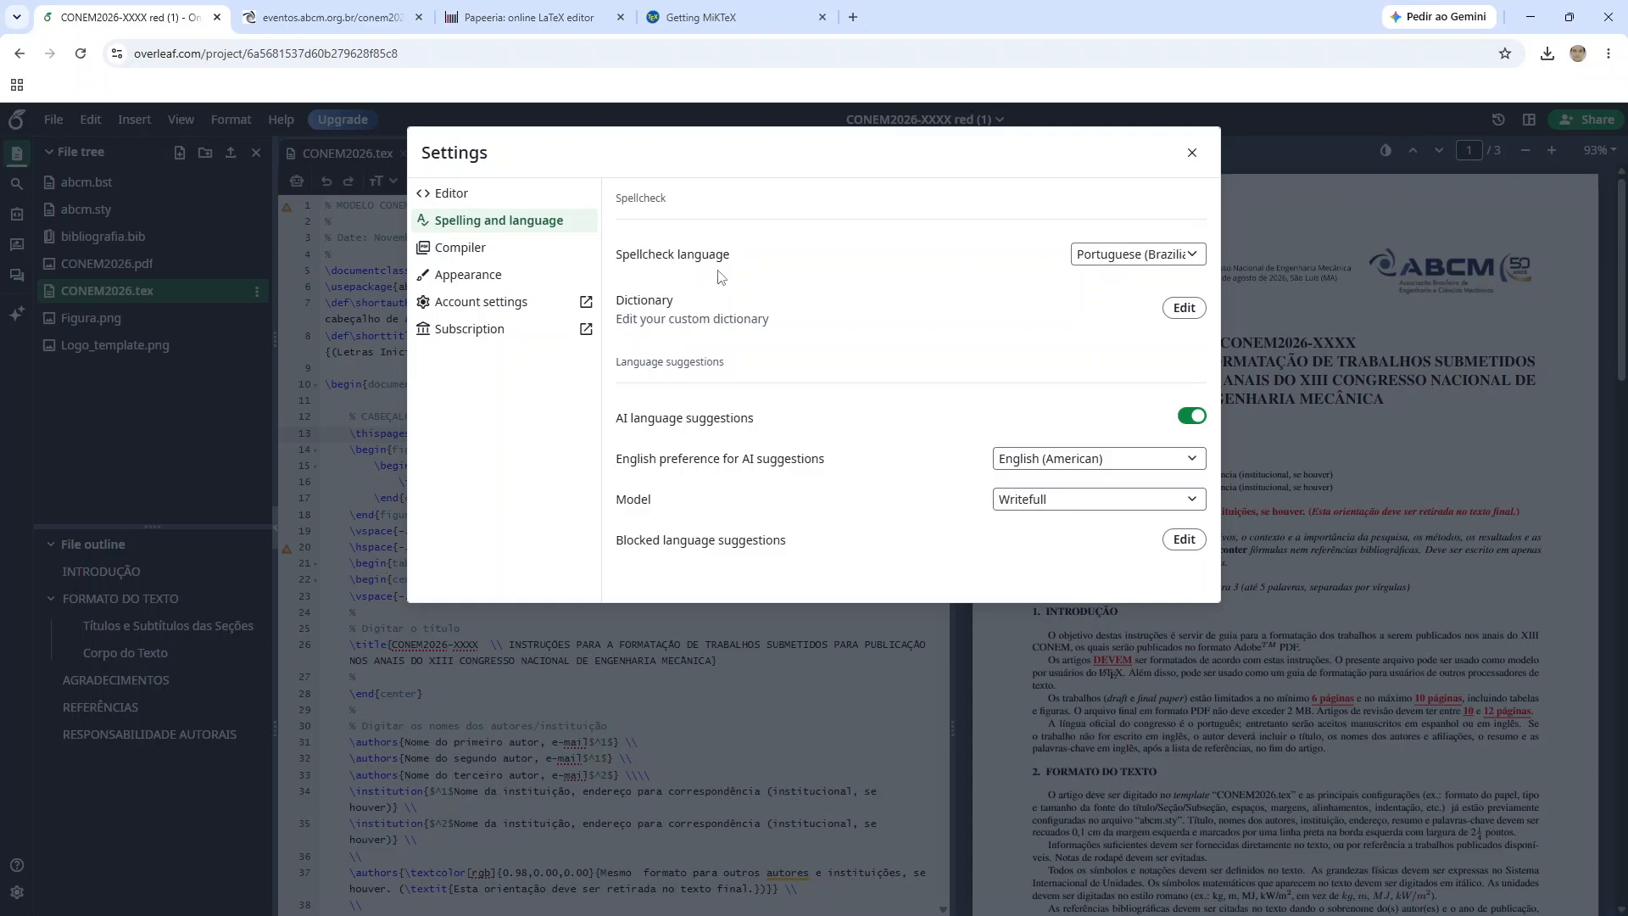
click(1191, 153)
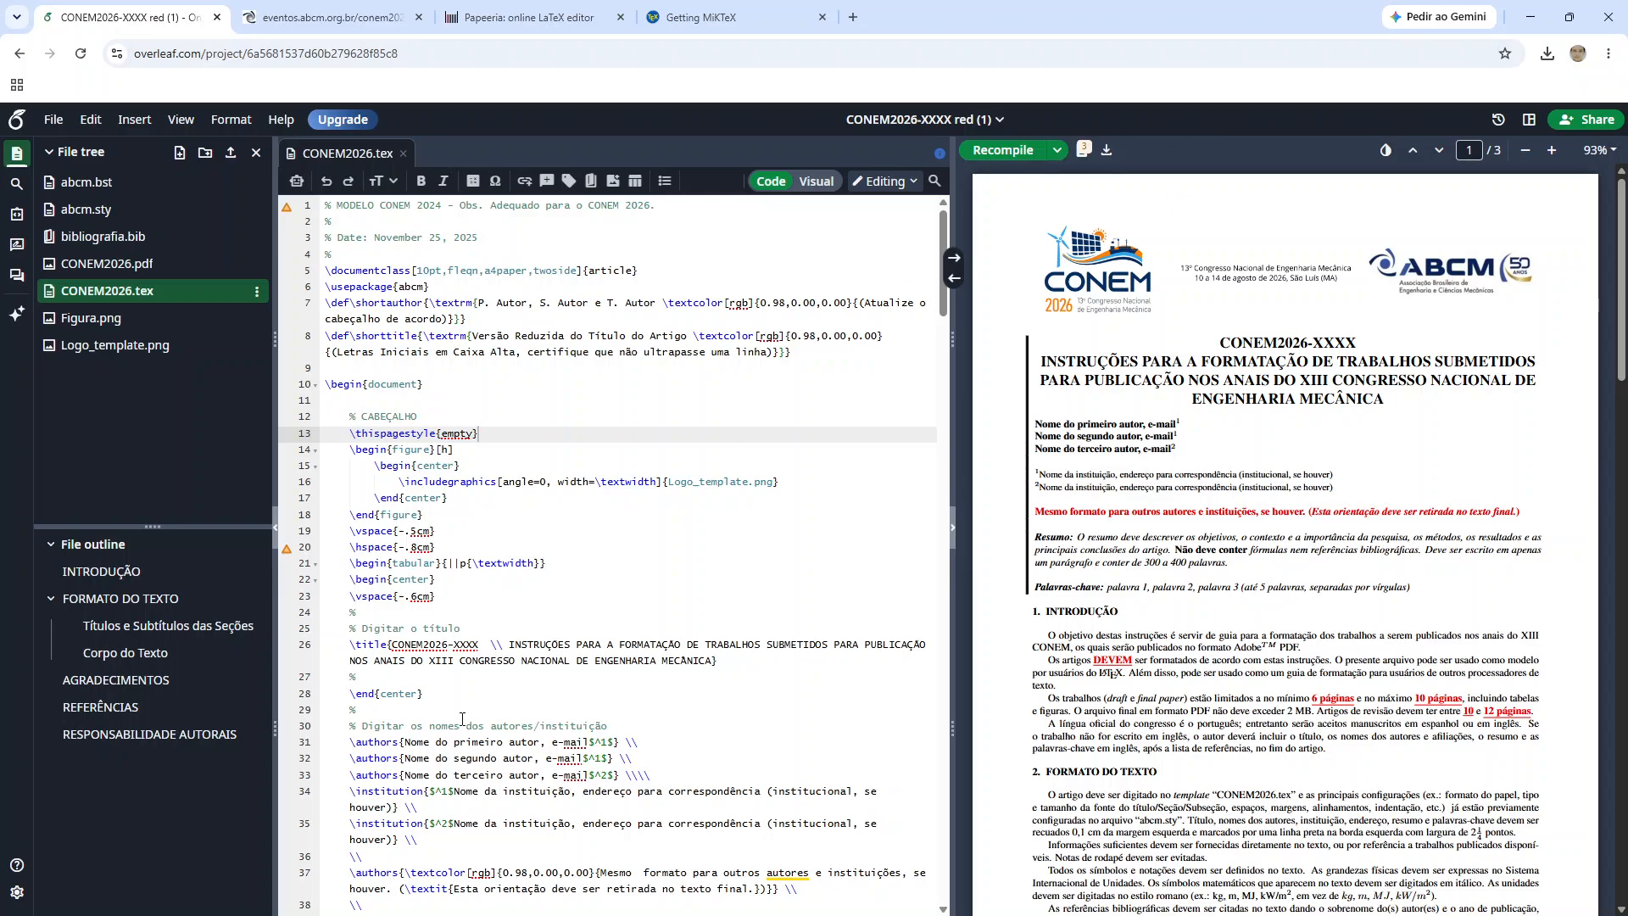
Step: Misspell "formato" in the red authors note by removing its "o", and correct it with the spellcheck suggestion
scroll(462, 719, down, 4)
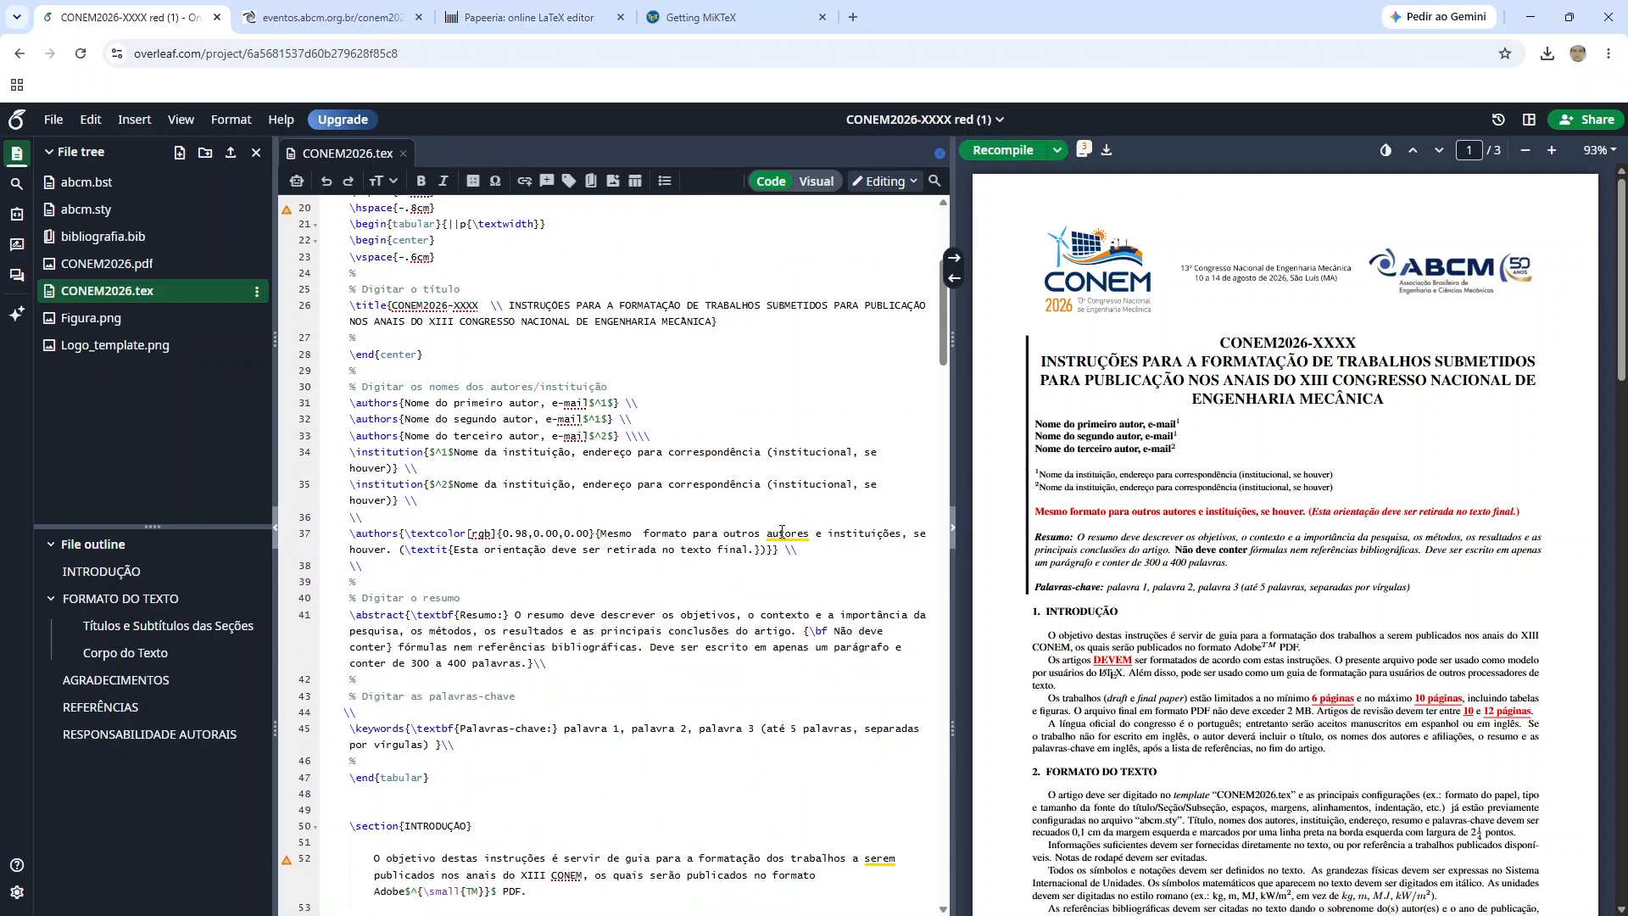
click(658, 536)
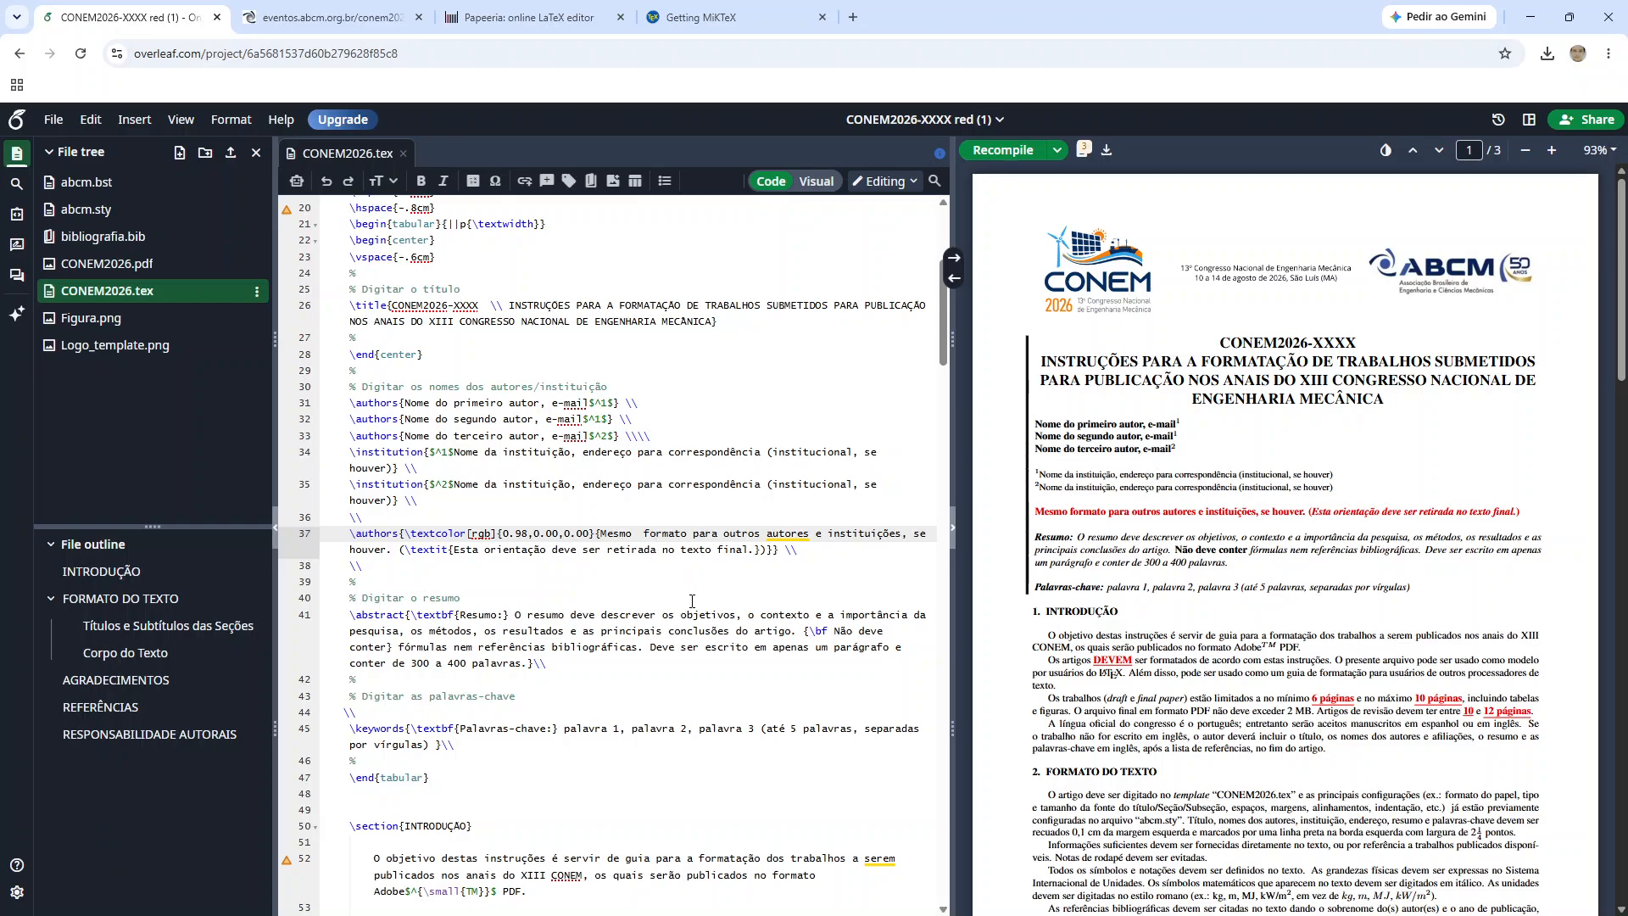
key(BackSpace)
click(663, 597)
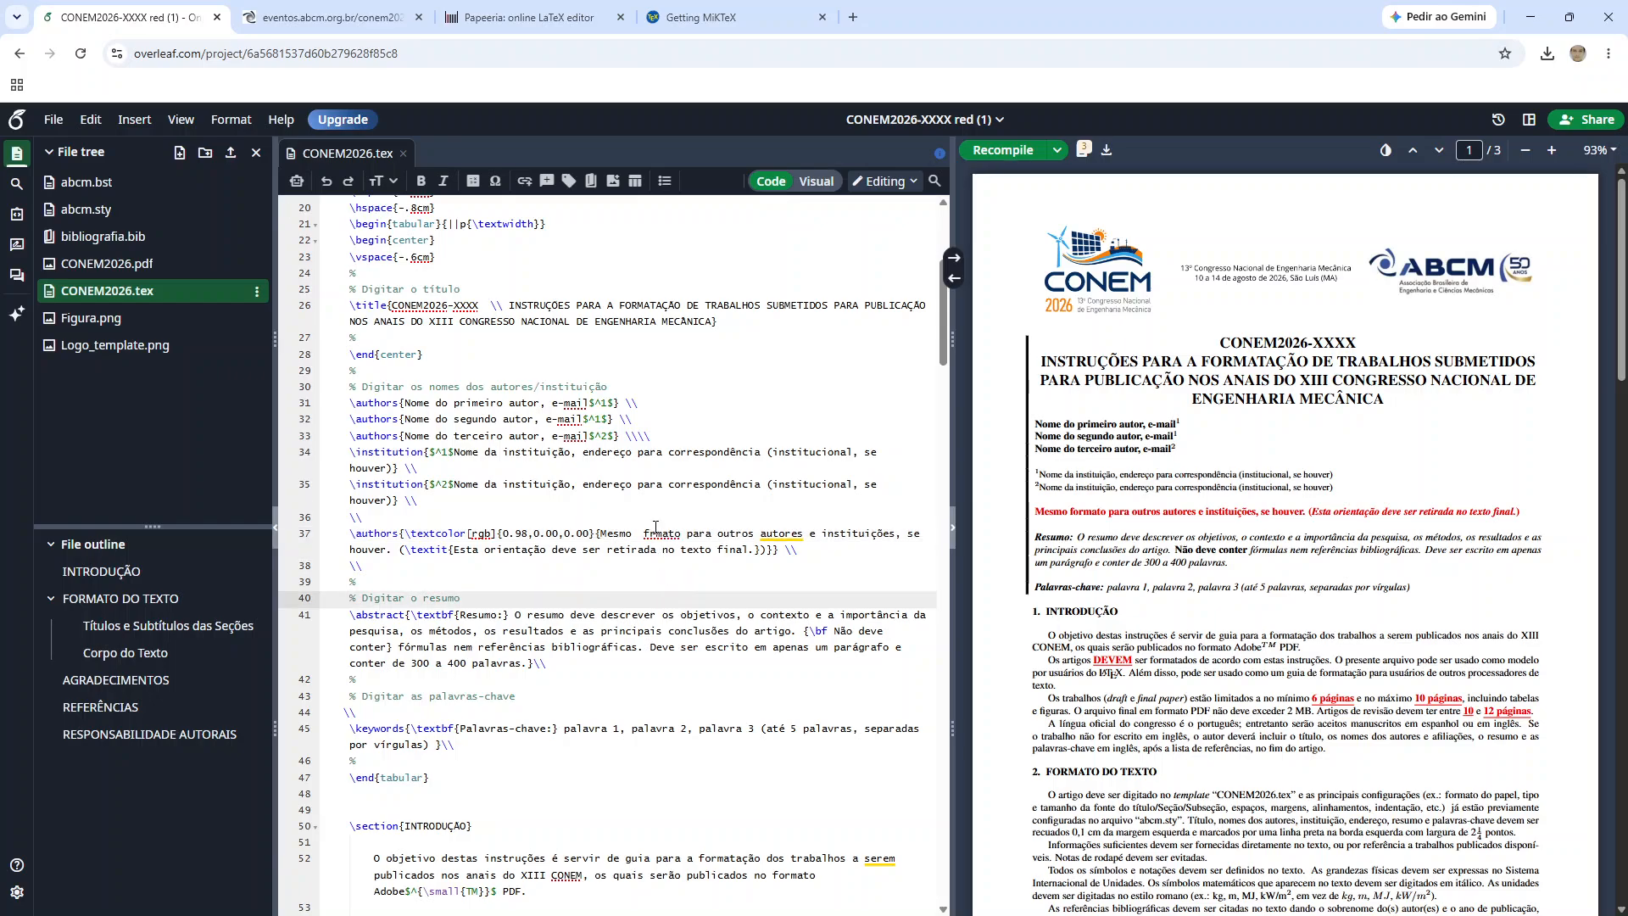
right_click(655, 527)
click(670, 555)
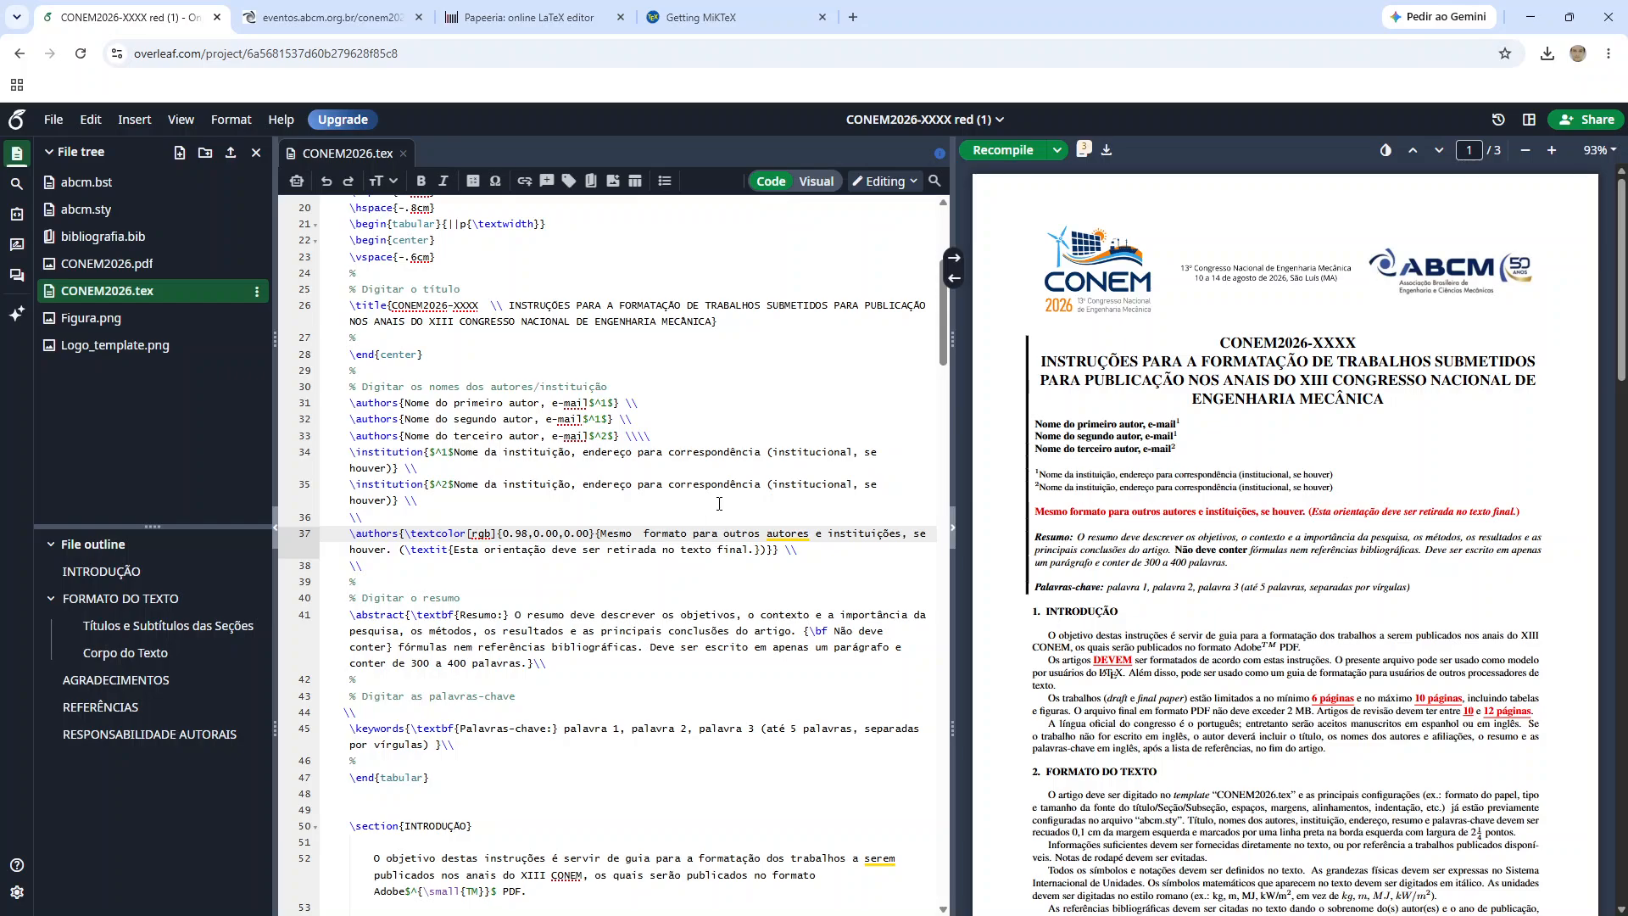
Step: Remove the extra space between "Mesmo" and "formato" in the red authors note
click(638, 525)
click(635, 531)
key(BackSpace)
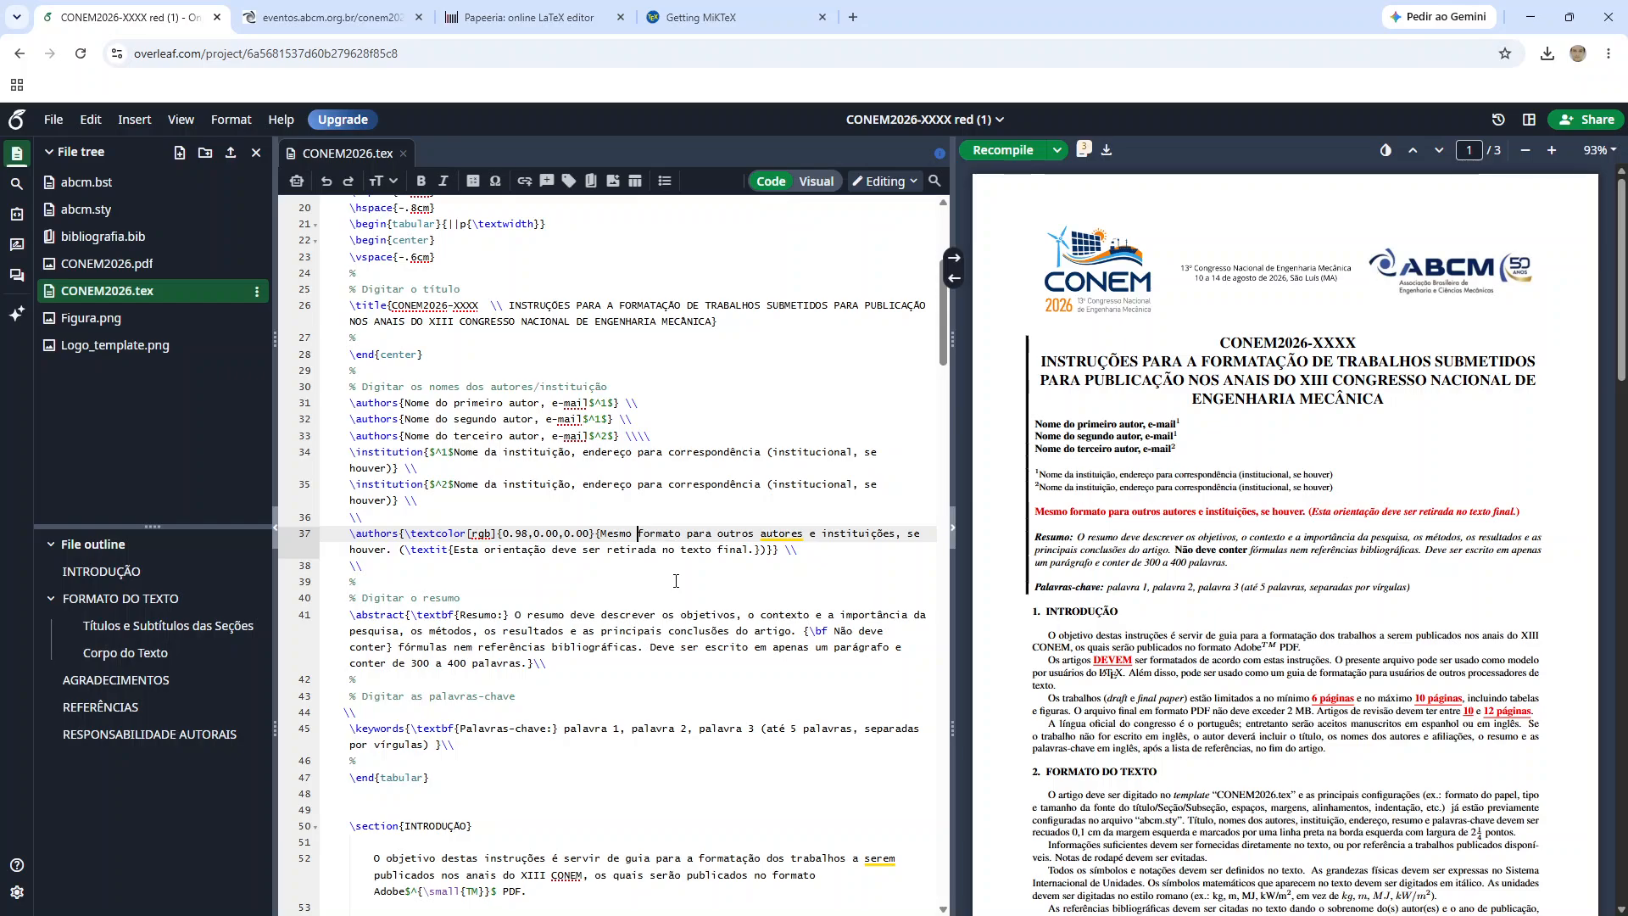
click(669, 580)
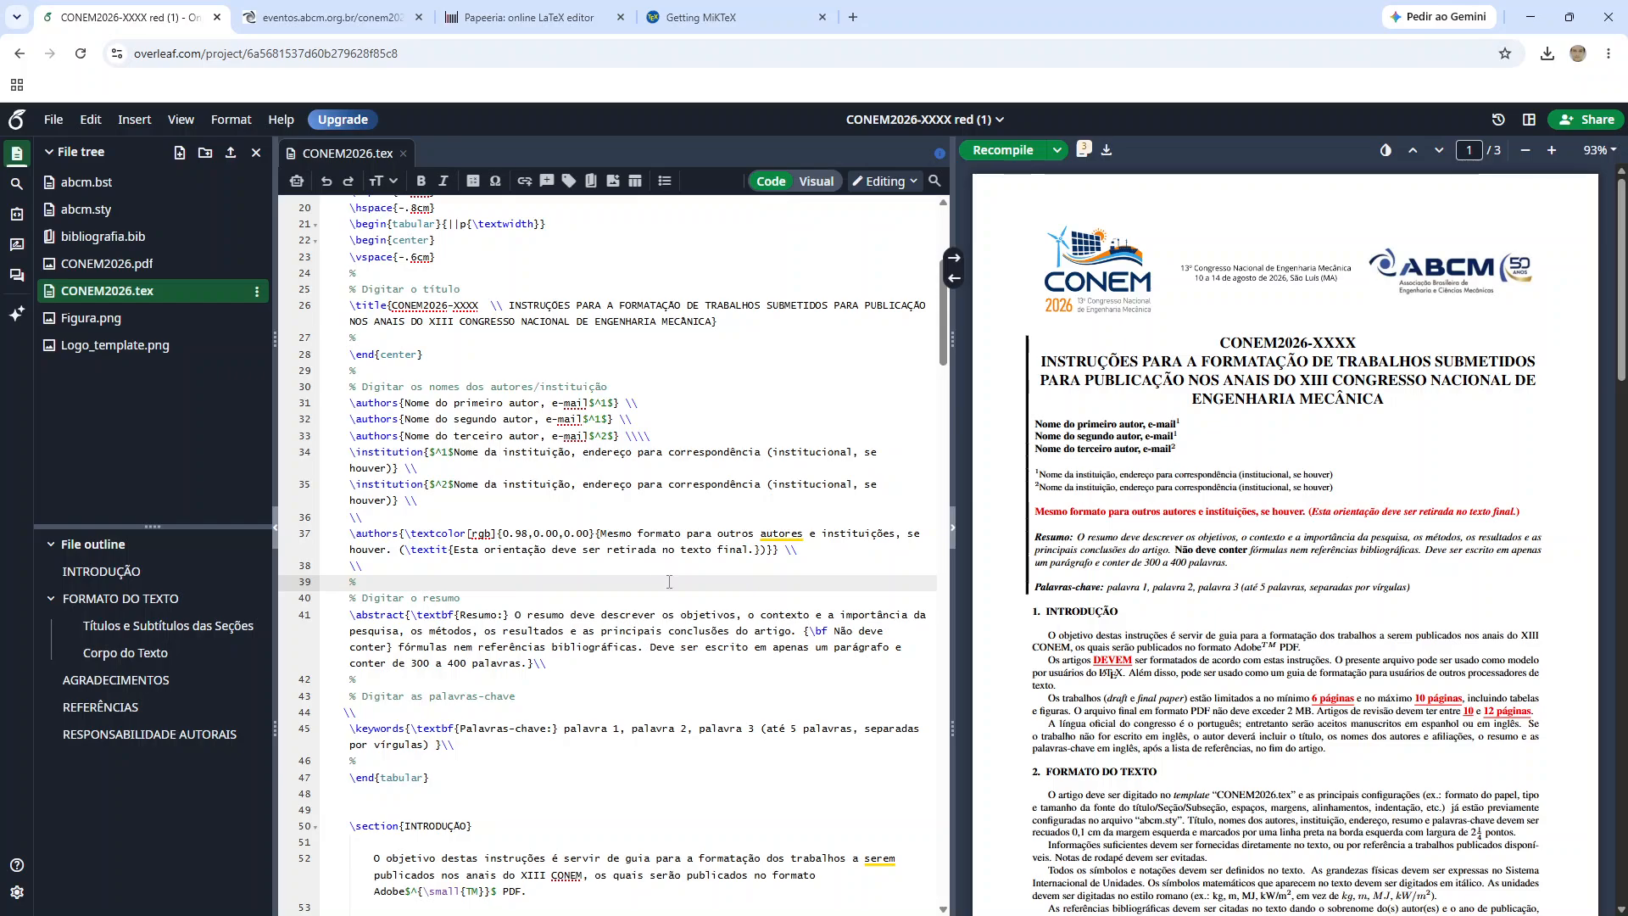
Step: Replace "é" with "são" in the first sentence of the INTRODUÇÃO section to test the language check
scroll(717, 608, up, 1)
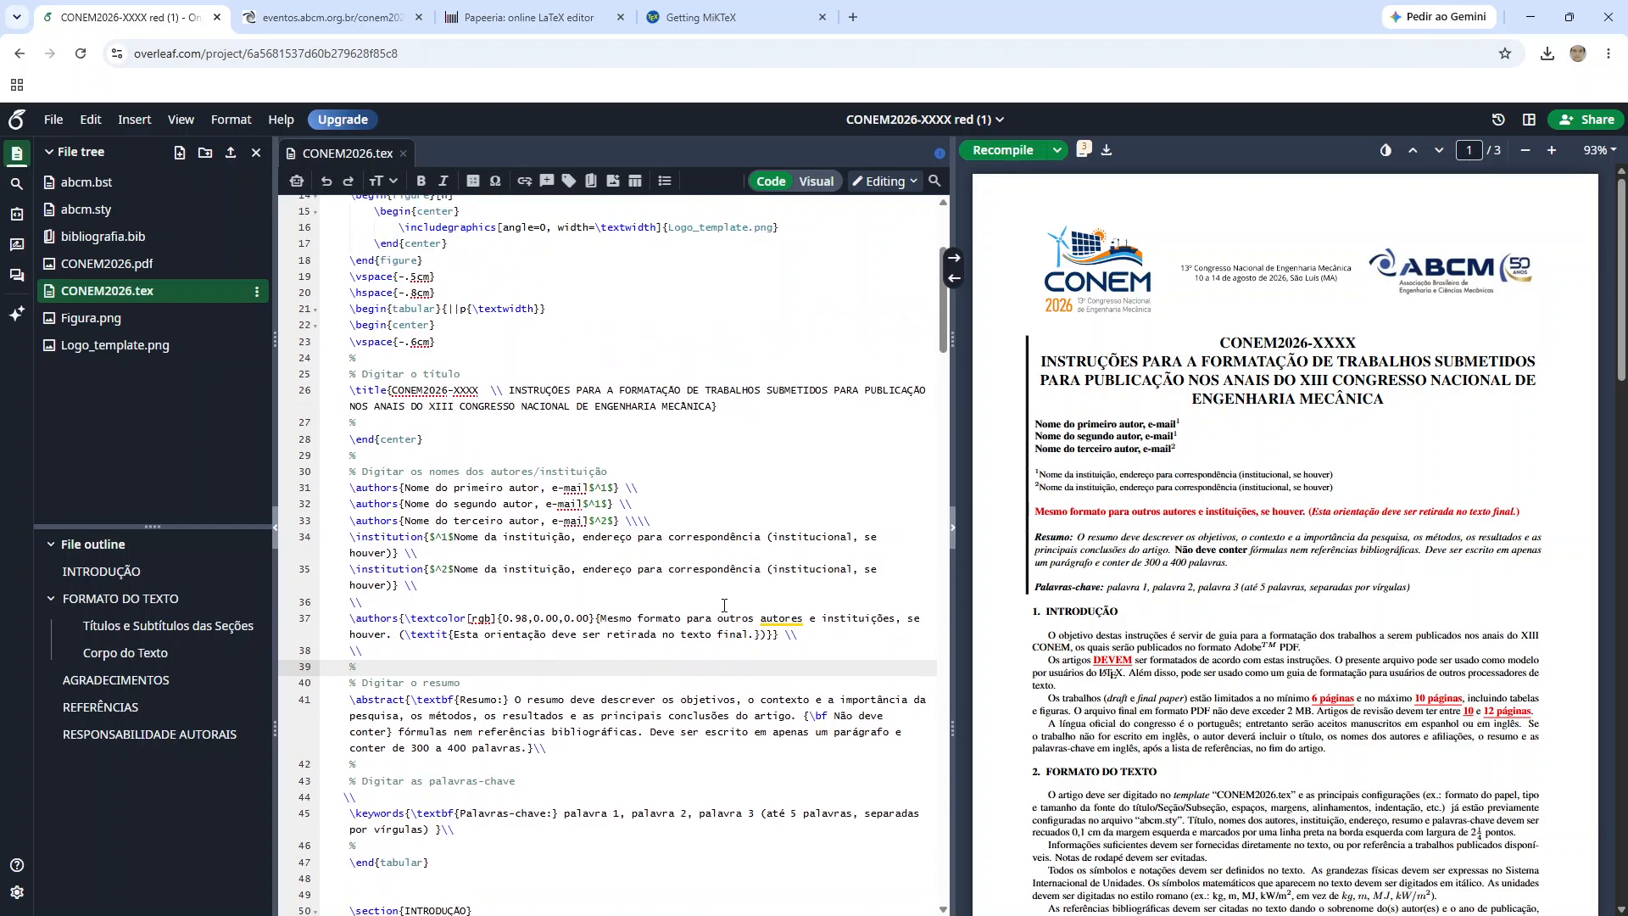
scroll(724, 605, down, 3)
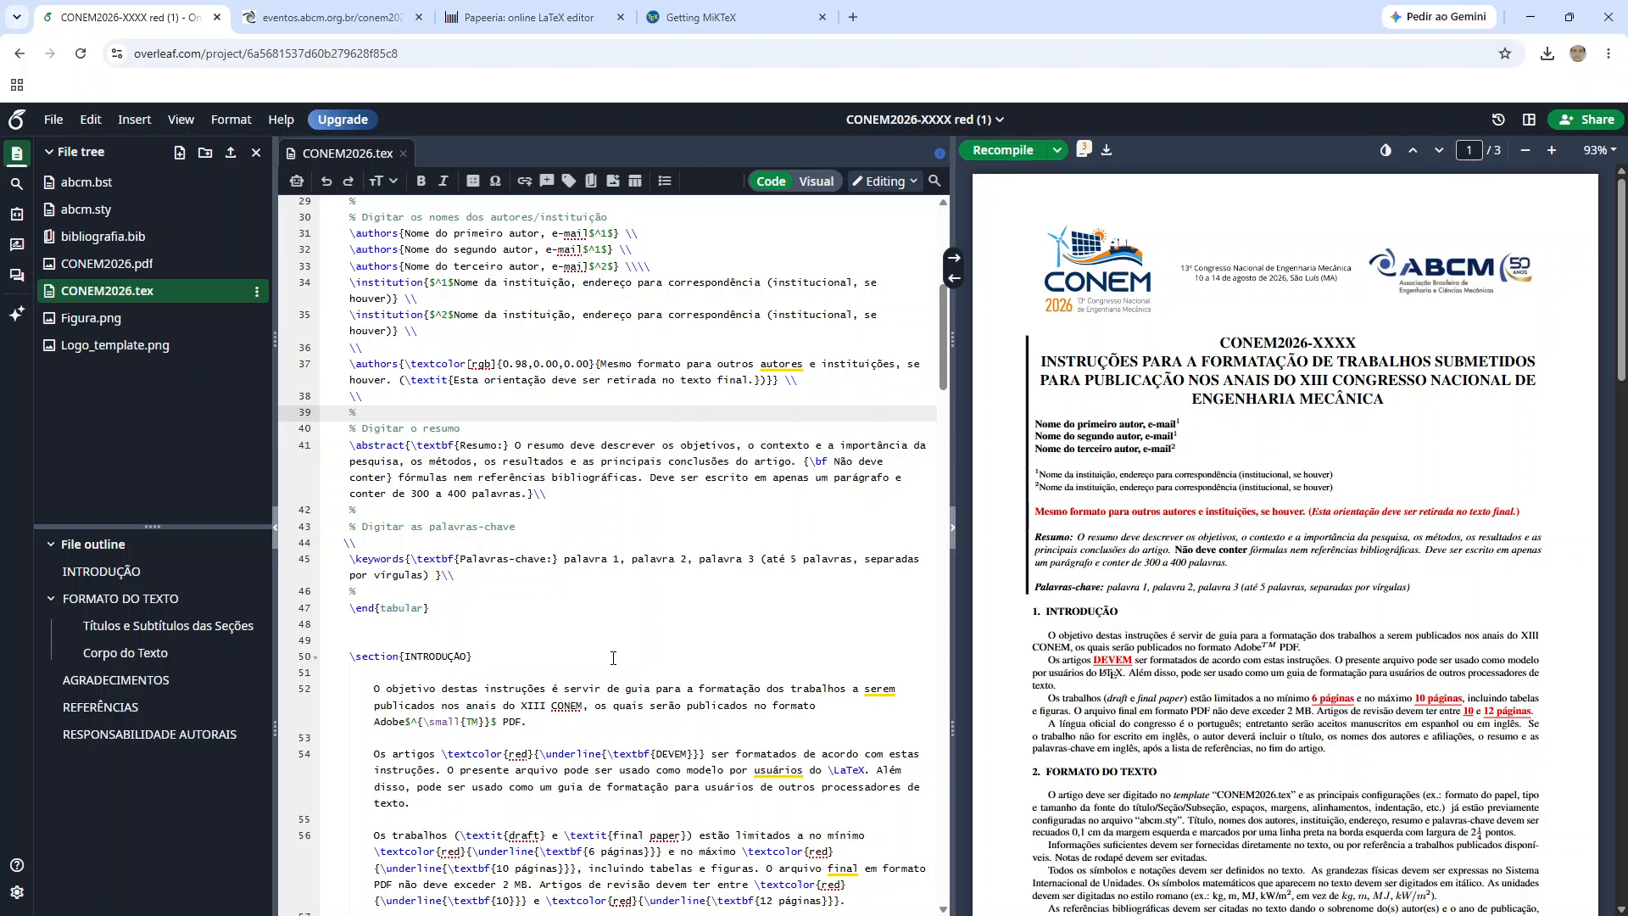
double_click(554, 687)
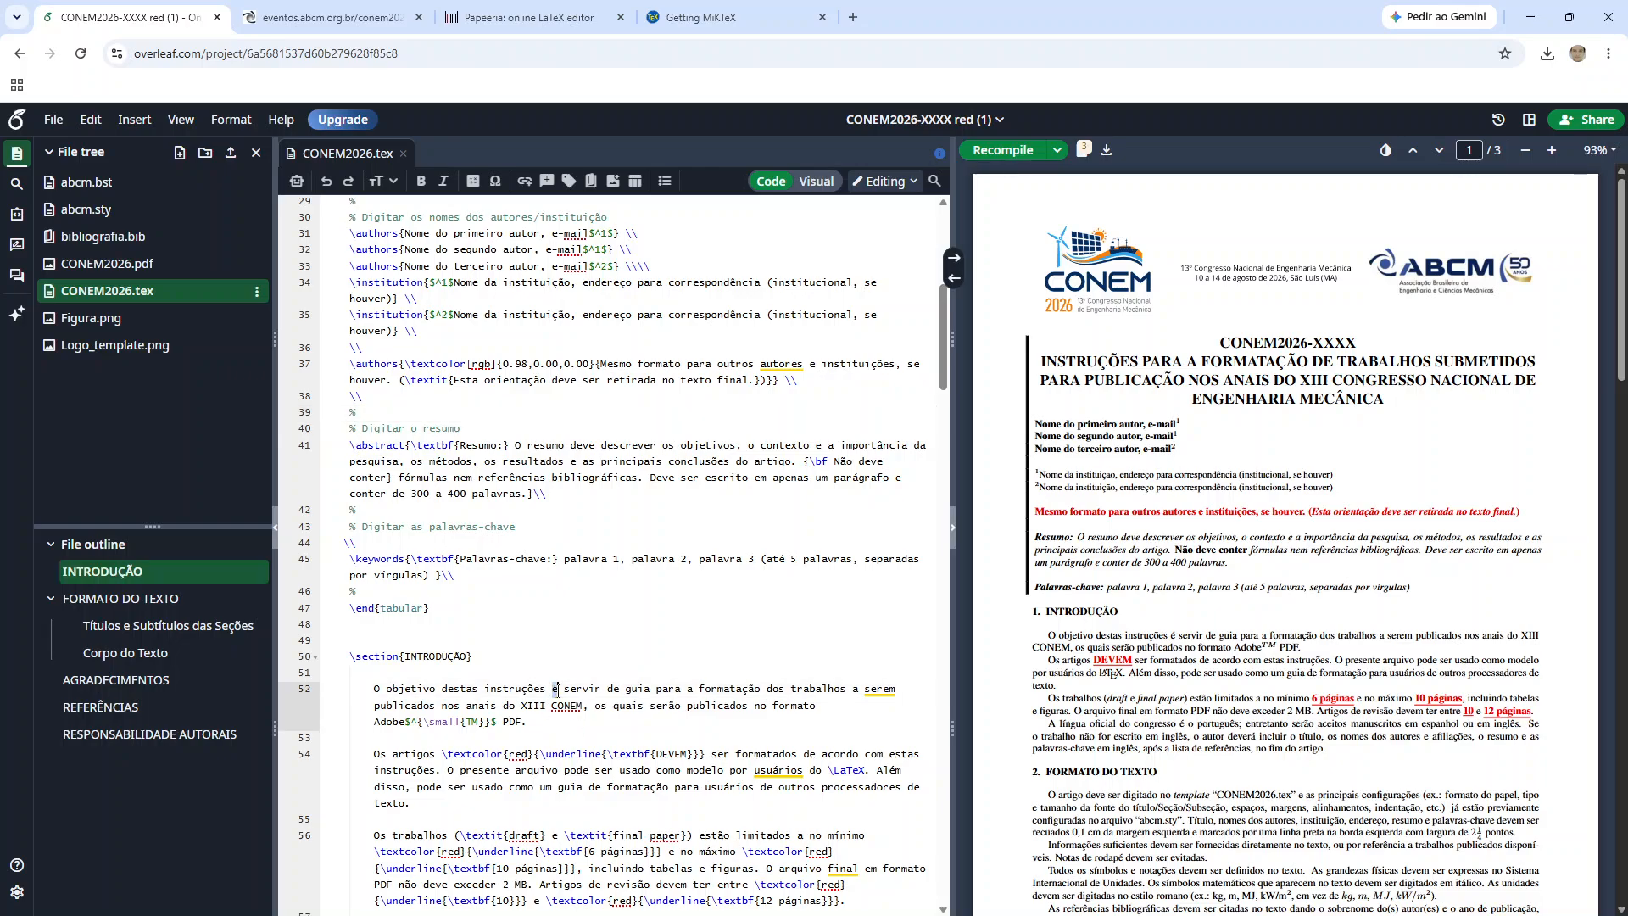
text(são)
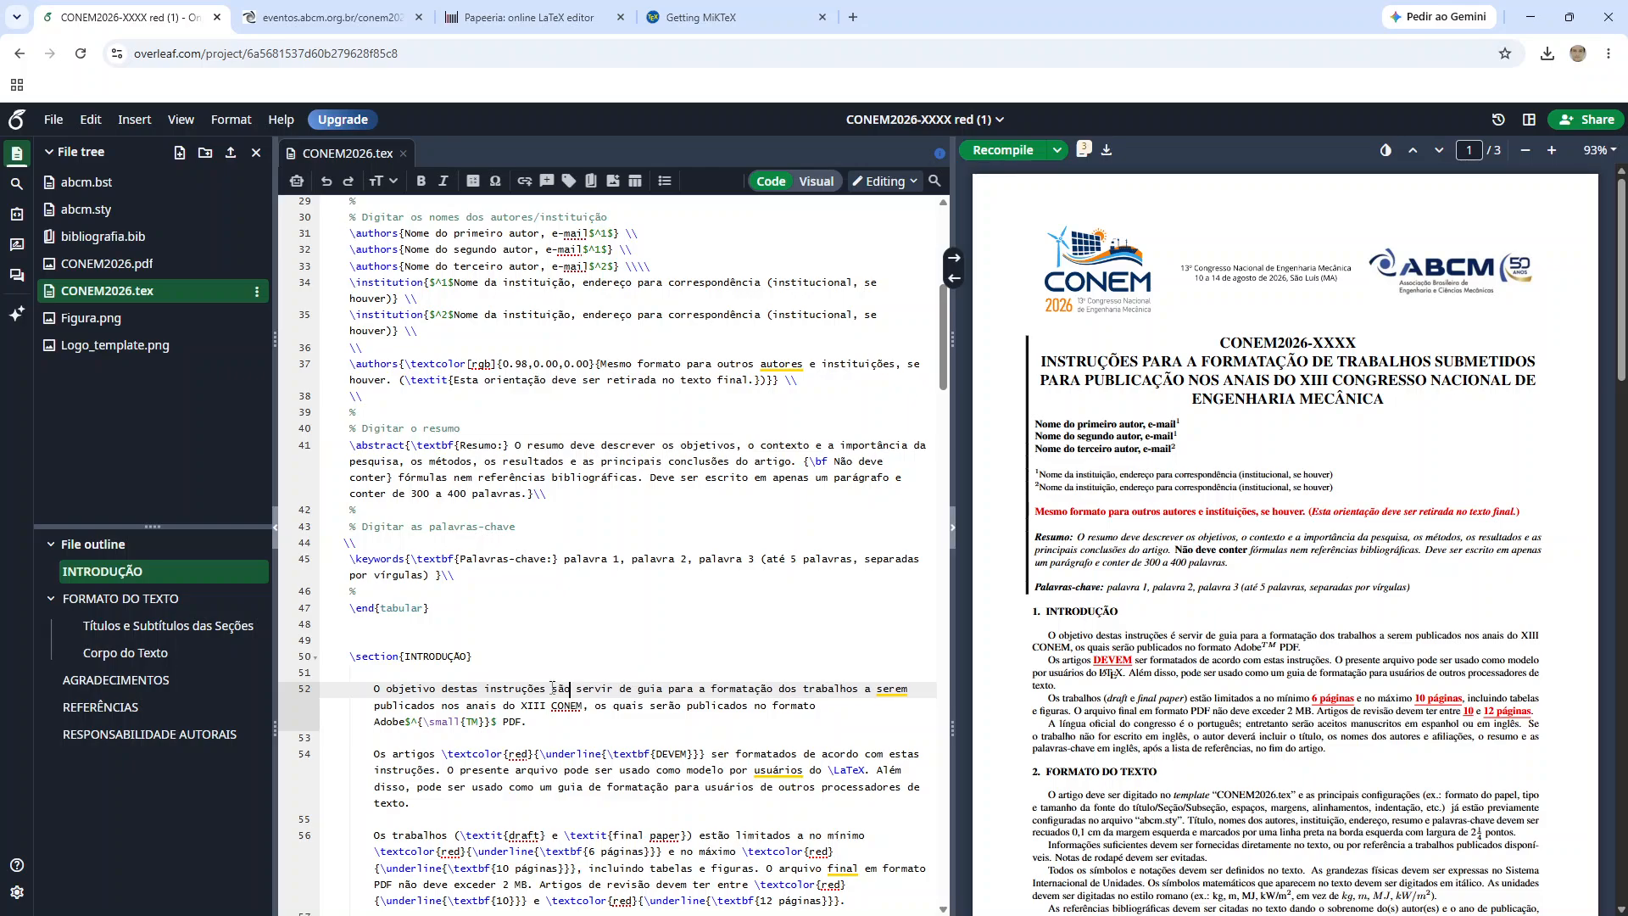
click(552, 654)
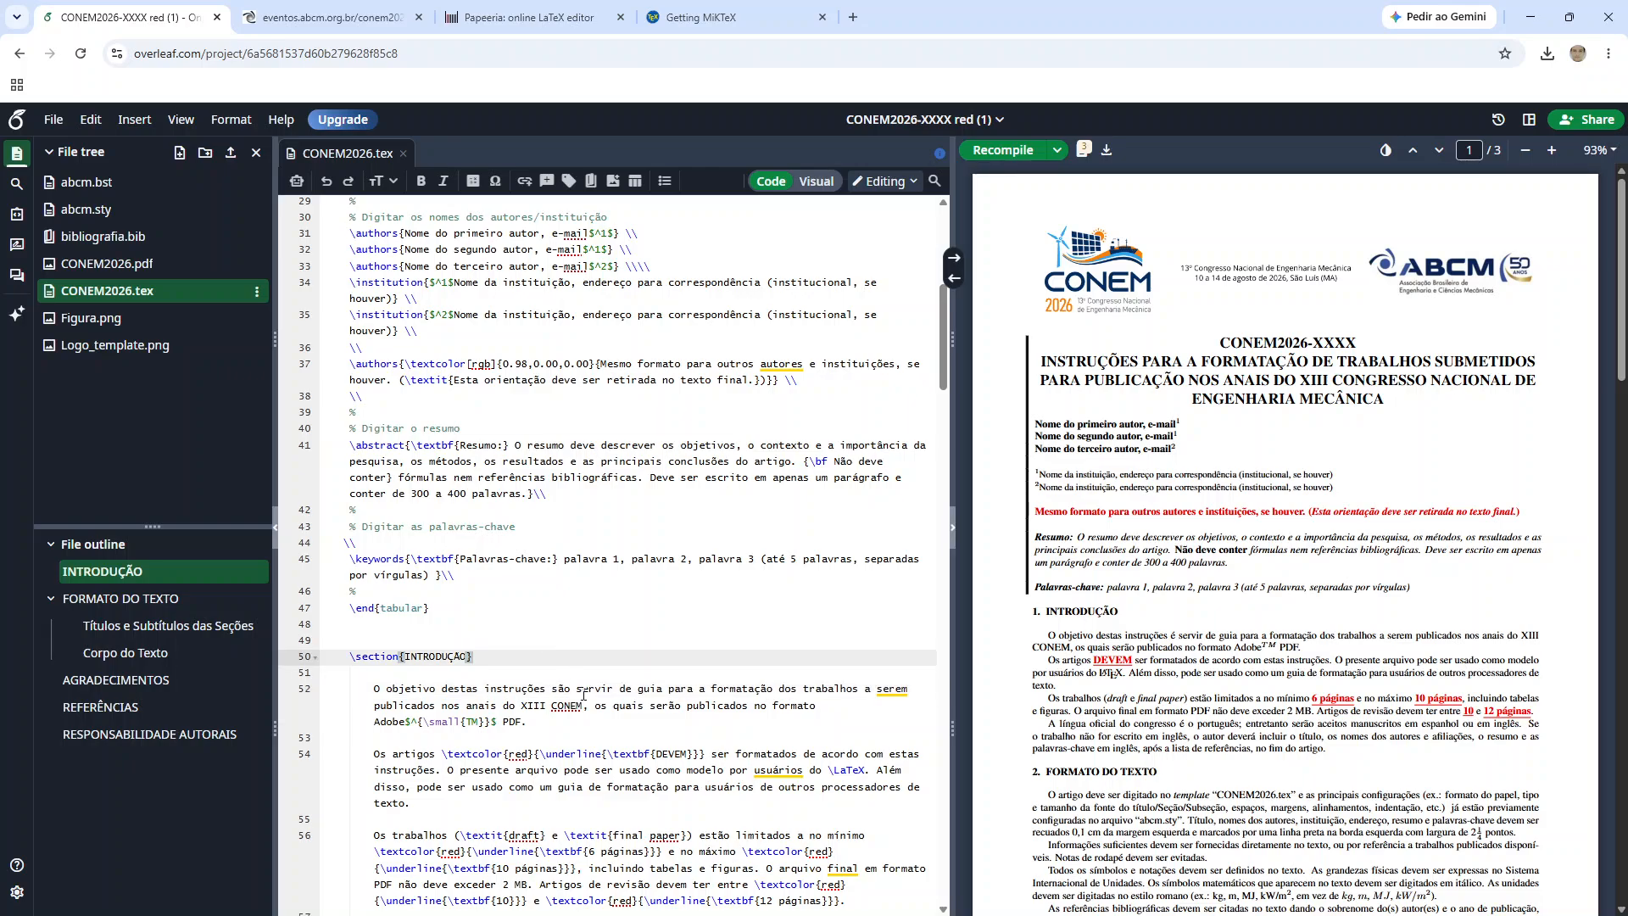
click(596, 701)
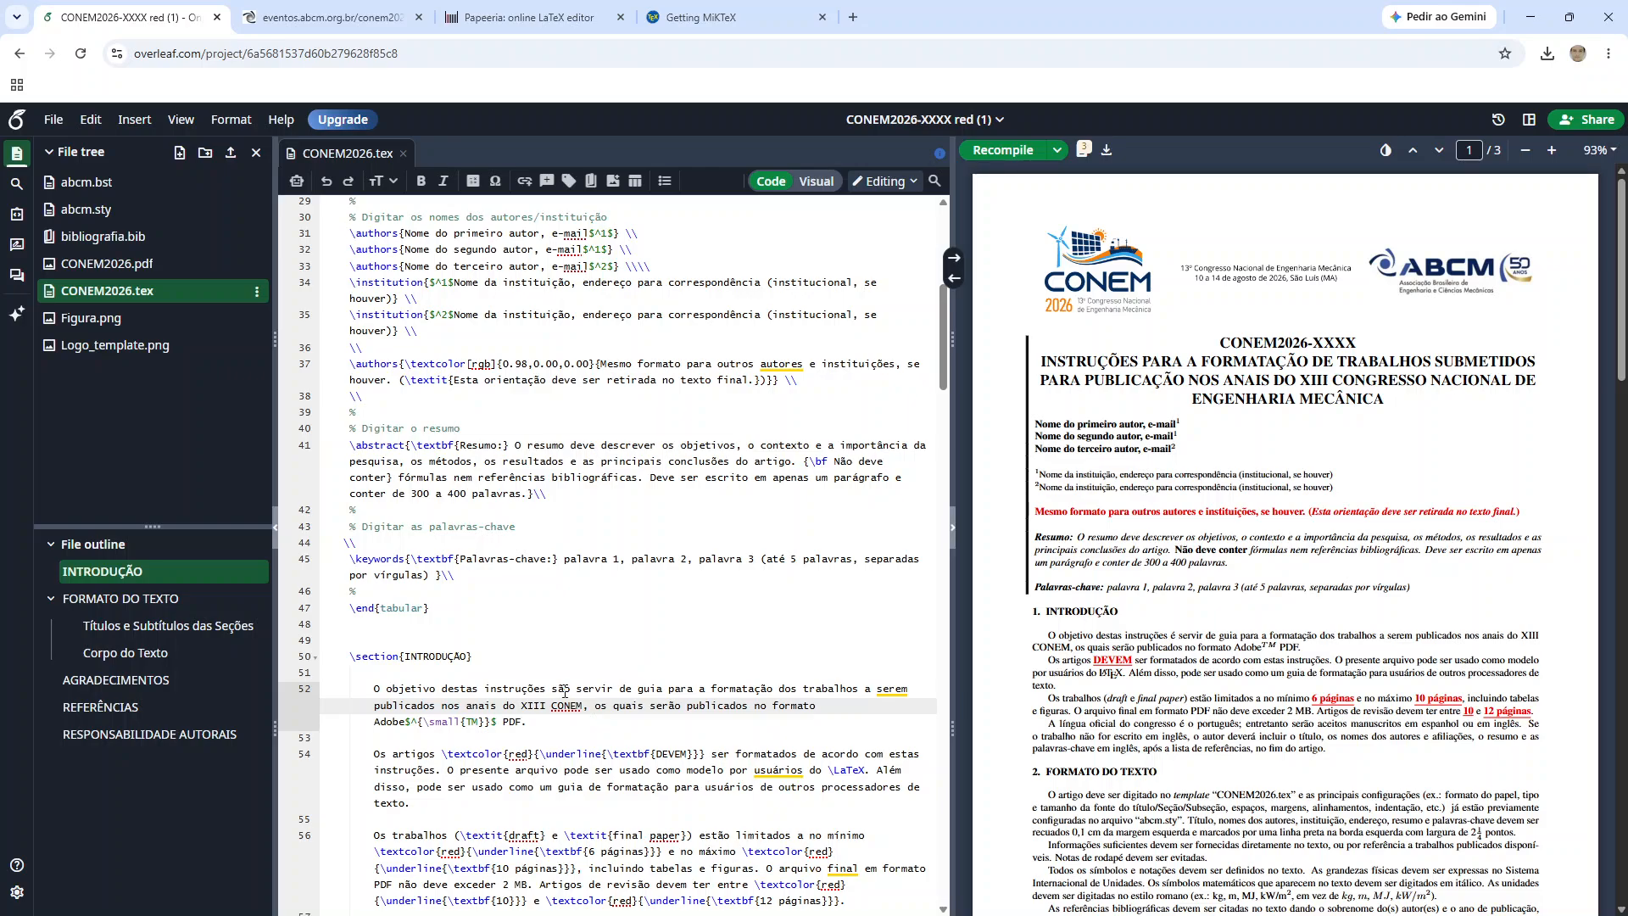
click(564, 690)
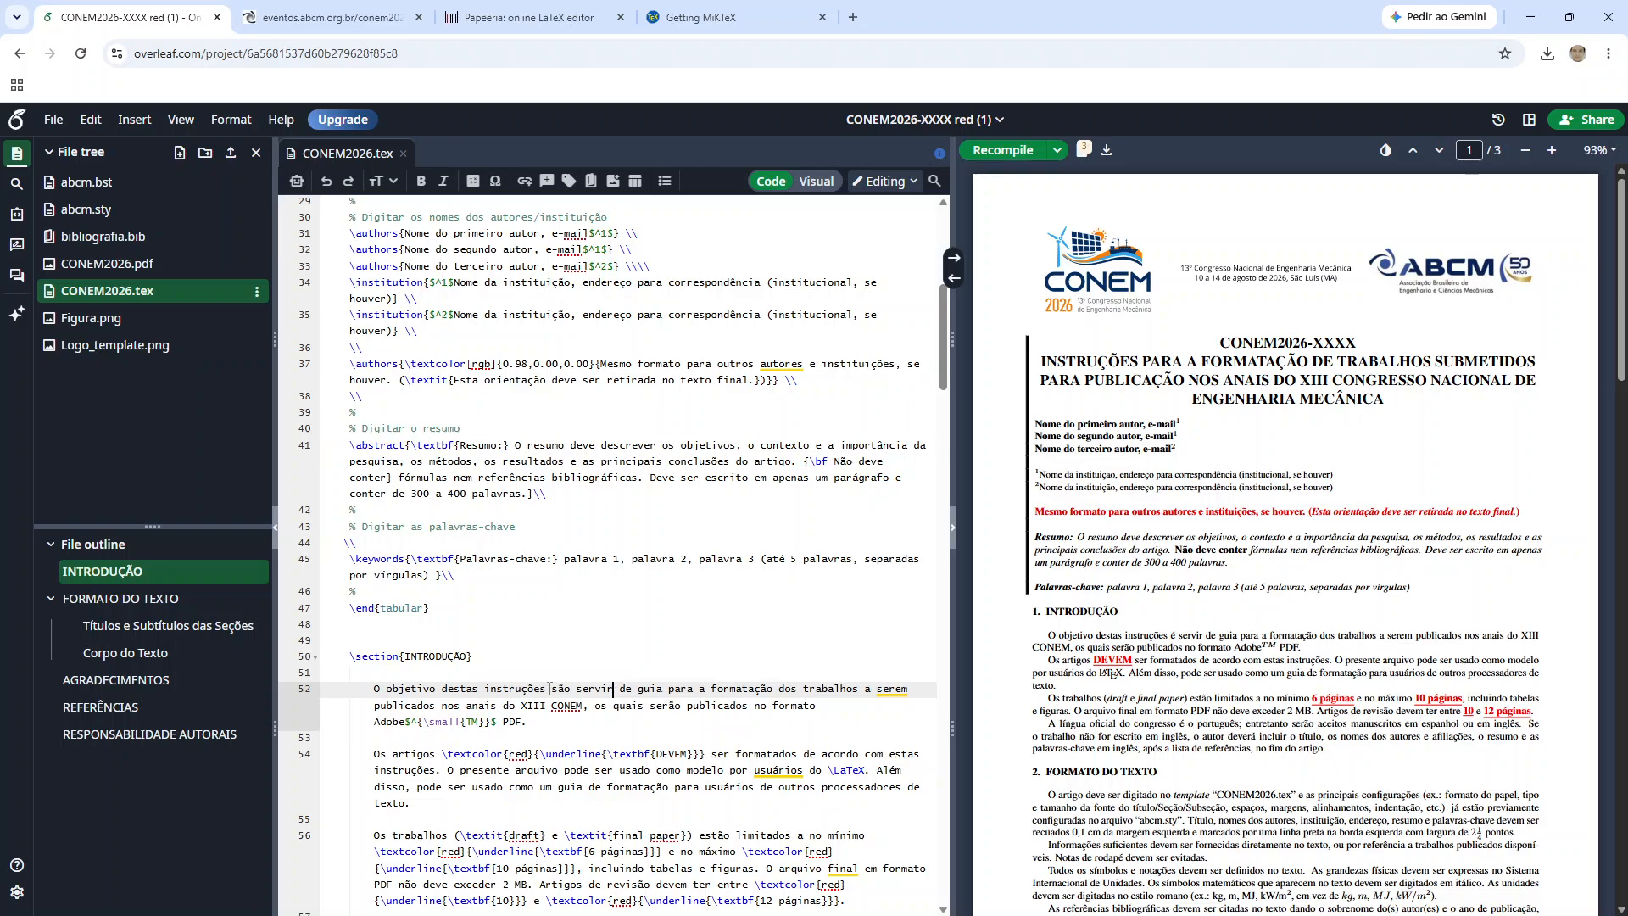
Step: Delete "são" from the first sentence of the INTRODUÇÃO section and restore it
drag(546, 688, 571, 688)
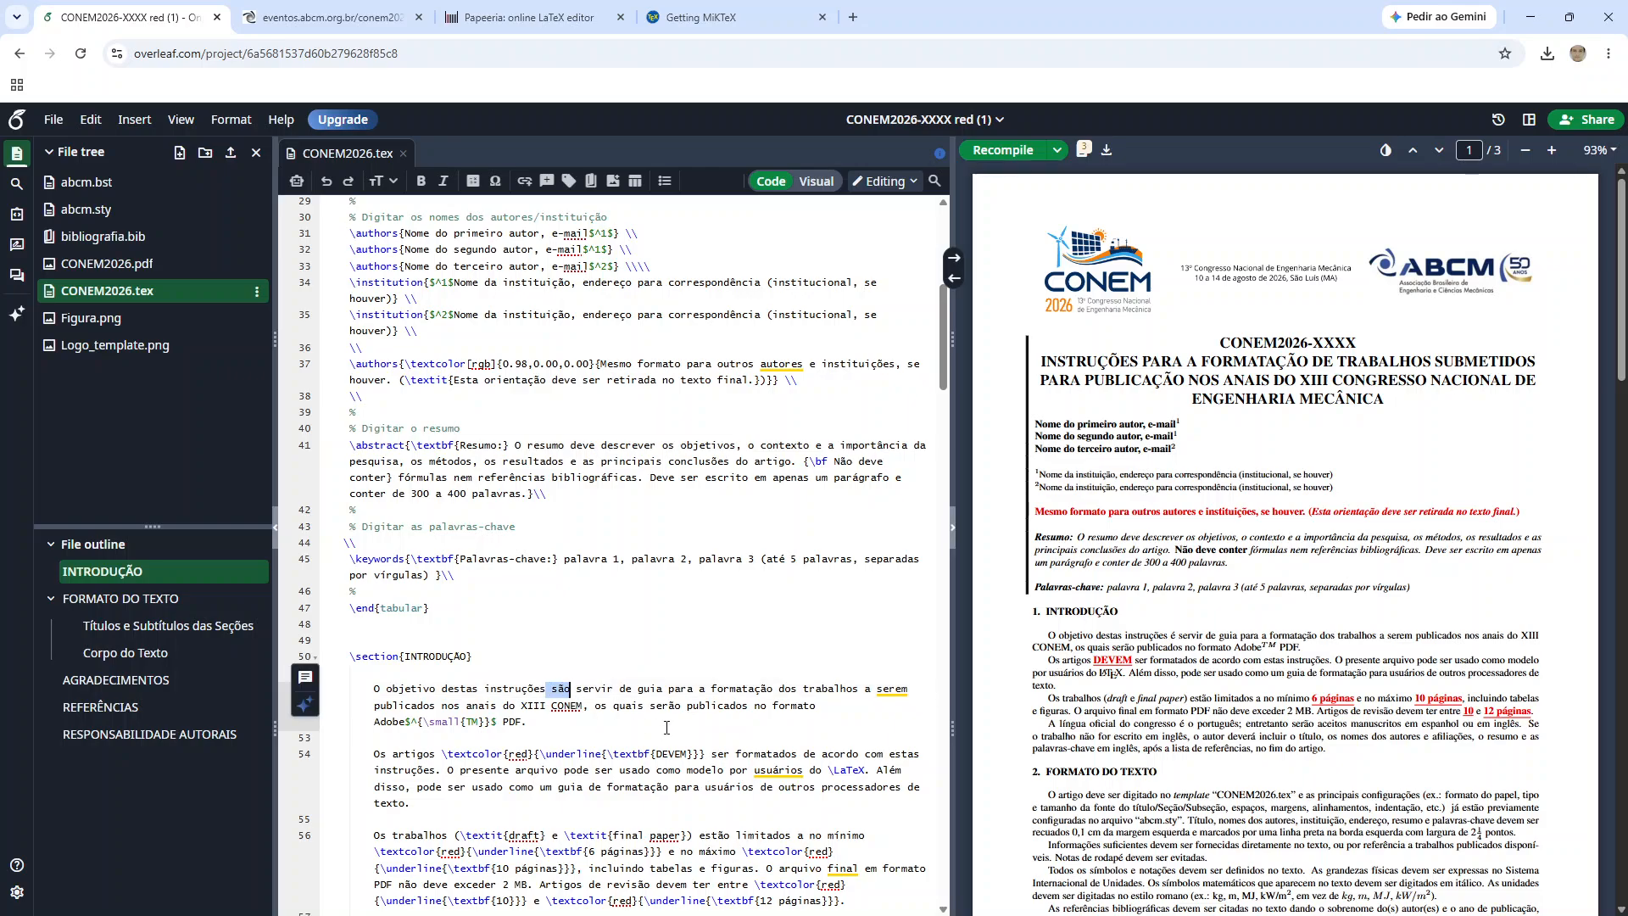
key(BackSpace)
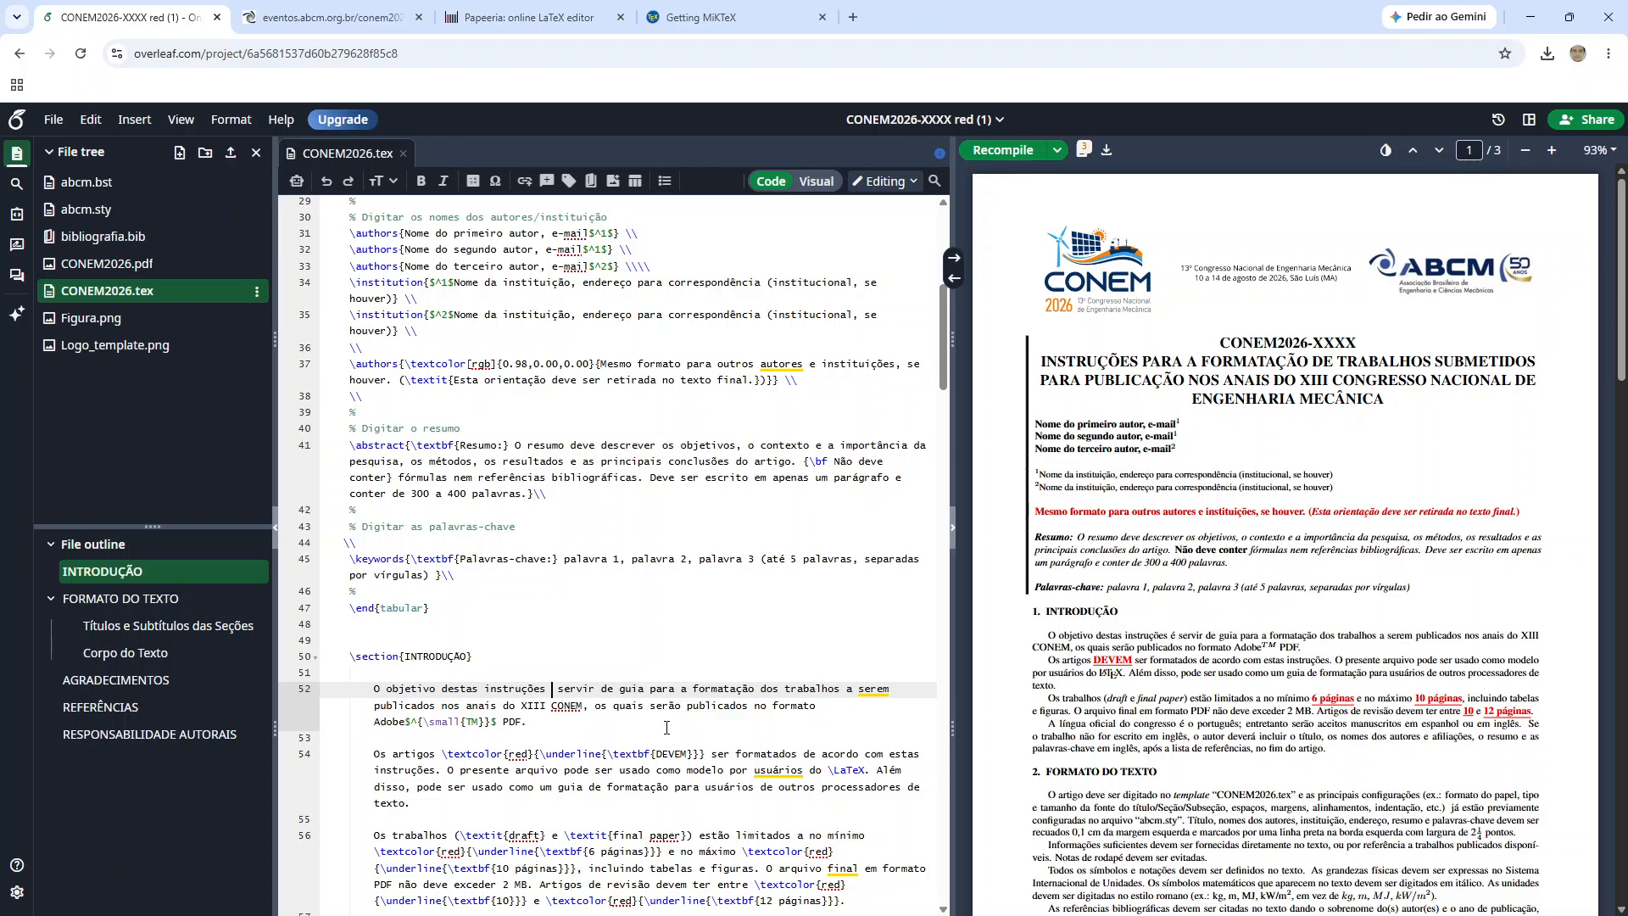
key(ctrl+z)
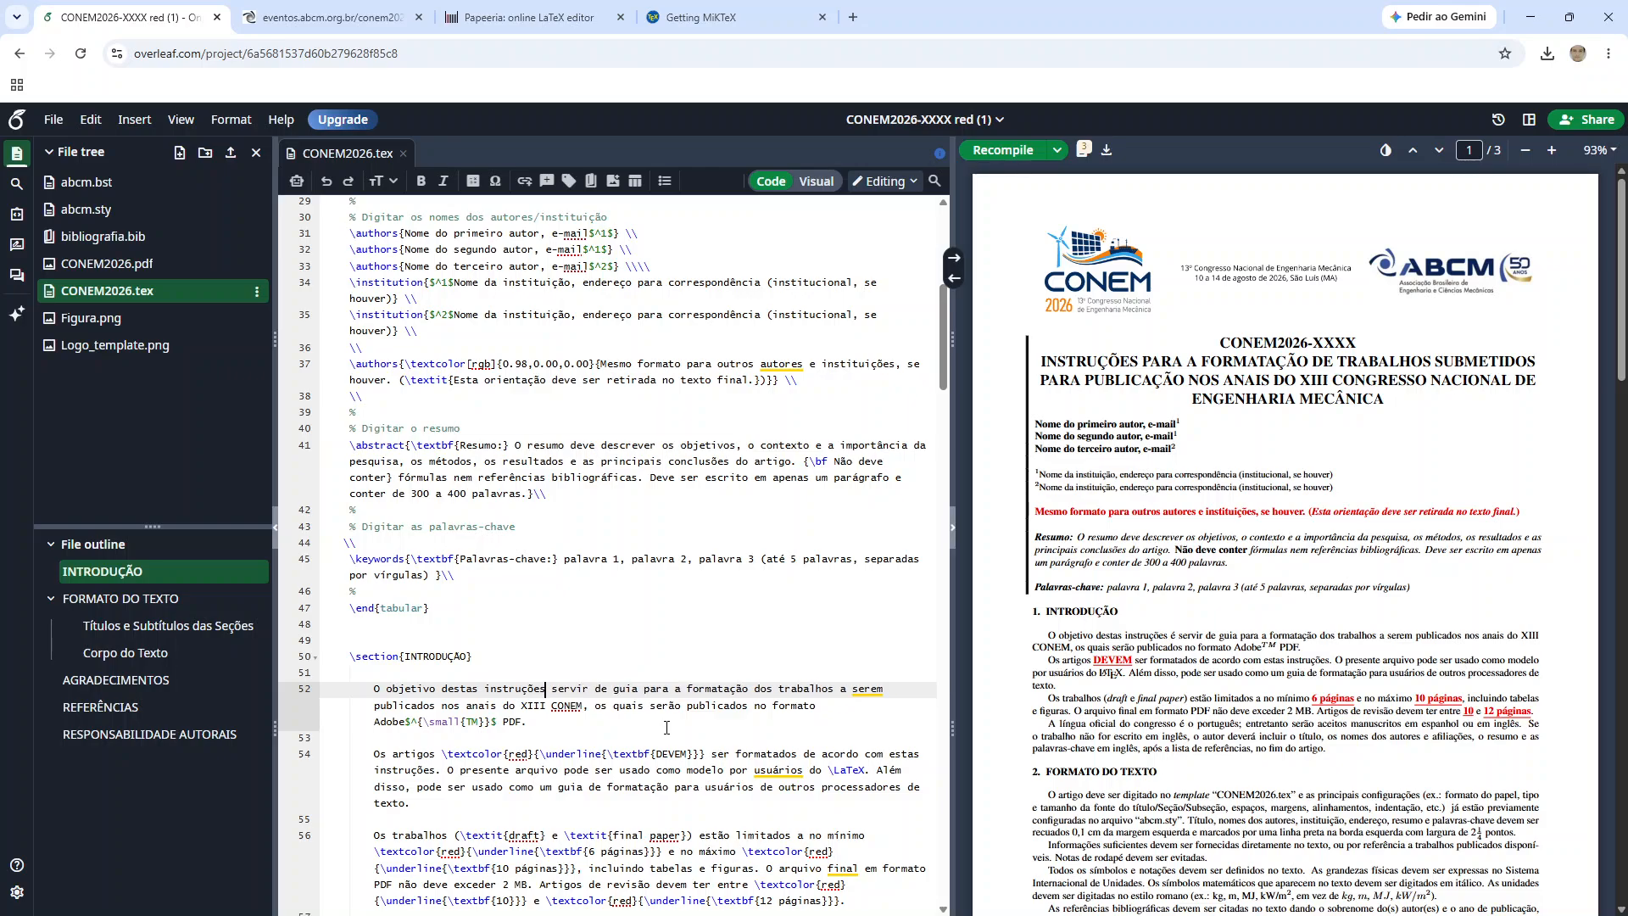
click(673, 720)
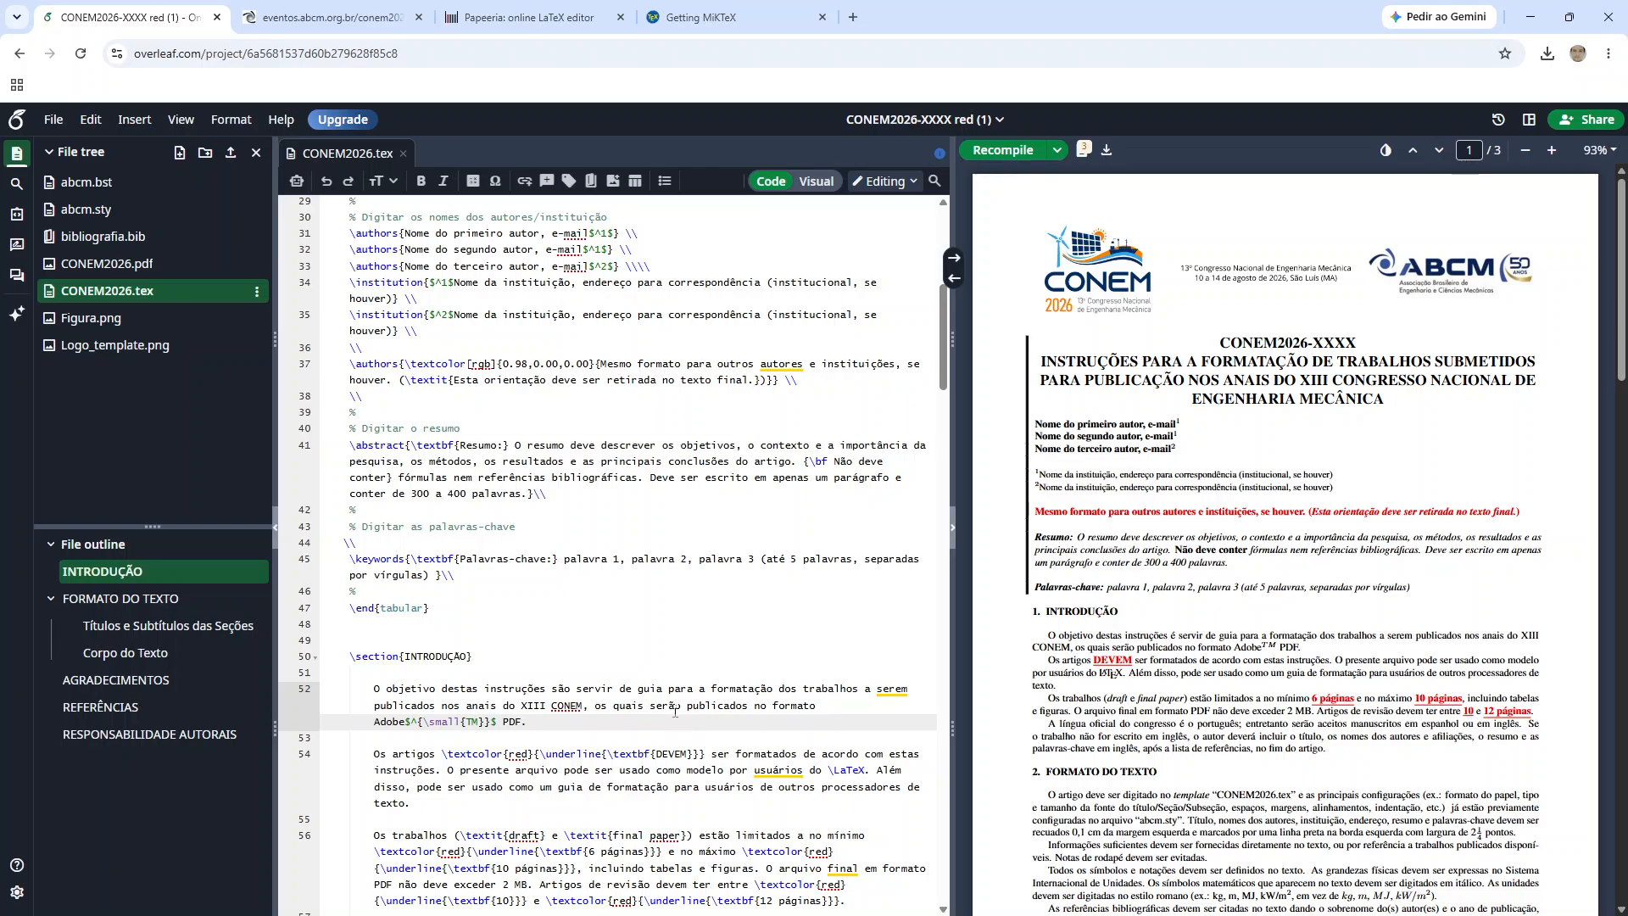
Step: Try changing "O" to "Os" at the start of the INTRODUÇÃO paragraph to test the language check, and revert it
click(380, 688)
text(s)
click(588, 707)
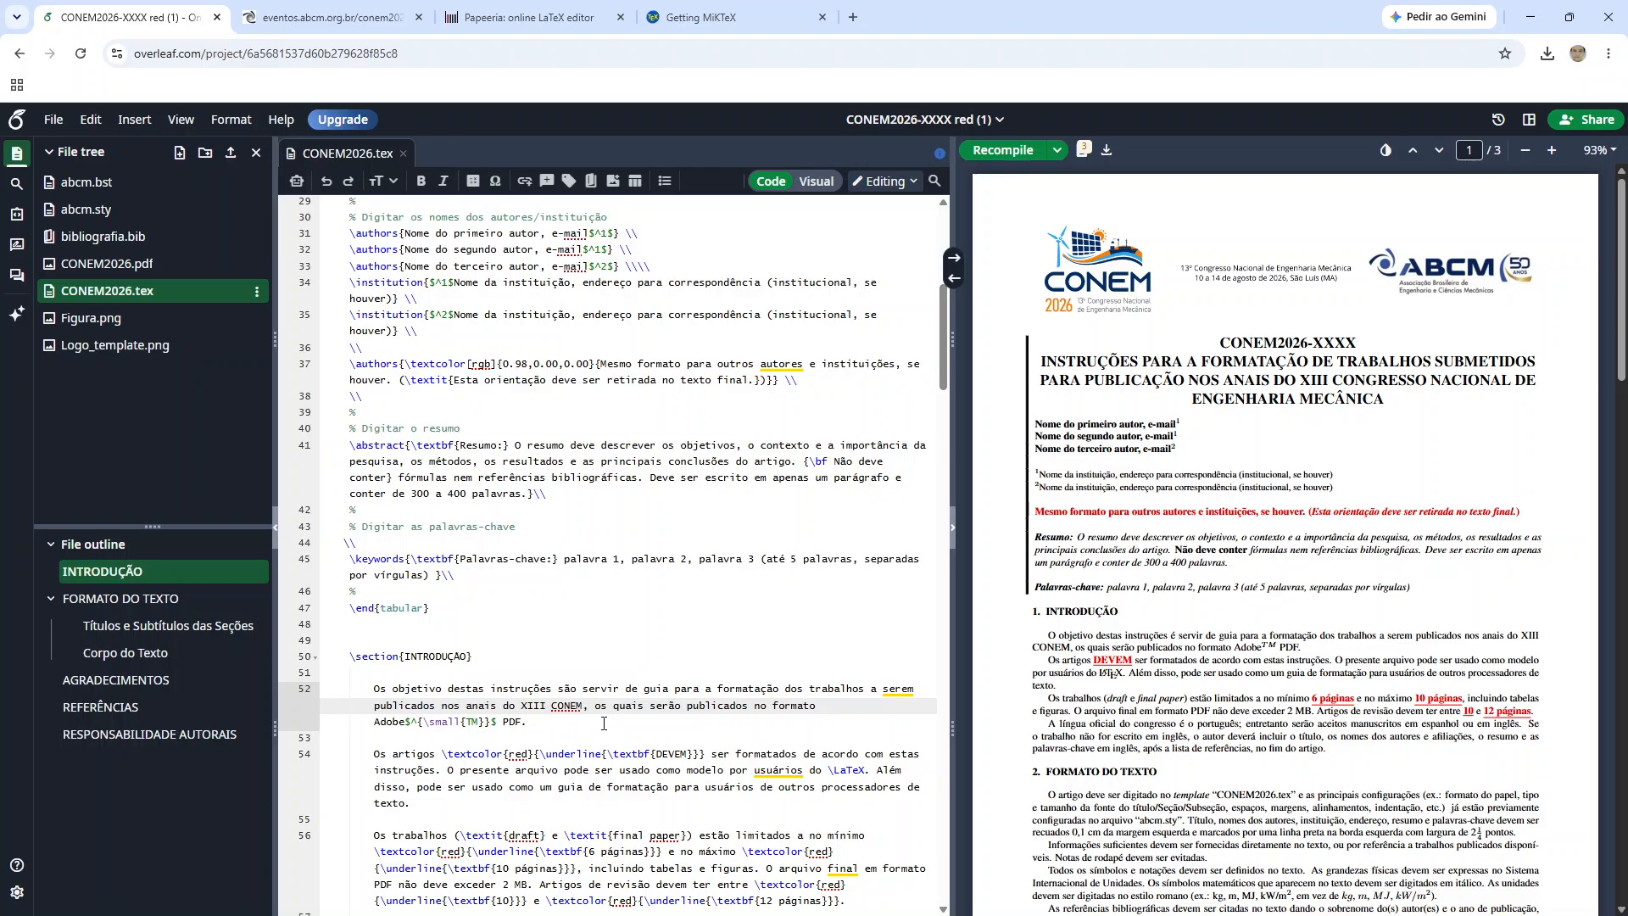
click(616, 723)
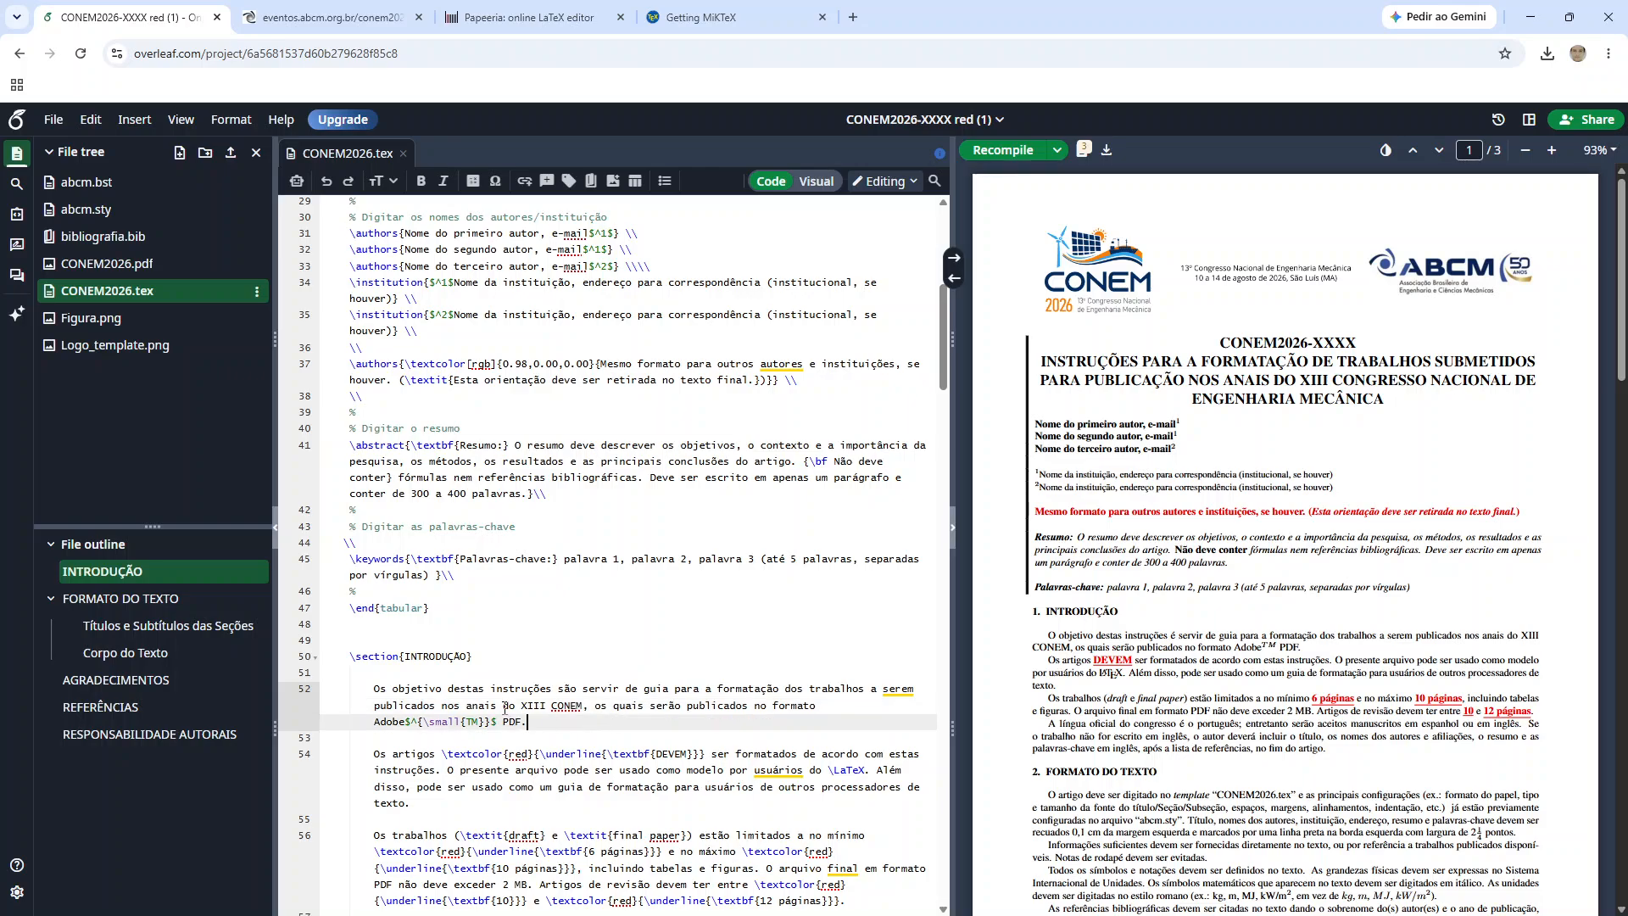
click(386, 689)
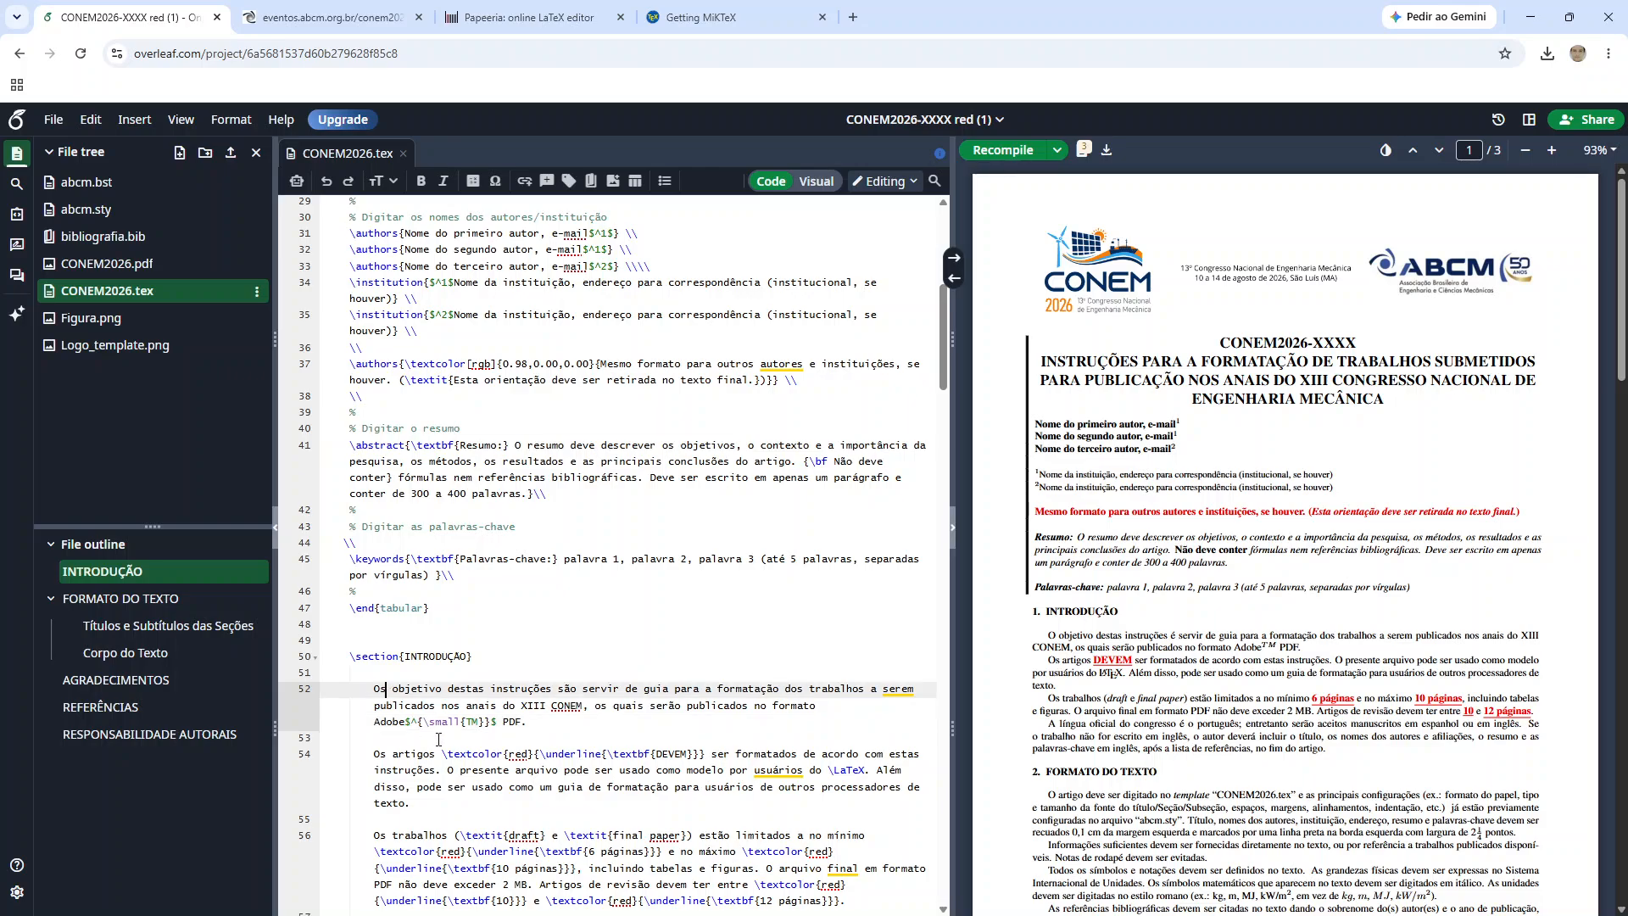
key(BackSpace)
click(529, 676)
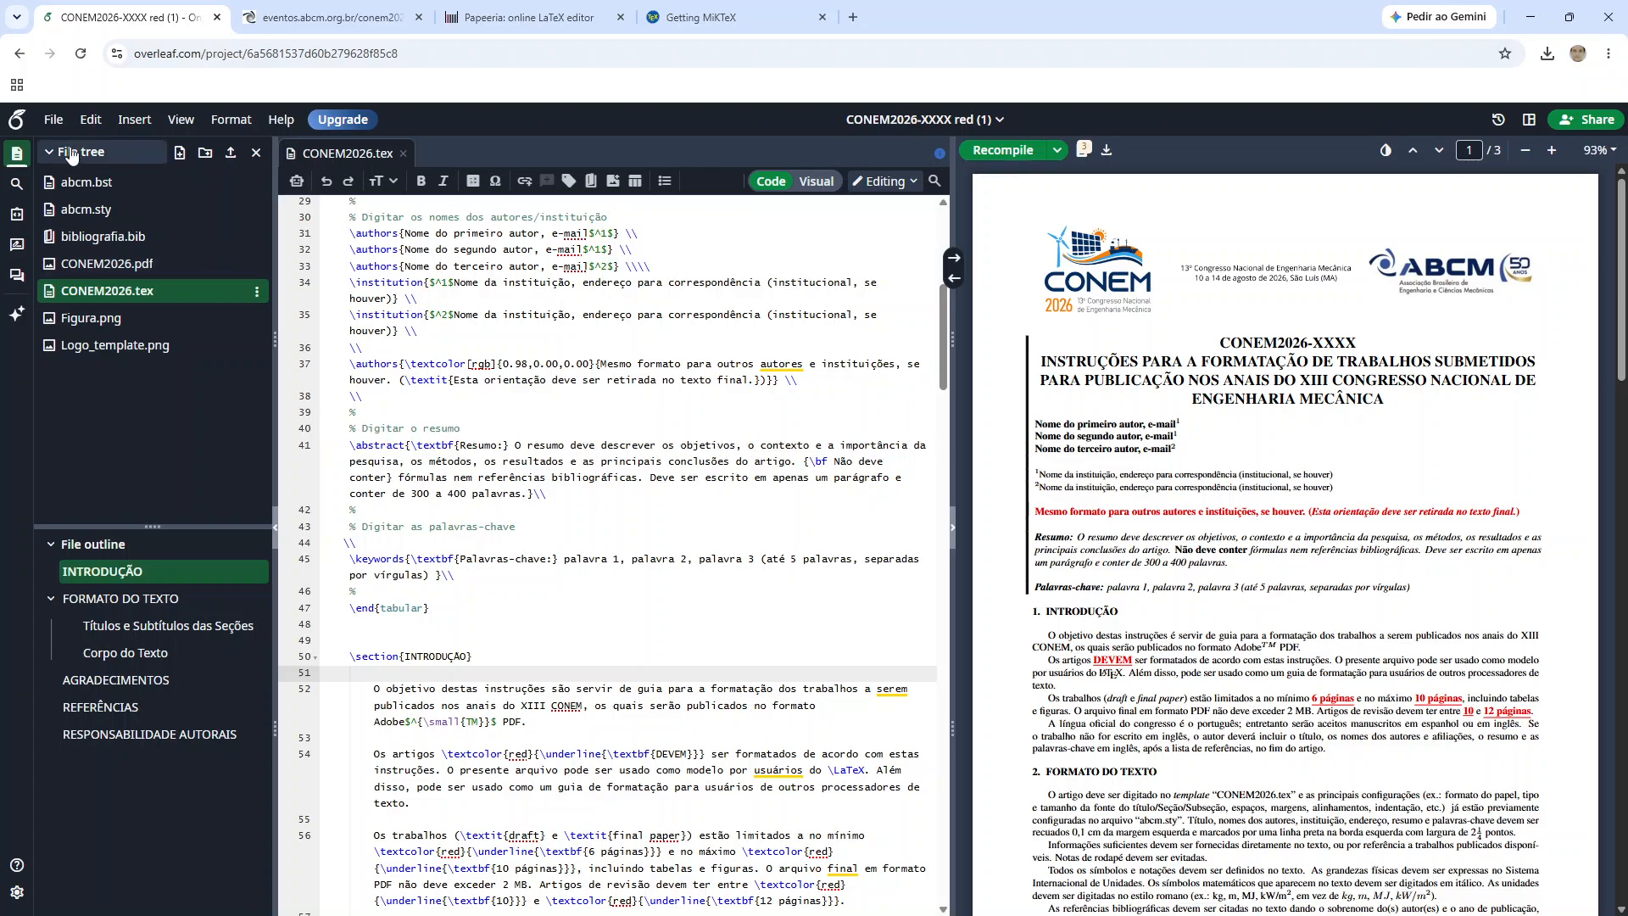
Step: Return to the project list and rename the CONEM2026-XXXX red (1) project to "CONEM2026 v1"
click(18, 121)
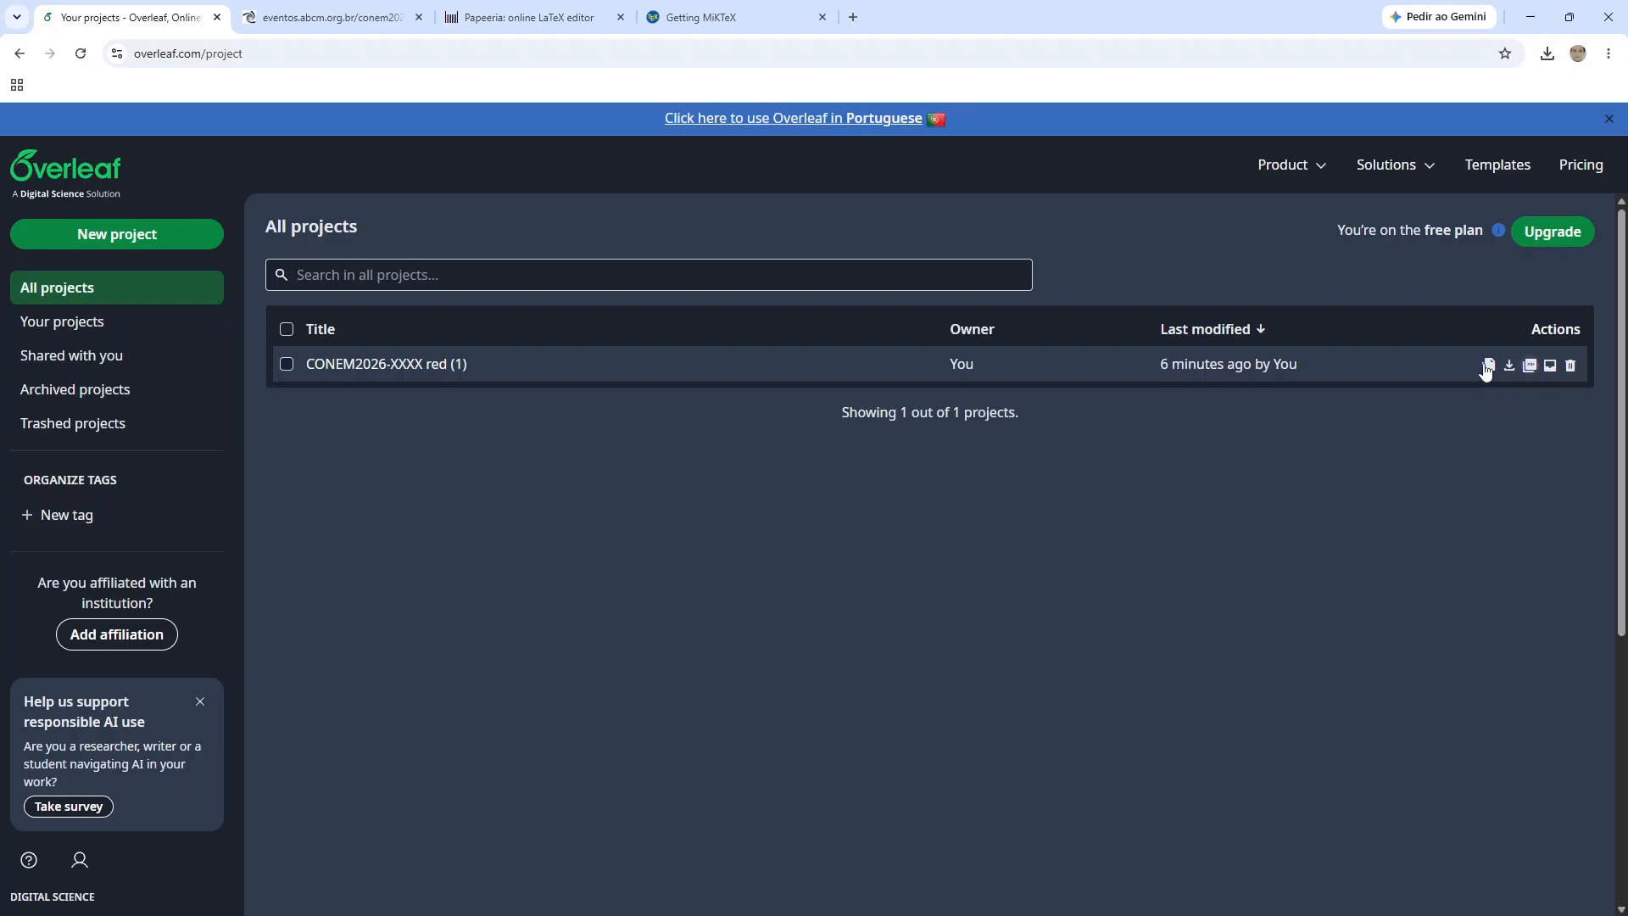
click(289, 364)
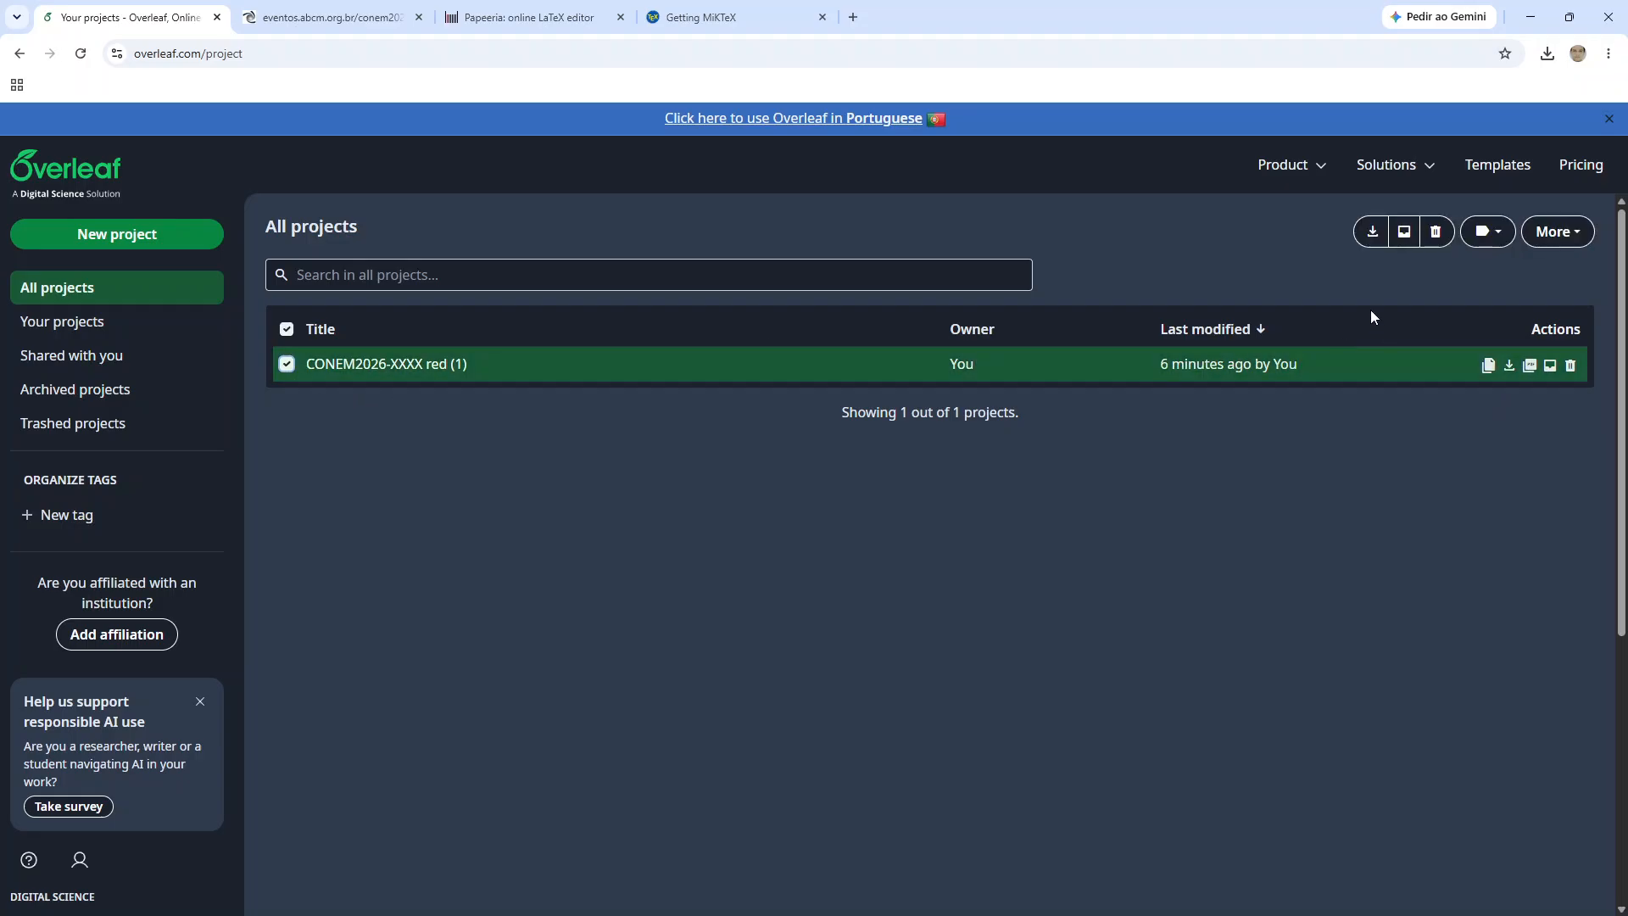
click(1545, 237)
click(1551, 265)
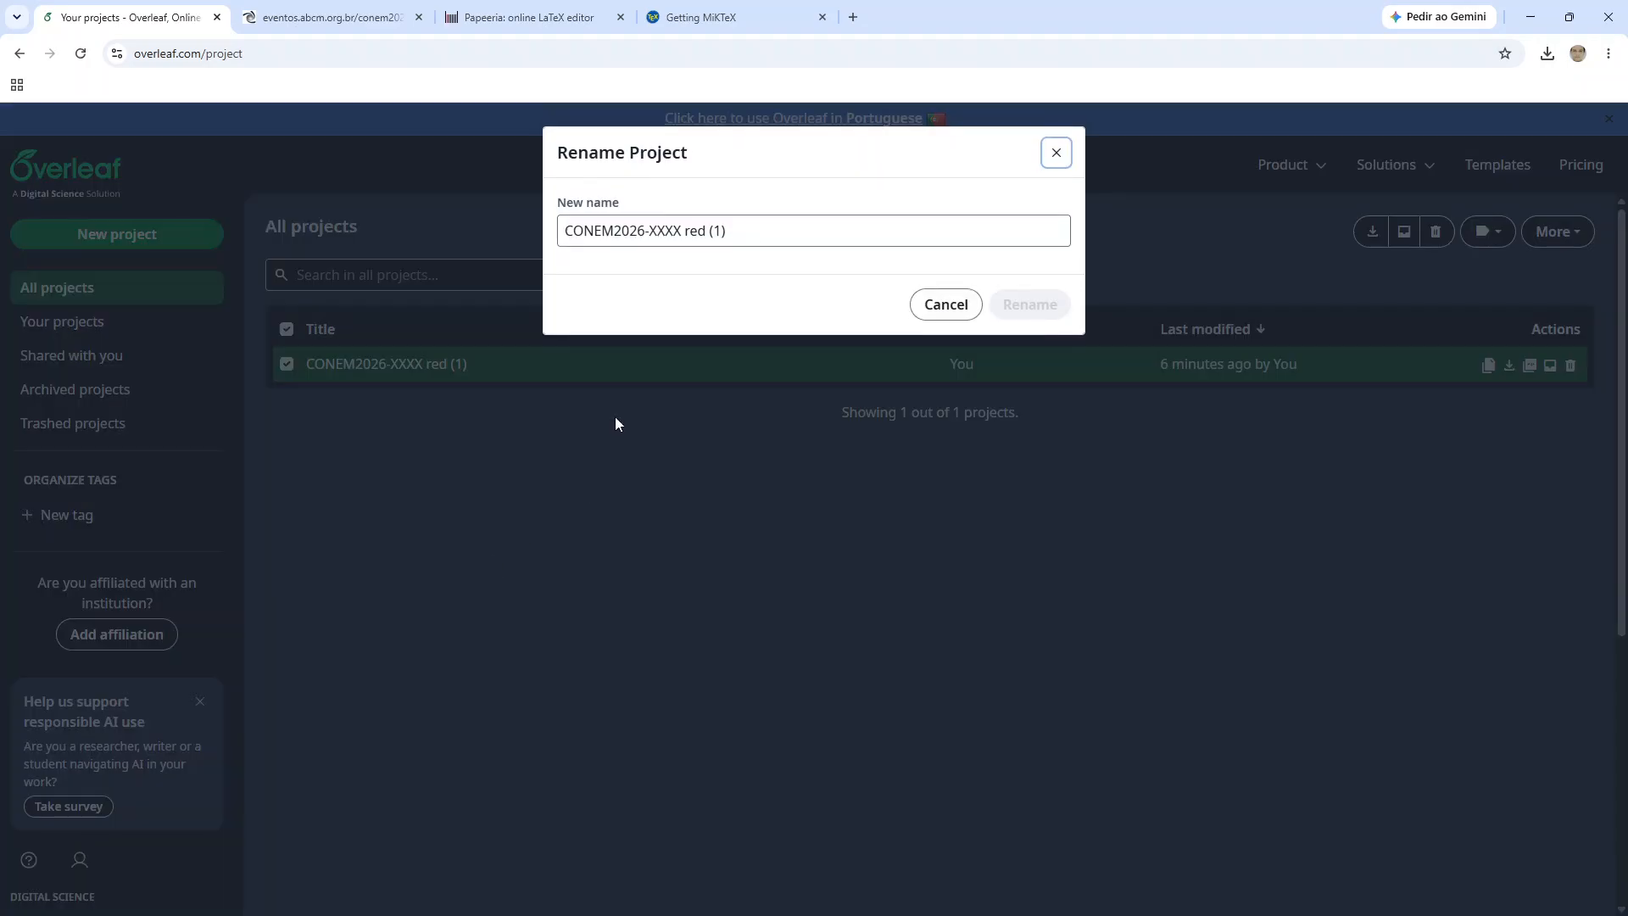
drag(727, 234, 650, 234)
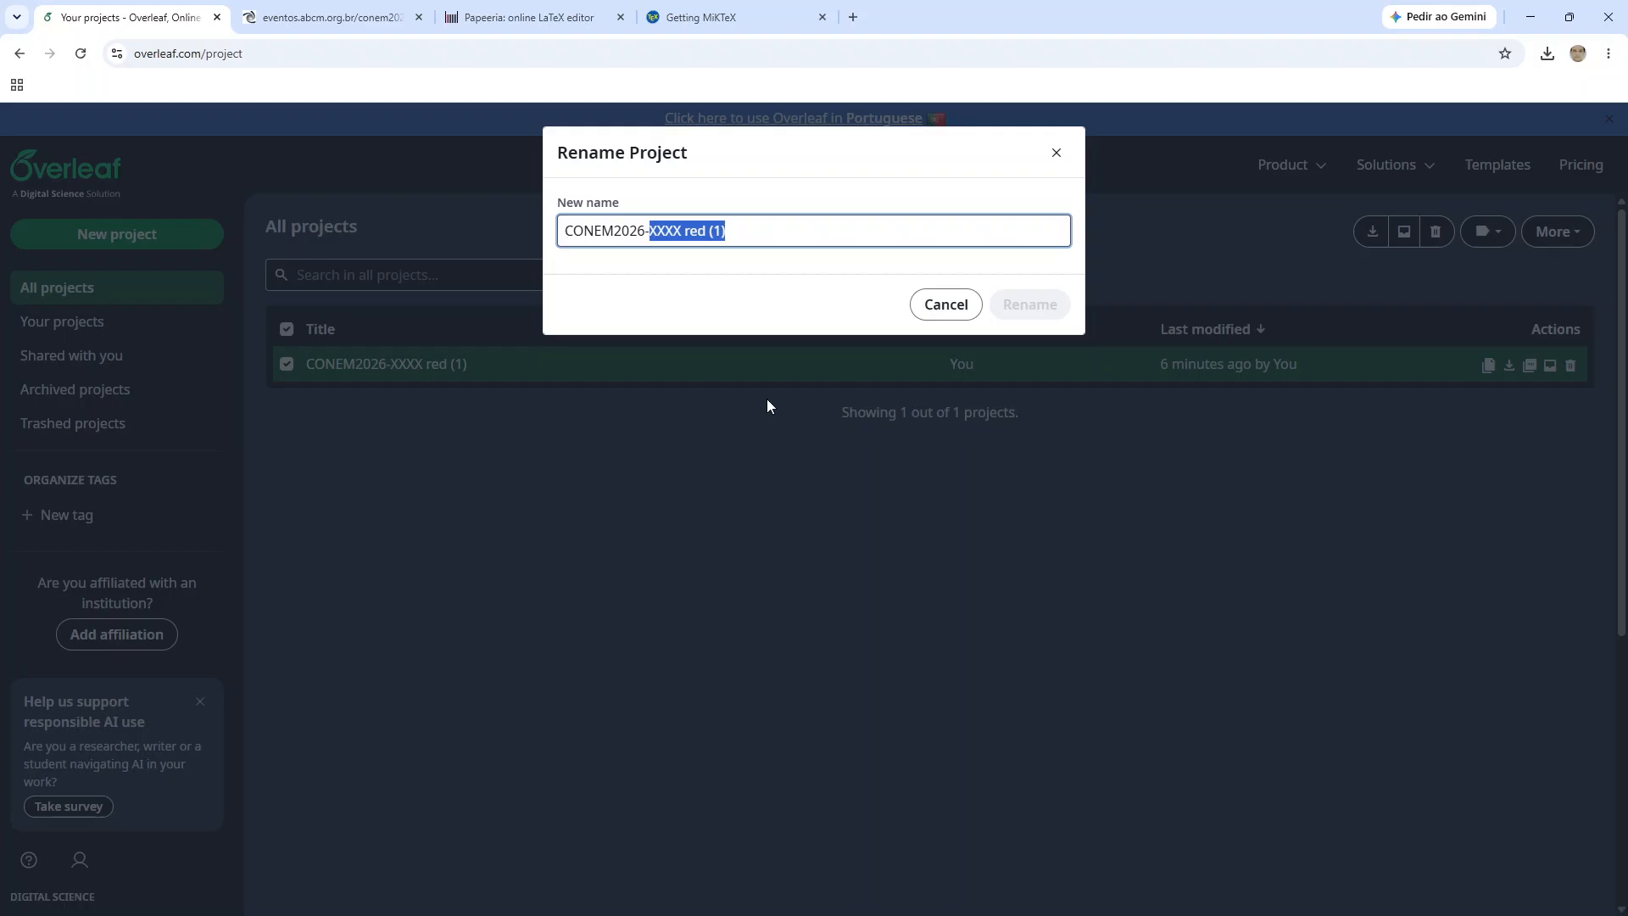
key(BackSpace)
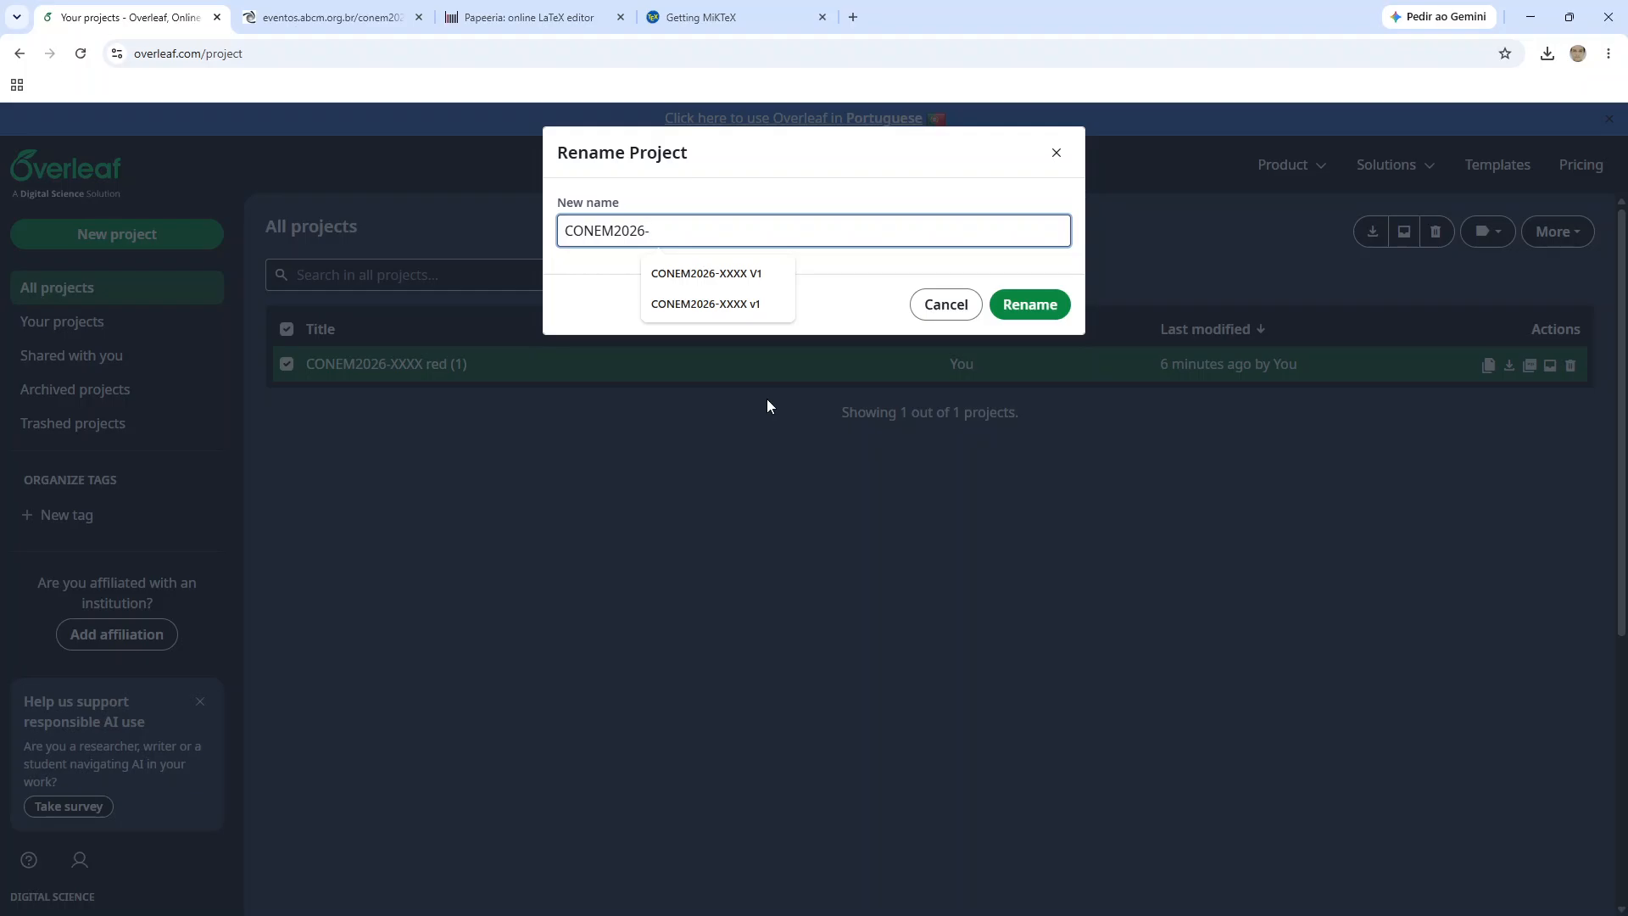
key(BackSpace)
text(\v1)
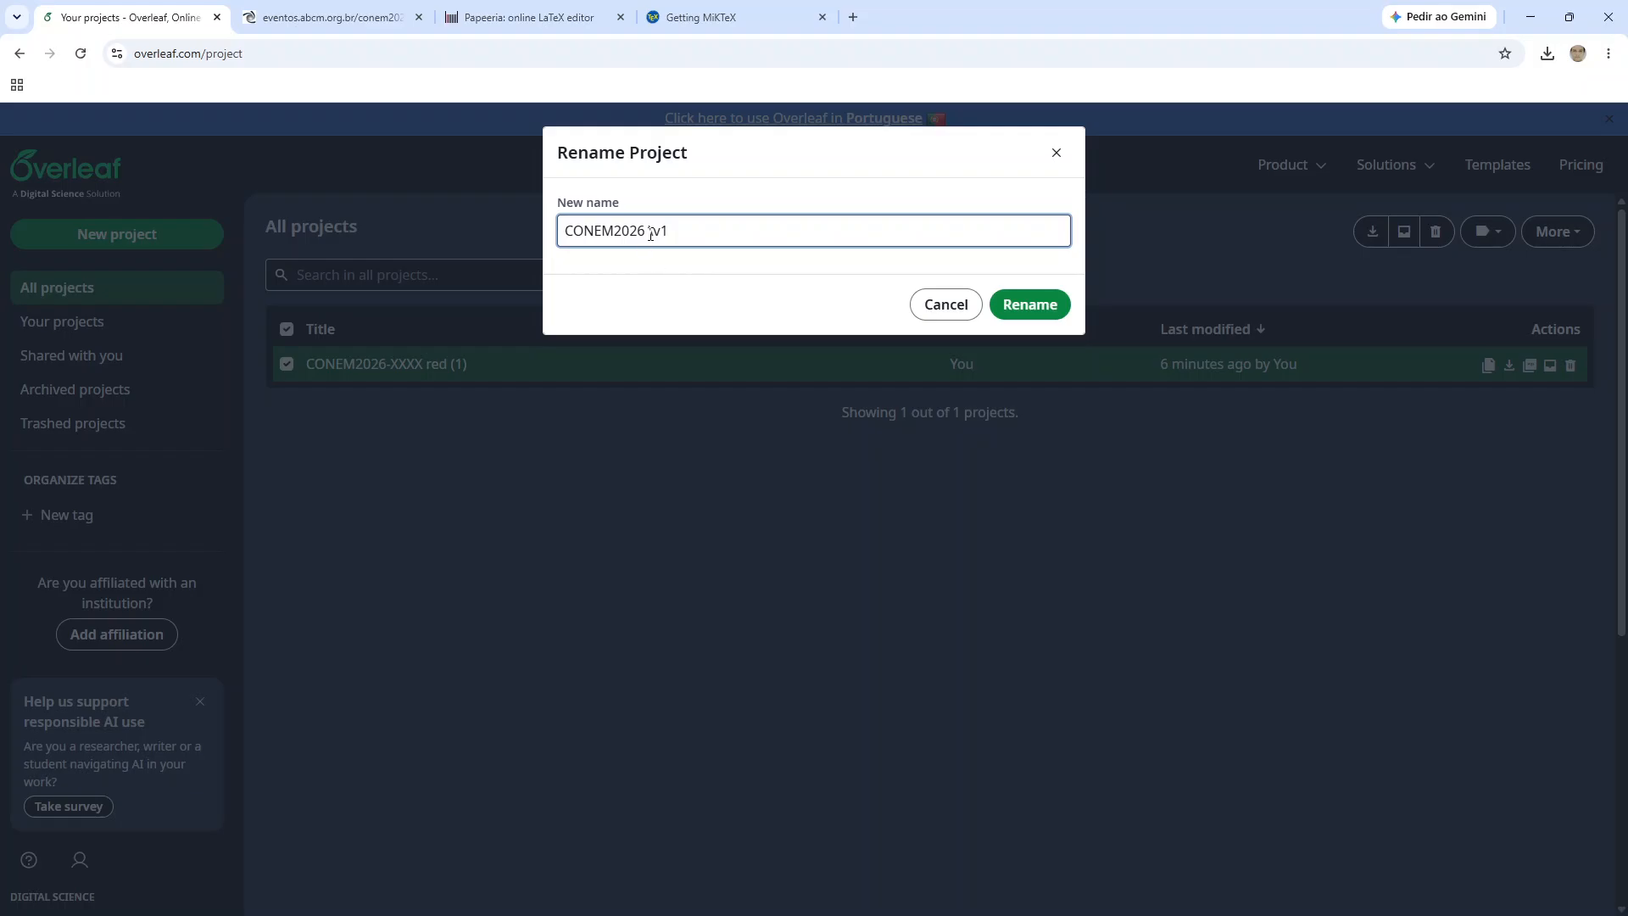
drag(648, 231, 671, 233)
text(v1)
click(1004, 312)
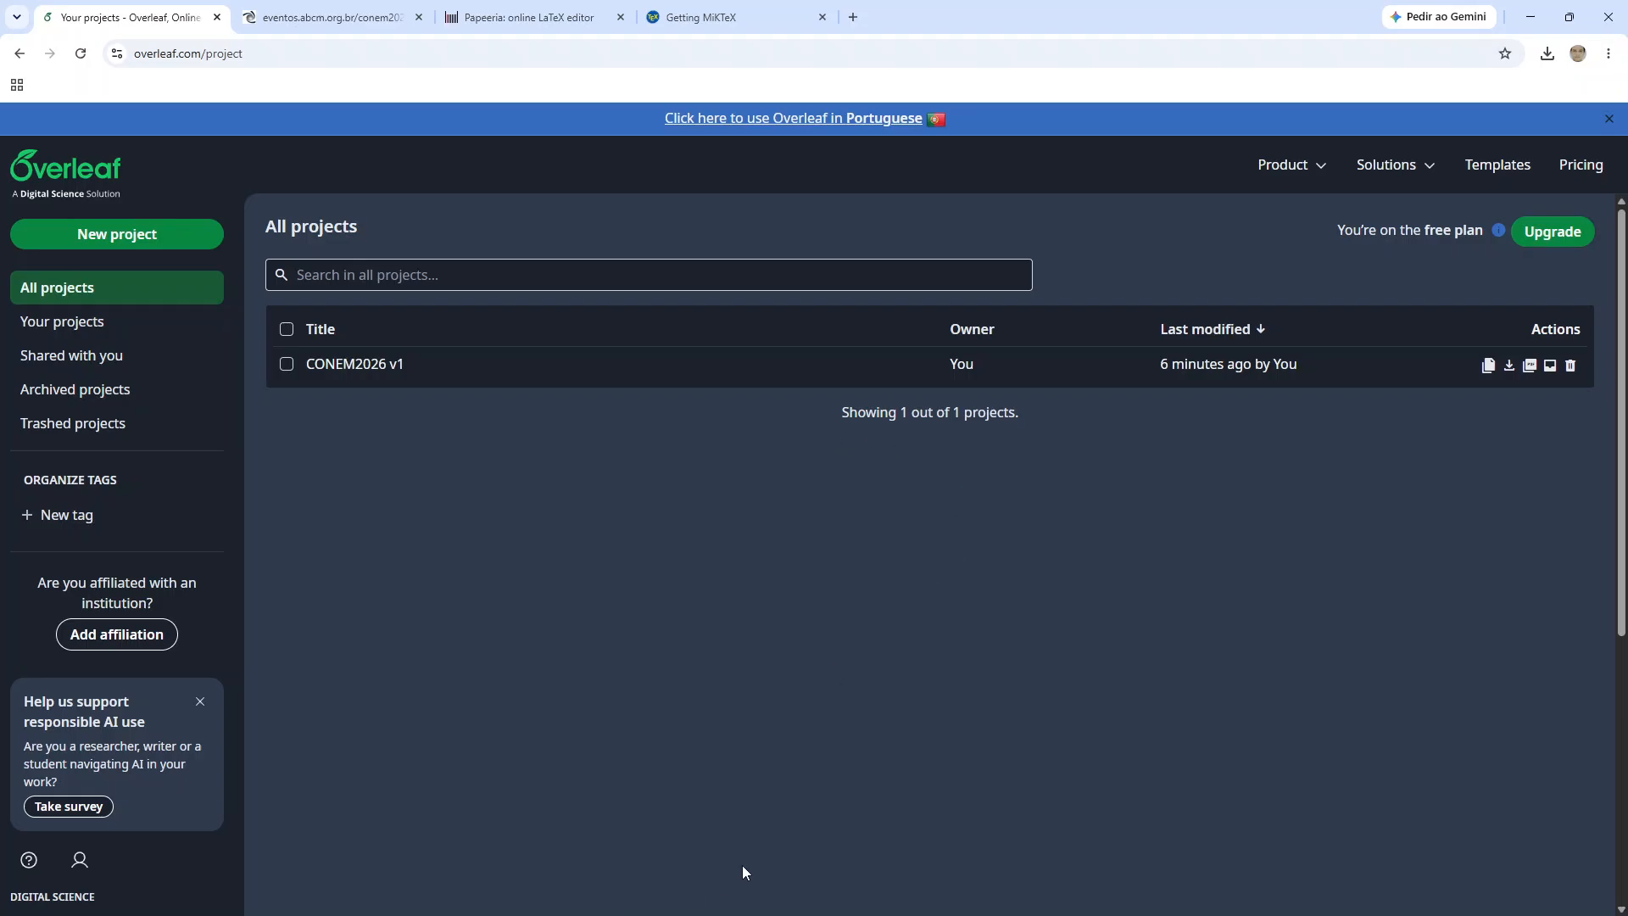
Step: Make a copy of the CONEM2026 v1 project named "CONEM2026 v2"
click(286, 364)
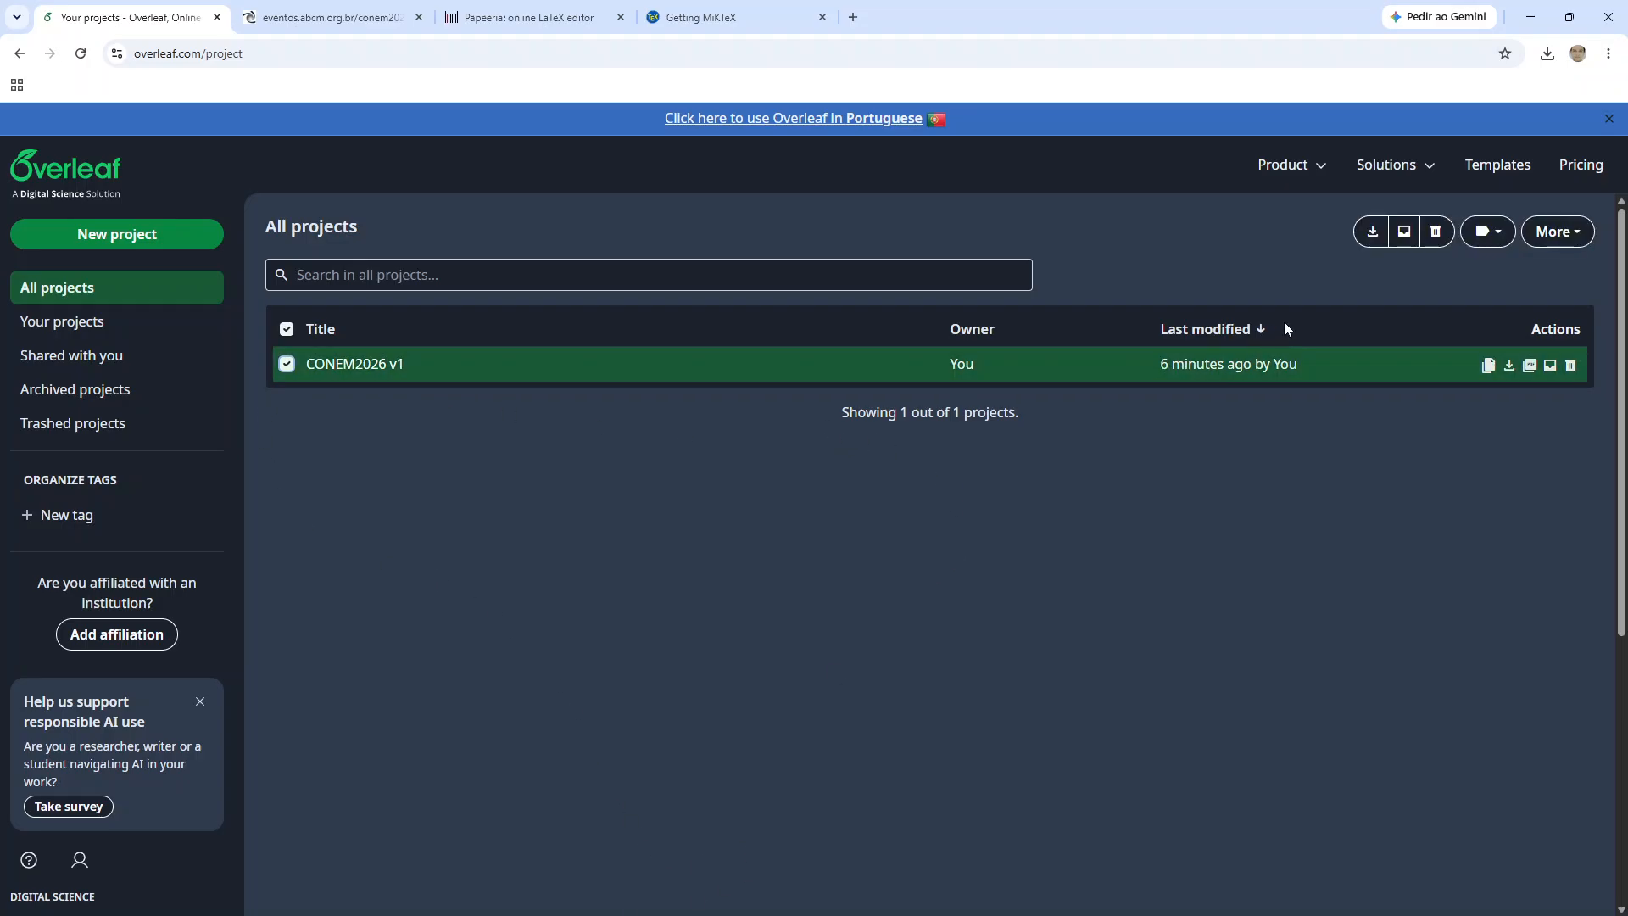
click(1558, 233)
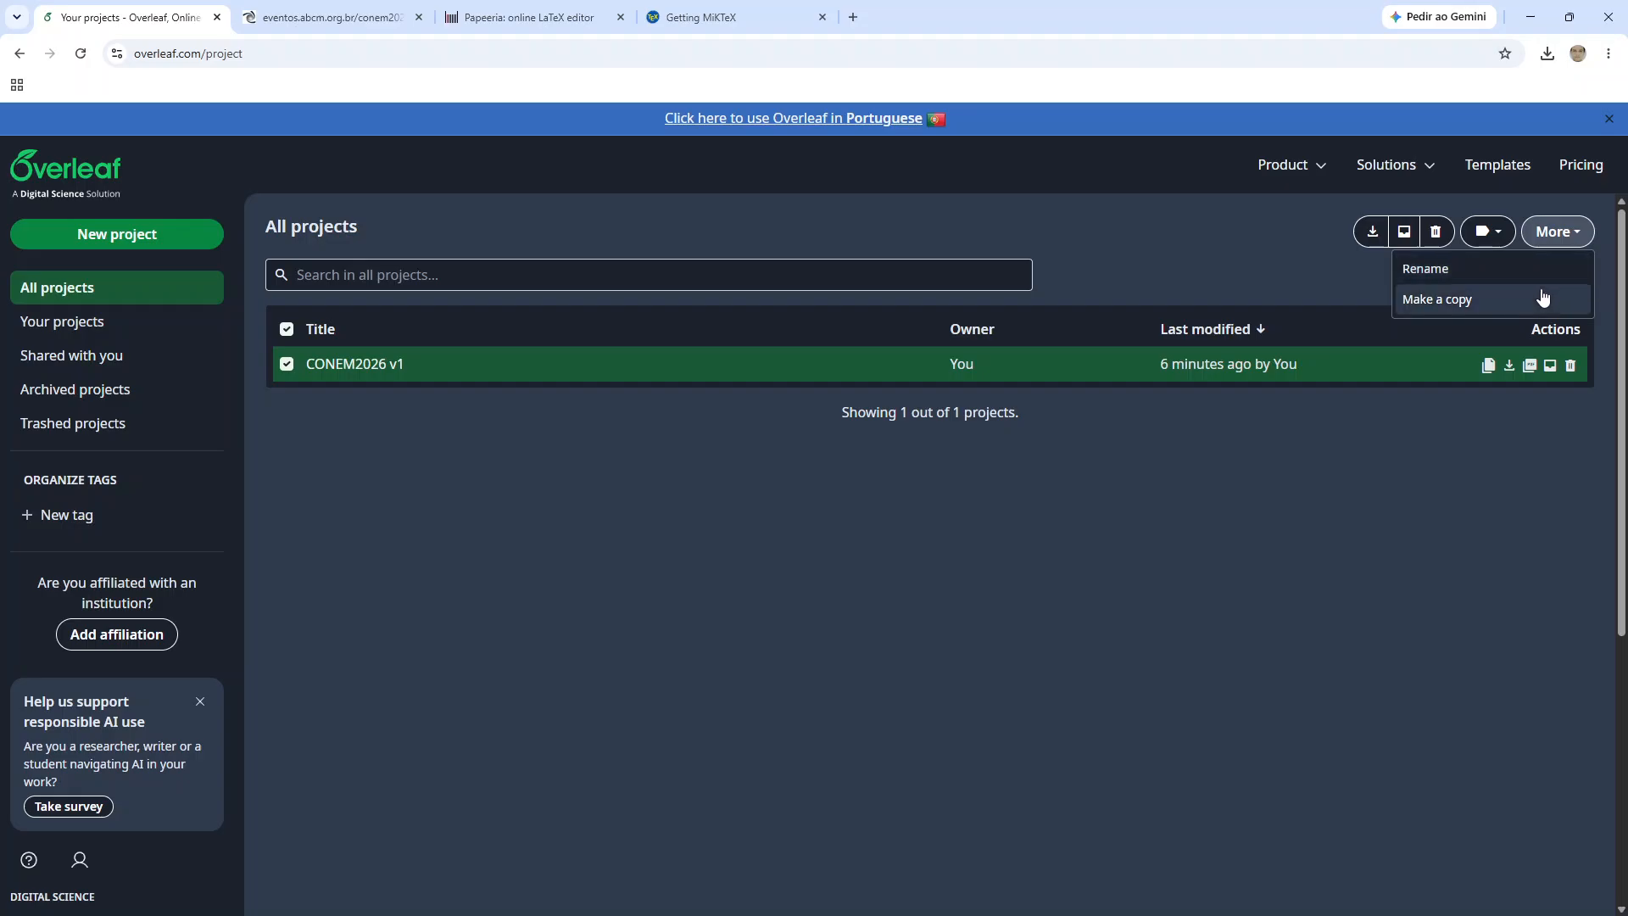
click(1490, 299)
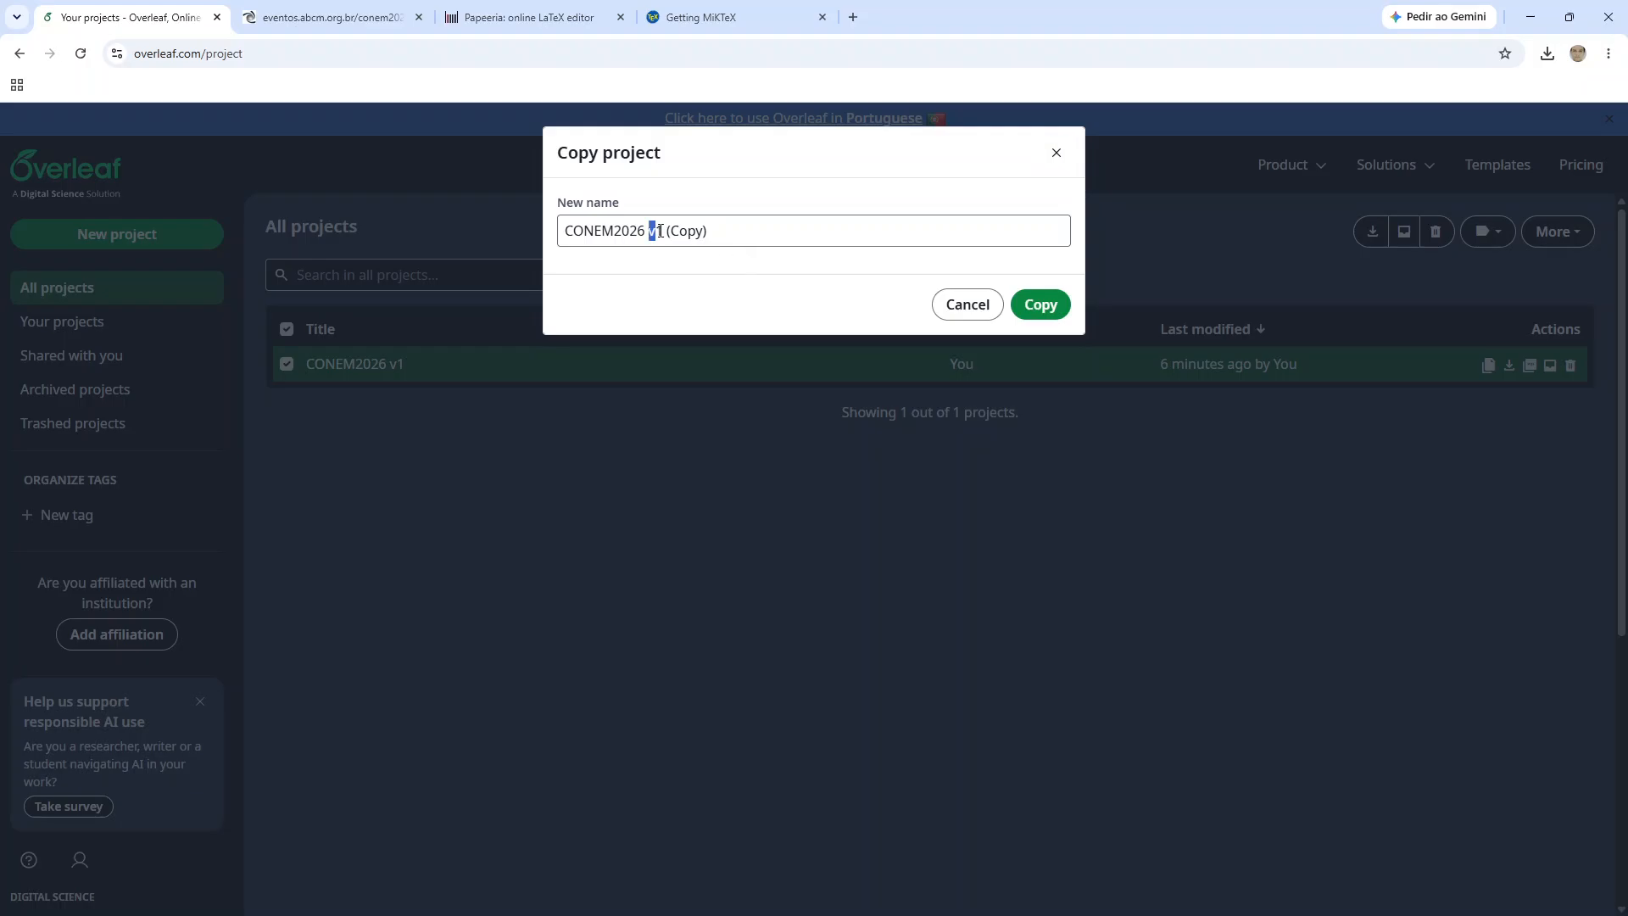
drag(648, 230, 735, 234)
text(v2)
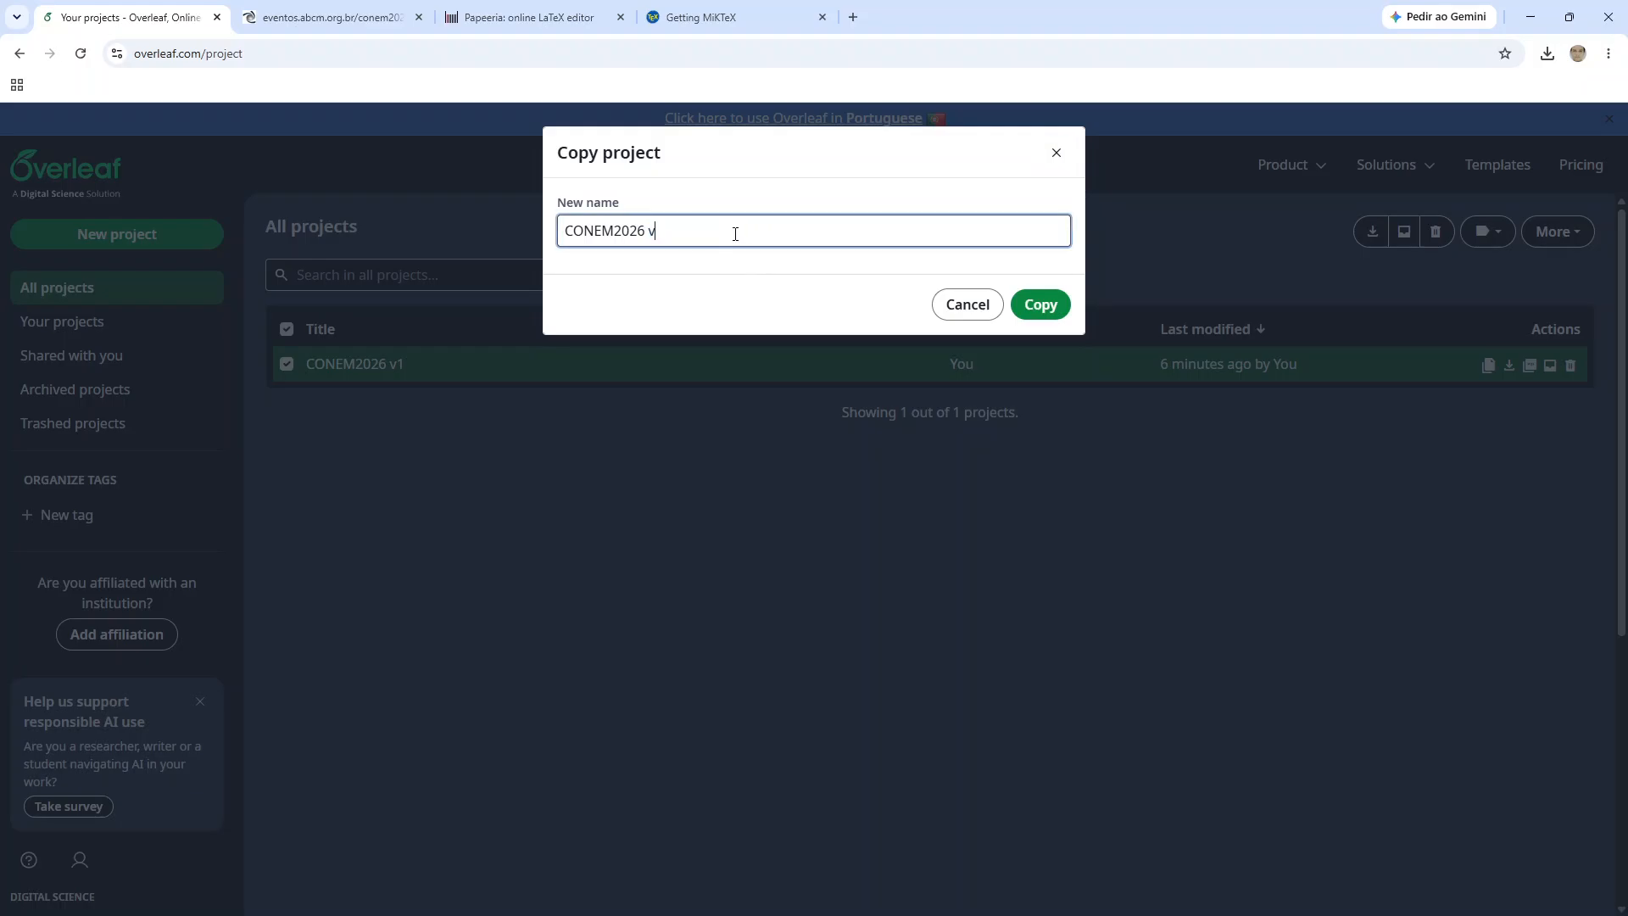
click(1045, 304)
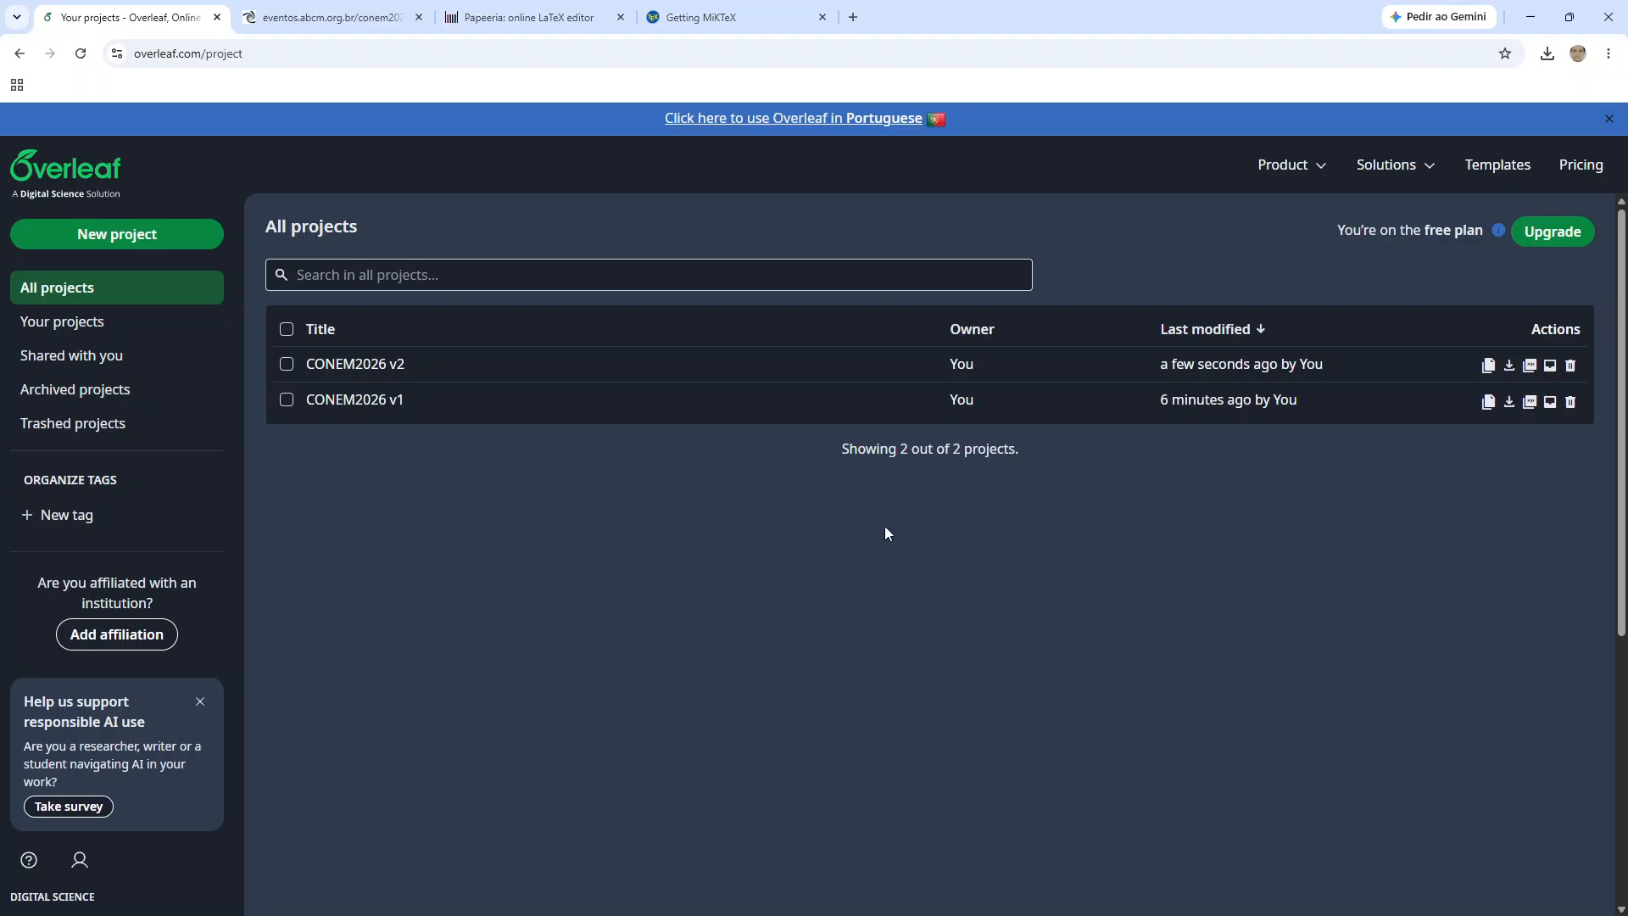
click(287, 403)
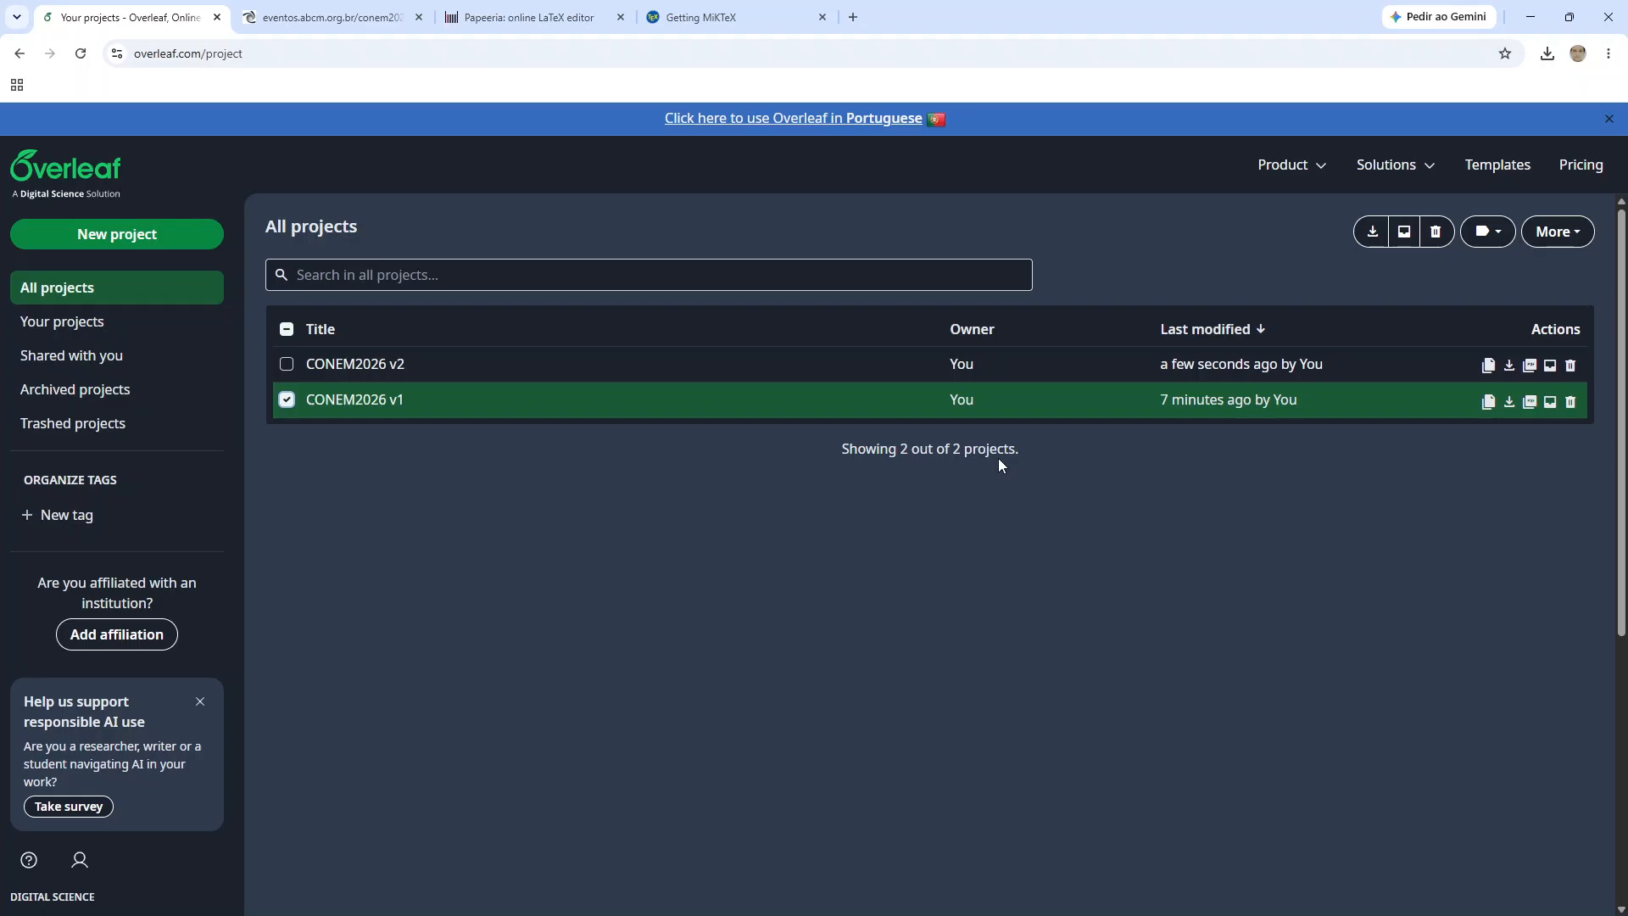
click(1558, 232)
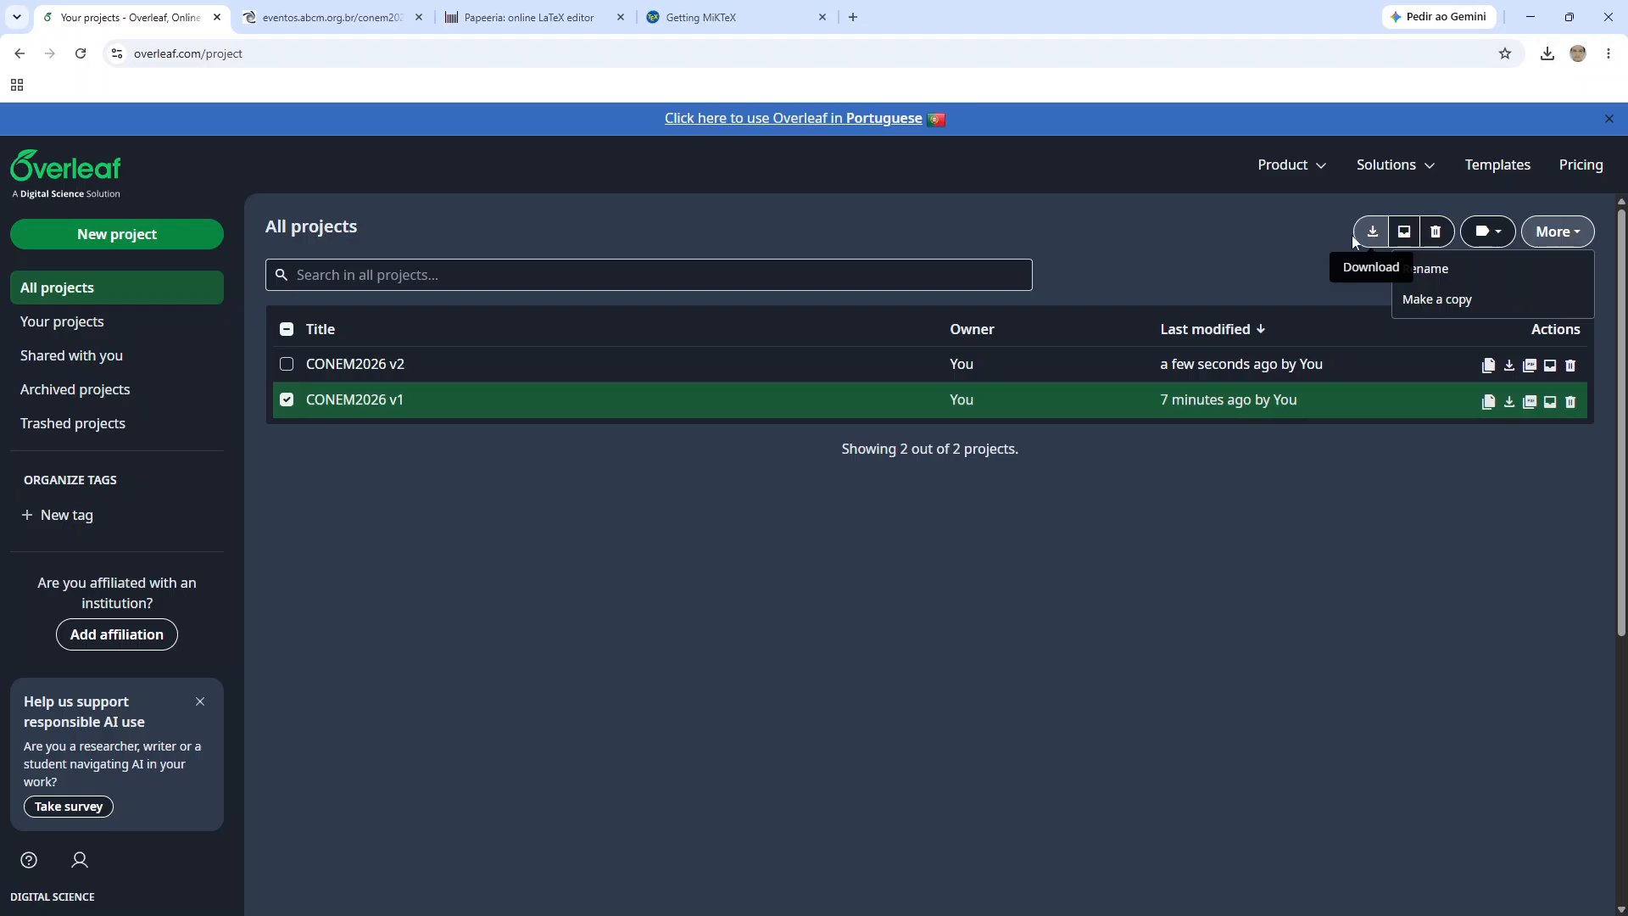
click(1224, 276)
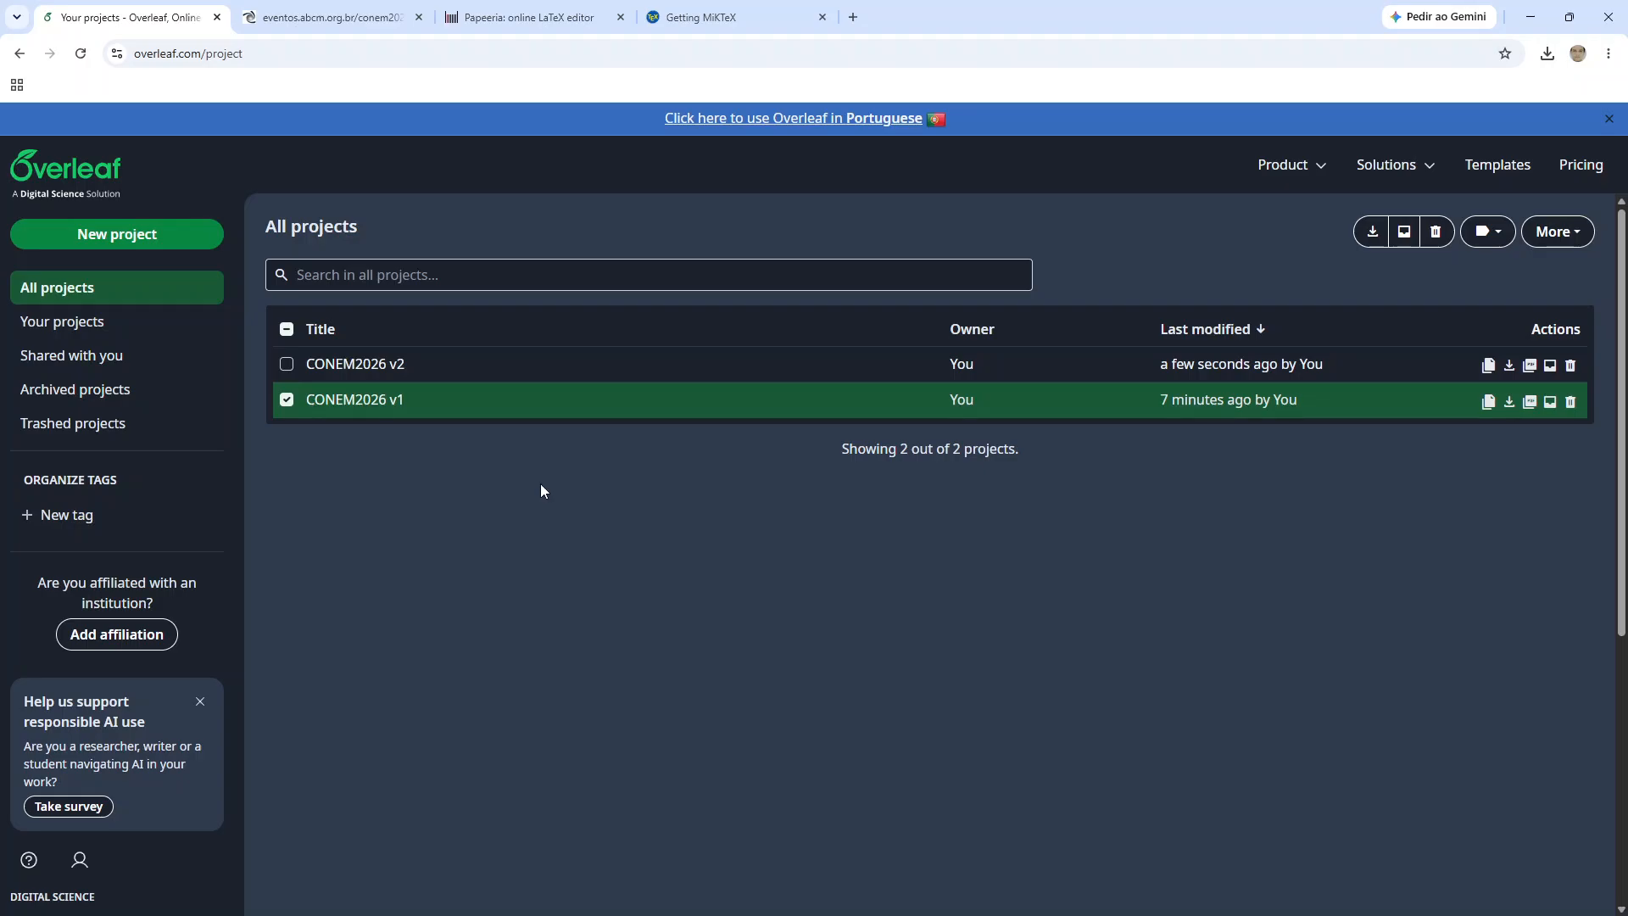
Step: Download the compiled PDF of the CONEM2026 v1 project and return to the project list
click(383, 405)
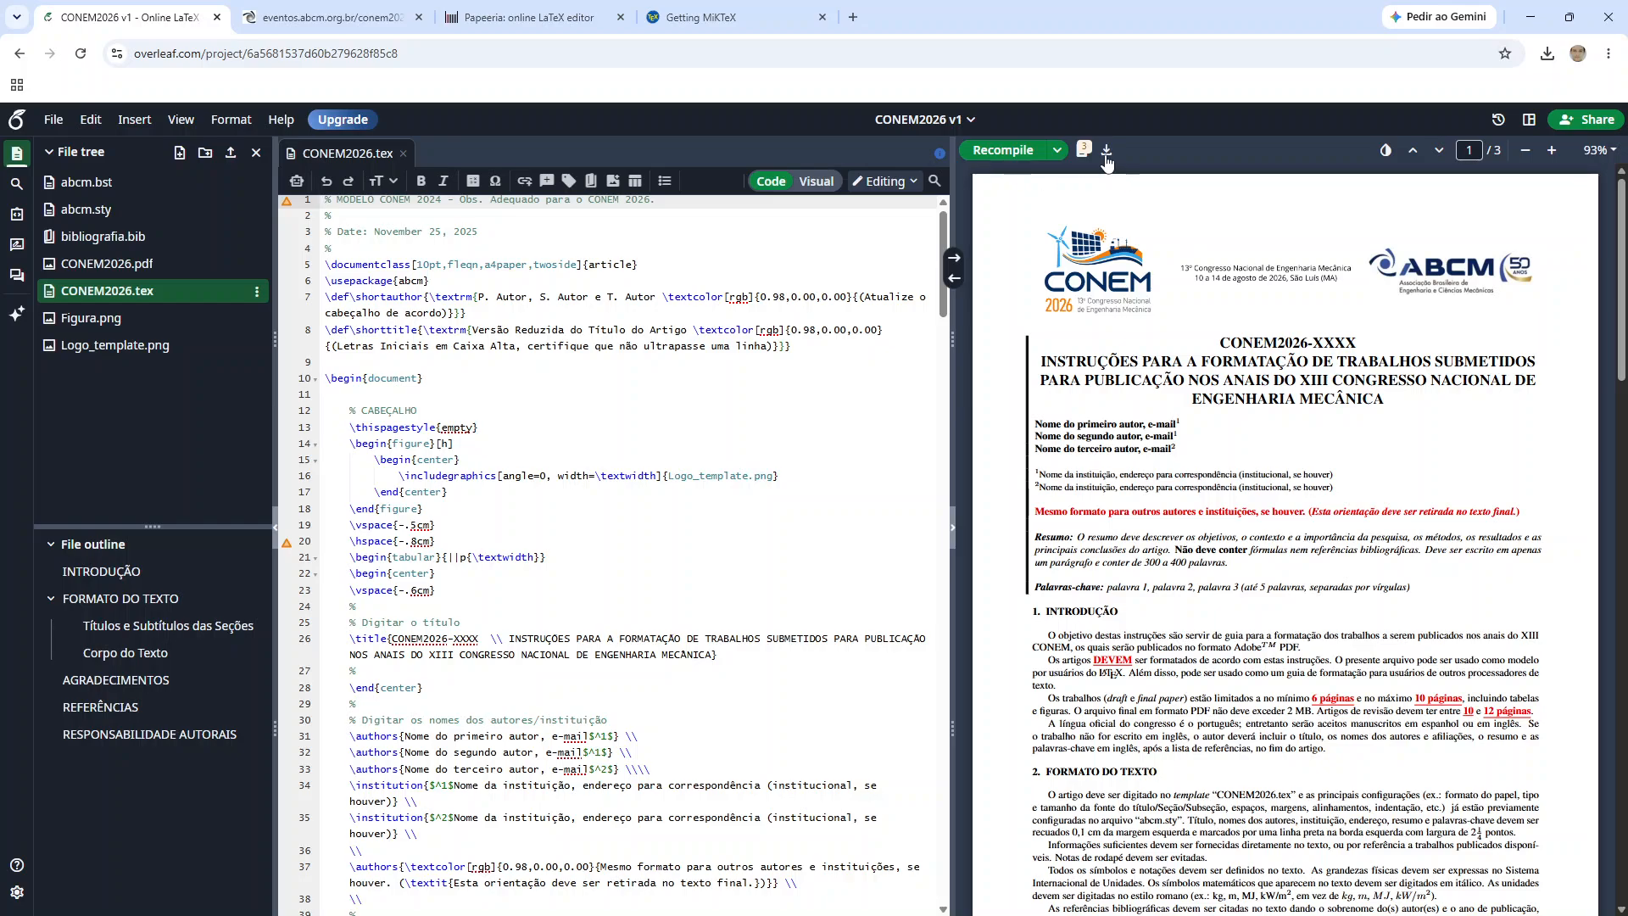
click(1107, 152)
click(16, 124)
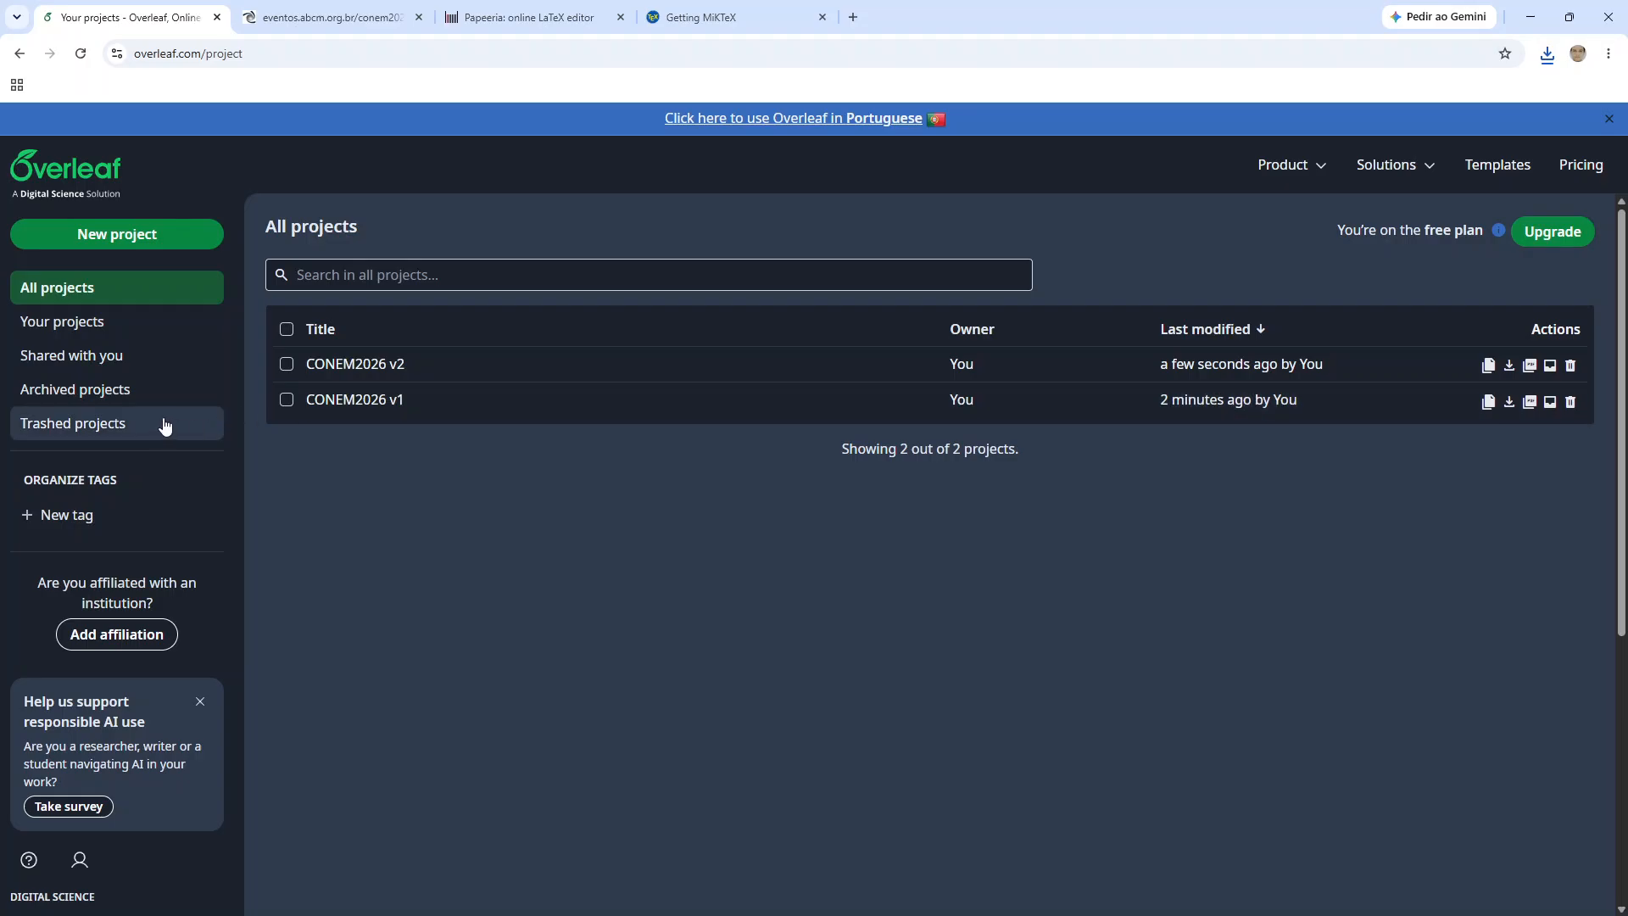
Step: Archive the CONEM2026 v1 project and check the archived projects before going back to your own projects
click(286, 402)
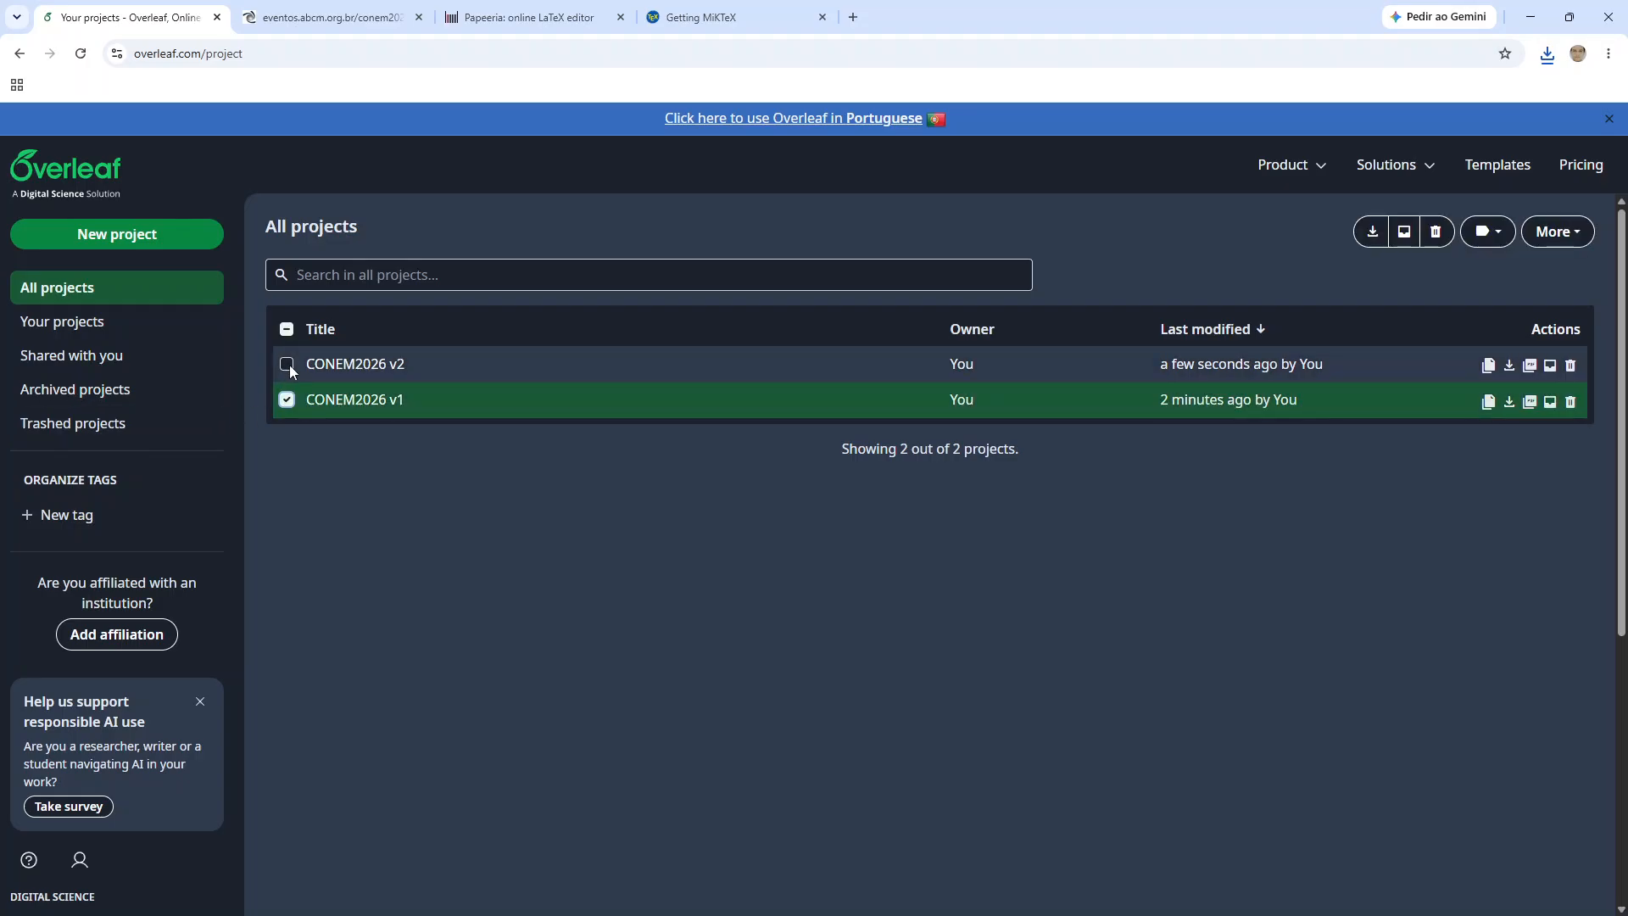
click(286, 400)
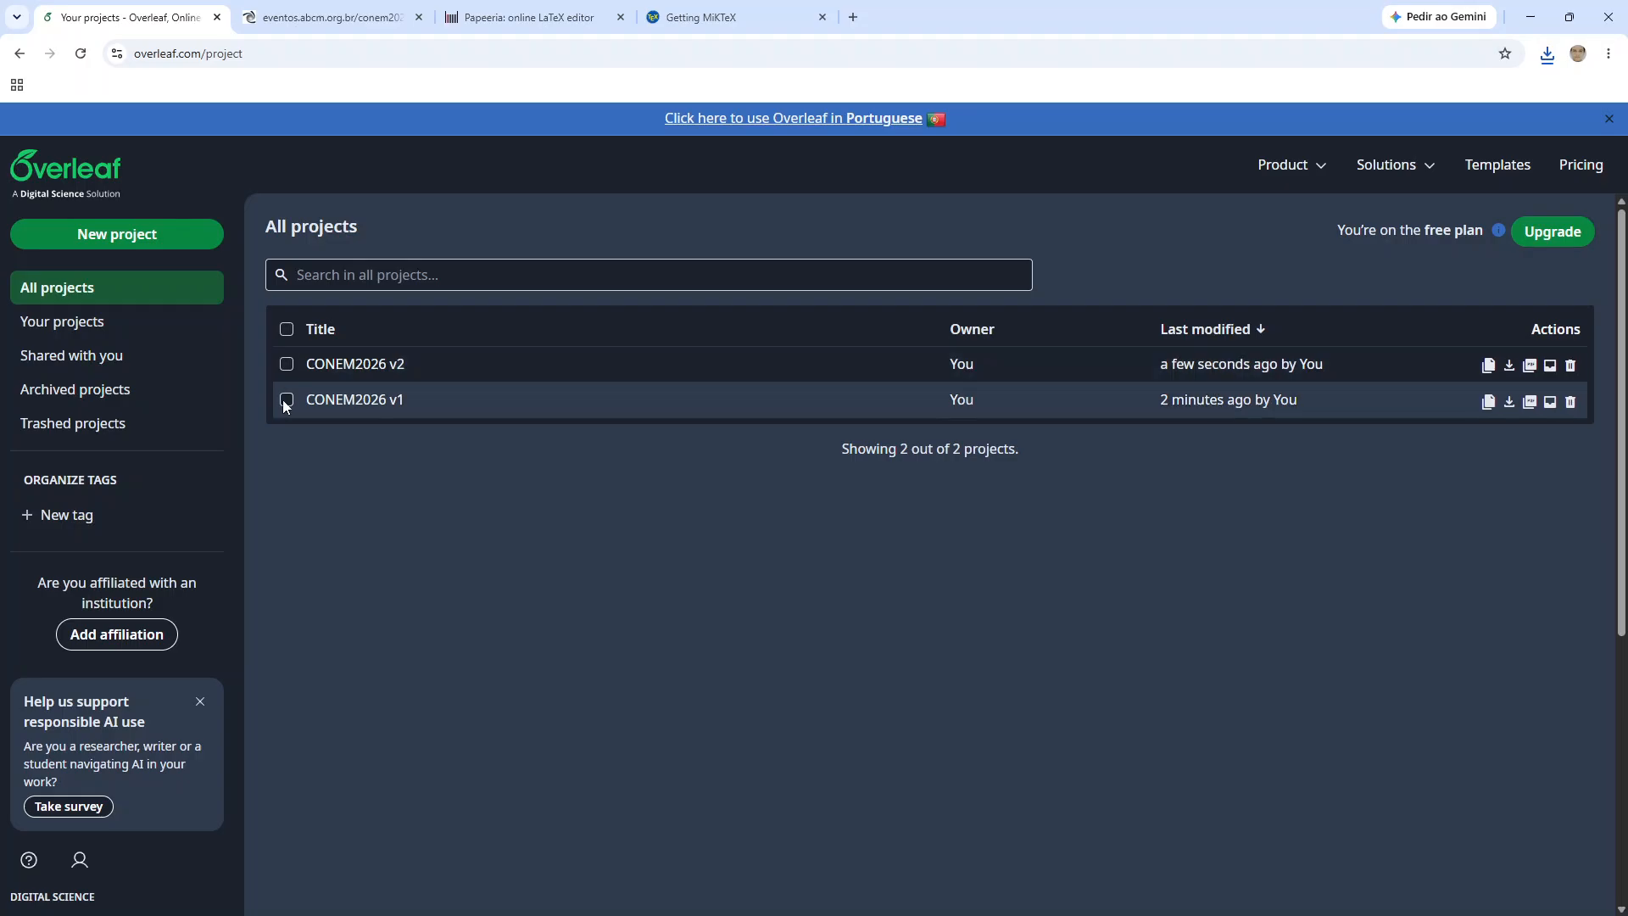
click(286, 400)
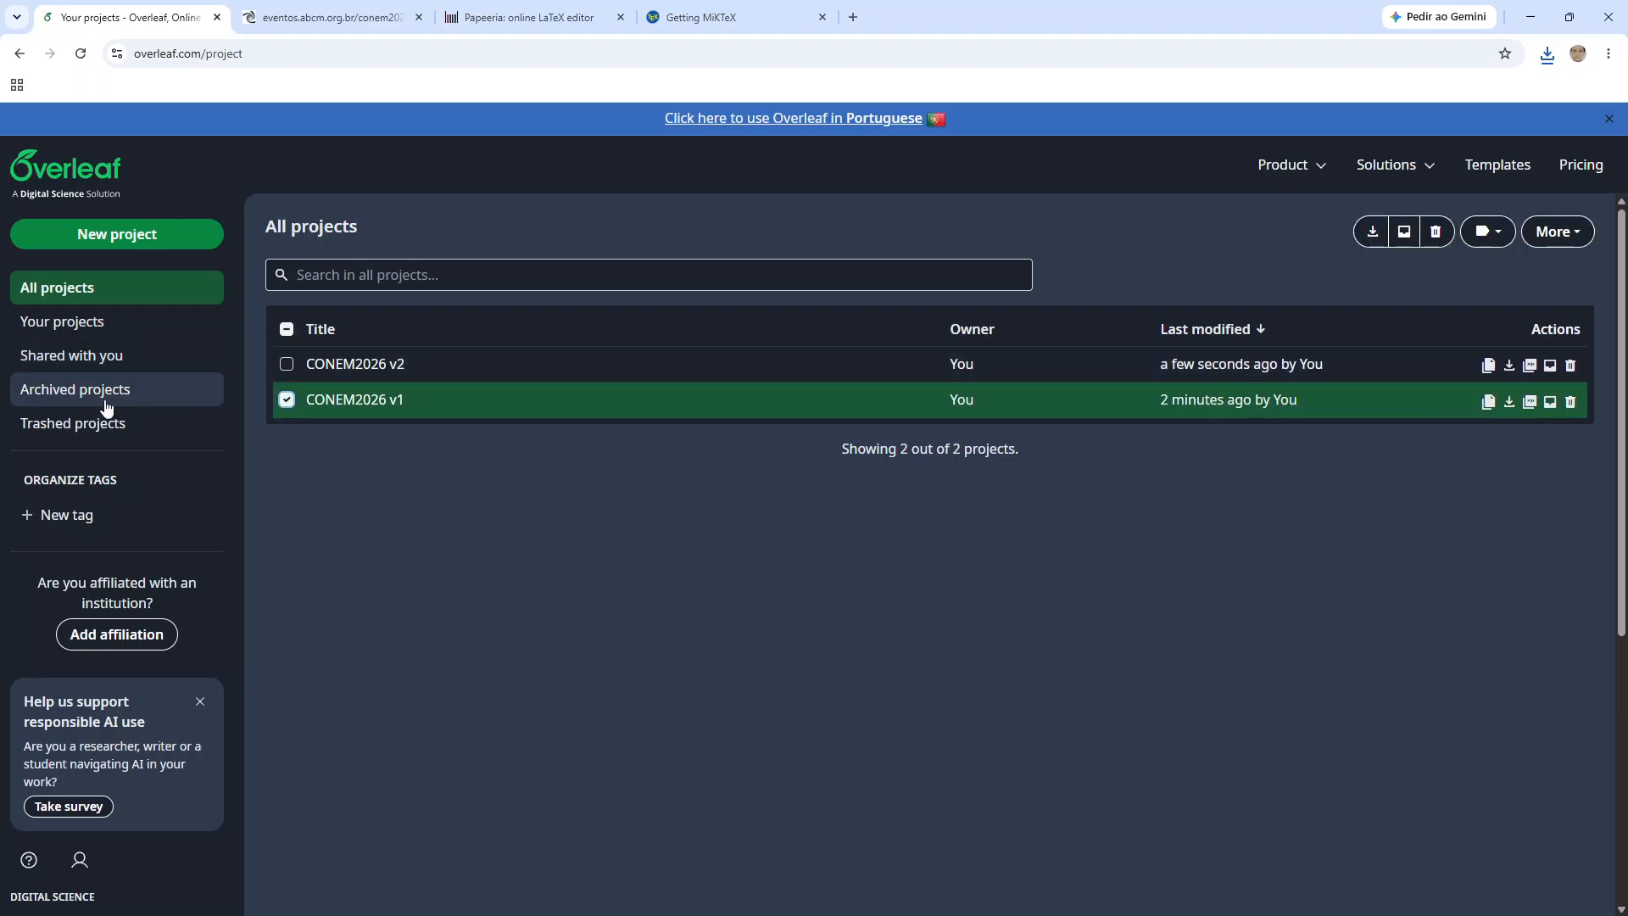
click(1558, 232)
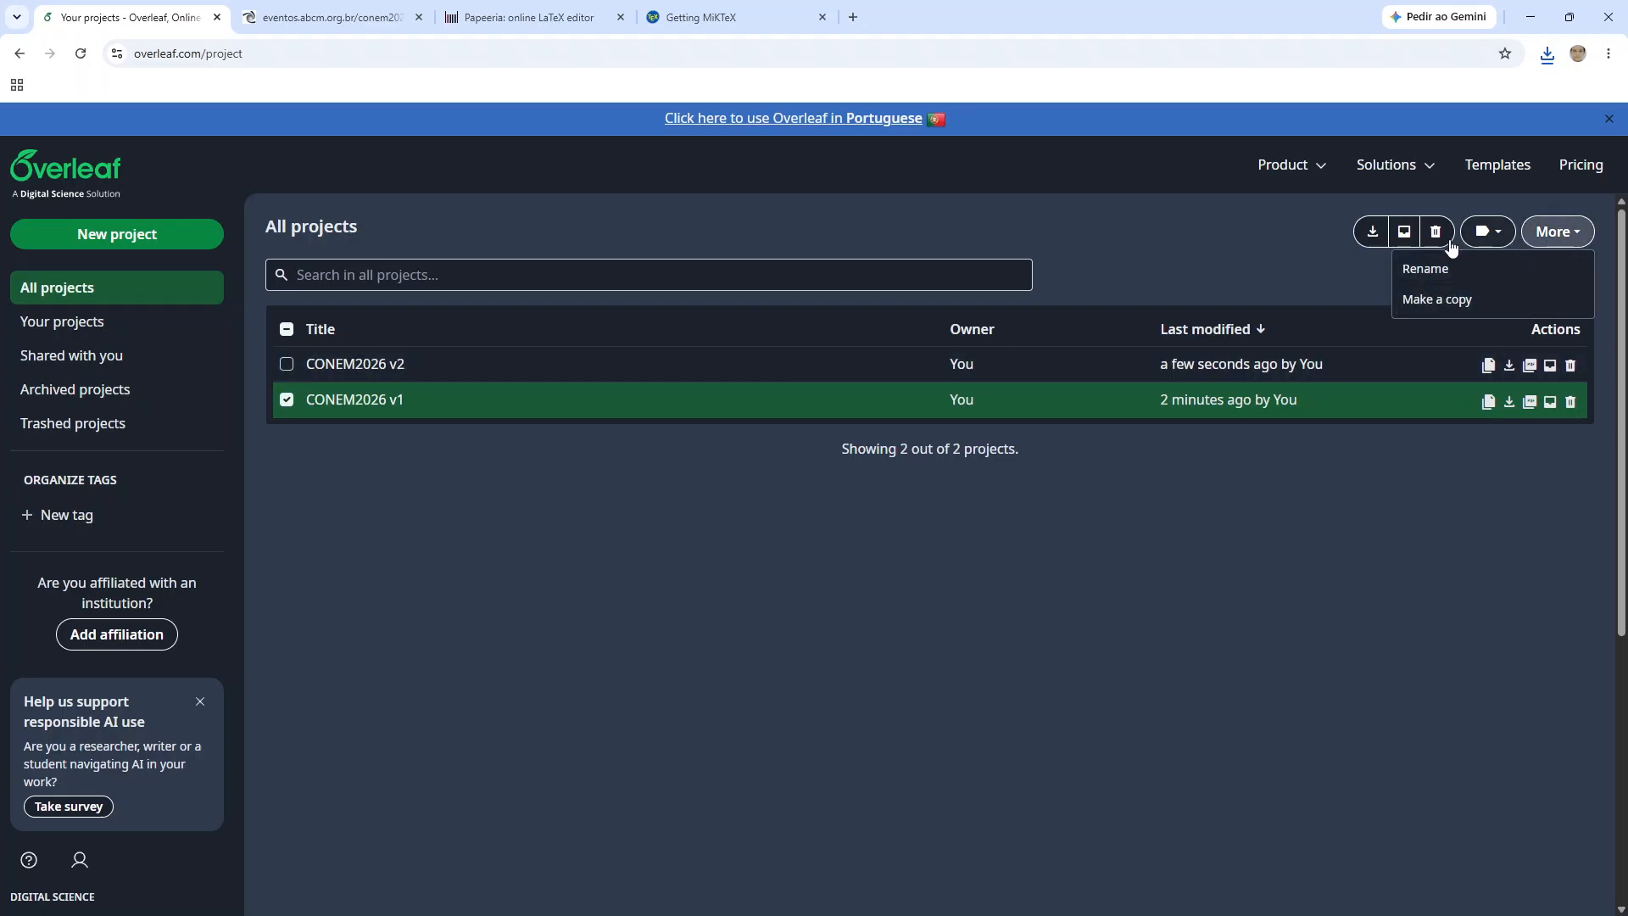
click(1571, 239)
click(1573, 241)
click(1404, 232)
click(1061, 343)
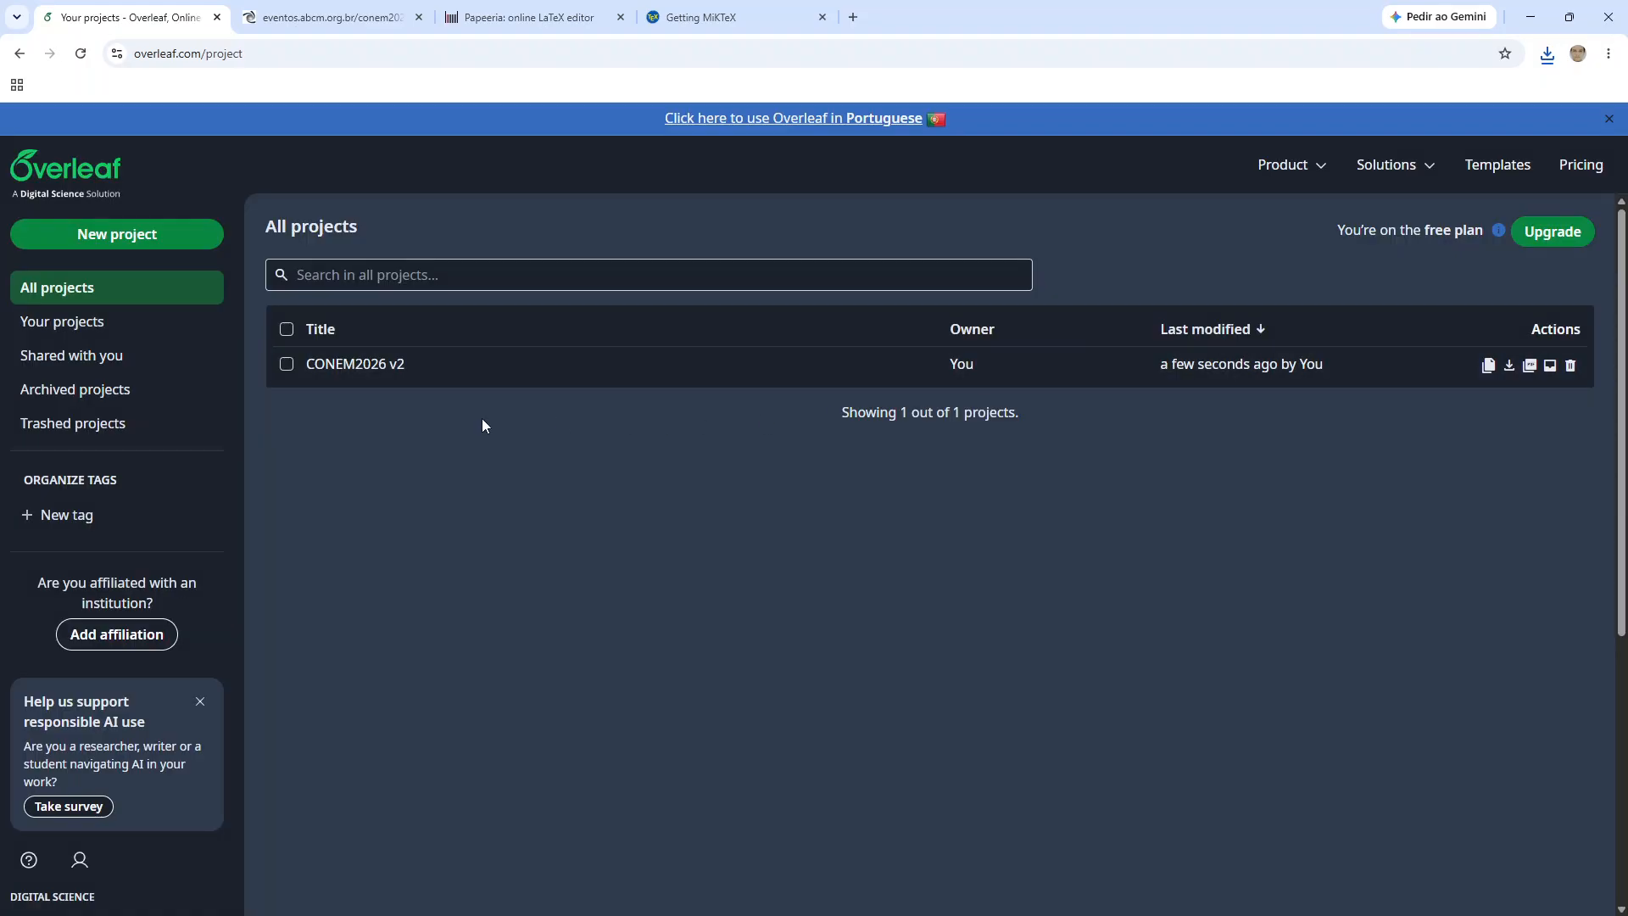
click(109, 389)
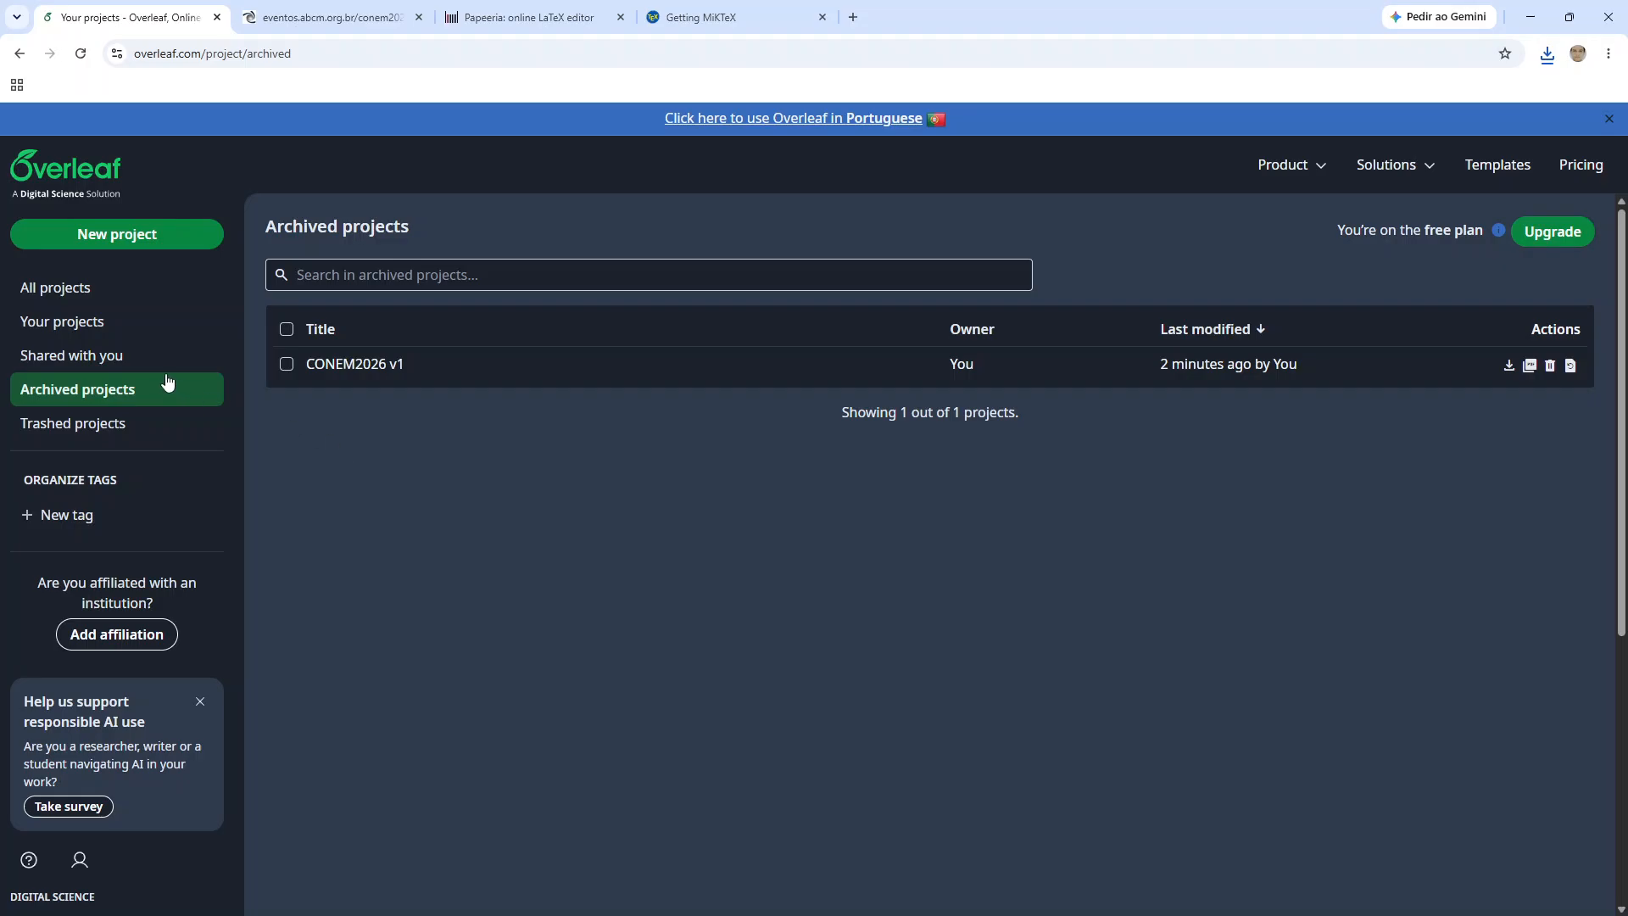
click(120, 324)
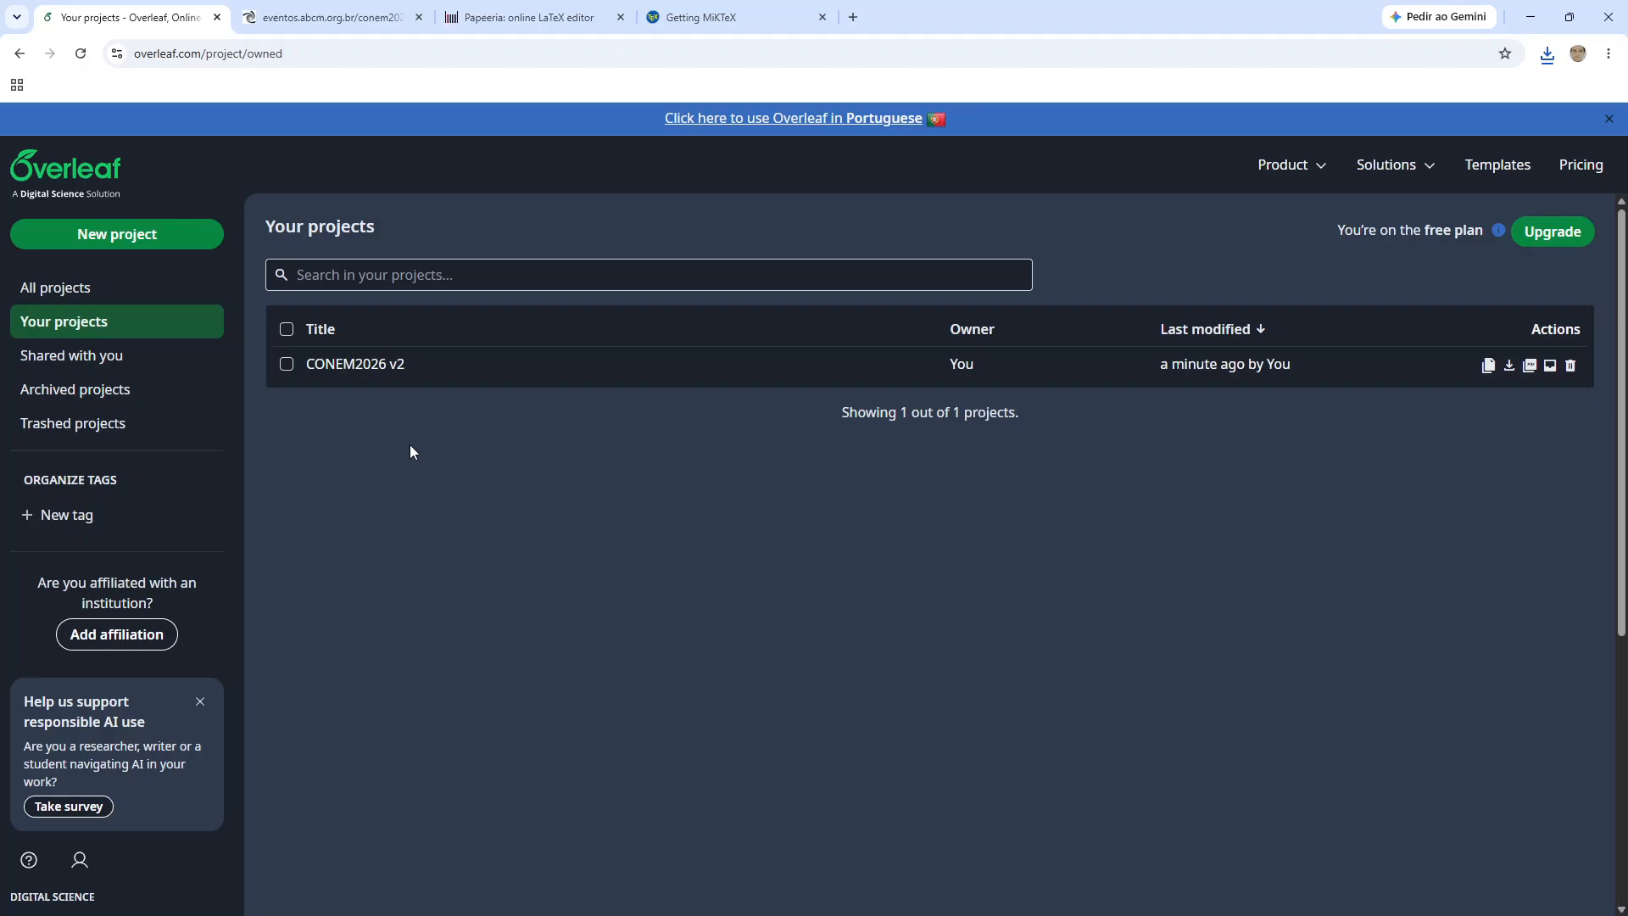
Step: Create a new project tag named "UFMG" with the red colour
click(48, 520)
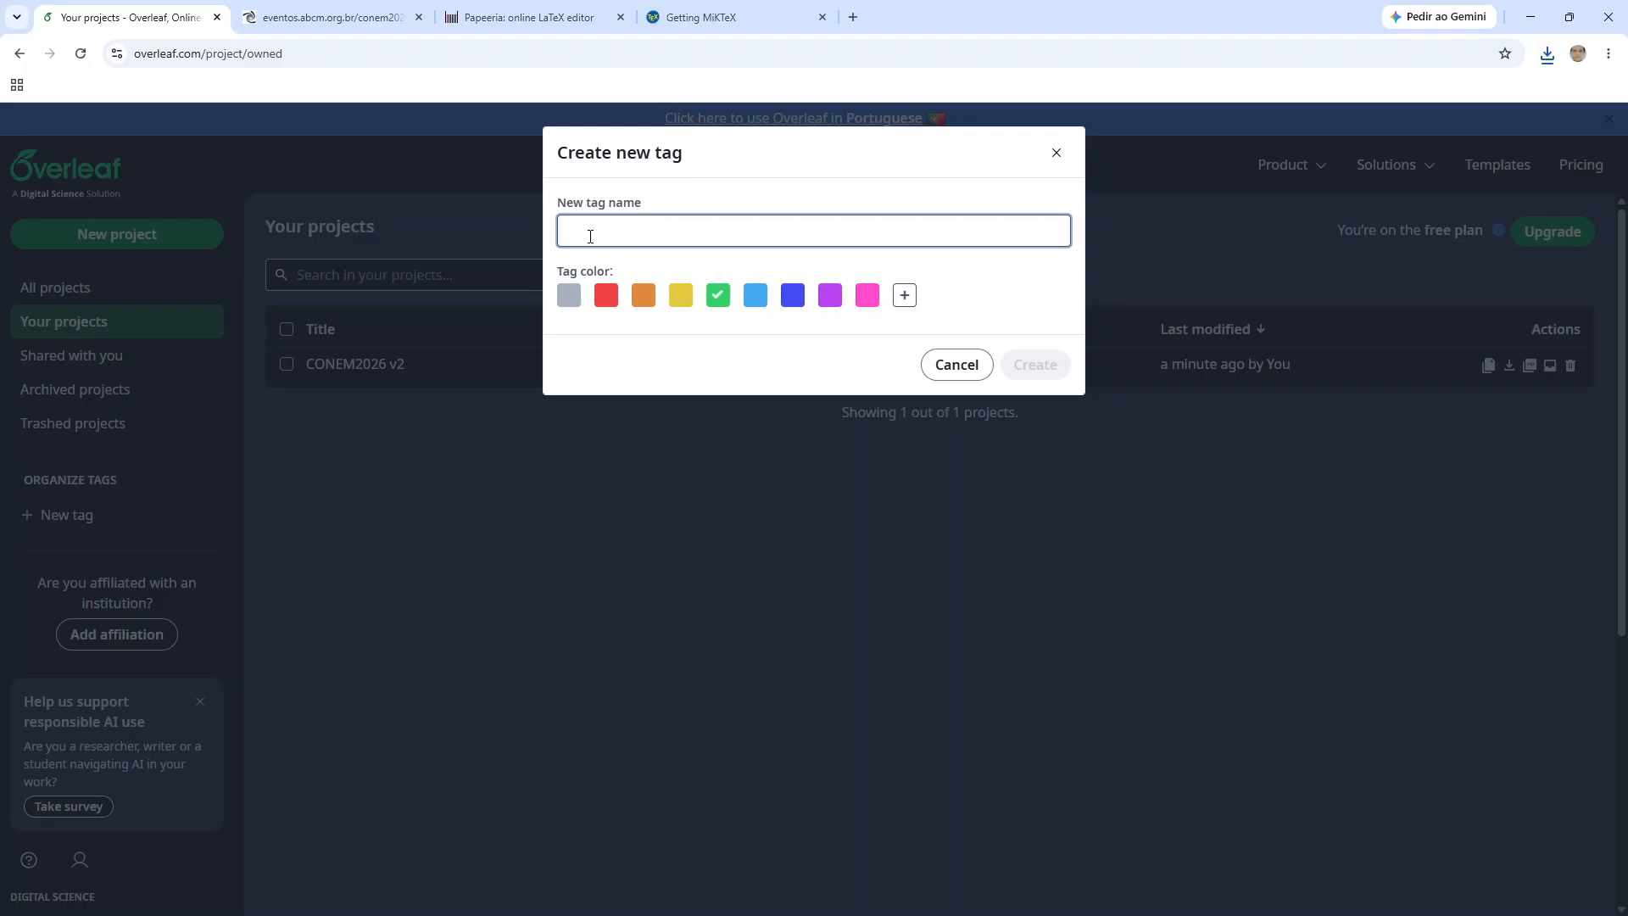
text(UFMG)
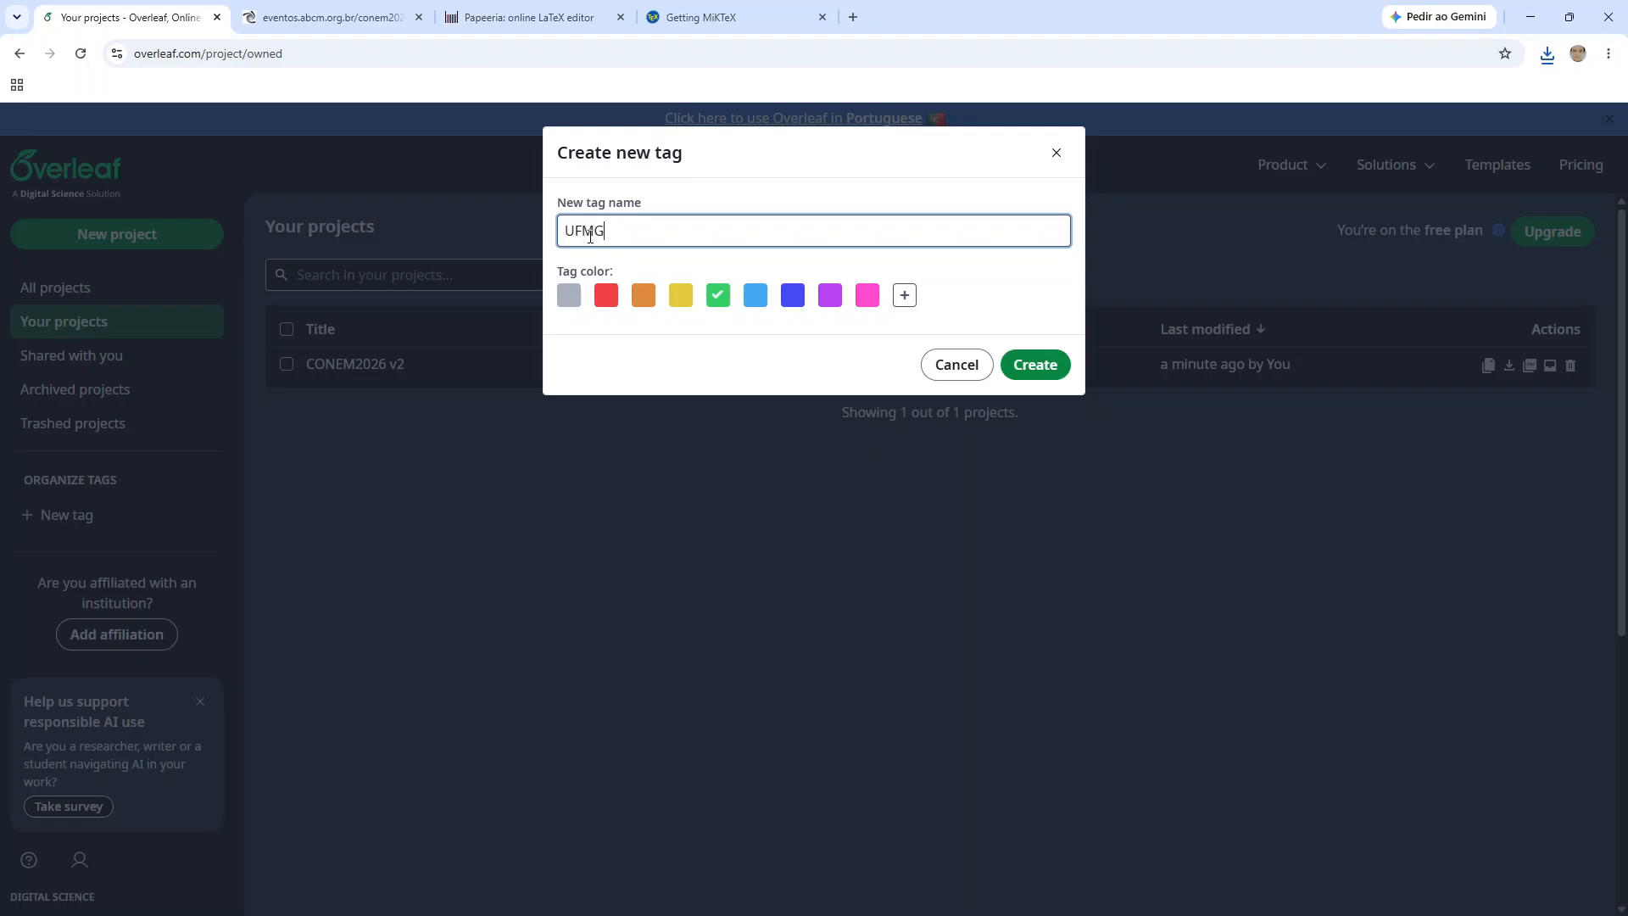
click(606, 297)
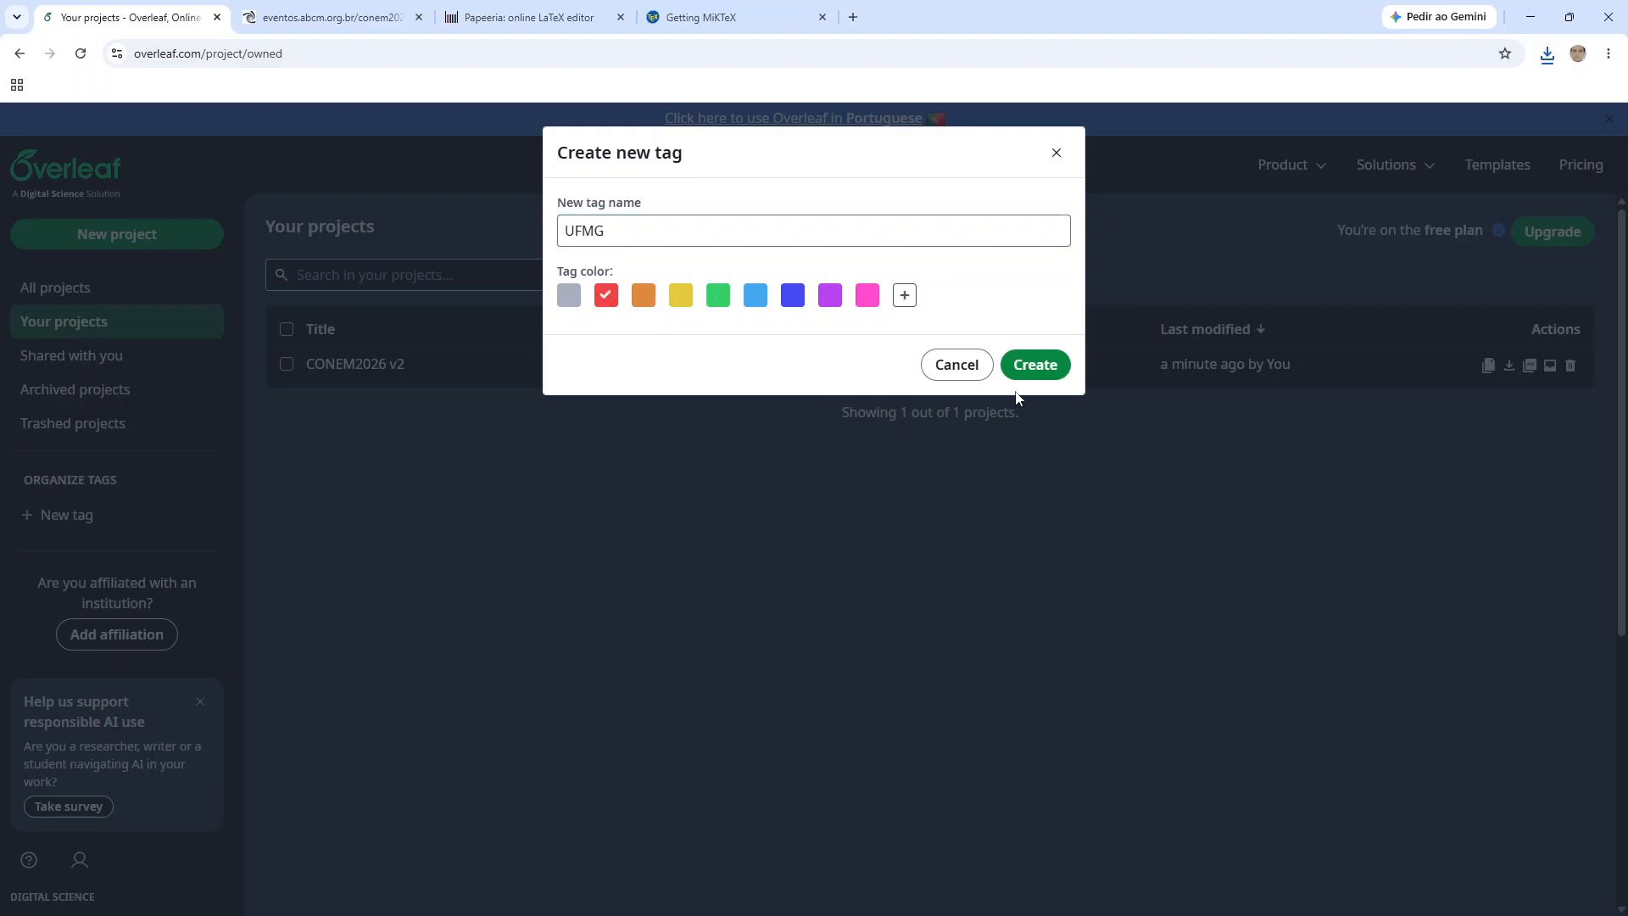
click(1026, 366)
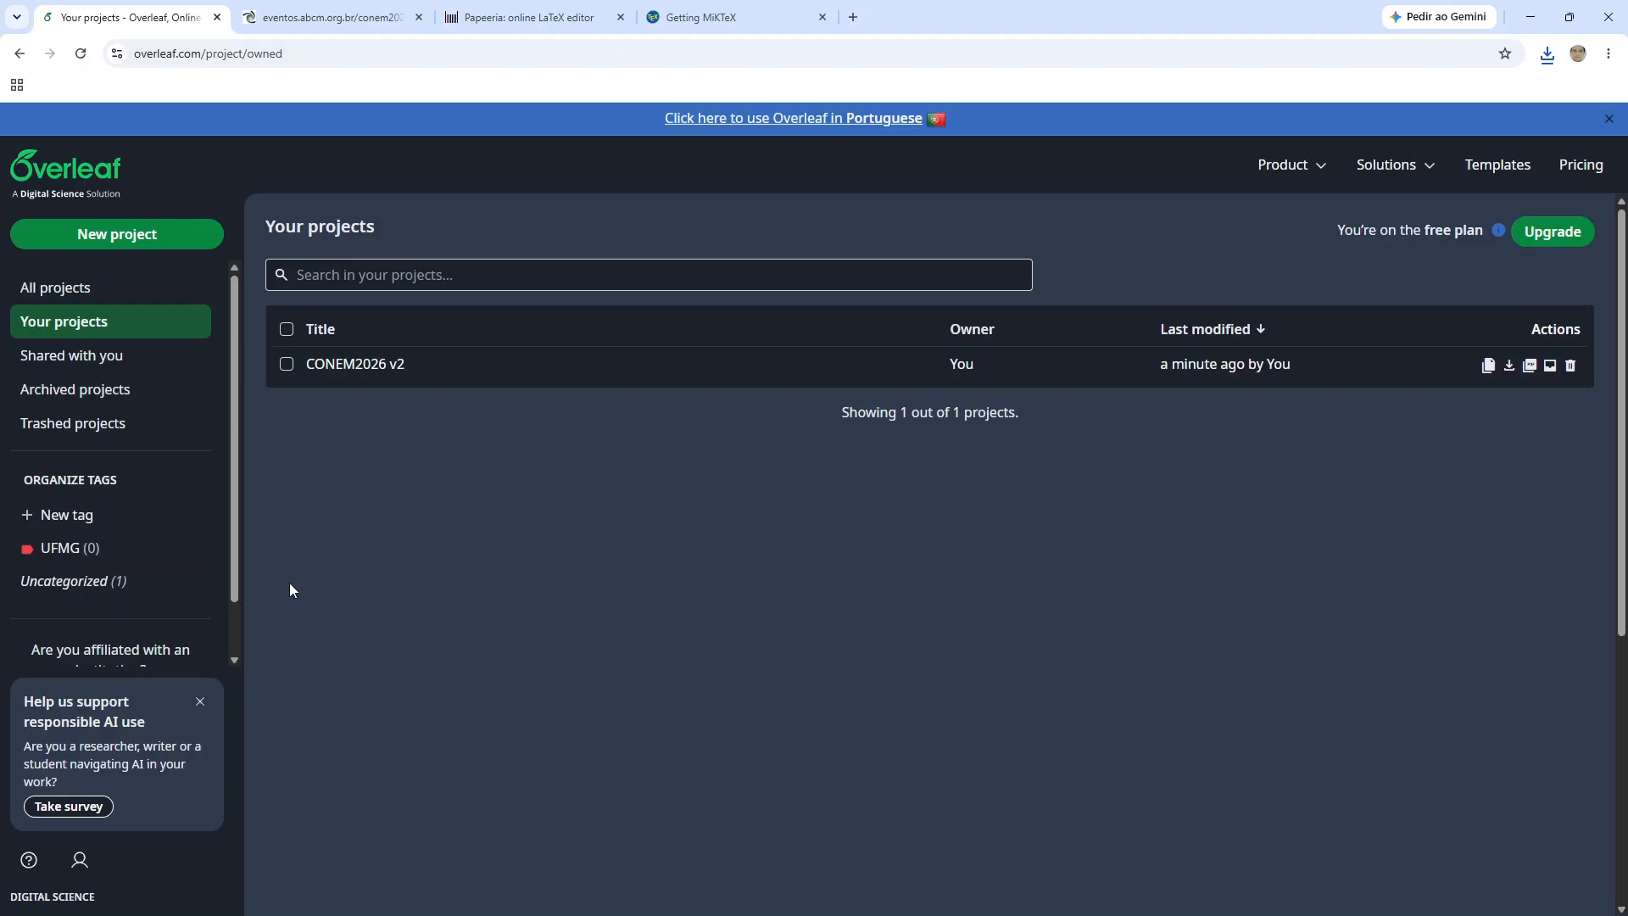
Step: Create another project tag named "GOL" with the yellow colour
click(66, 515)
click(611, 234)
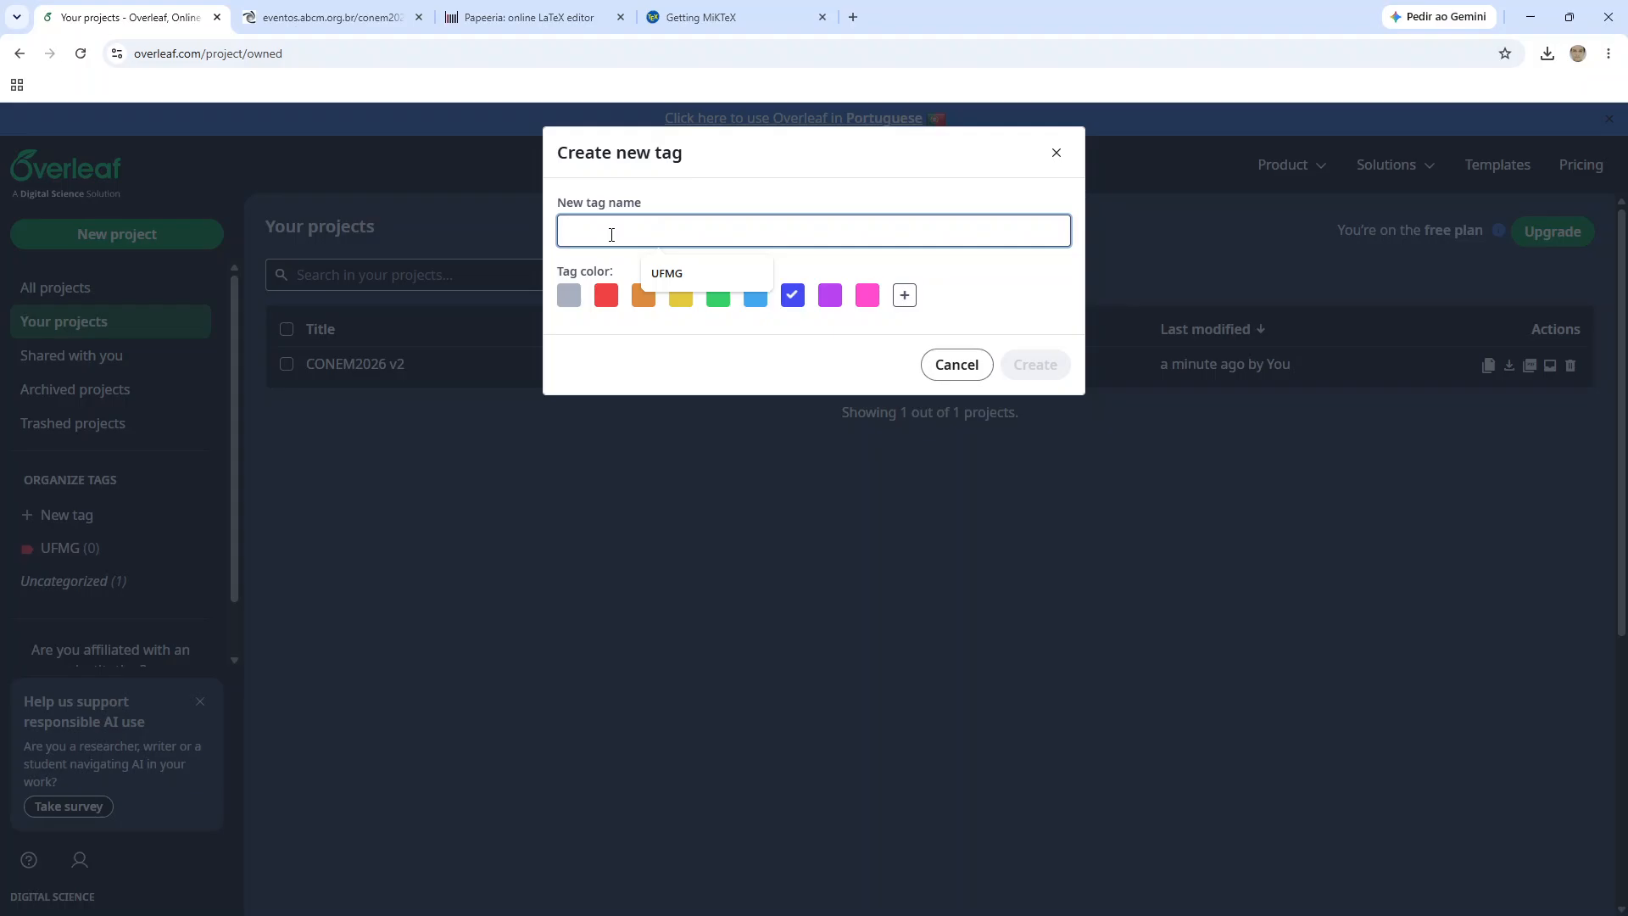
text(E)
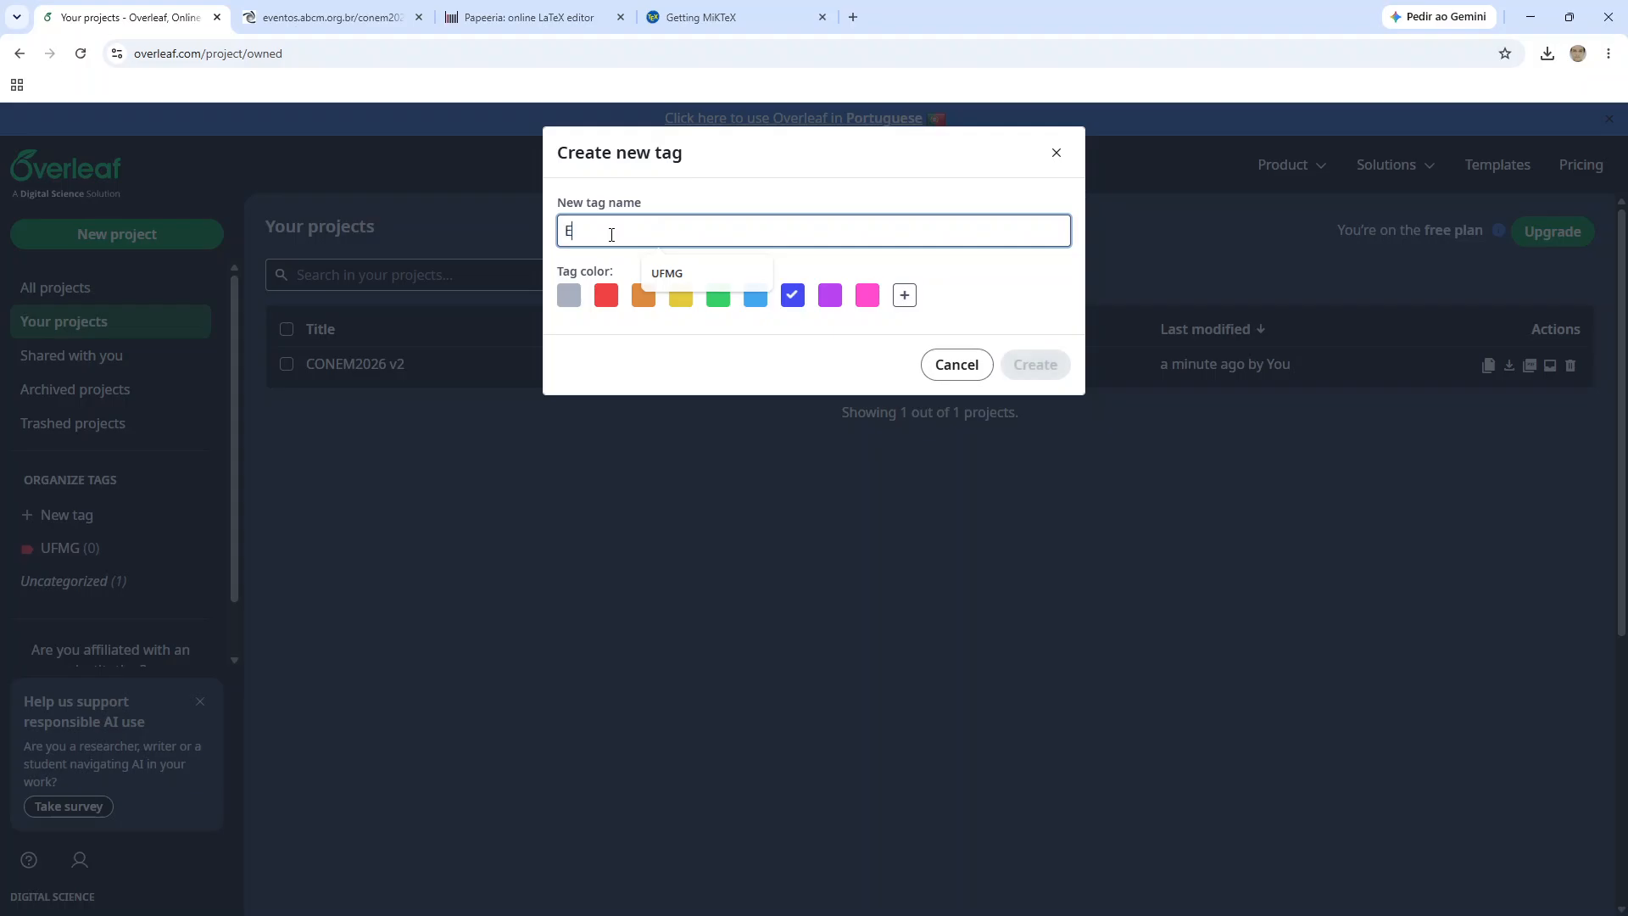
key(BackSpace)
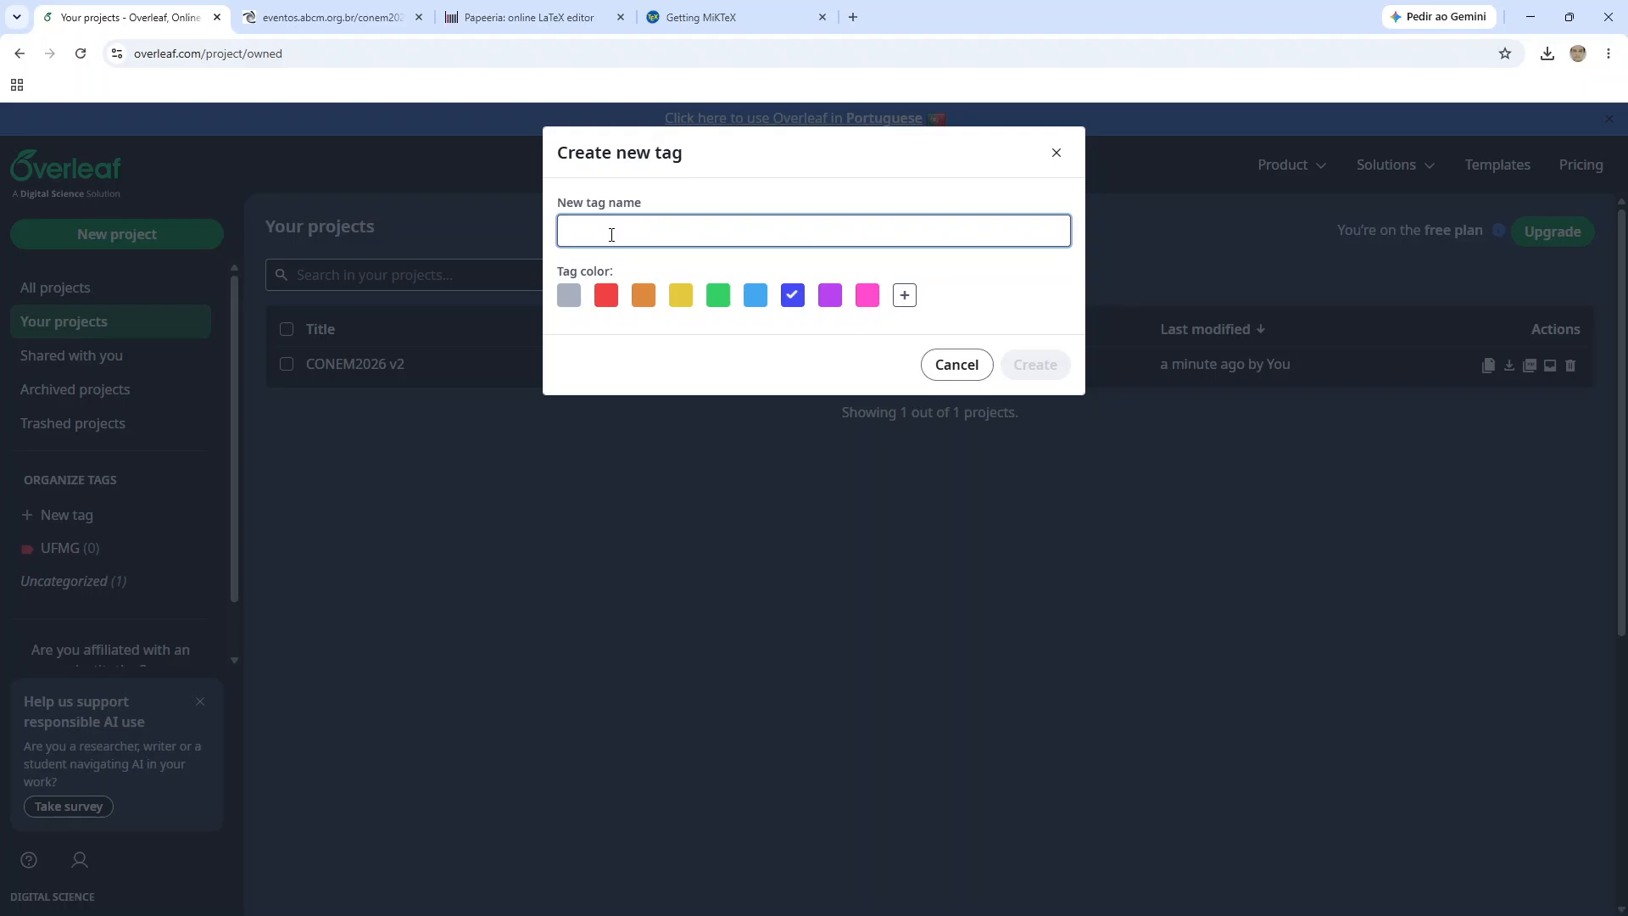
text(GOL)
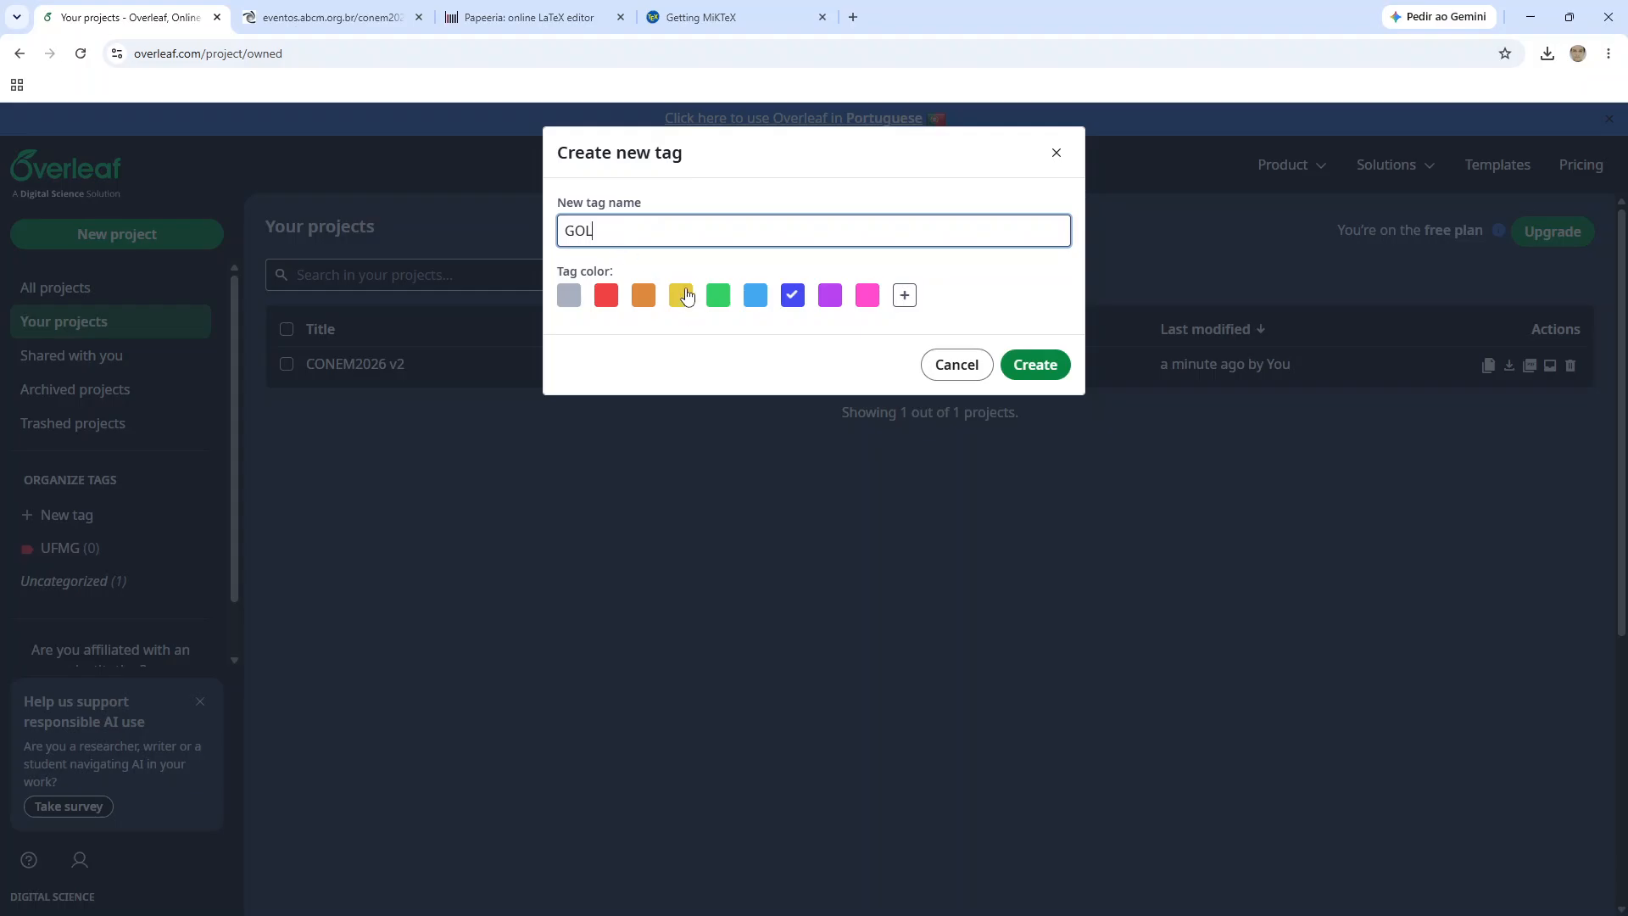
click(681, 295)
click(1049, 366)
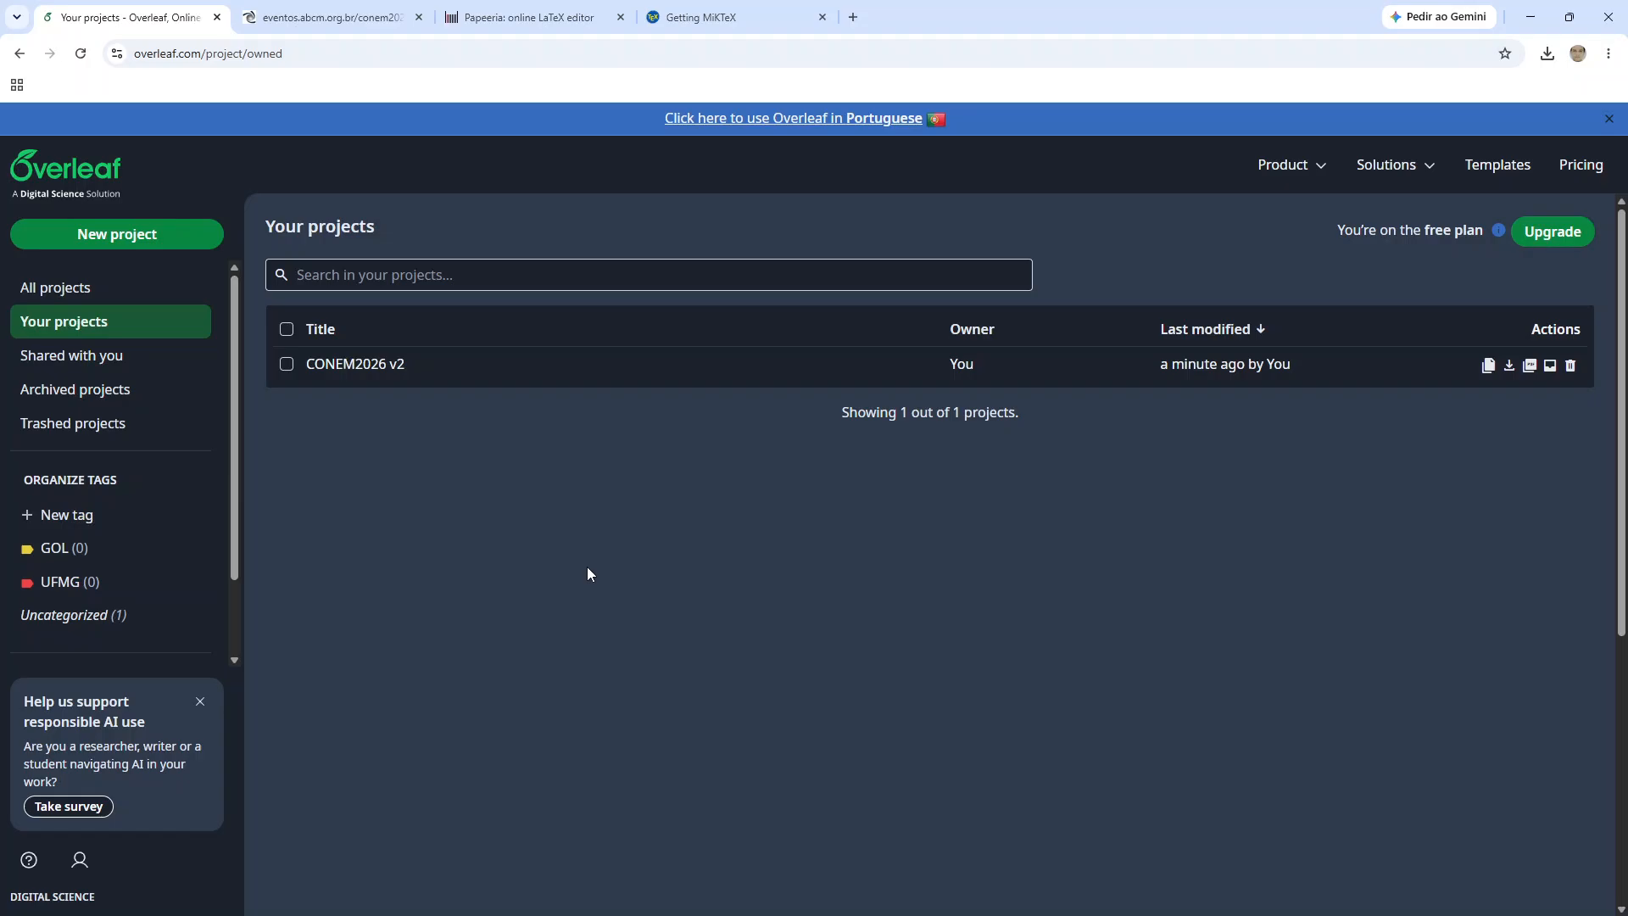
Step: Assign the UFMG tag to the CONEM2026 v2 project and review the available tags without adding another
click(281, 365)
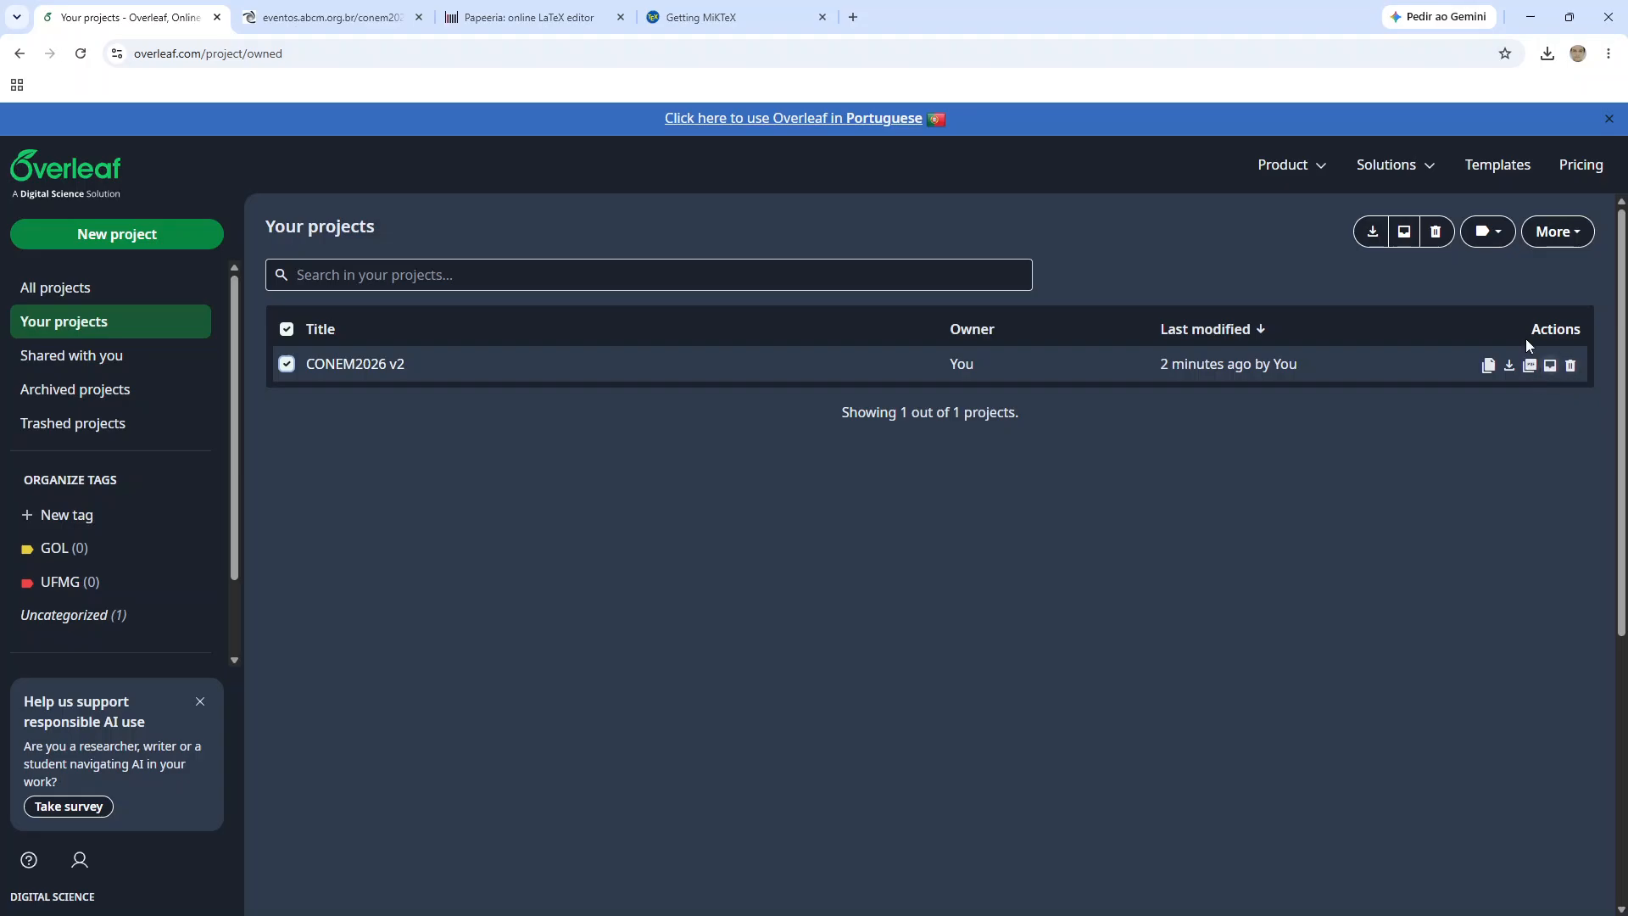
click(1486, 231)
click(1410, 330)
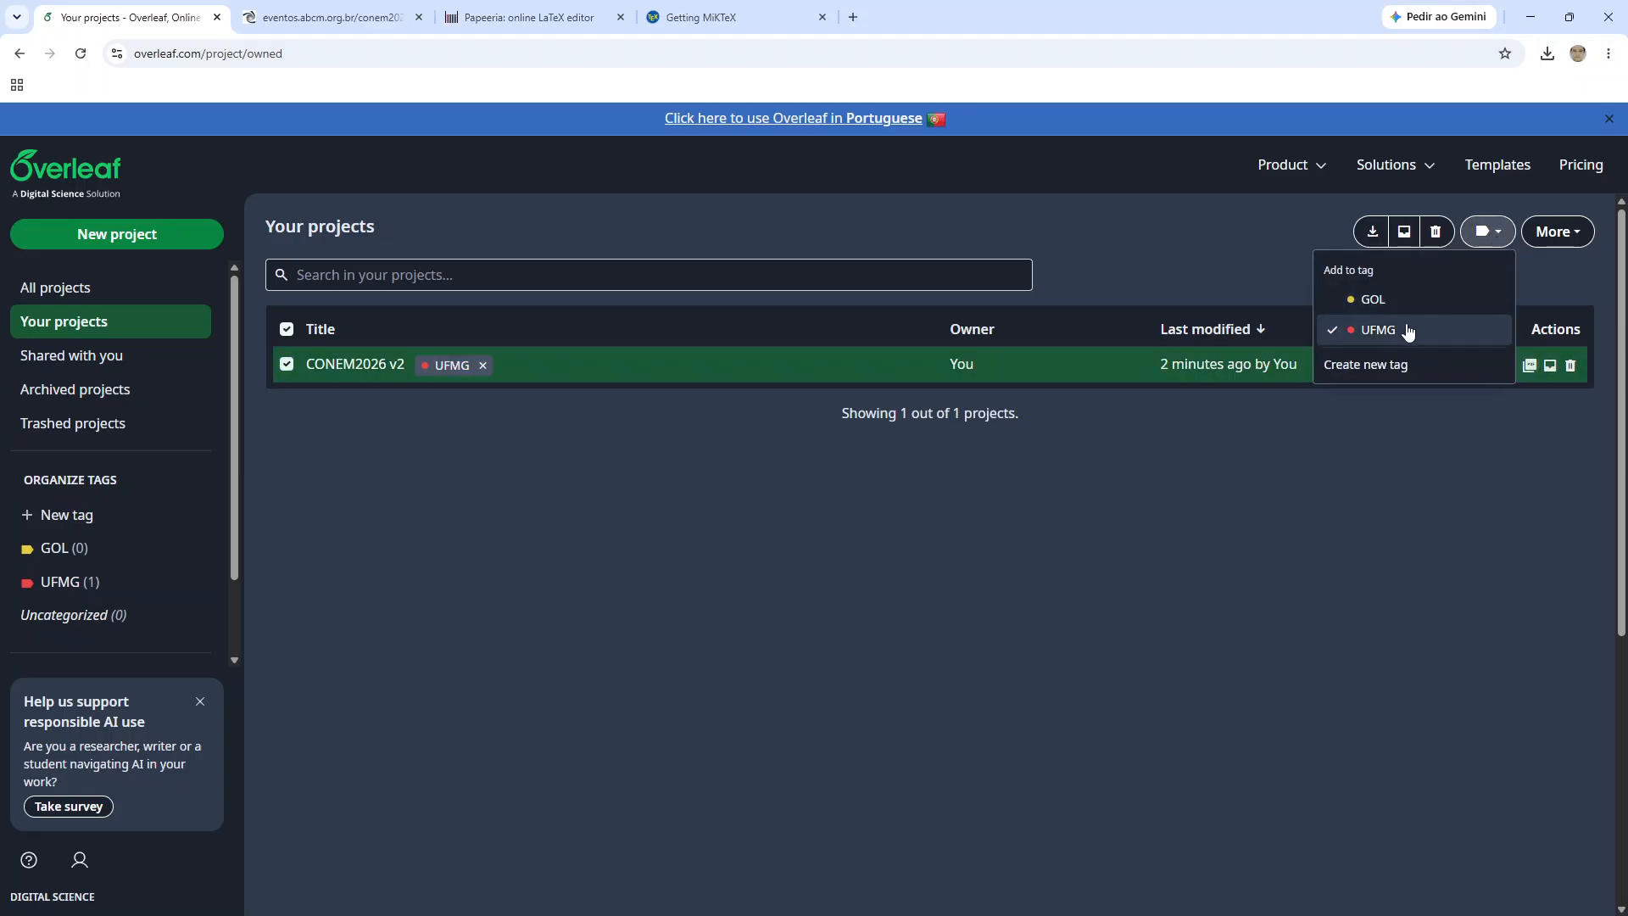
click(1391, 479)
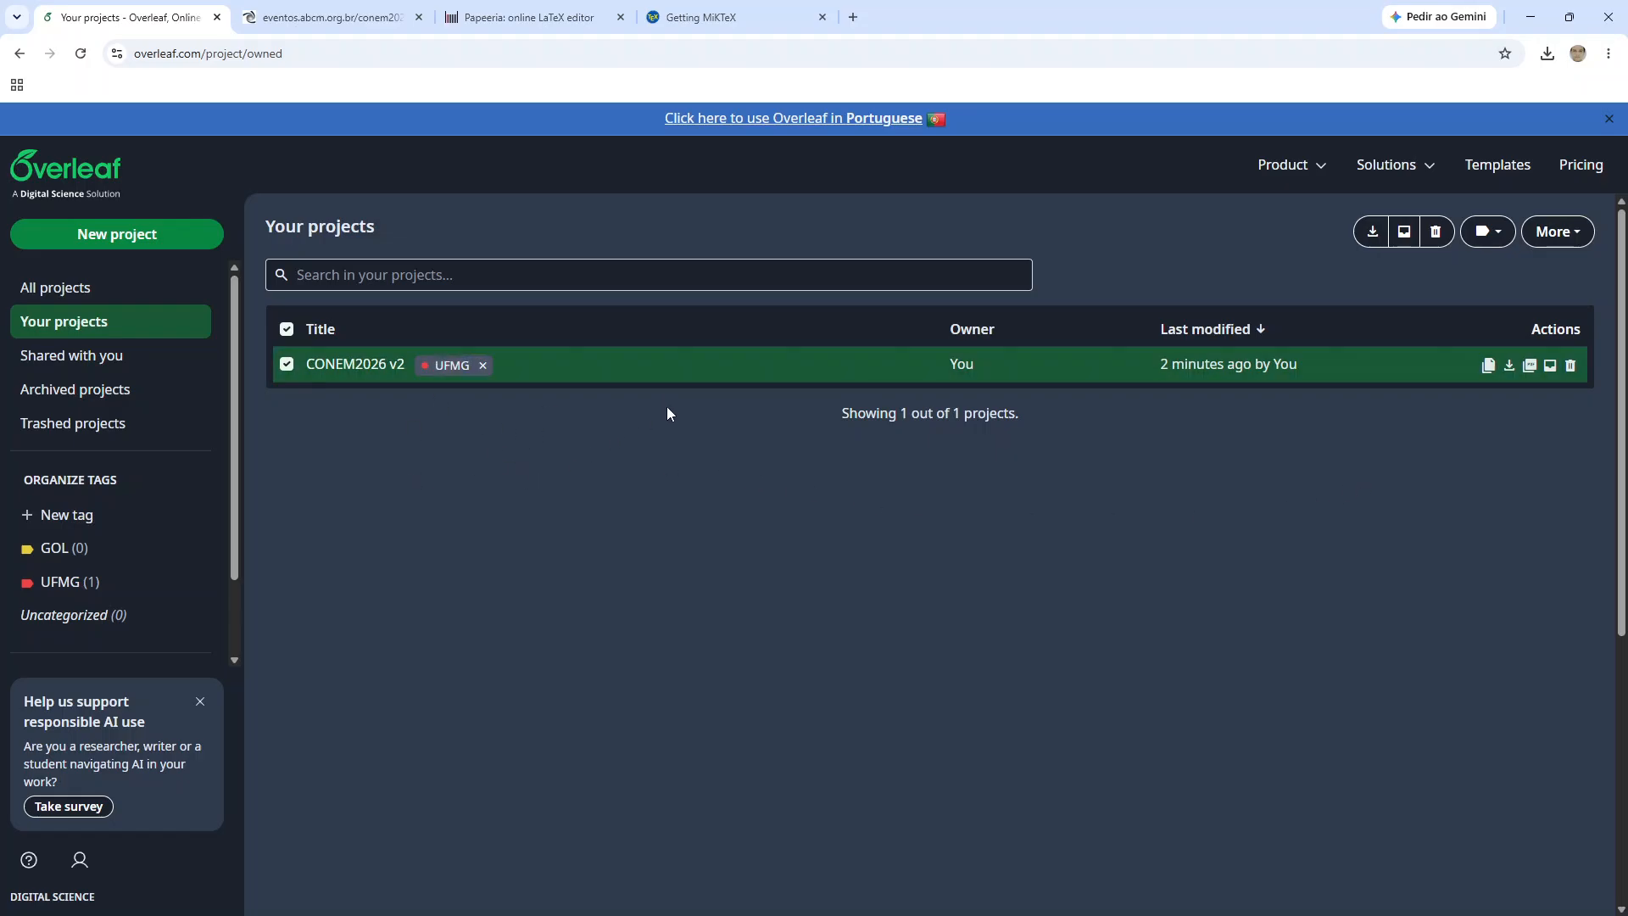
click(1485, 232)
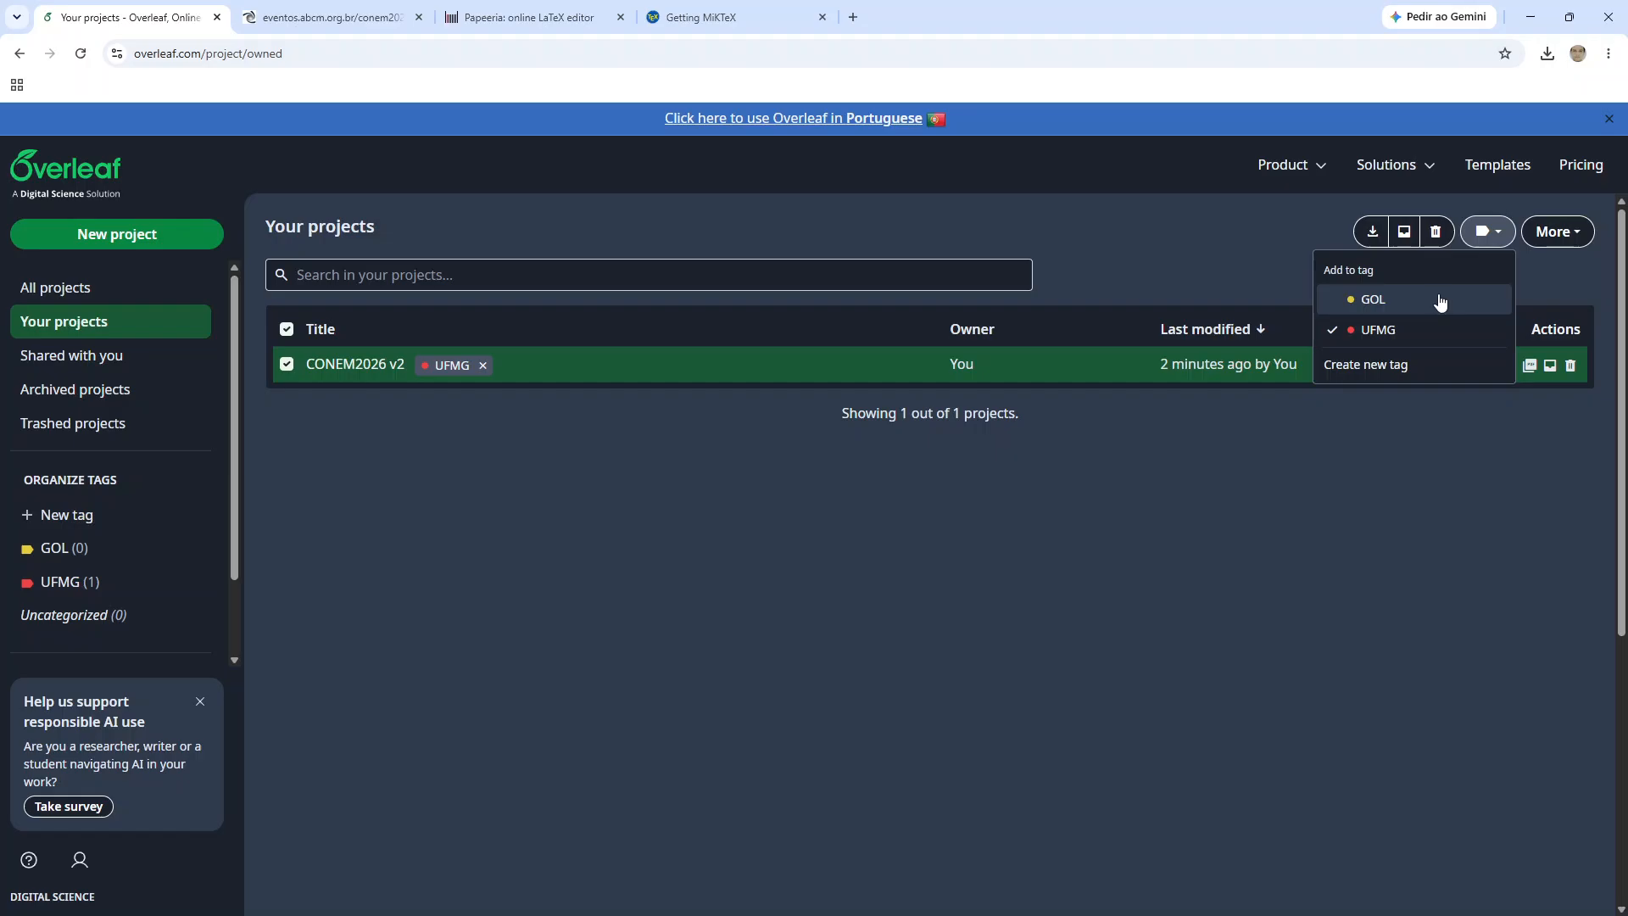
click(1268, 450)
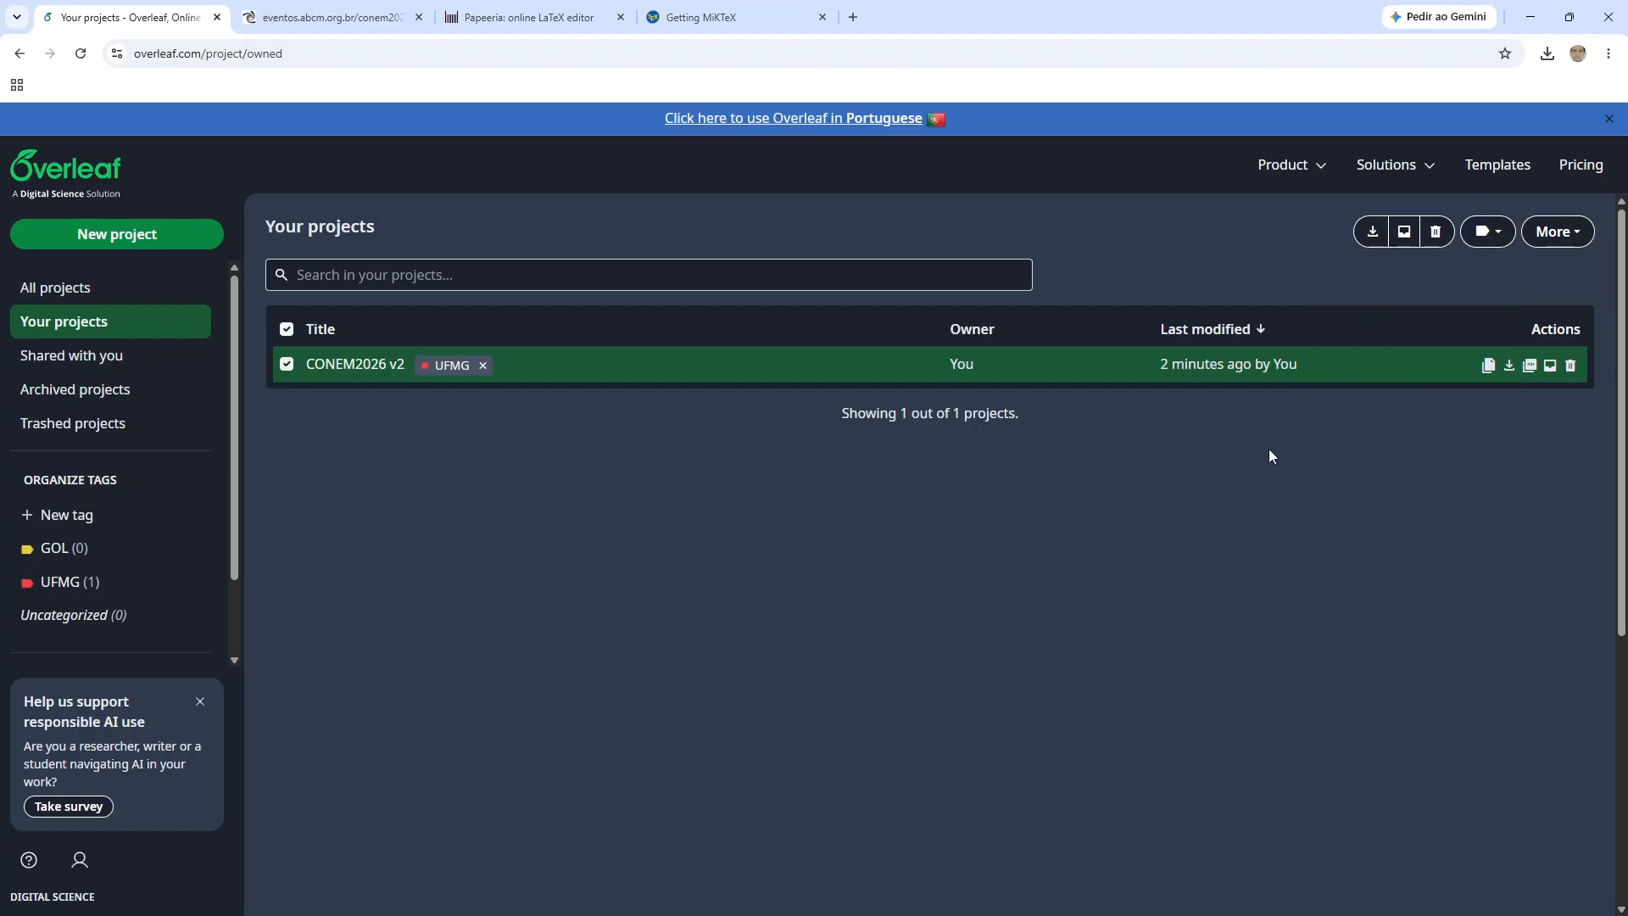
Step: Clear the project selection, list only the projects tagged UFMG and dismiss the responsible AI survey notice
click(287, 364)
click(82, 583)
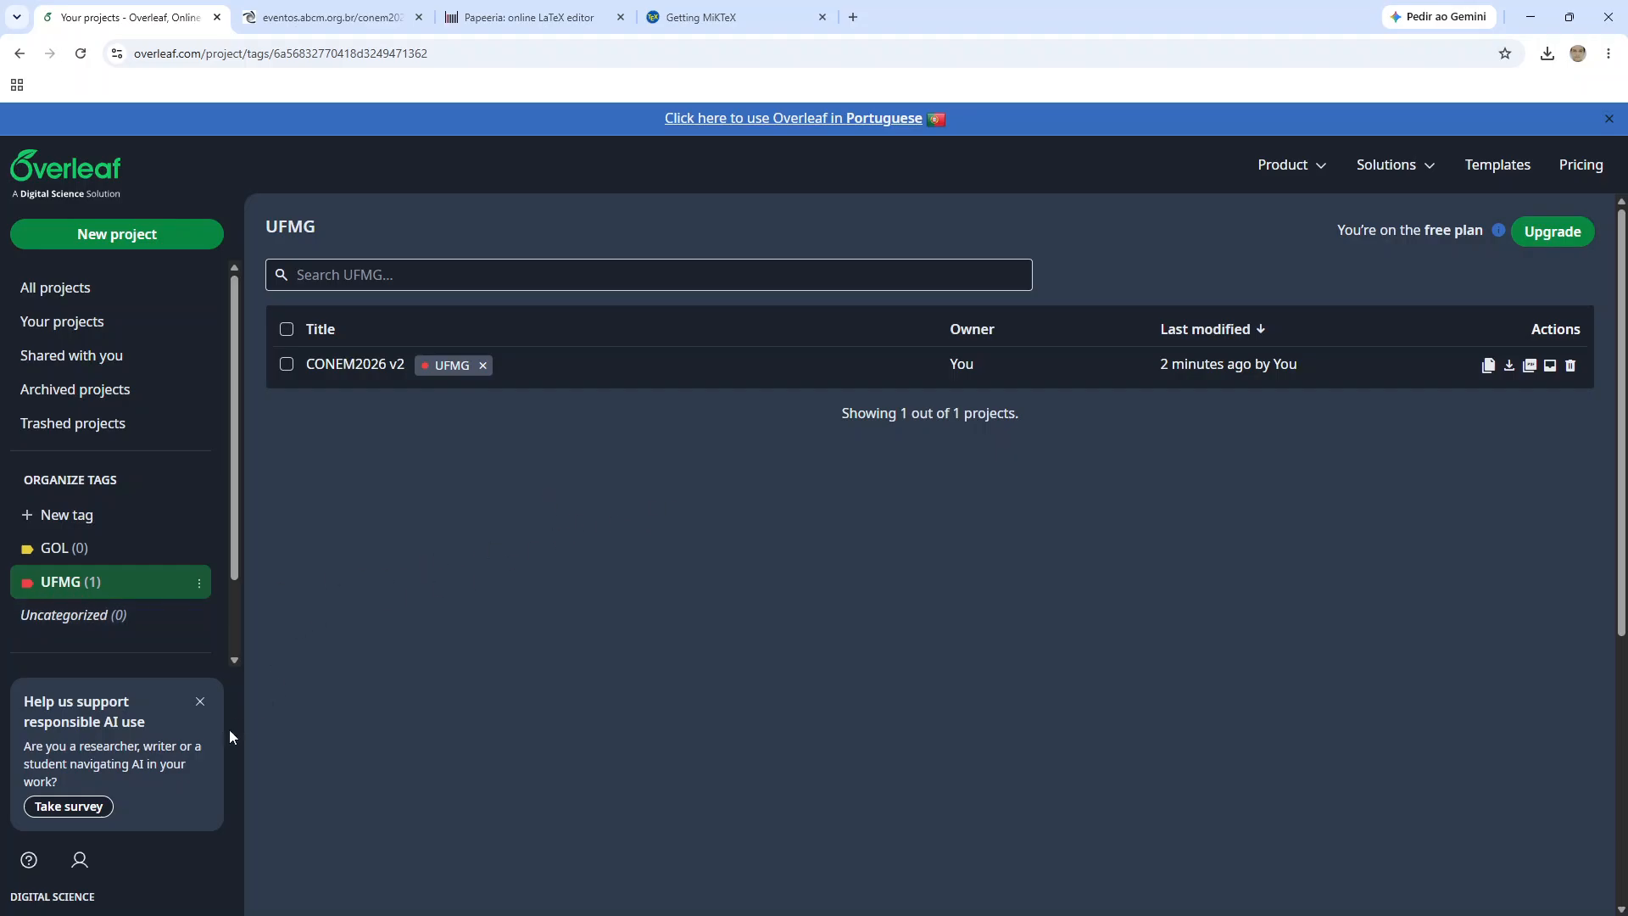
click(200, 701)
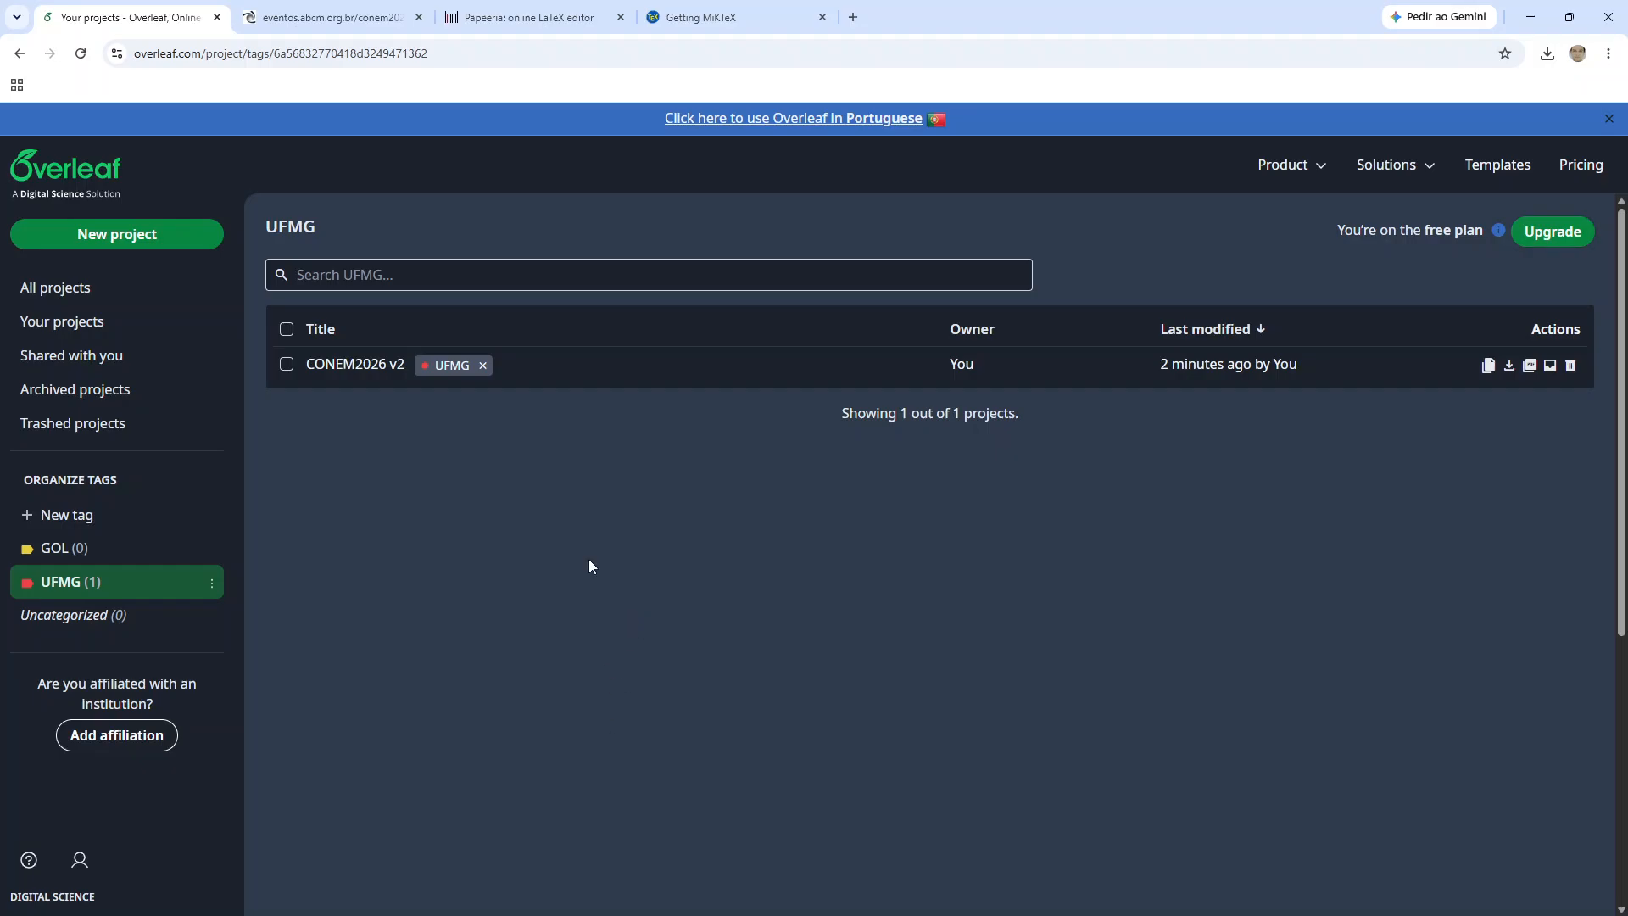
click(519, 17)
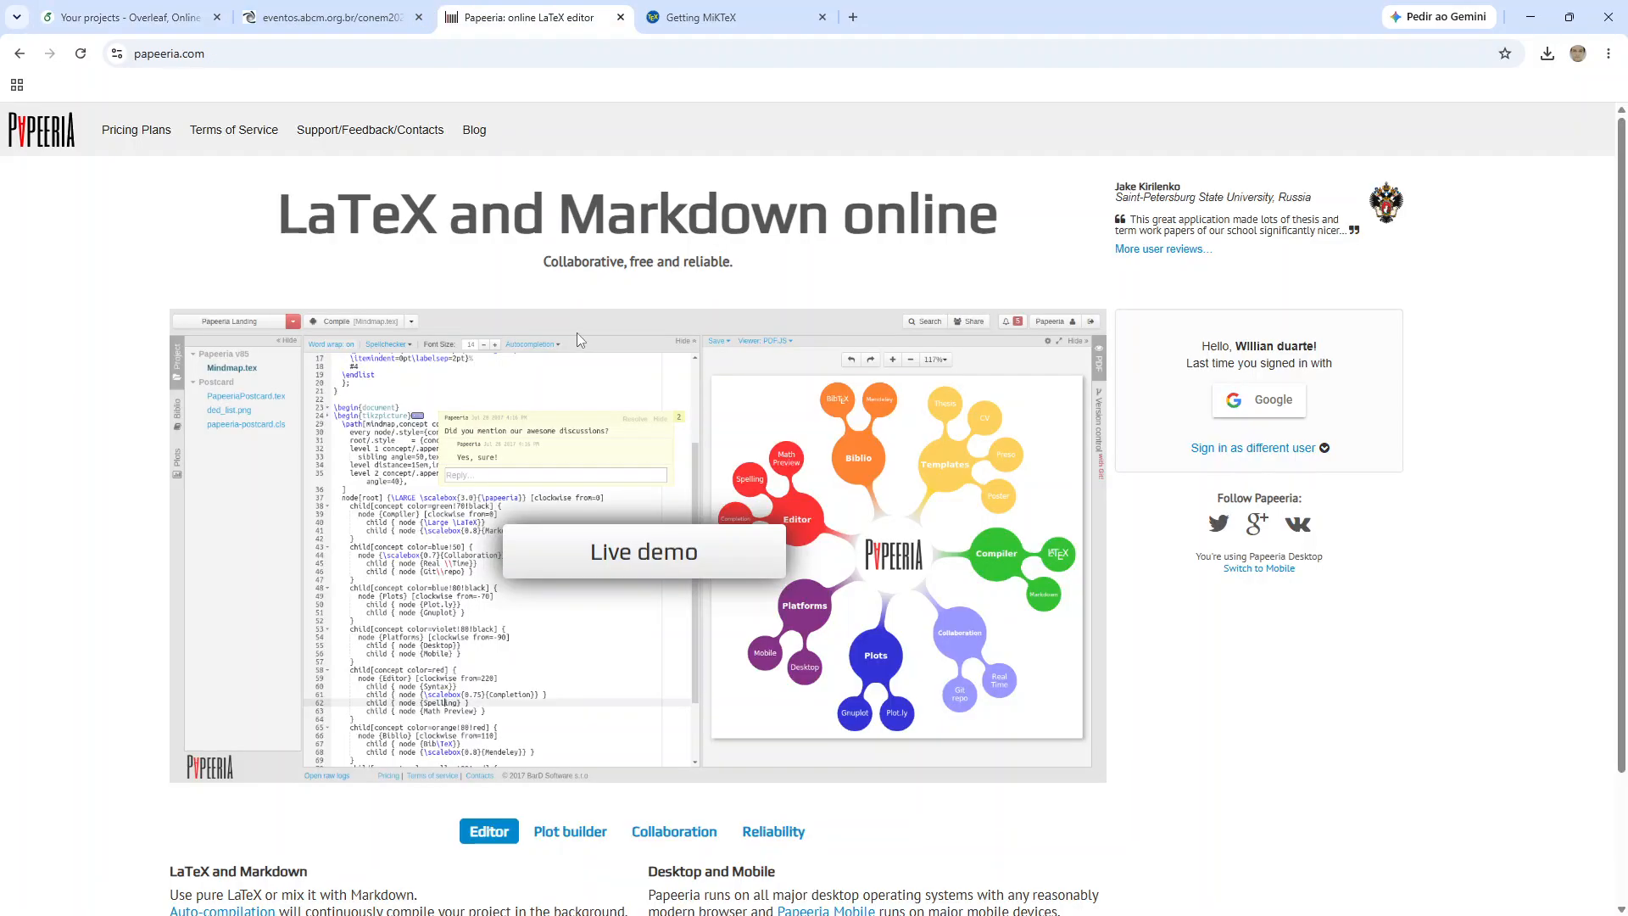
click(131, 17)
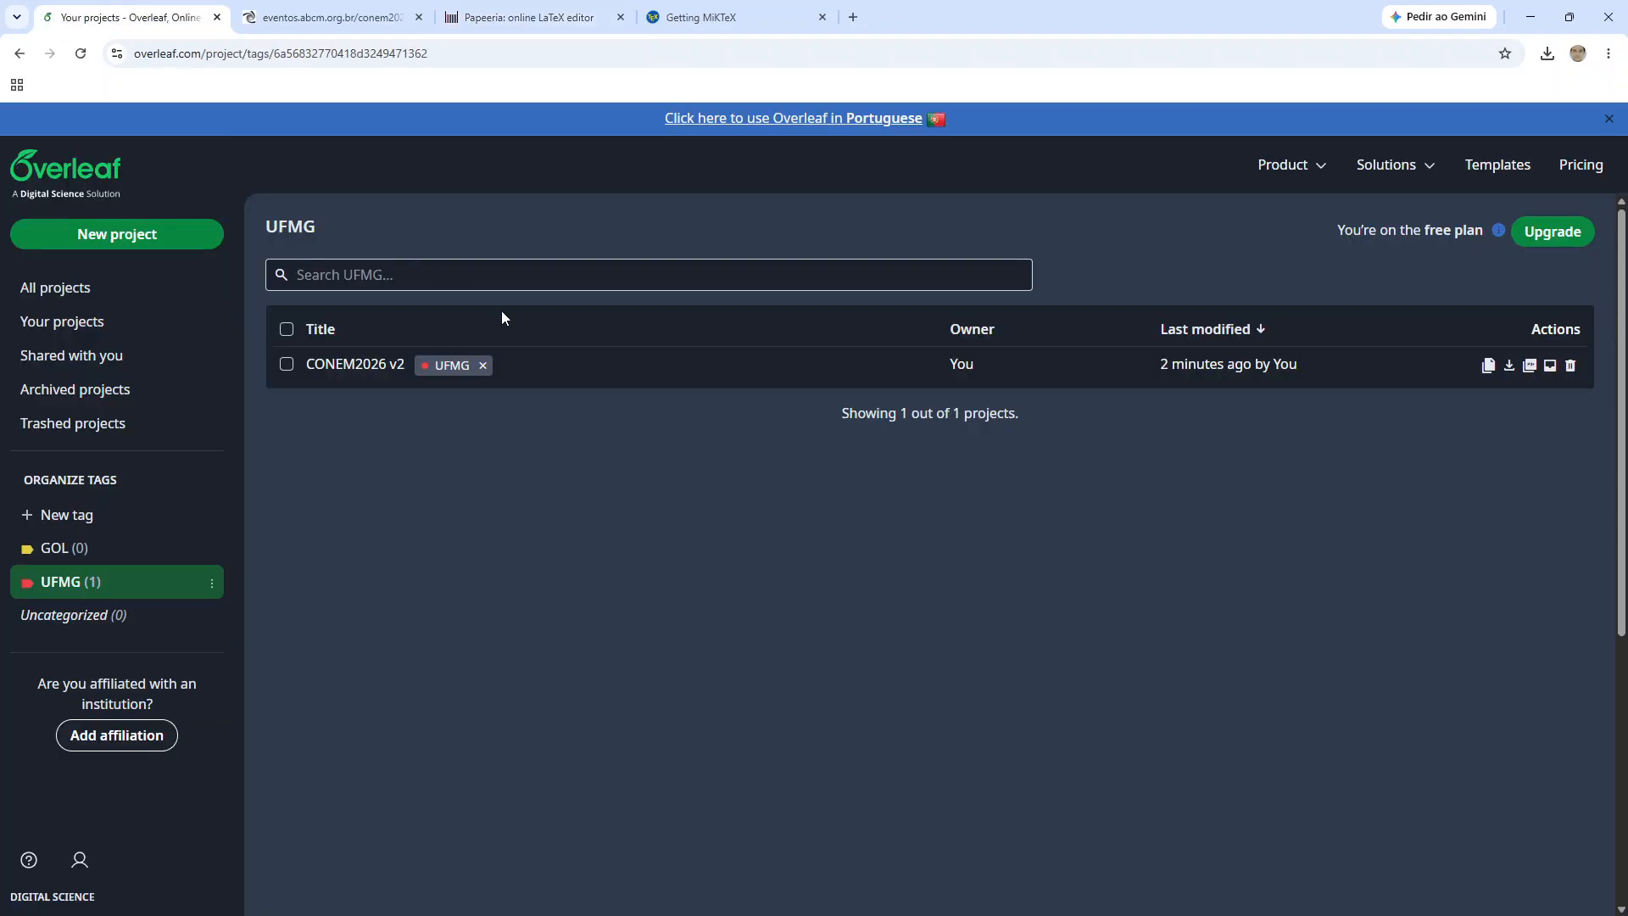
Step: Open the CONEM2026 v2 project and check its recompile options without changing them
click(334, 364)
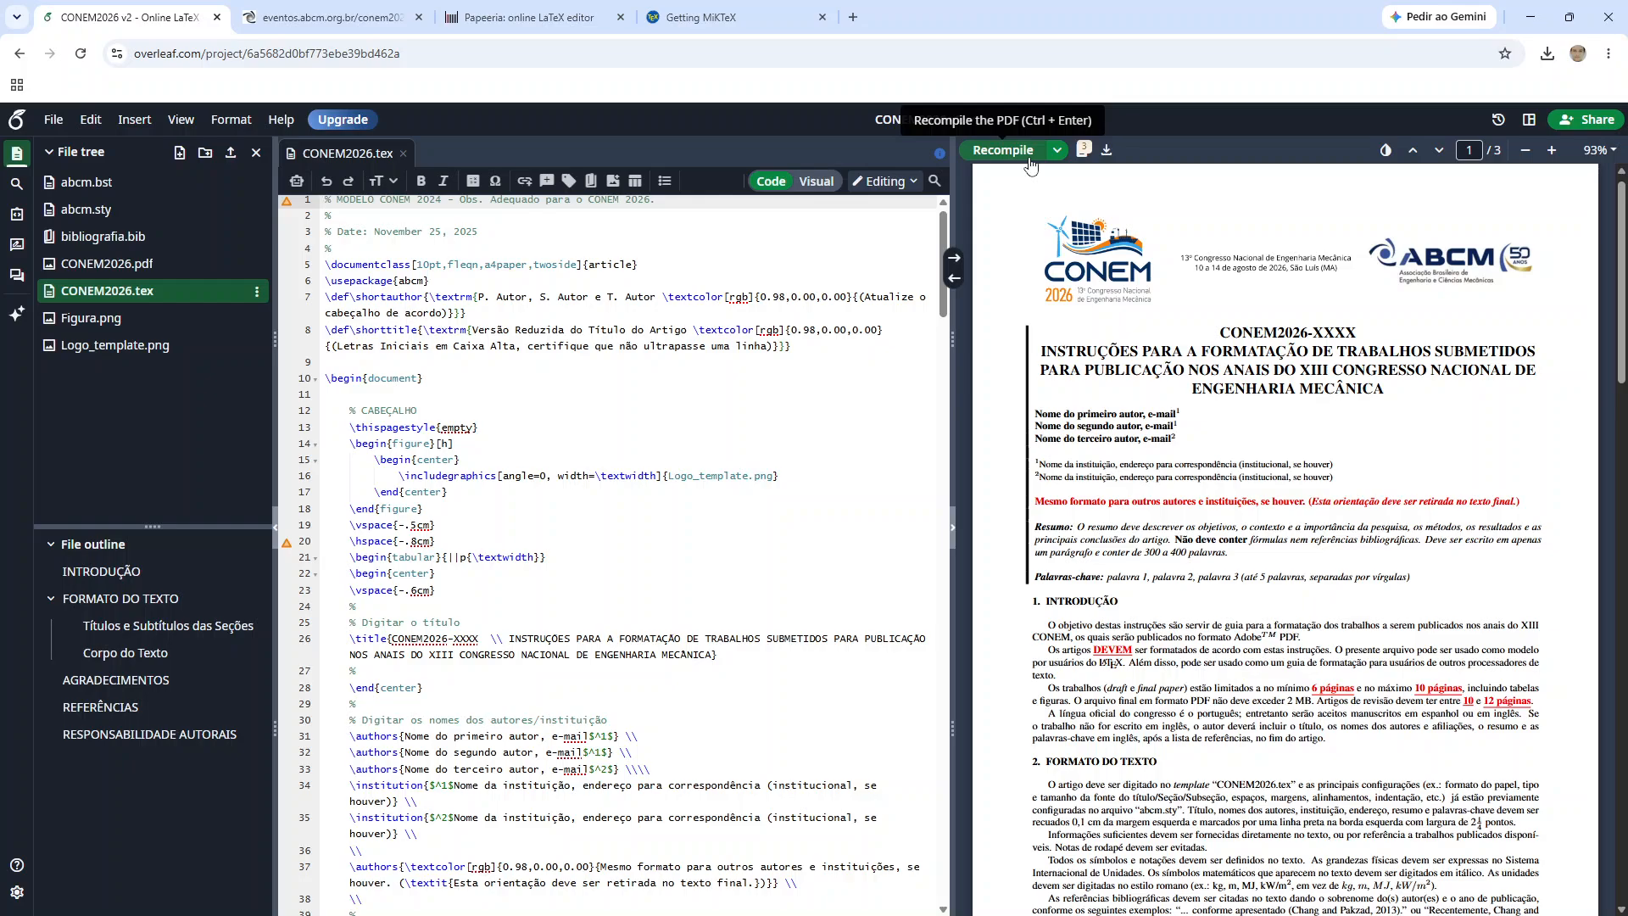
click(1056, 152)
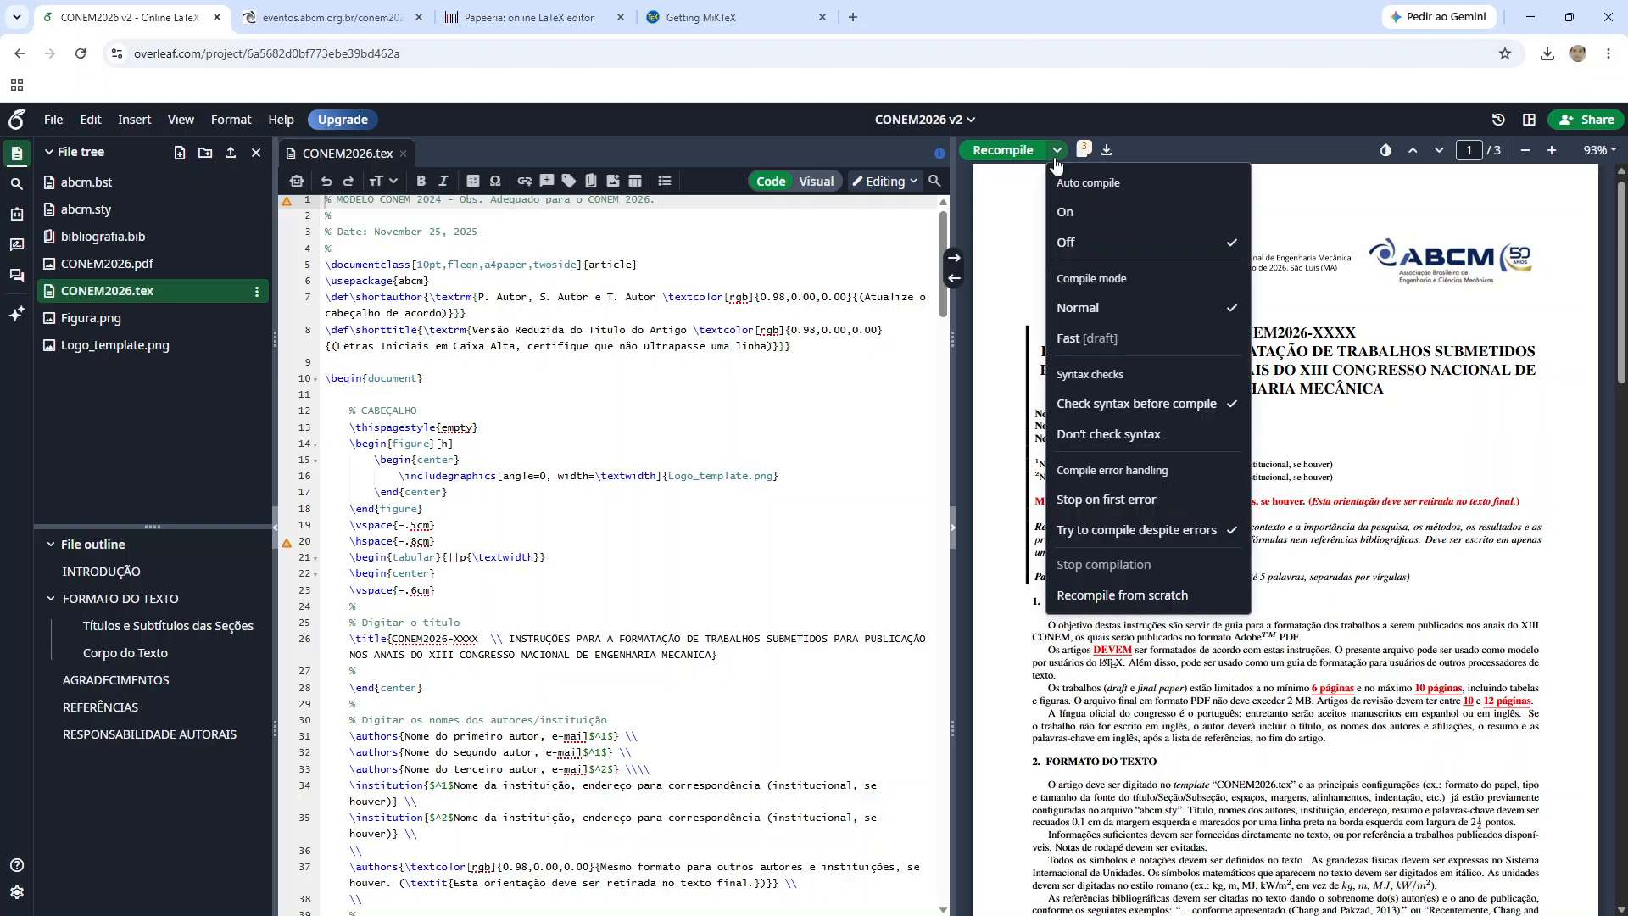
click(981, 227)
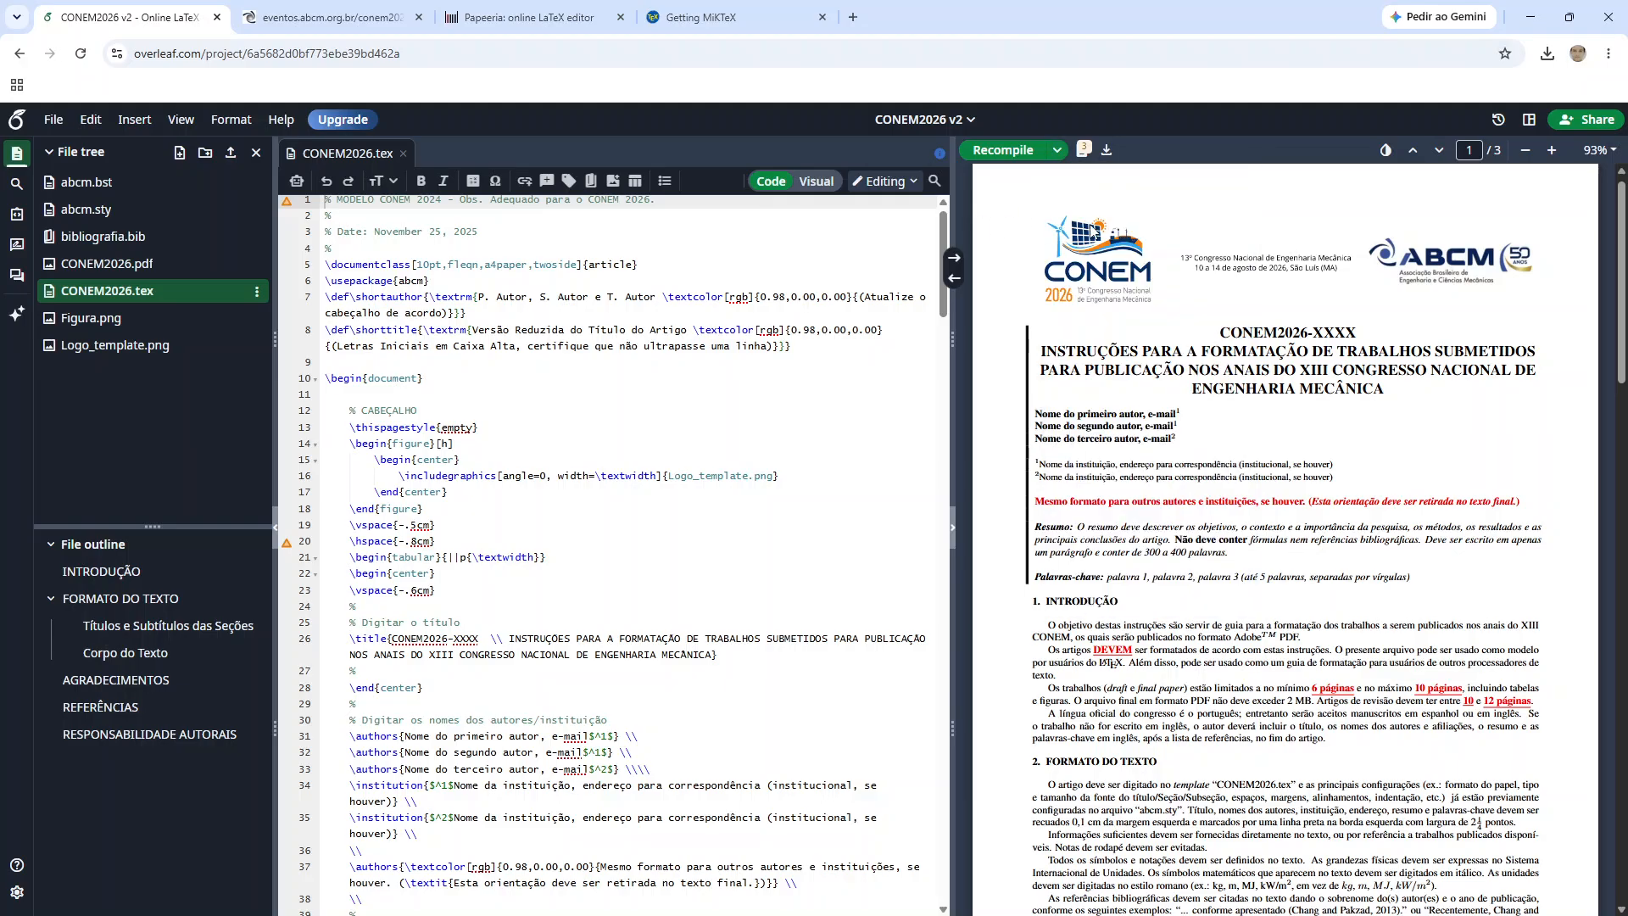
Step: Look through all pages of the compiled CONEM2026 PDF and return to its first page
scroll(1212, 445, down, 4)
scroll(1212, 448, down, 20)
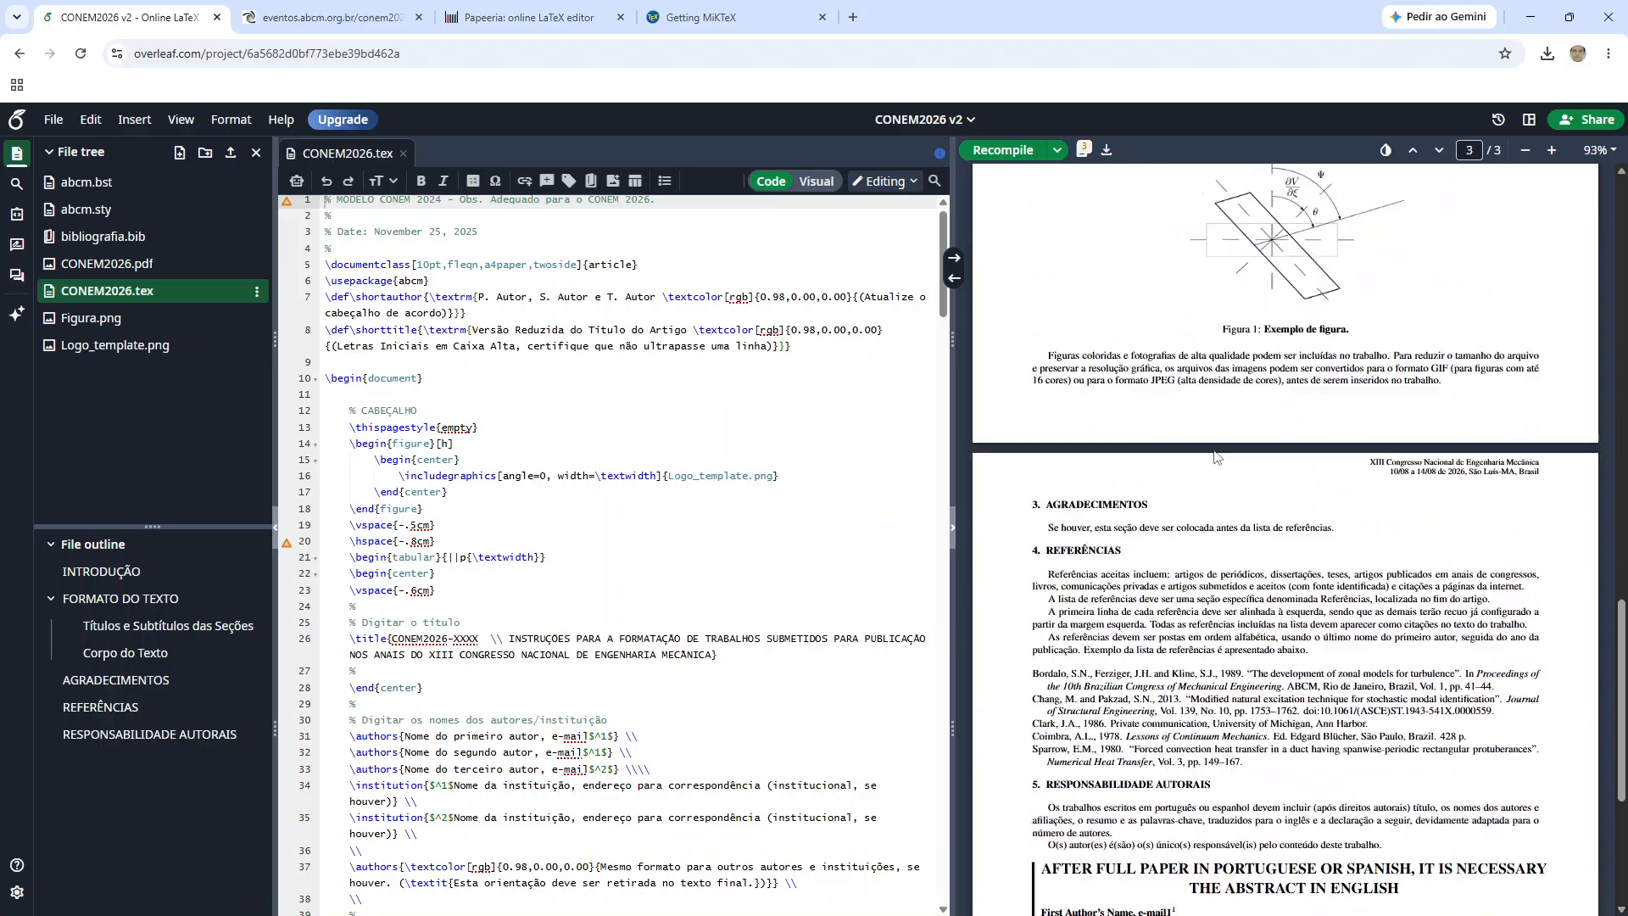
scroll(1214, 450, up, 20)
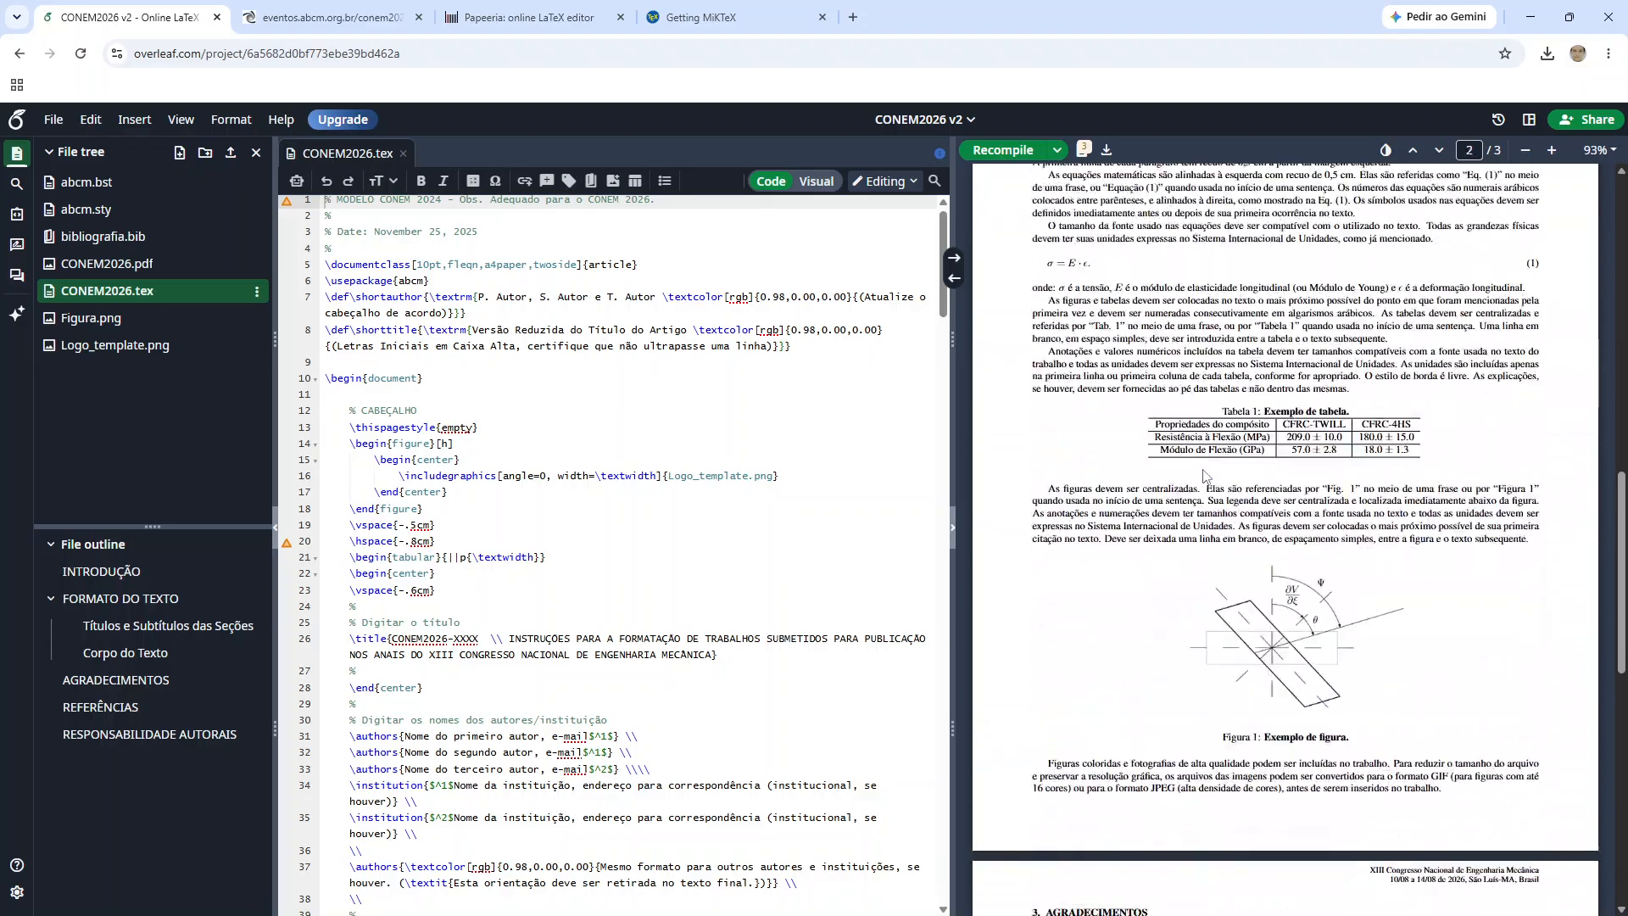
scroll(1174, 356, down, 20)
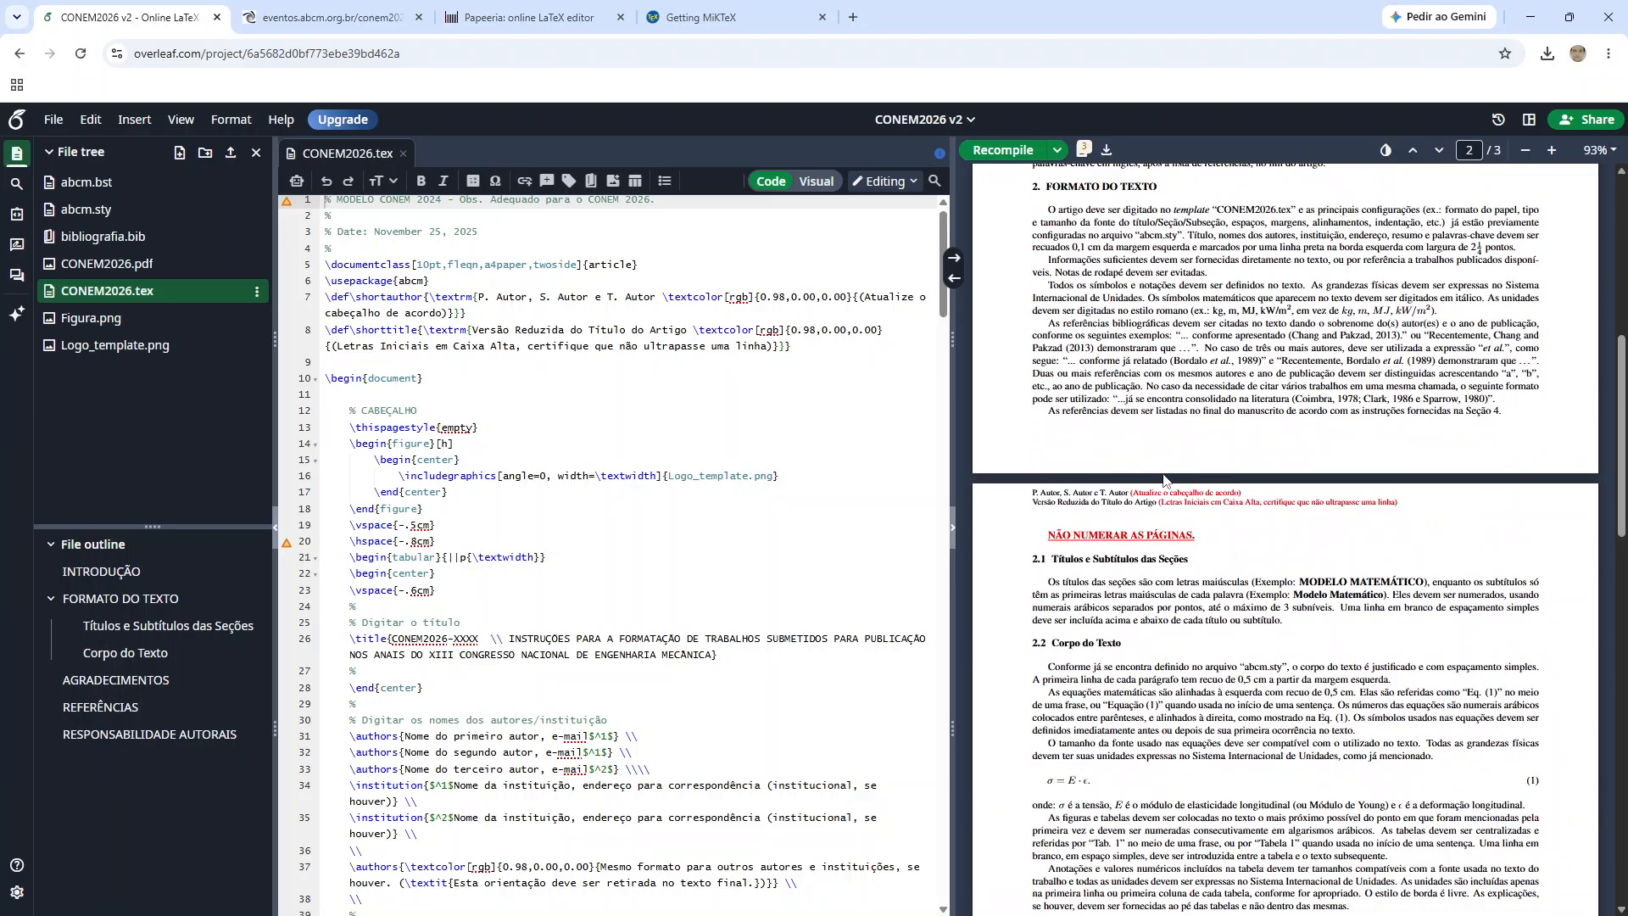
scroll(1182, 458, down, 1)
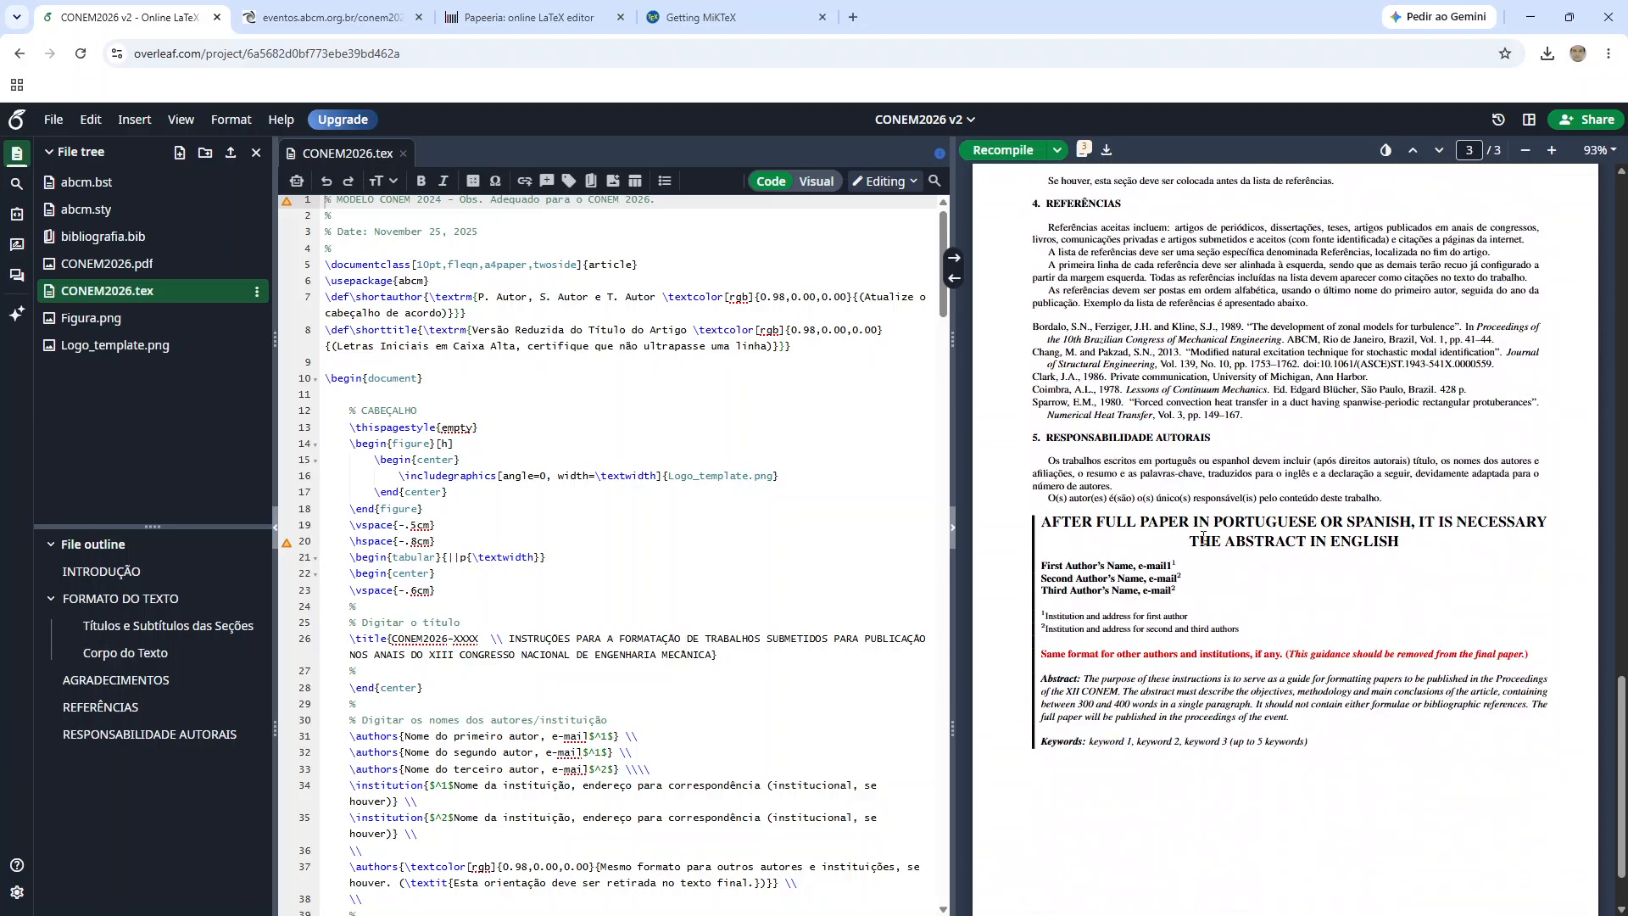
scroll(1202, 536, down, 2)
scroll(1127, 623, up, 20)
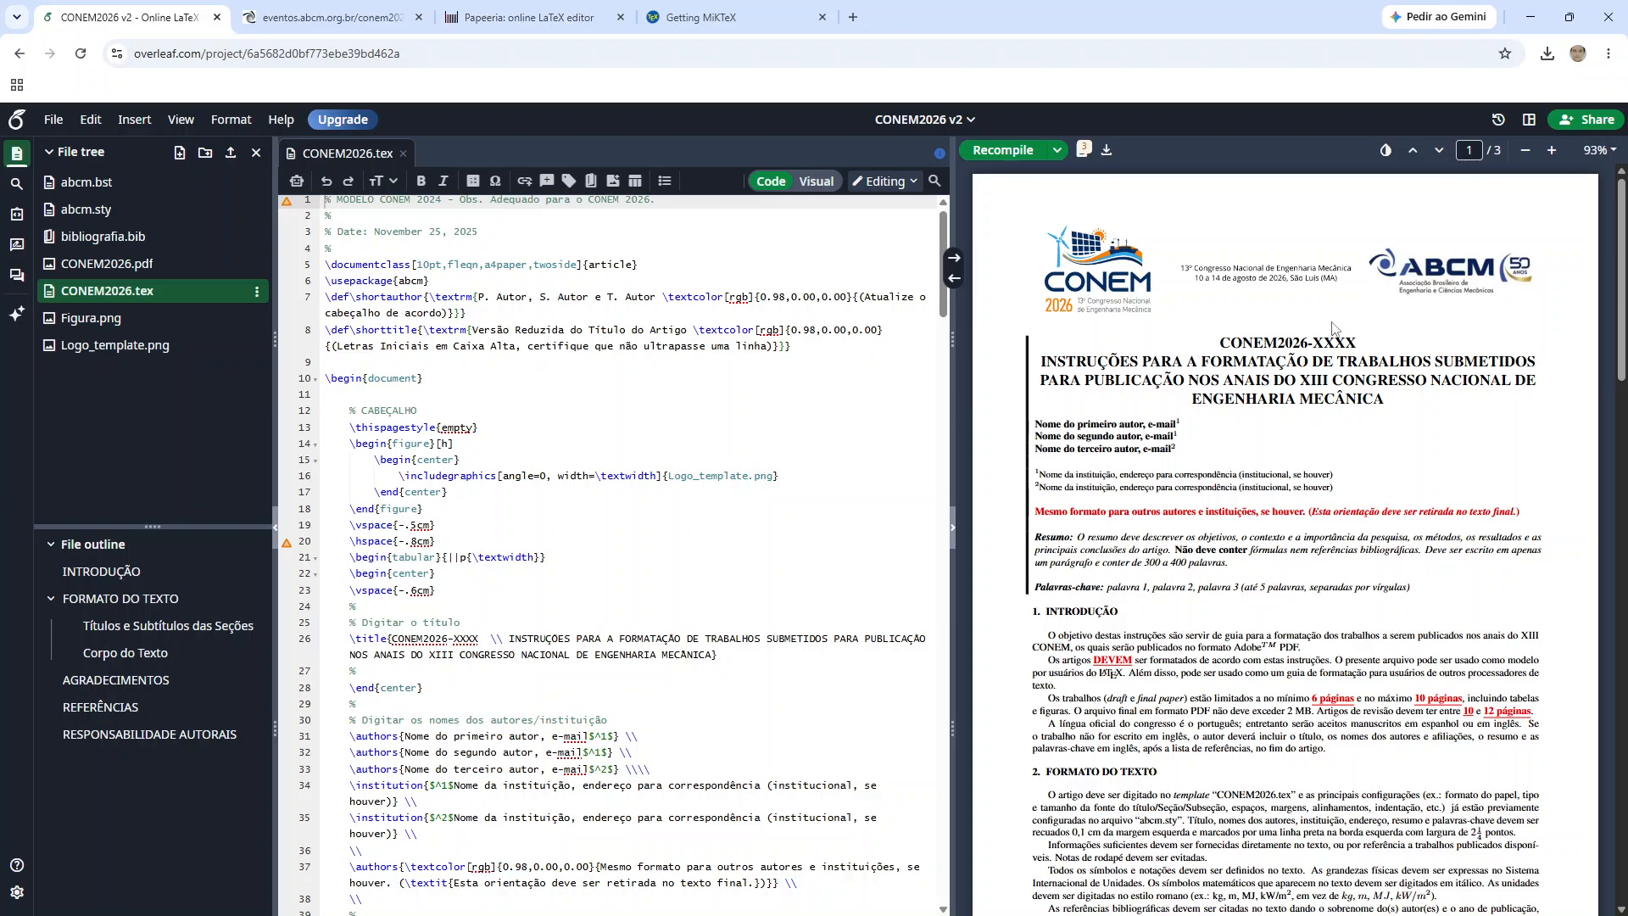
Step: Switch to the Papeeria site and sign in with Google, using the second listed account
click(583, 9)
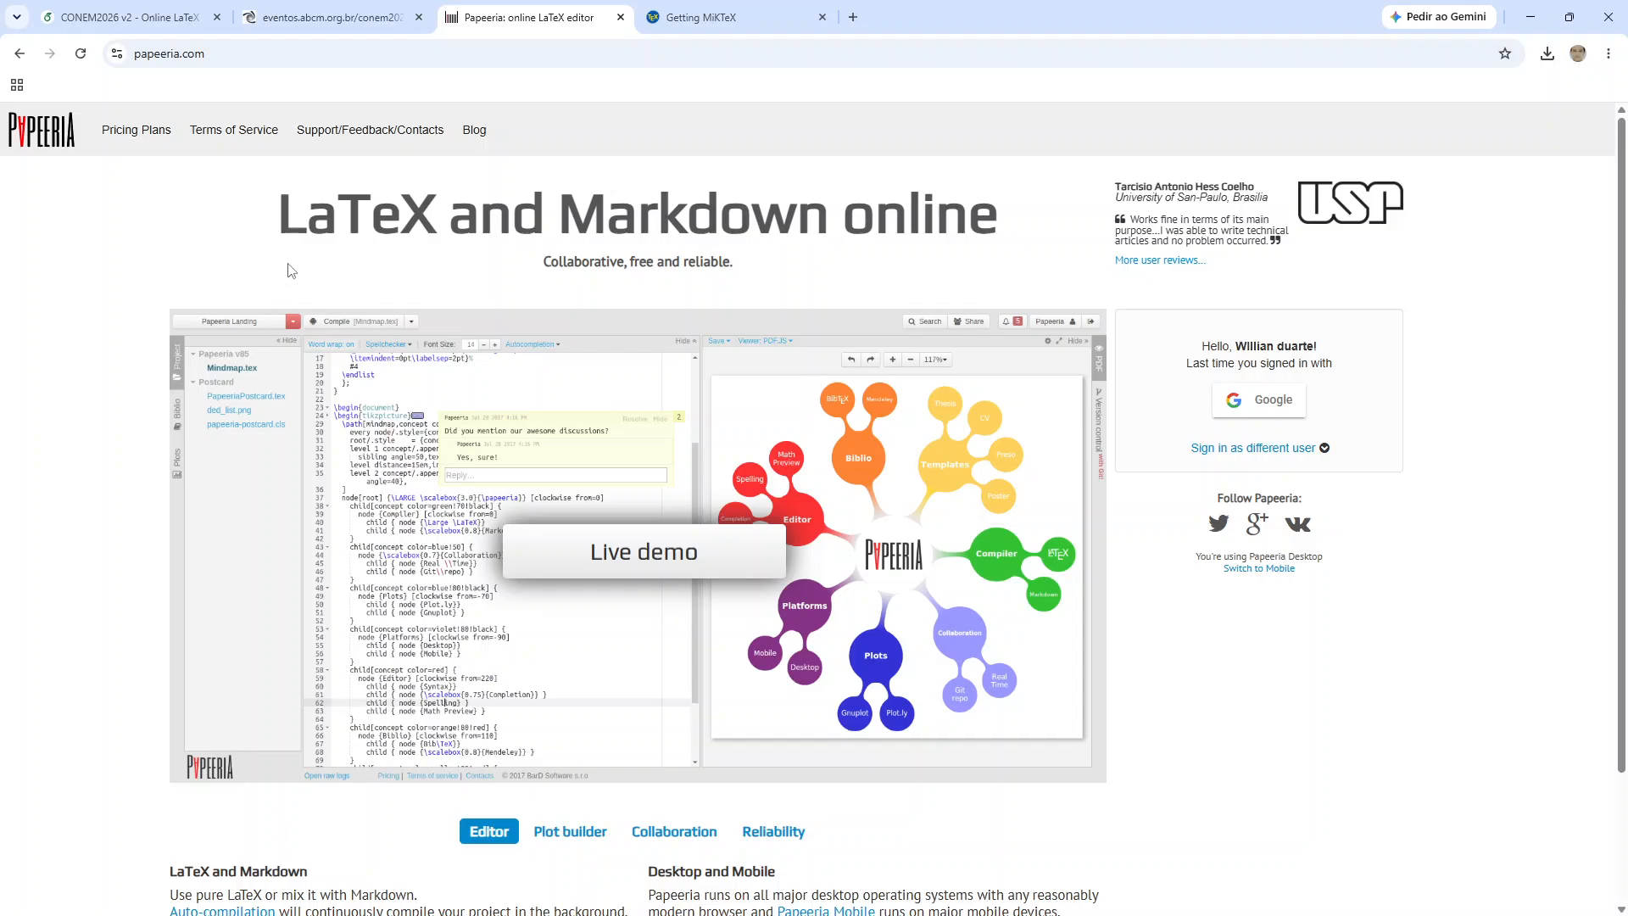
click(1255, 413)
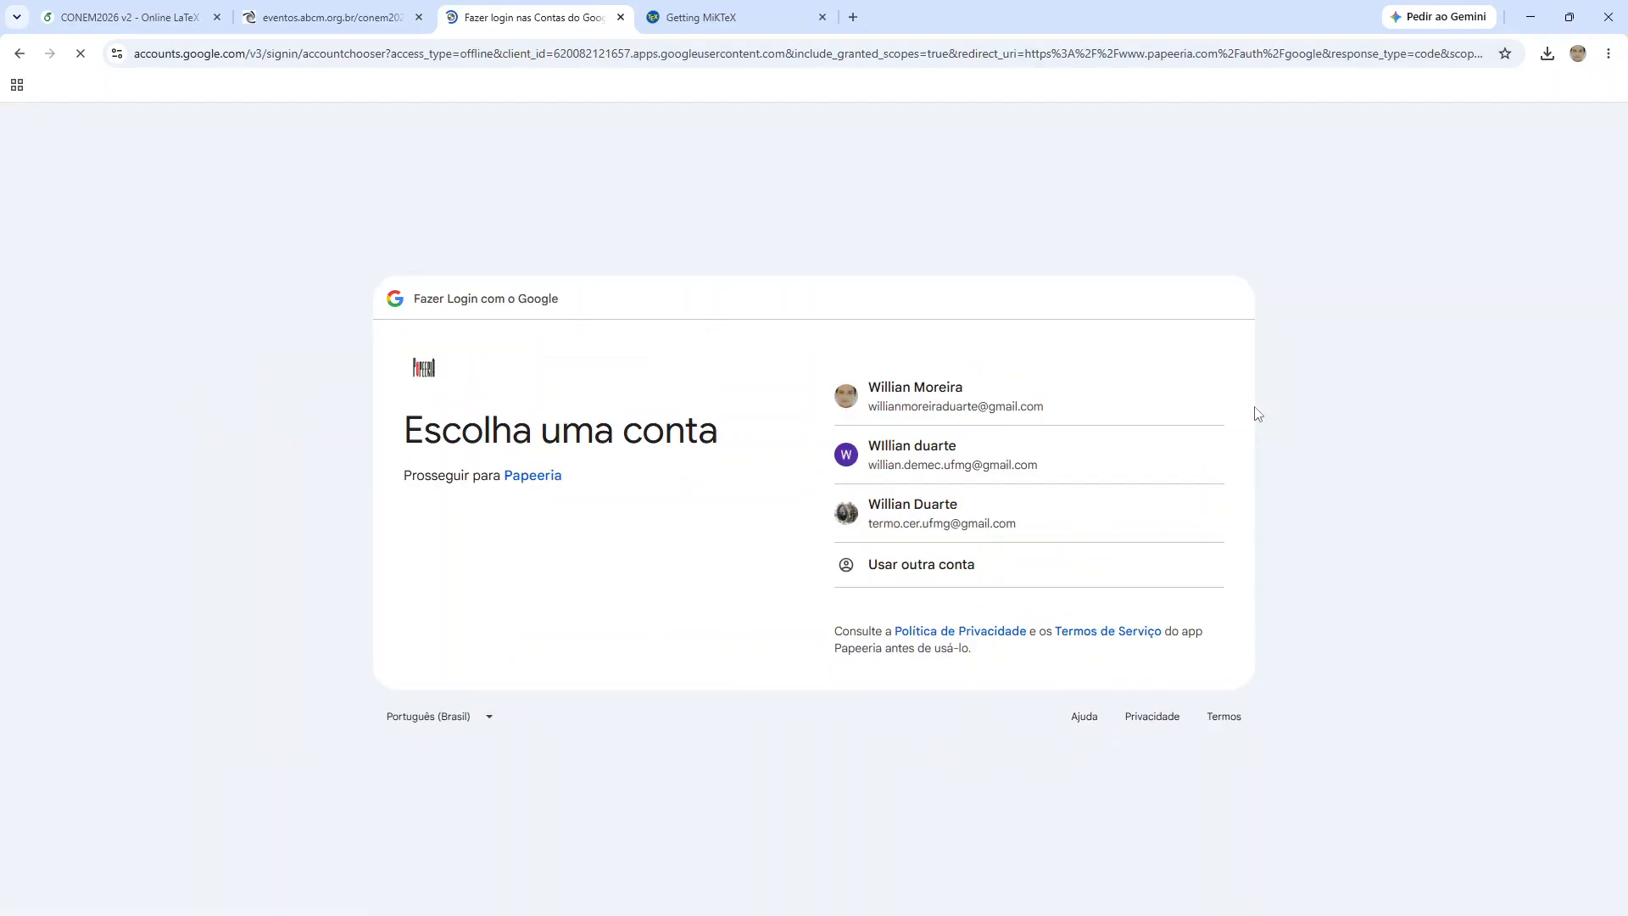
click(882, 458)
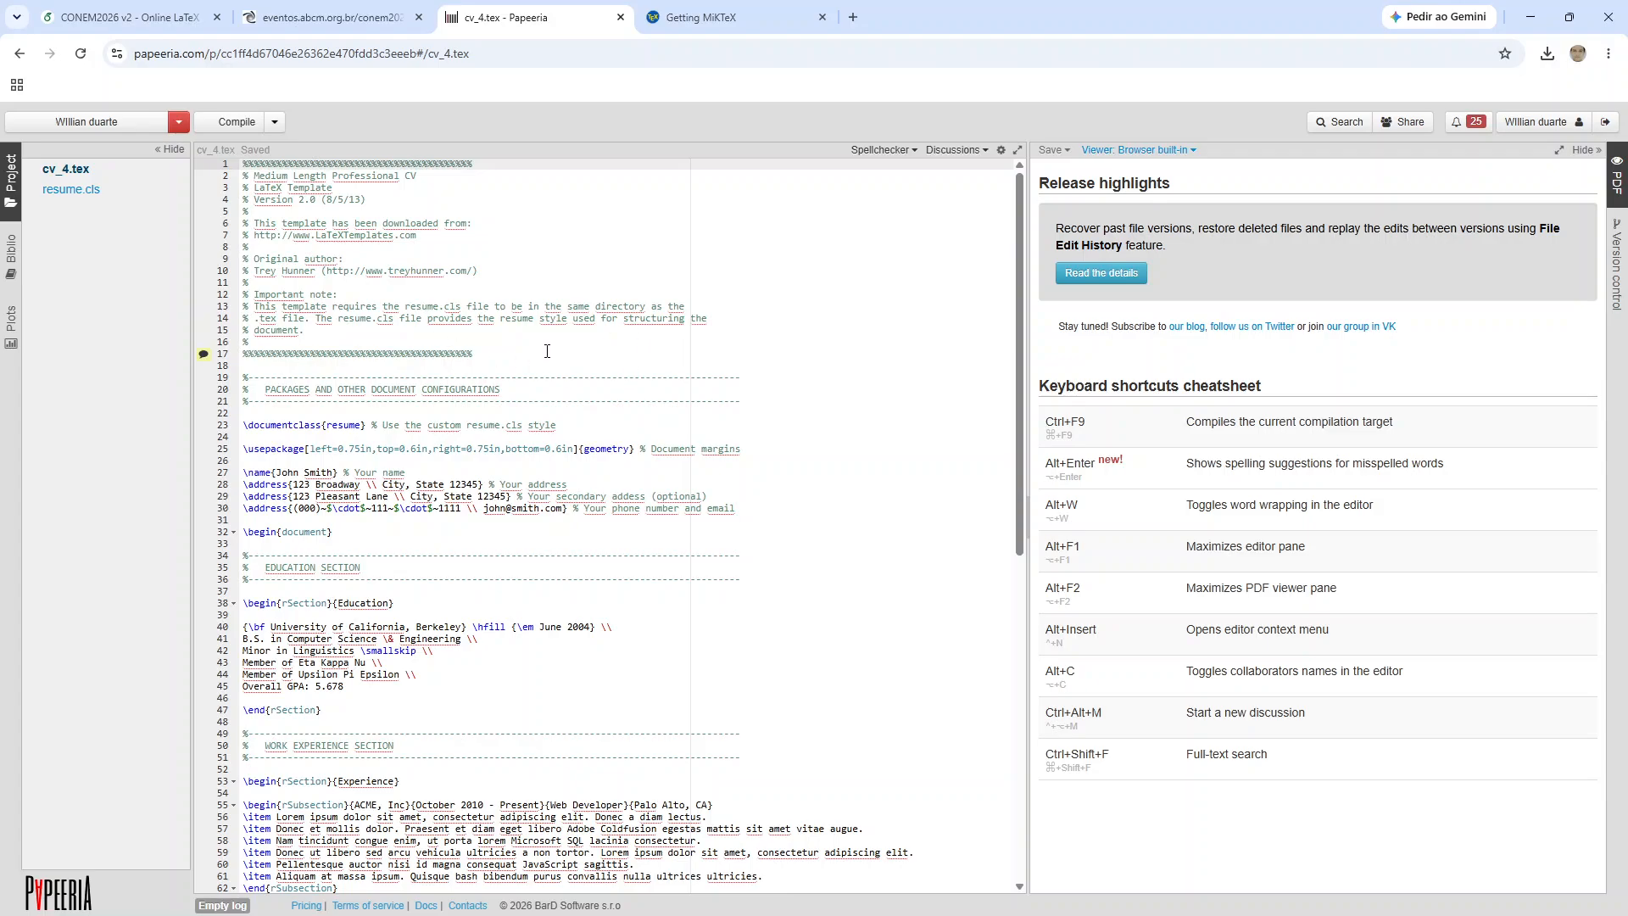
Step: Compile cv_4.tex and look over its LaTeX source beside the resulting PDF with the page thumbnails hidden
click(236, 122)
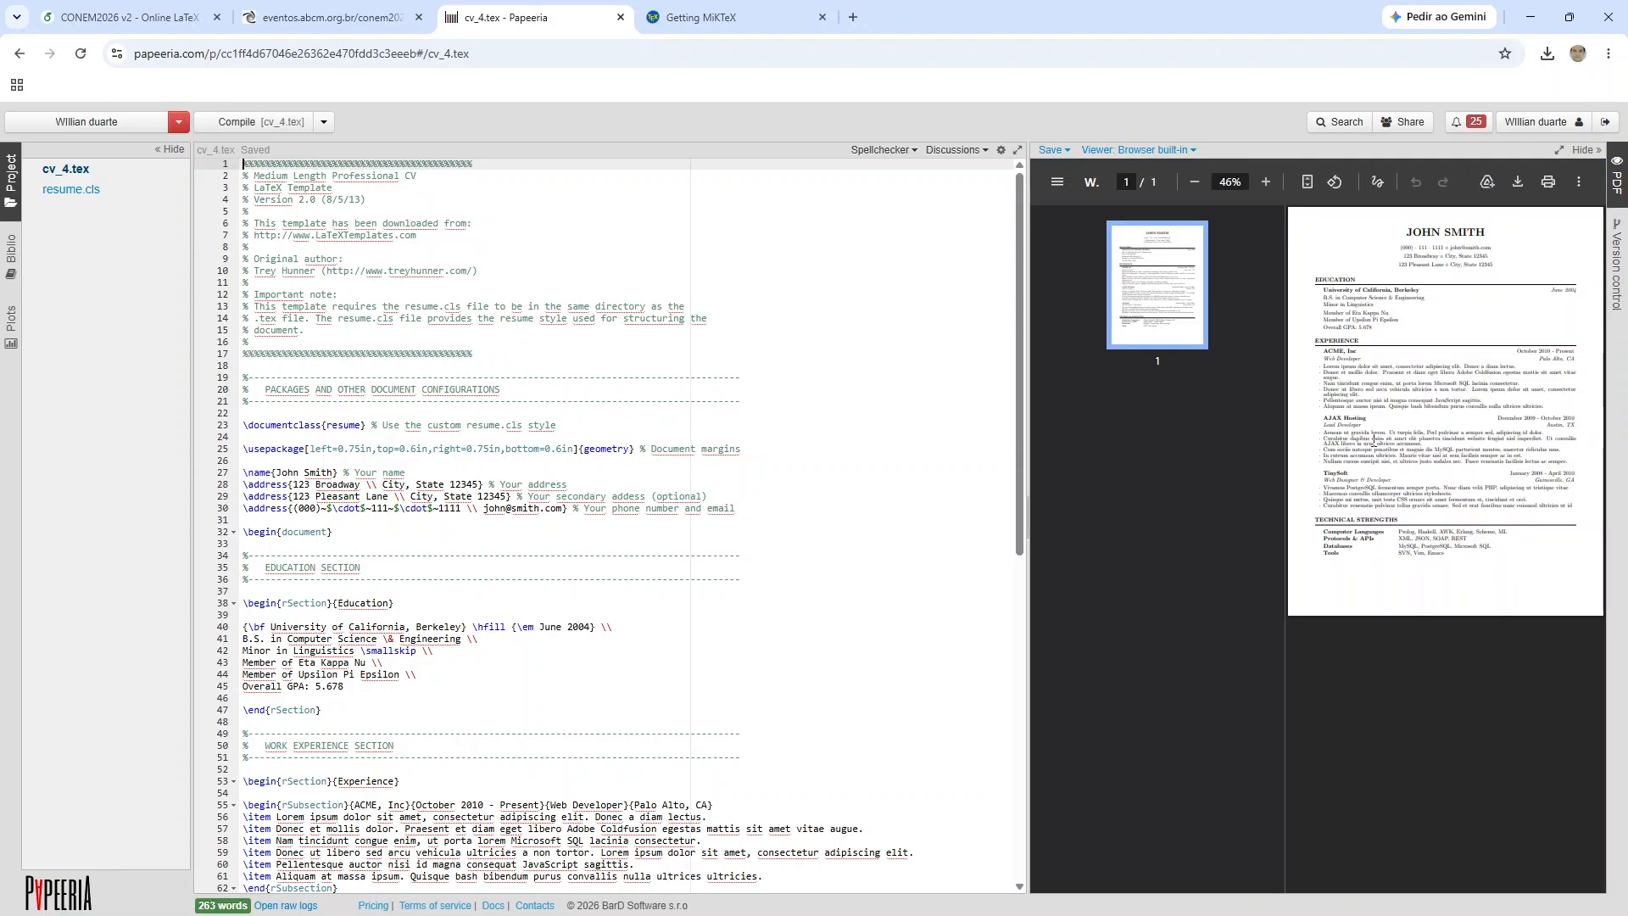
click(1057, 188)
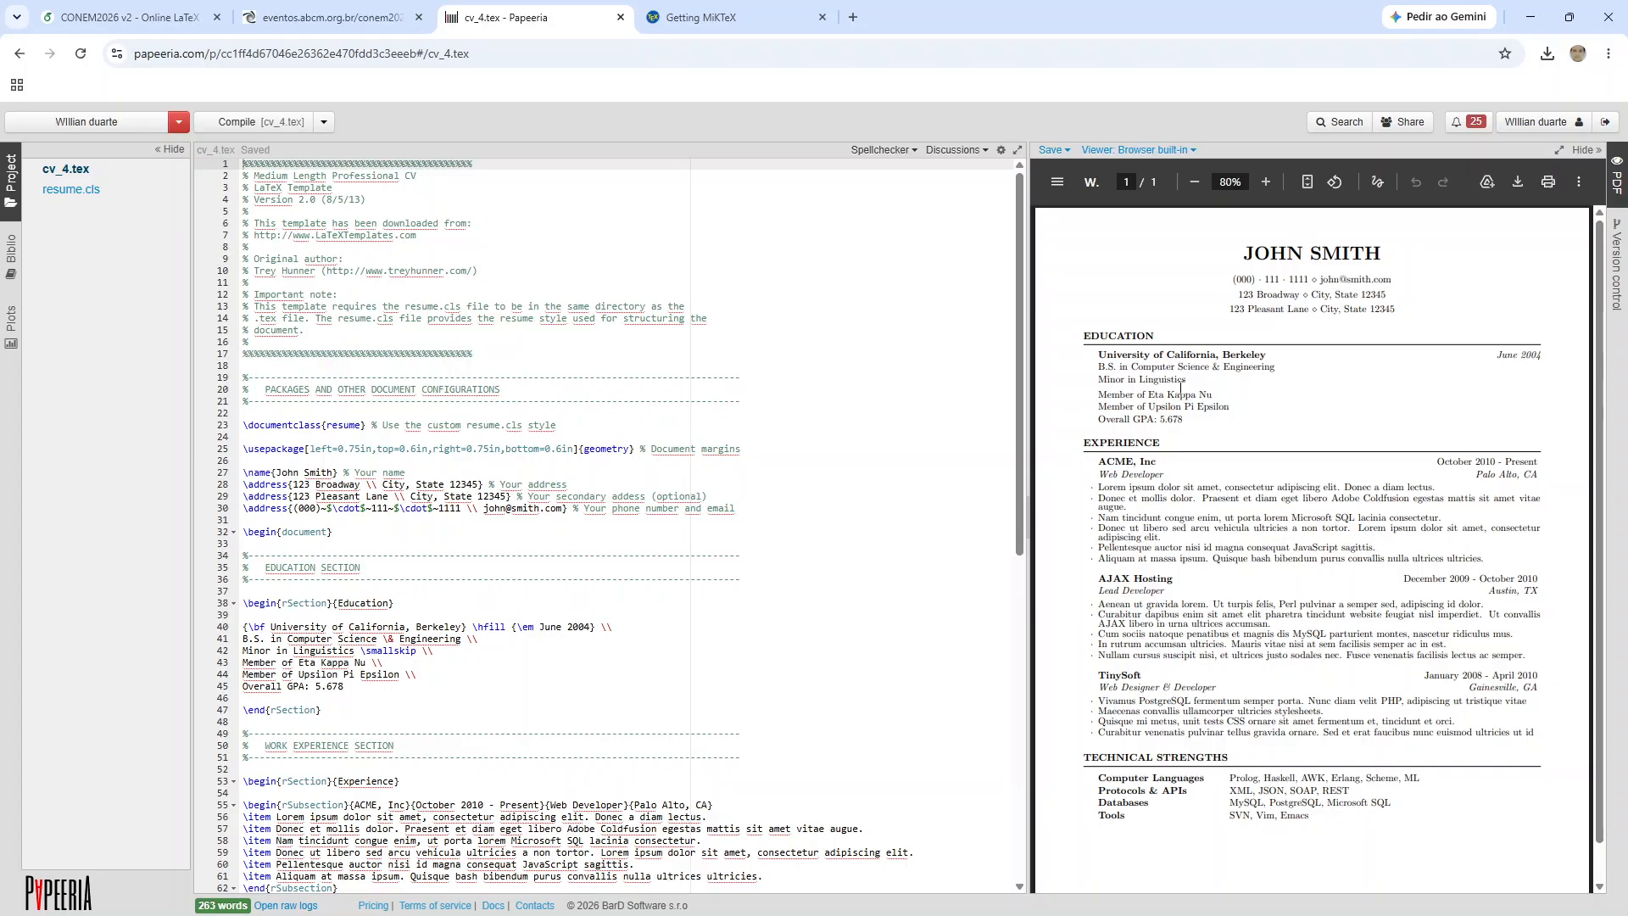
scroll(442, 534, down, 7)
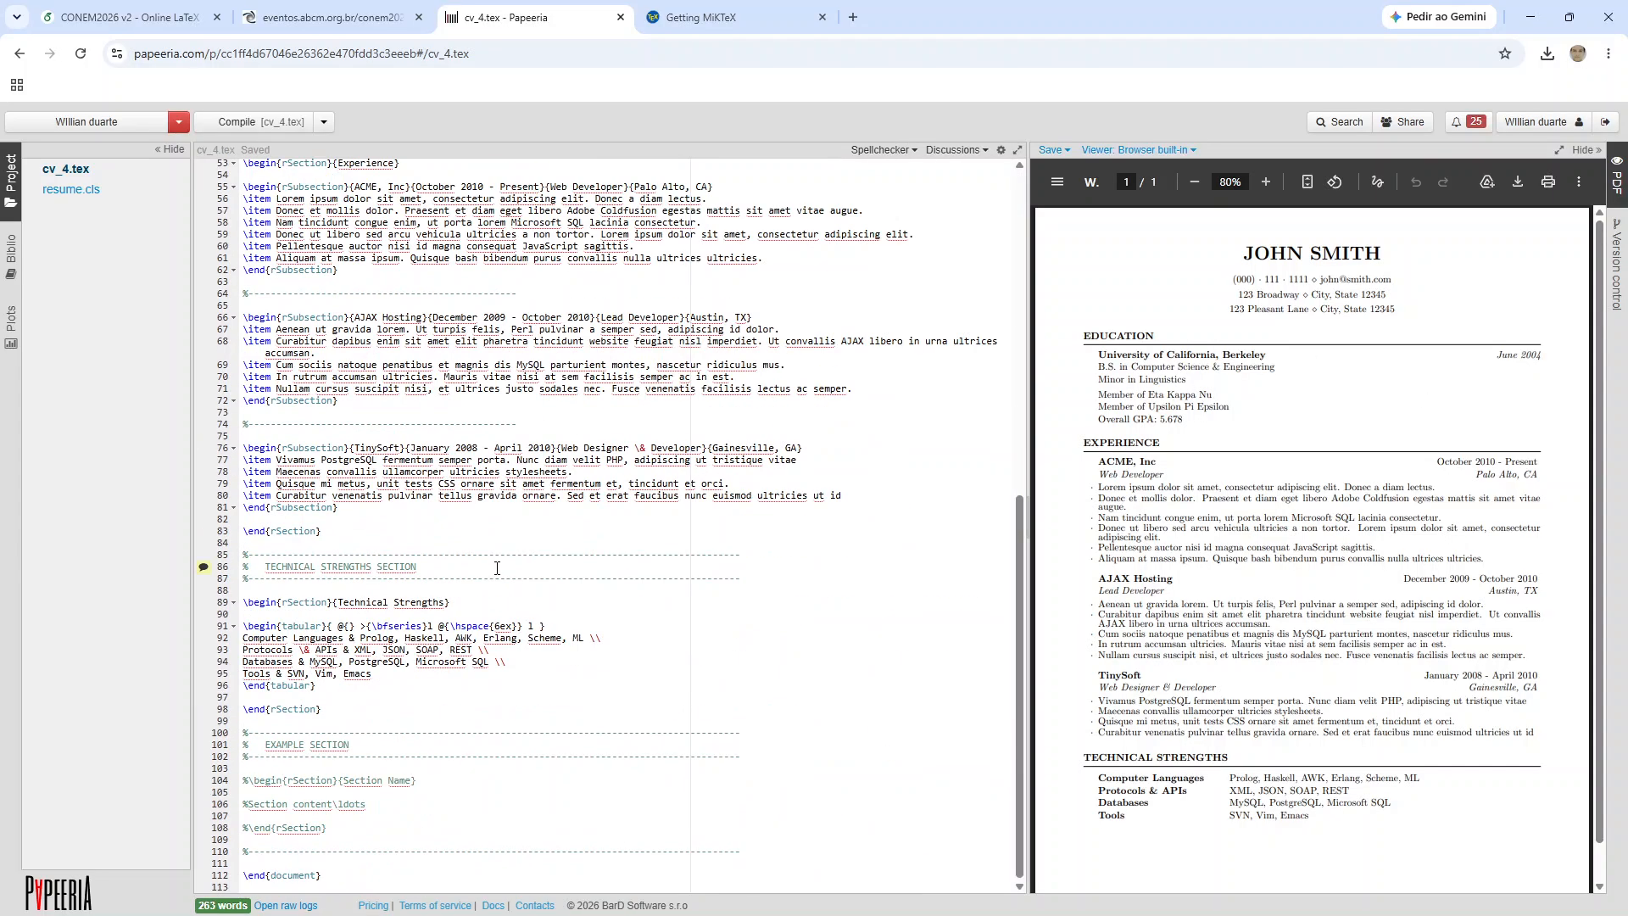
scroll(499, 567, up, 7)
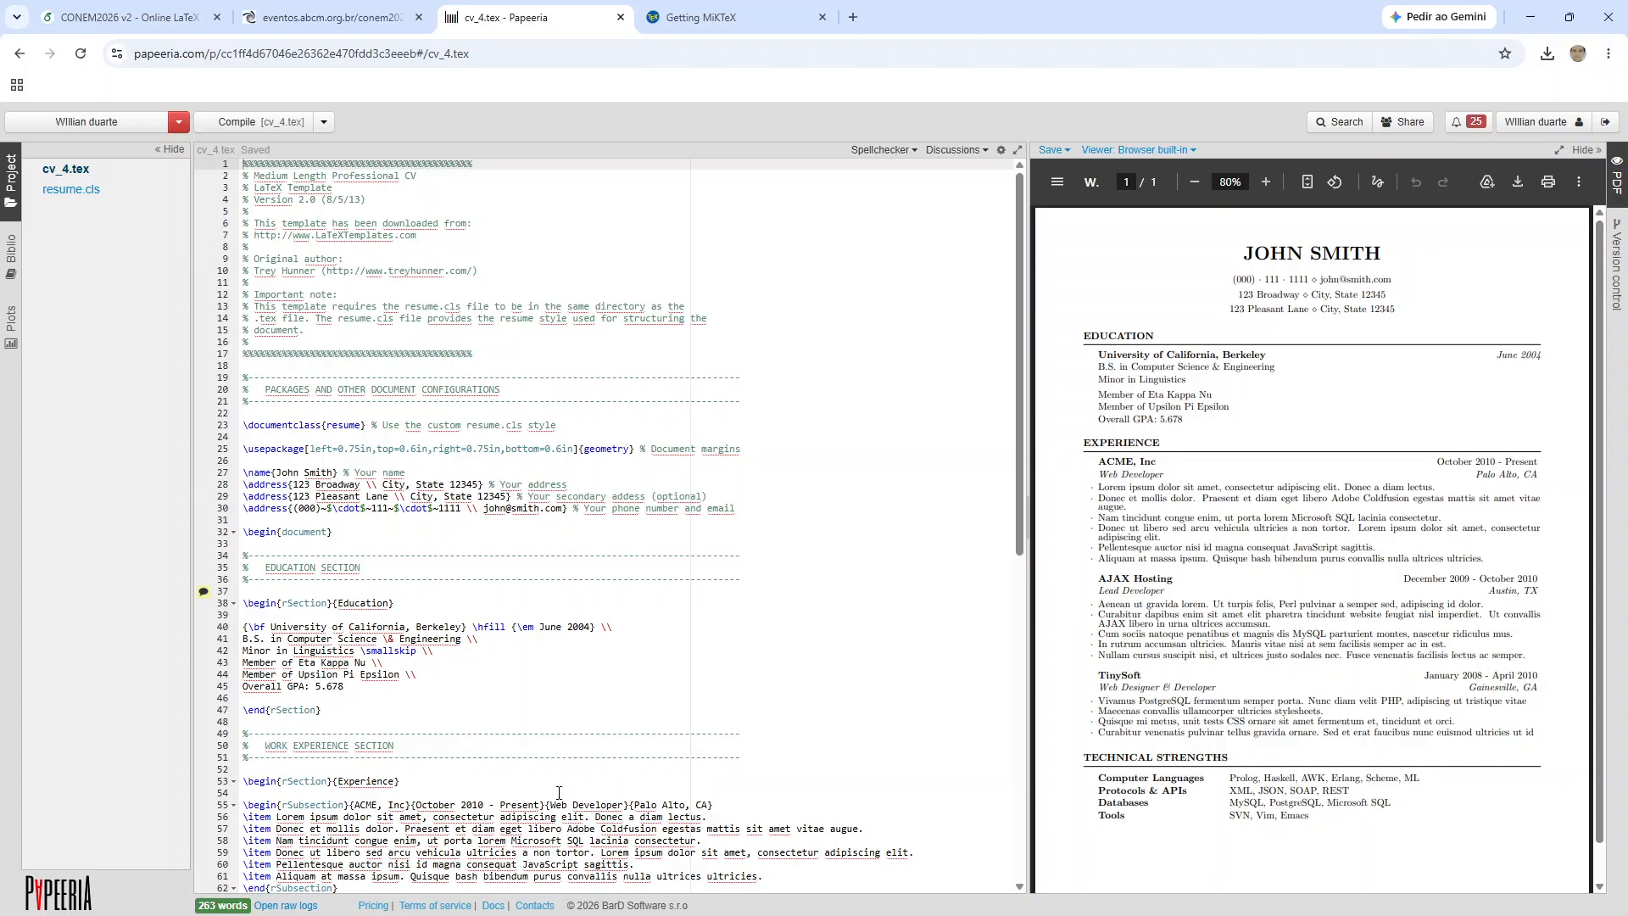
scroll(566, 611, down, 5)
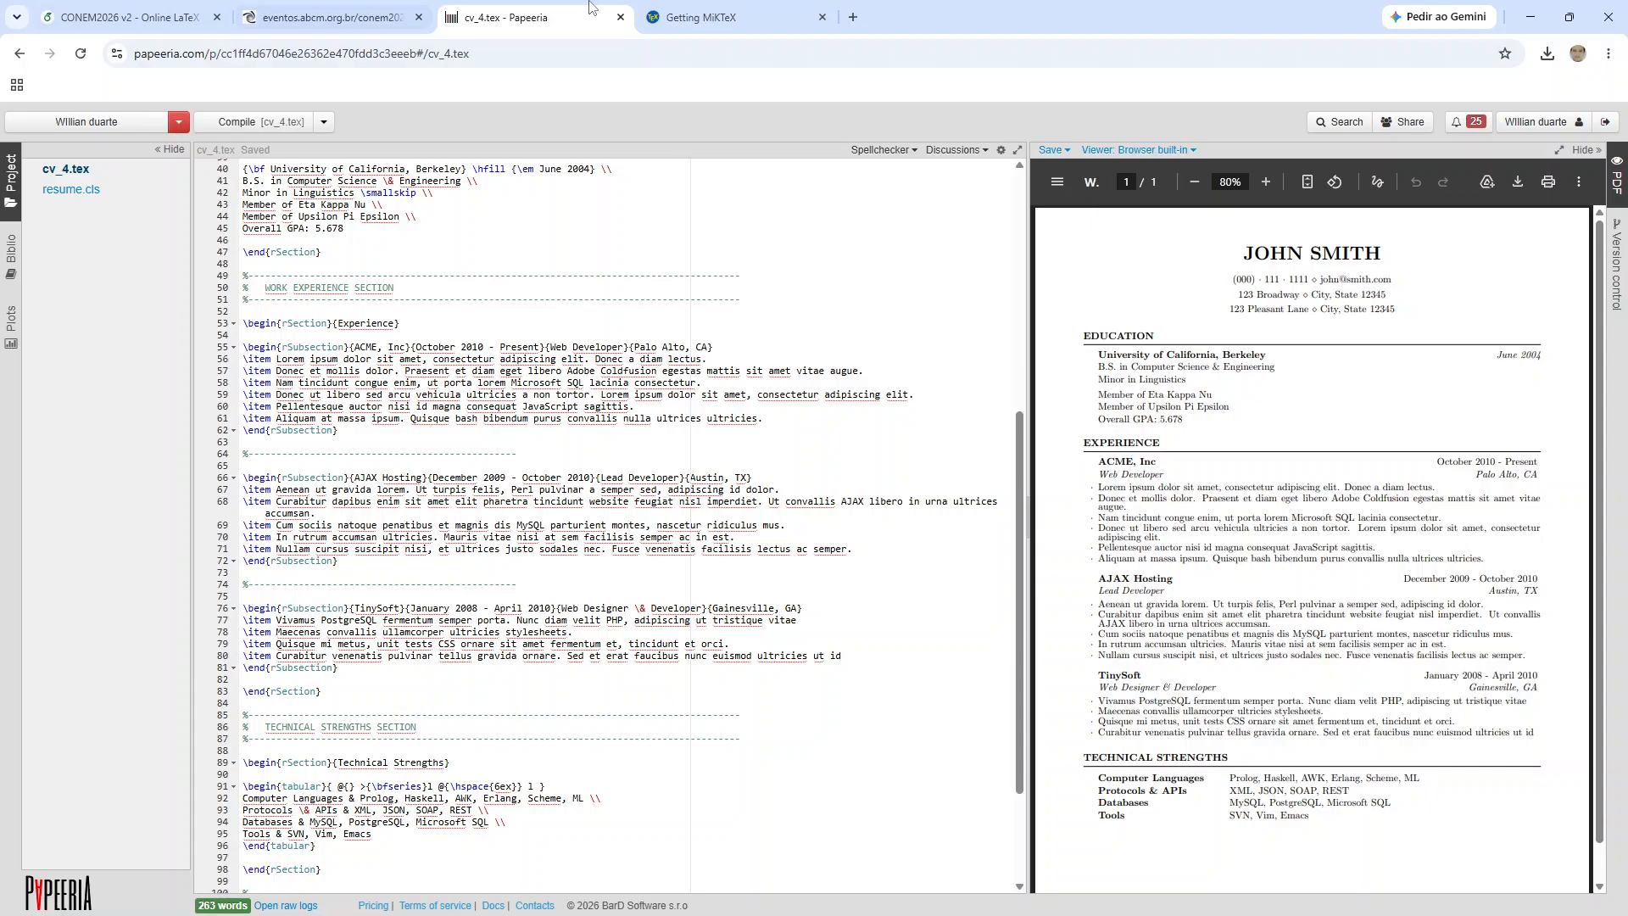
Step: View the Papeeria project dashboard and reopen its only active project
click(178, 125)
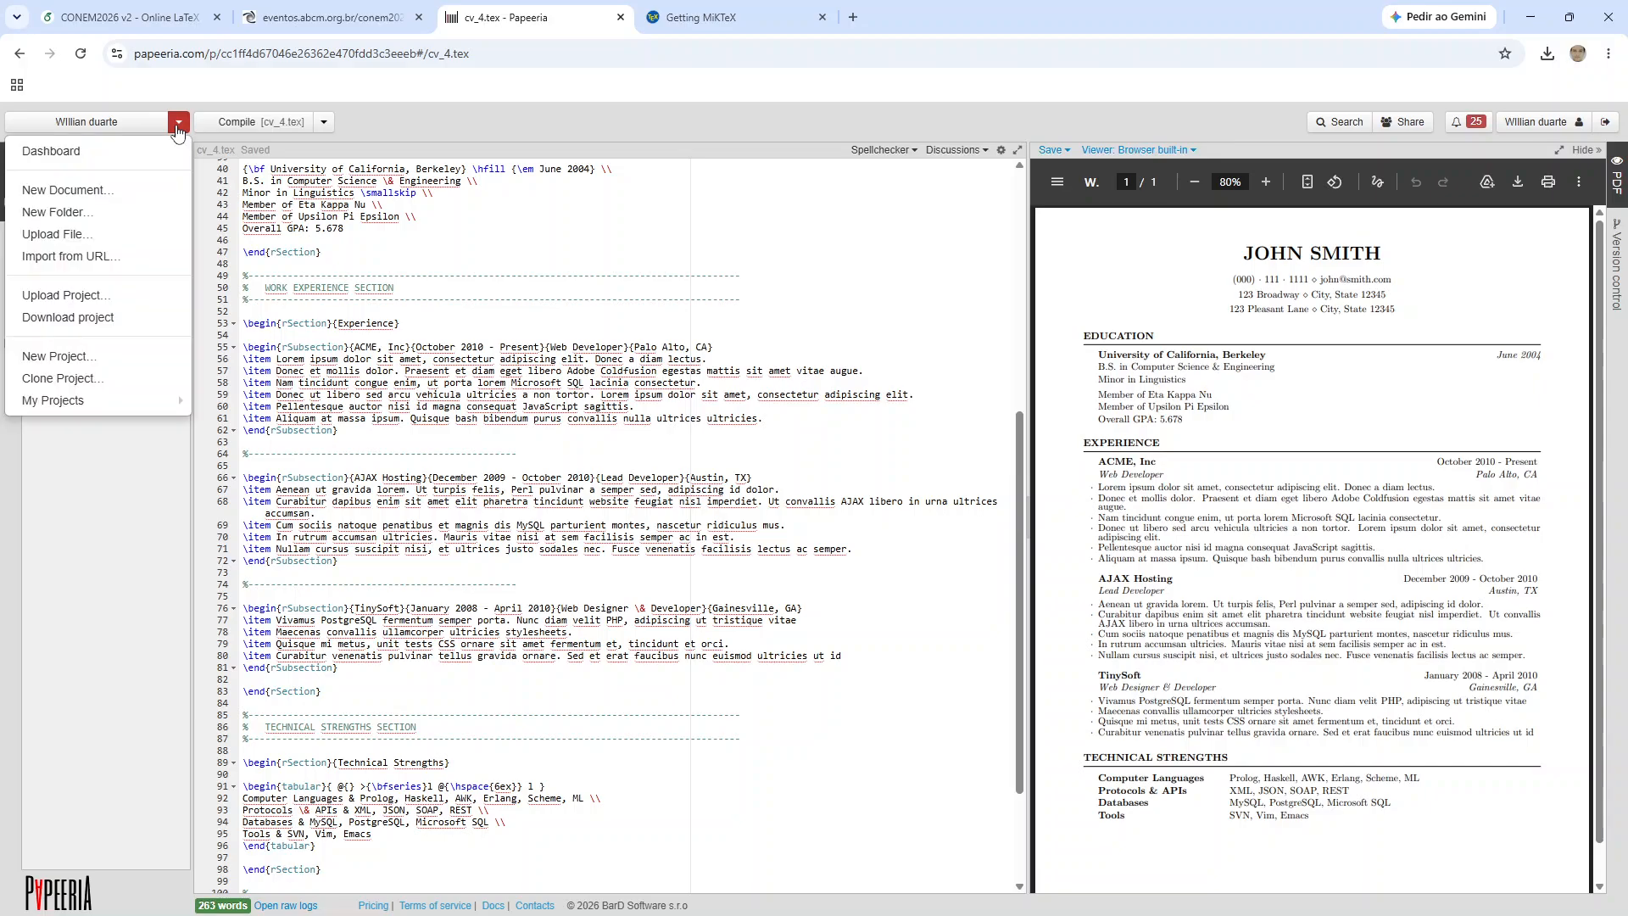
click(119, 153)
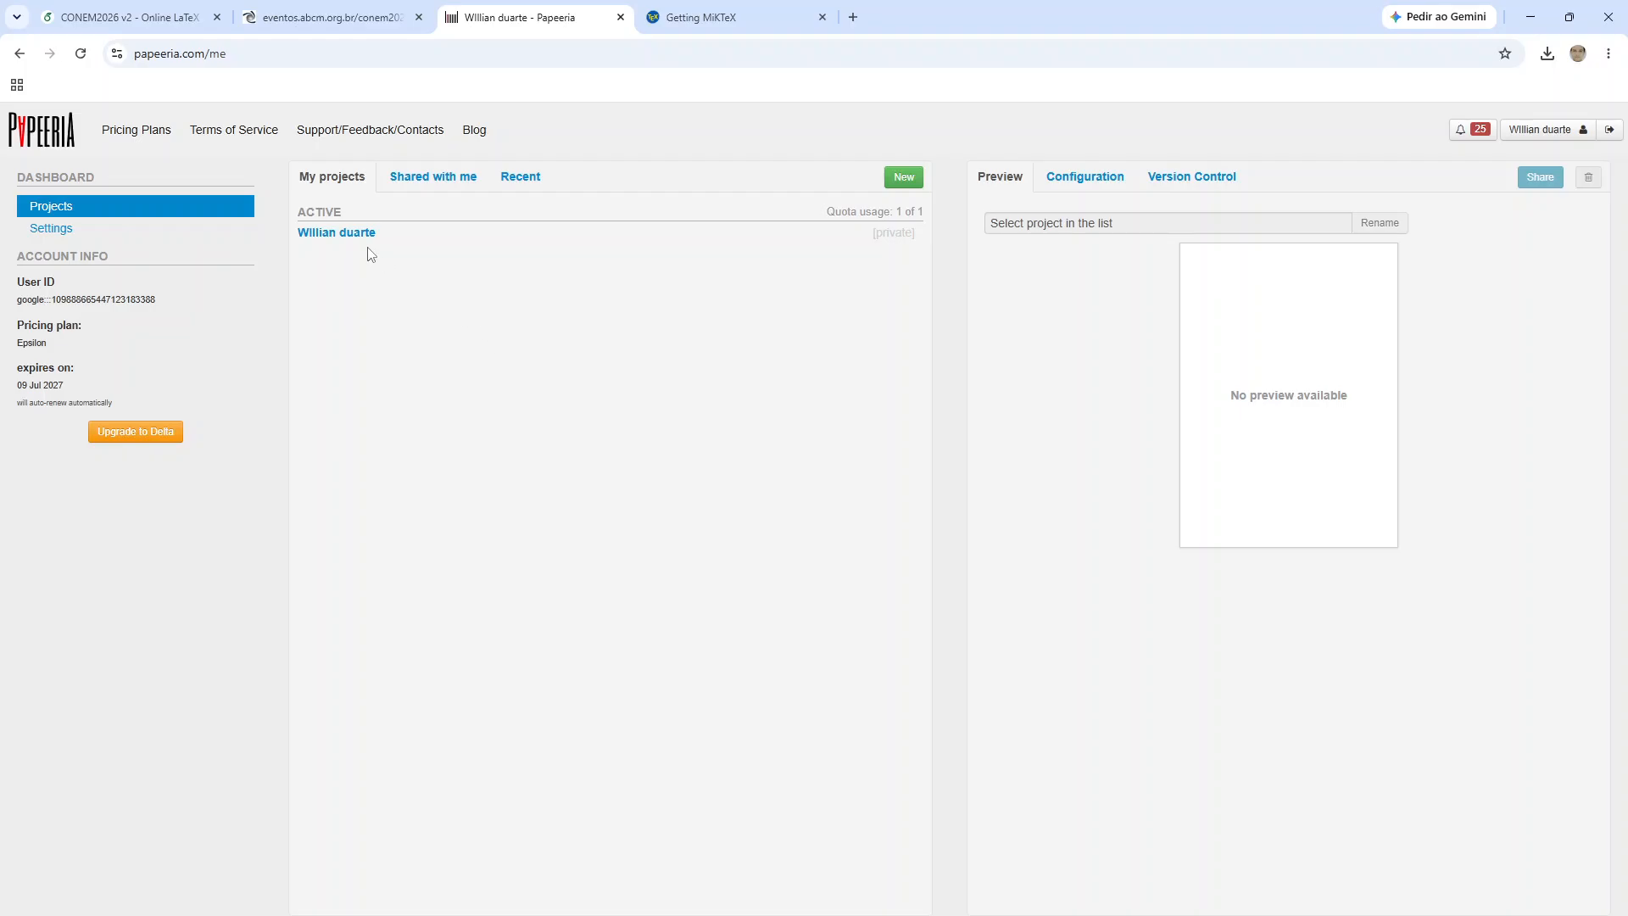
click(347, 236)
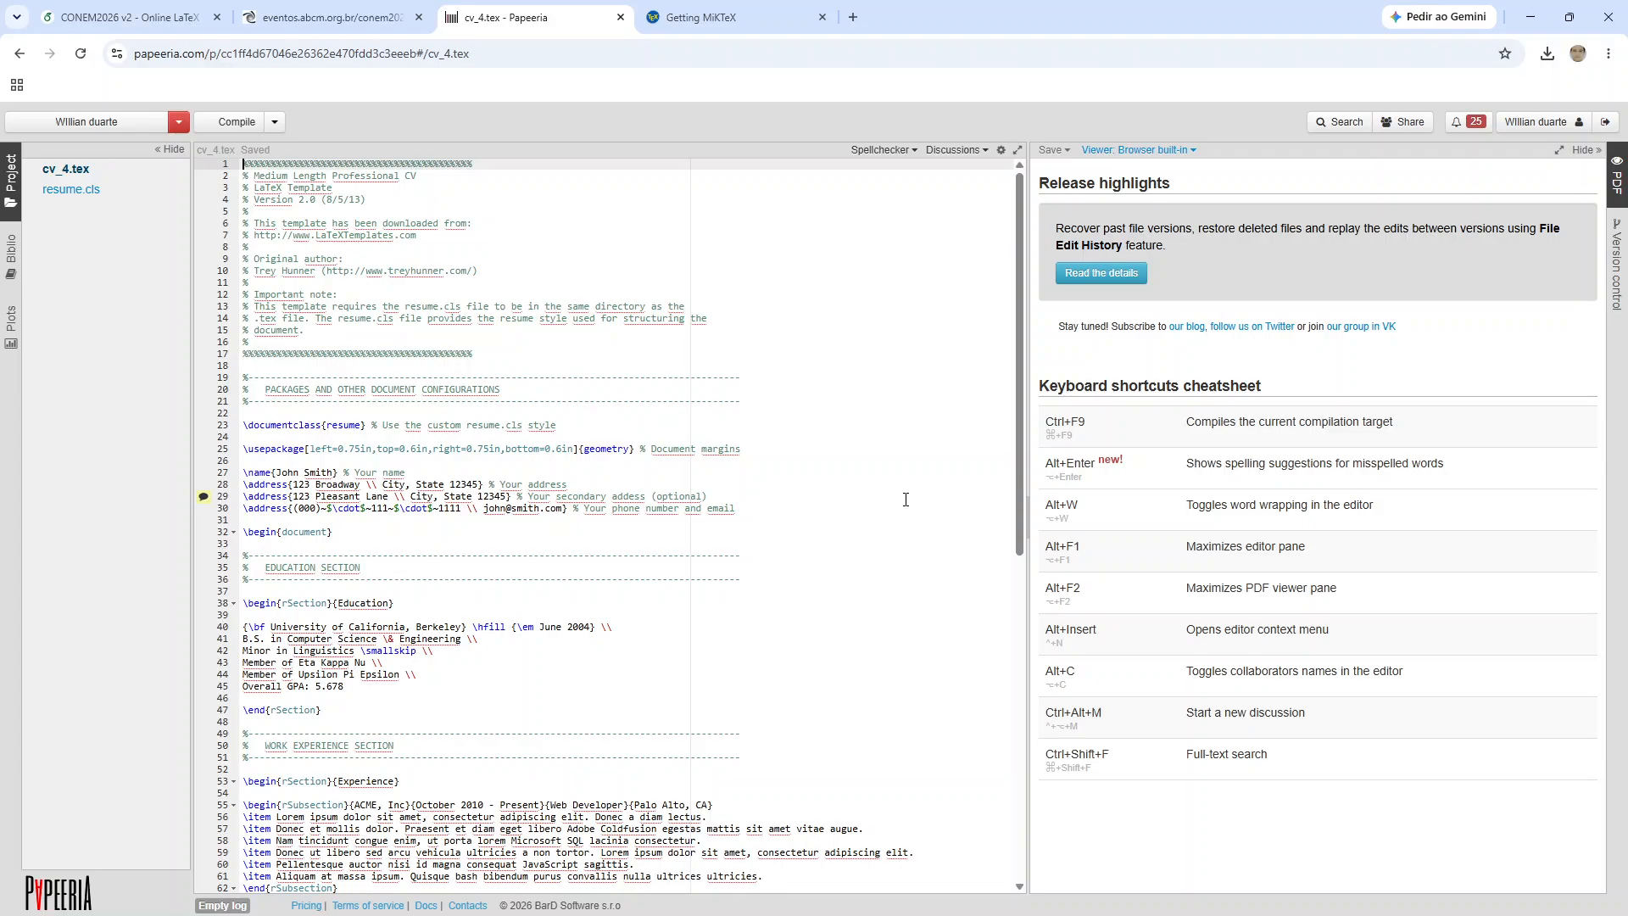
Step: Upload the archive LaTeX-CONEM2026.09.02 (2).zip from the Downloads folder into the current project
click(178, 125)
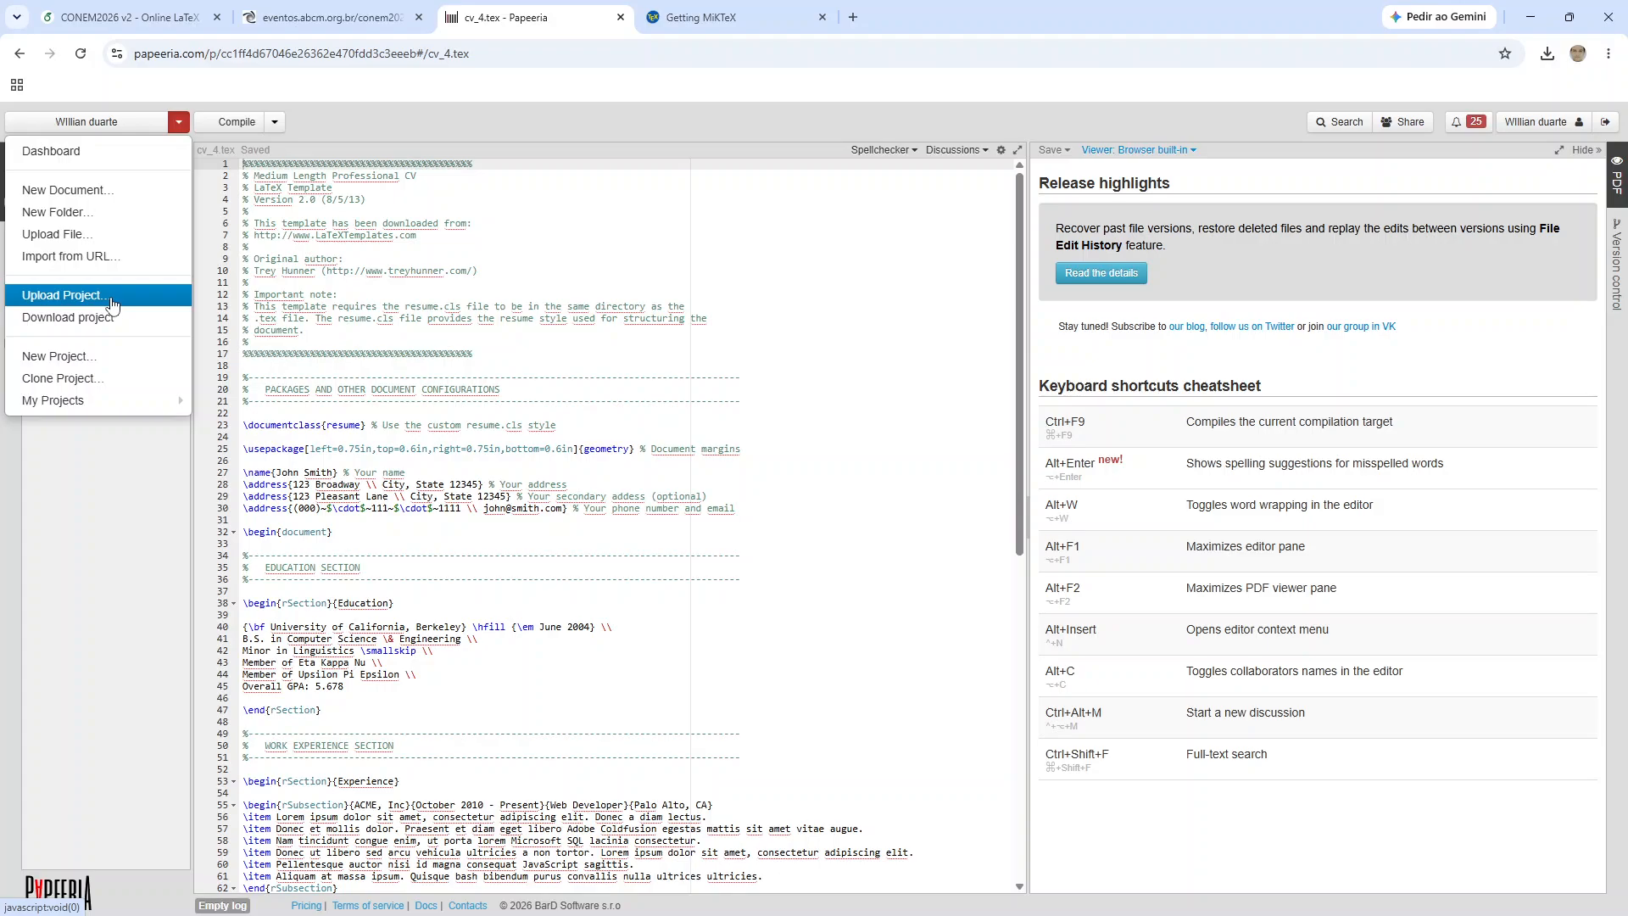
click(111, 298)
click(717, 253)
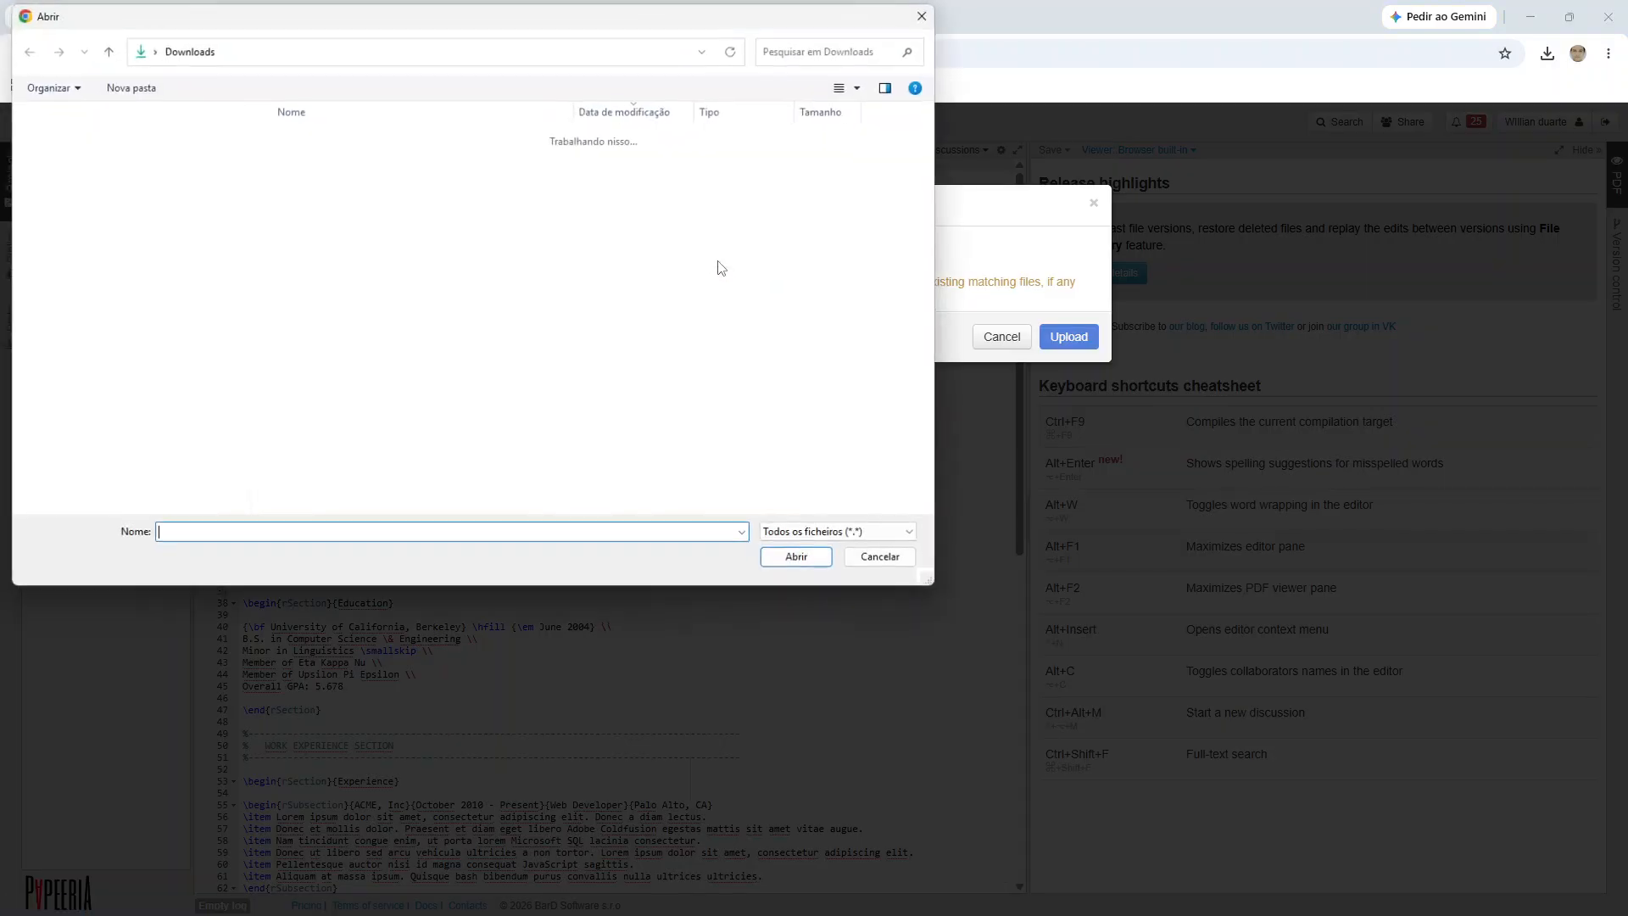
click(645, 183)
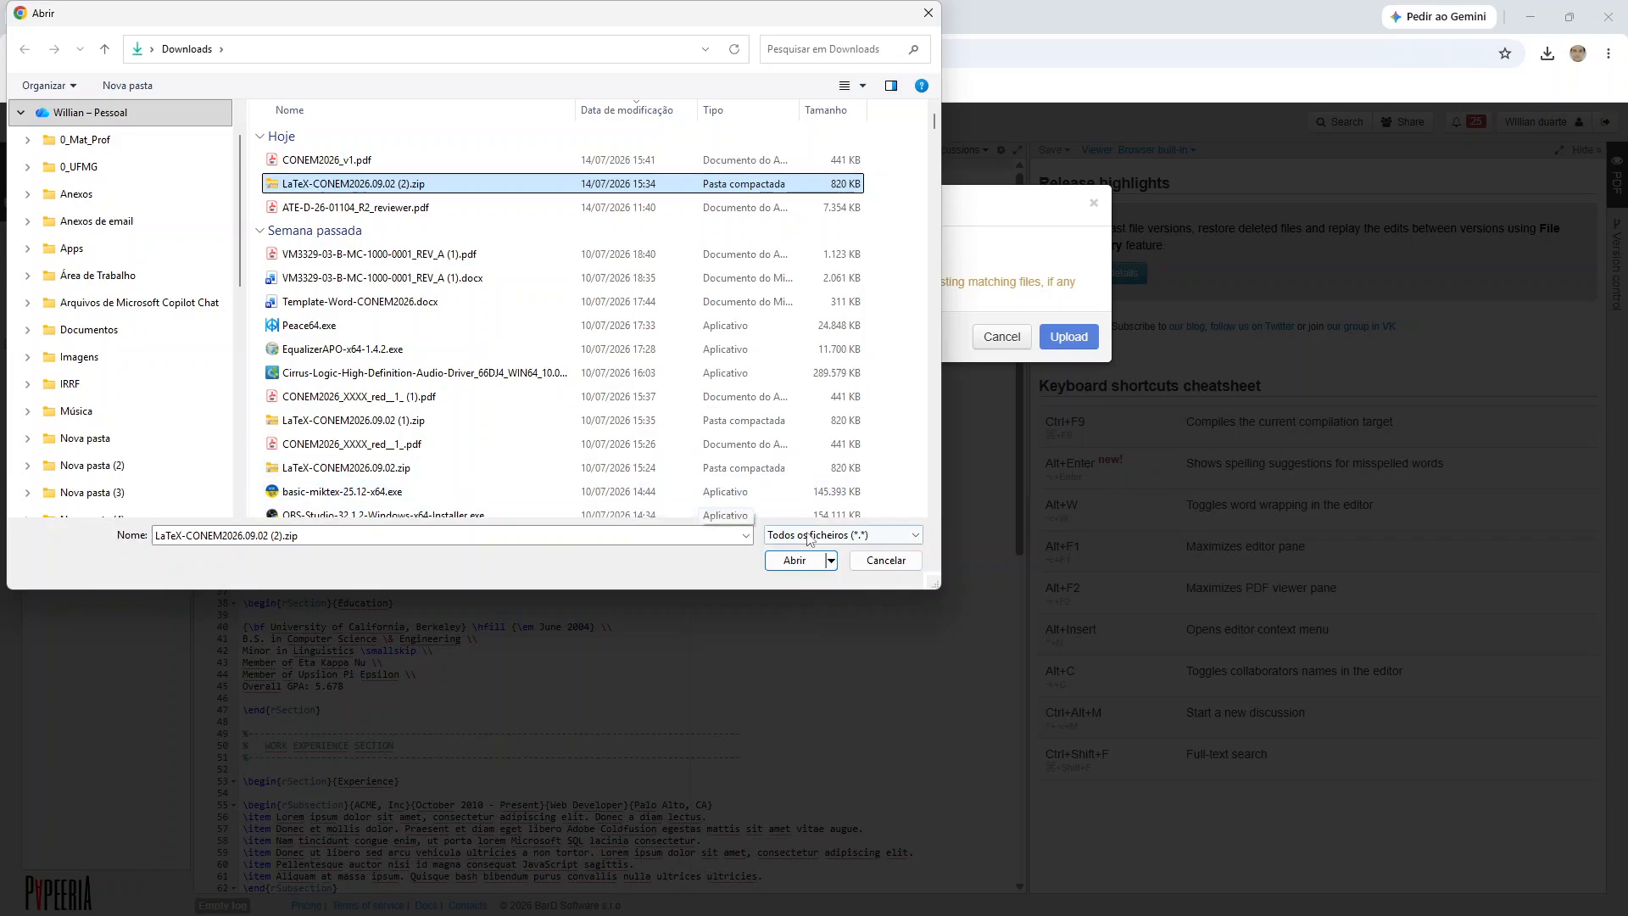
click(794, 559)
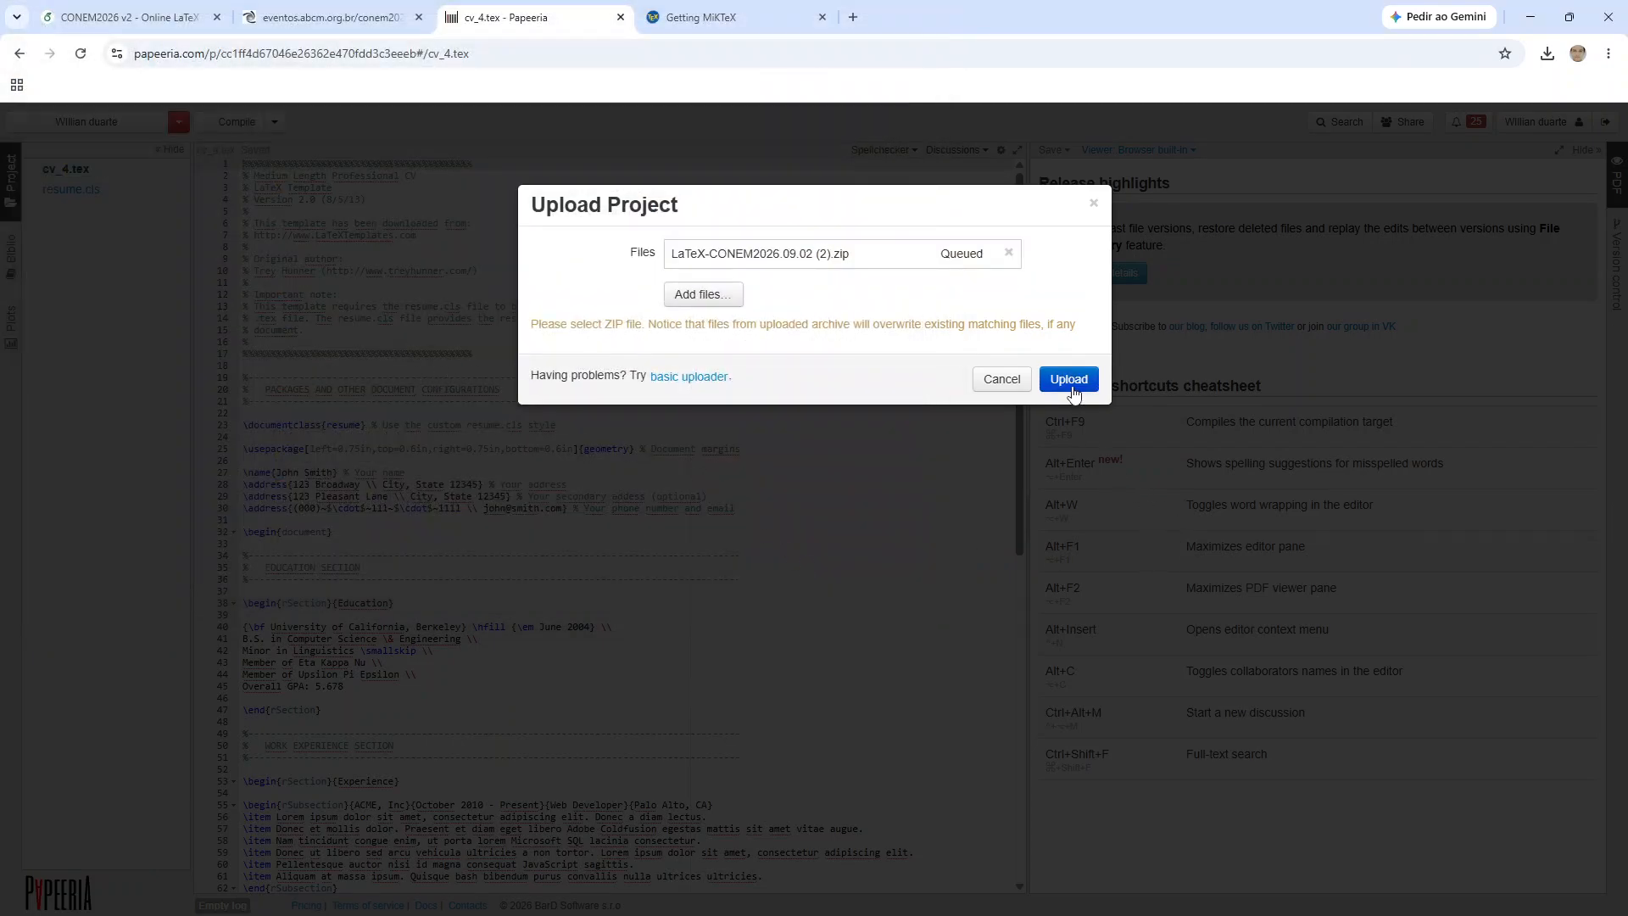
click(1069, 379)
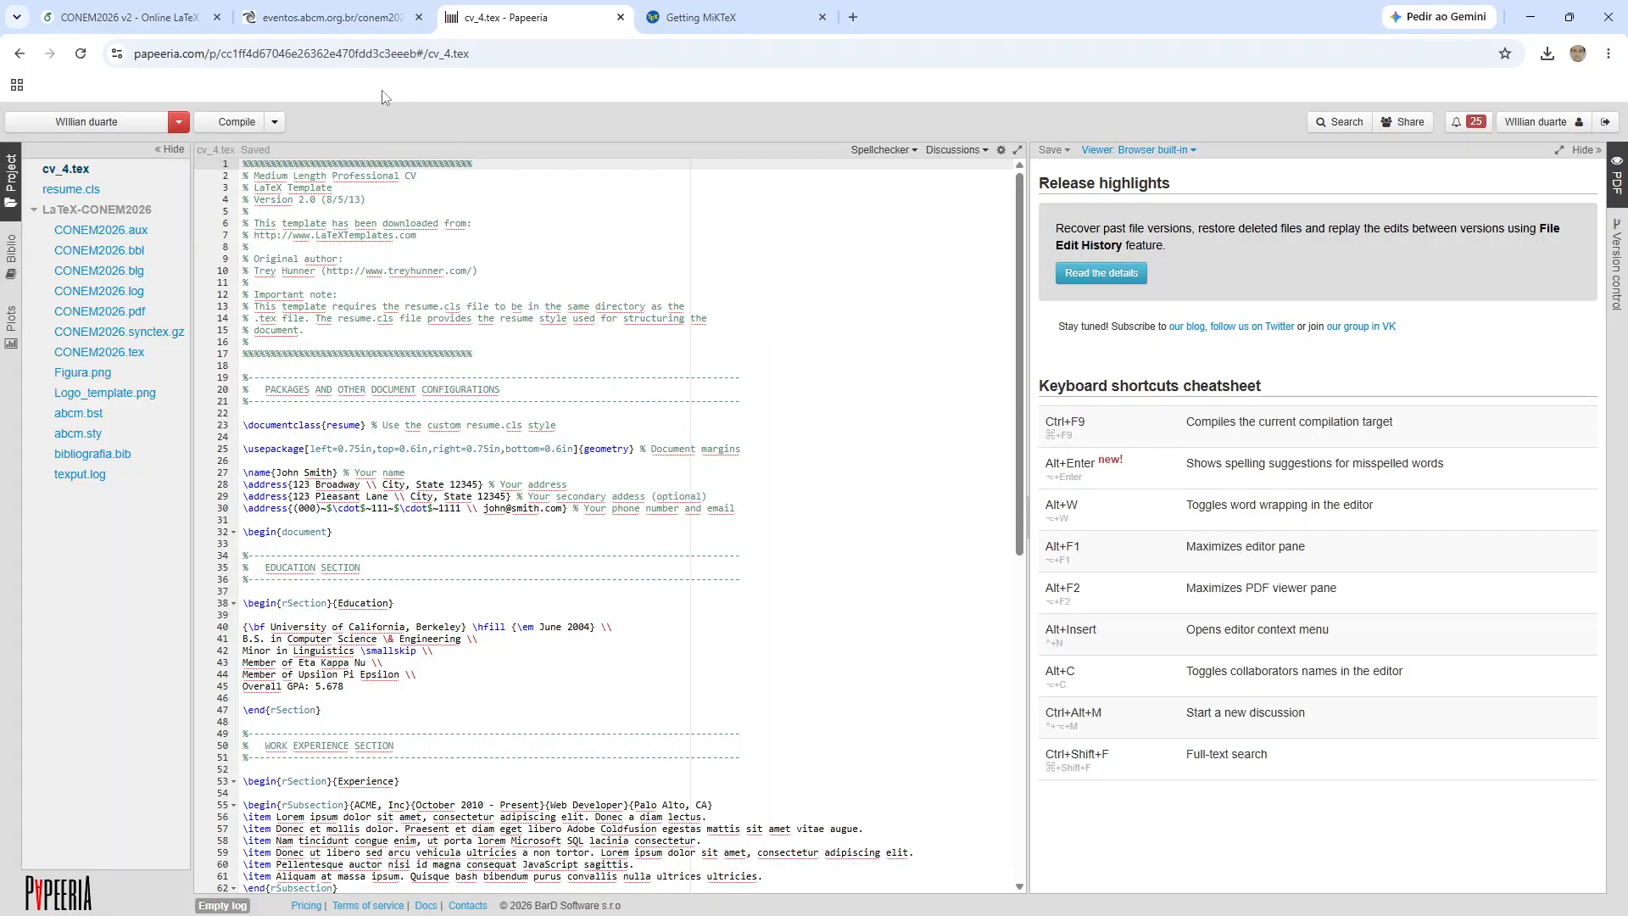
Step: Delete the files cv_4.tex and resume.cls from the project
click(100, 194)
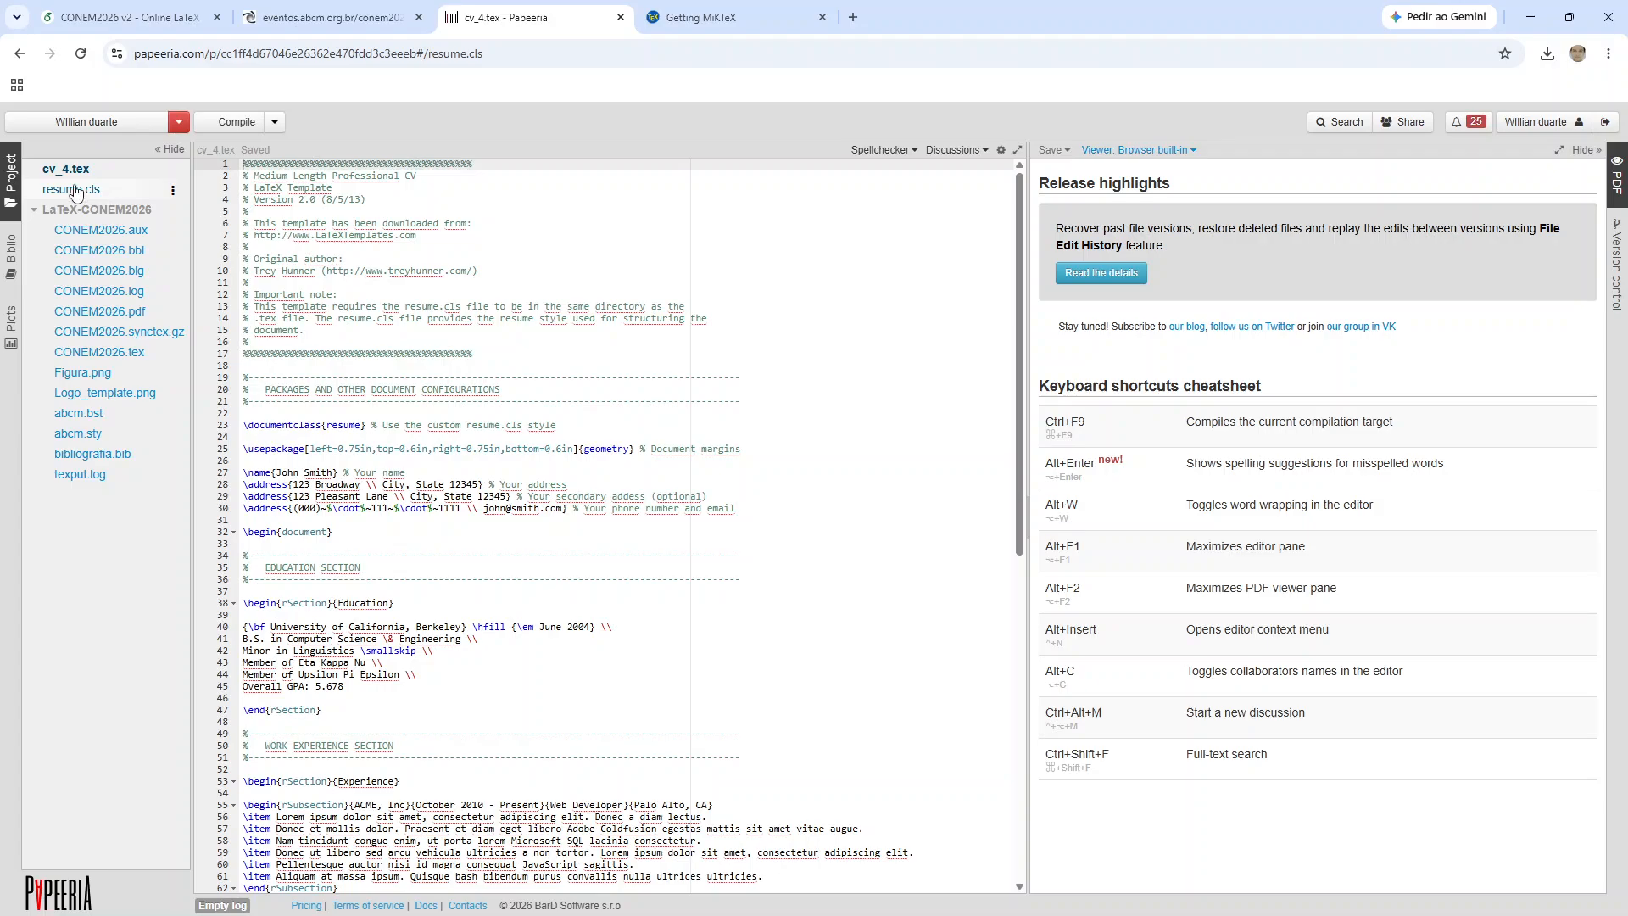
click(65, 172)
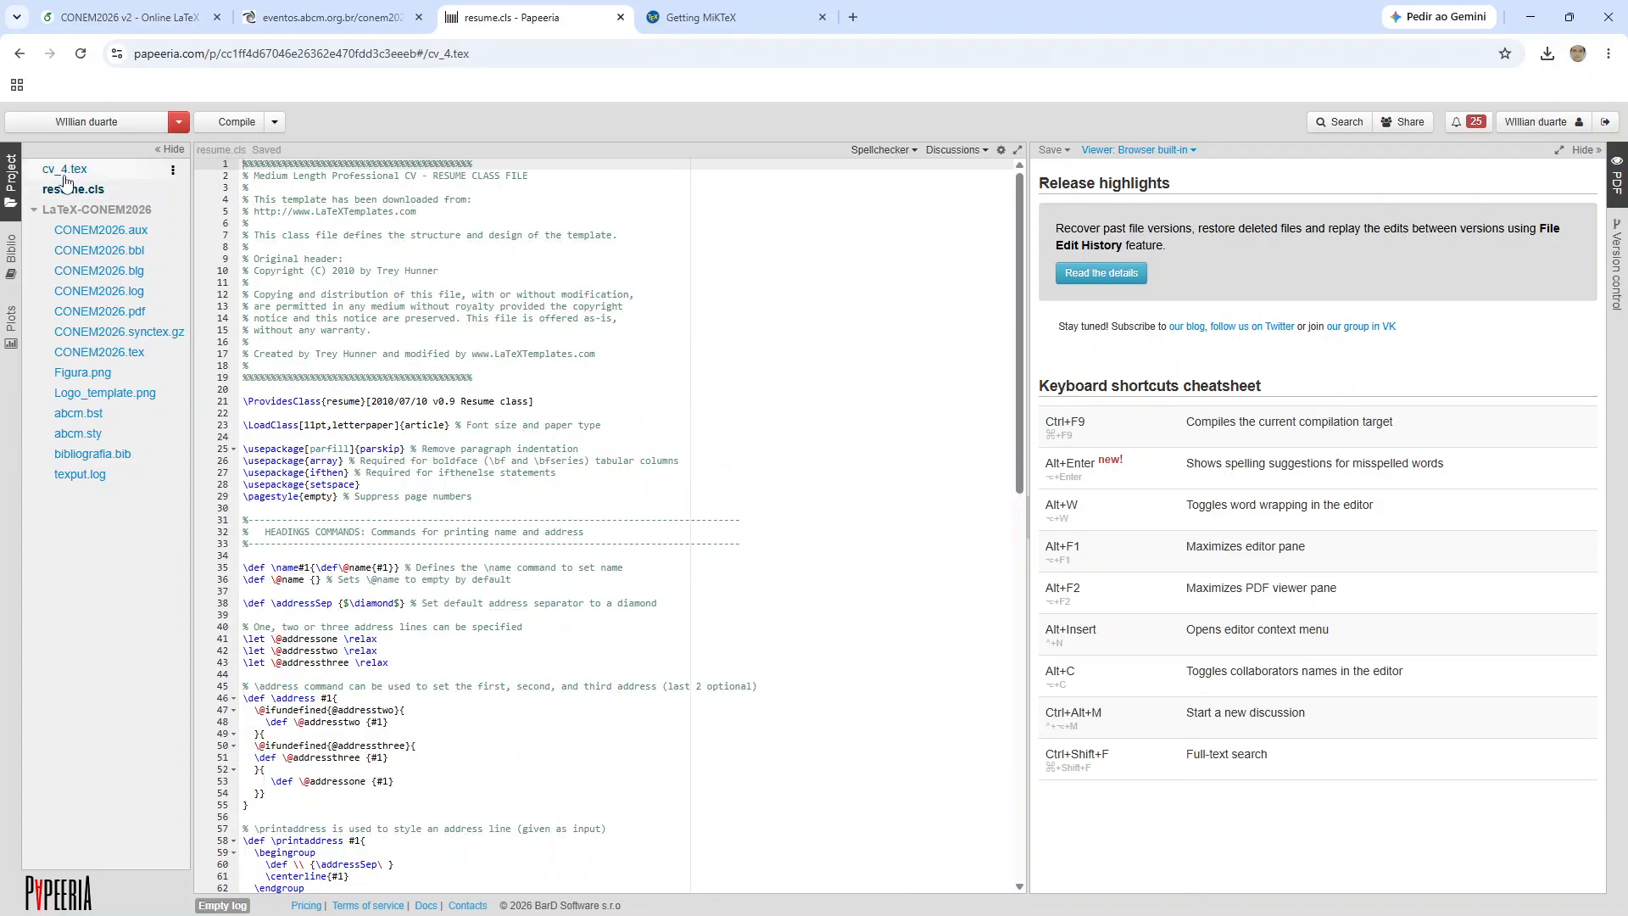
click(172, 171)
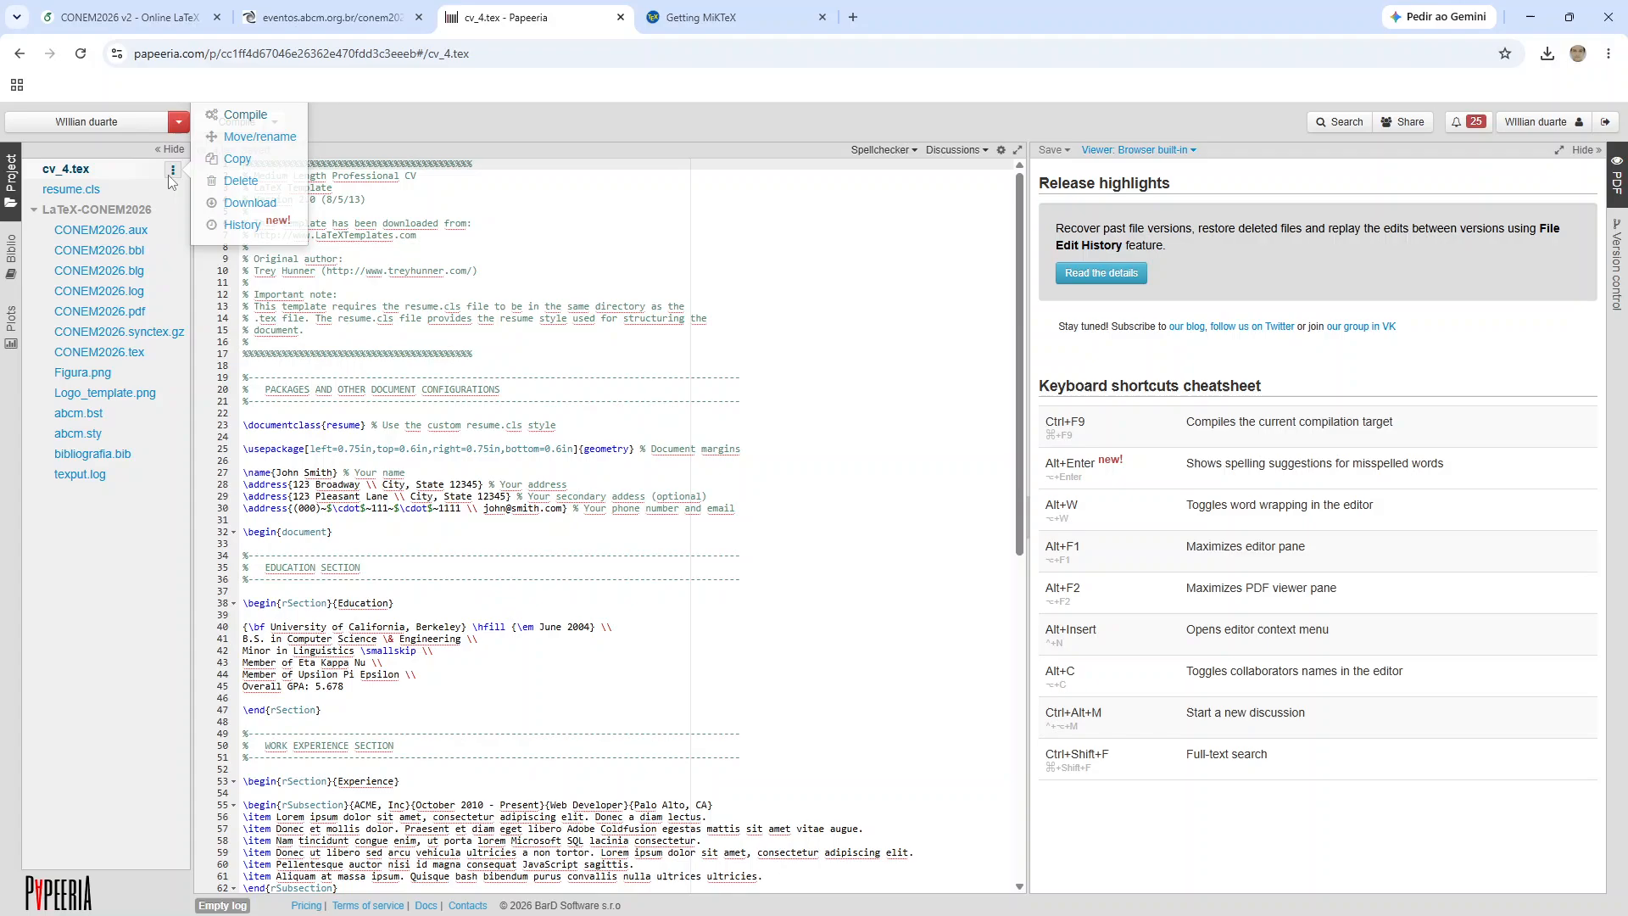
click(245, 182)
click(1010, 295)
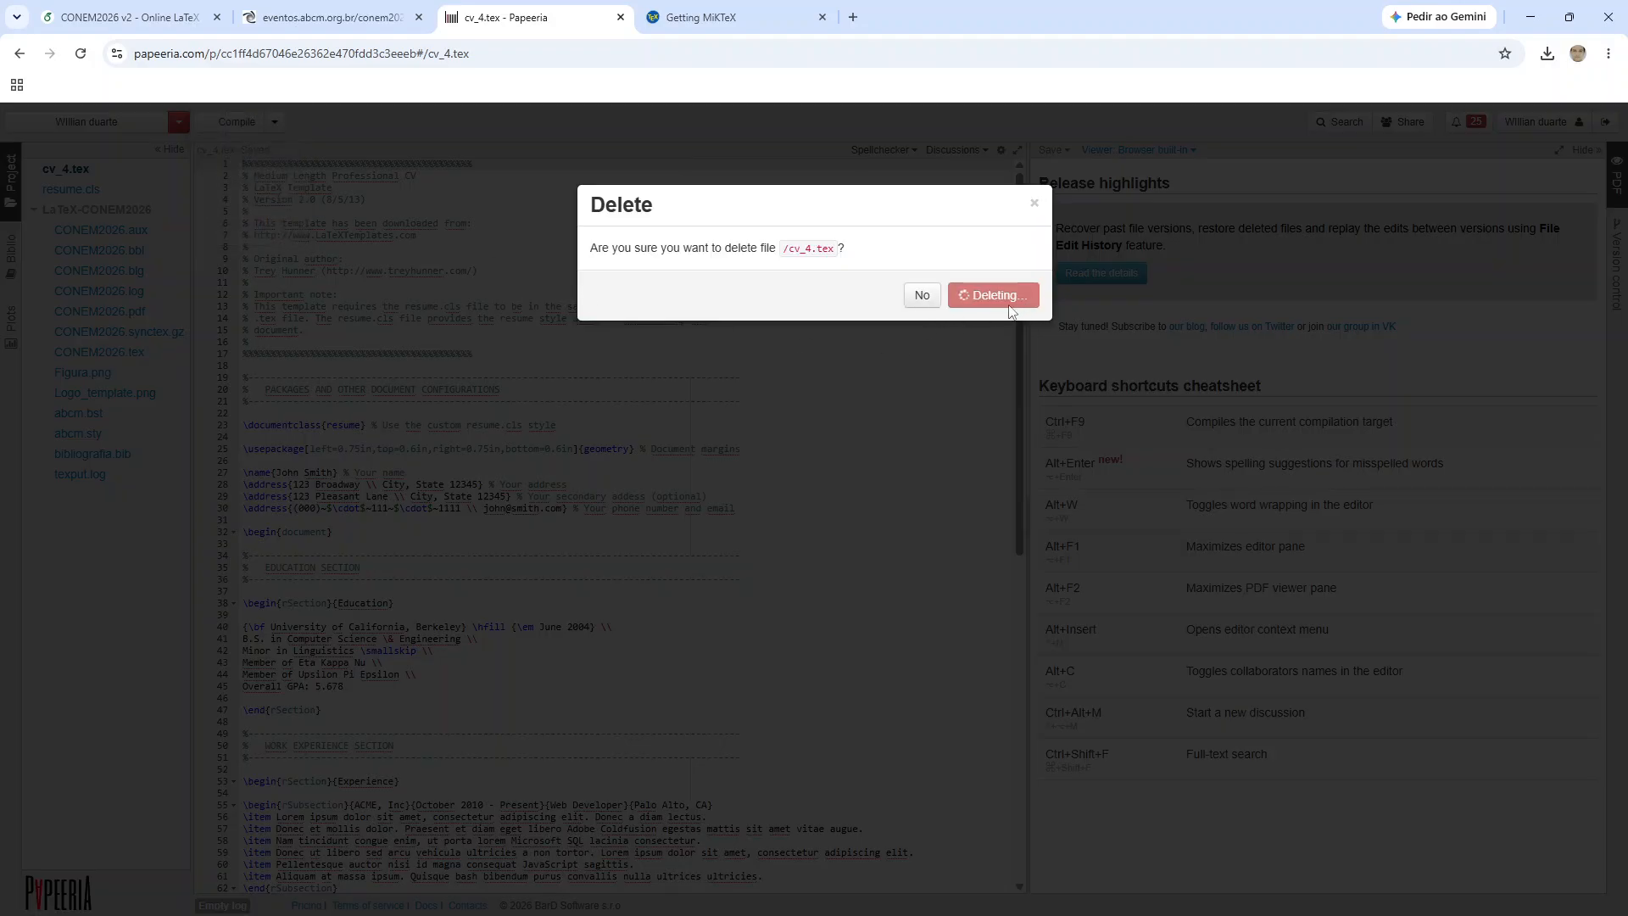
click(173, 171)
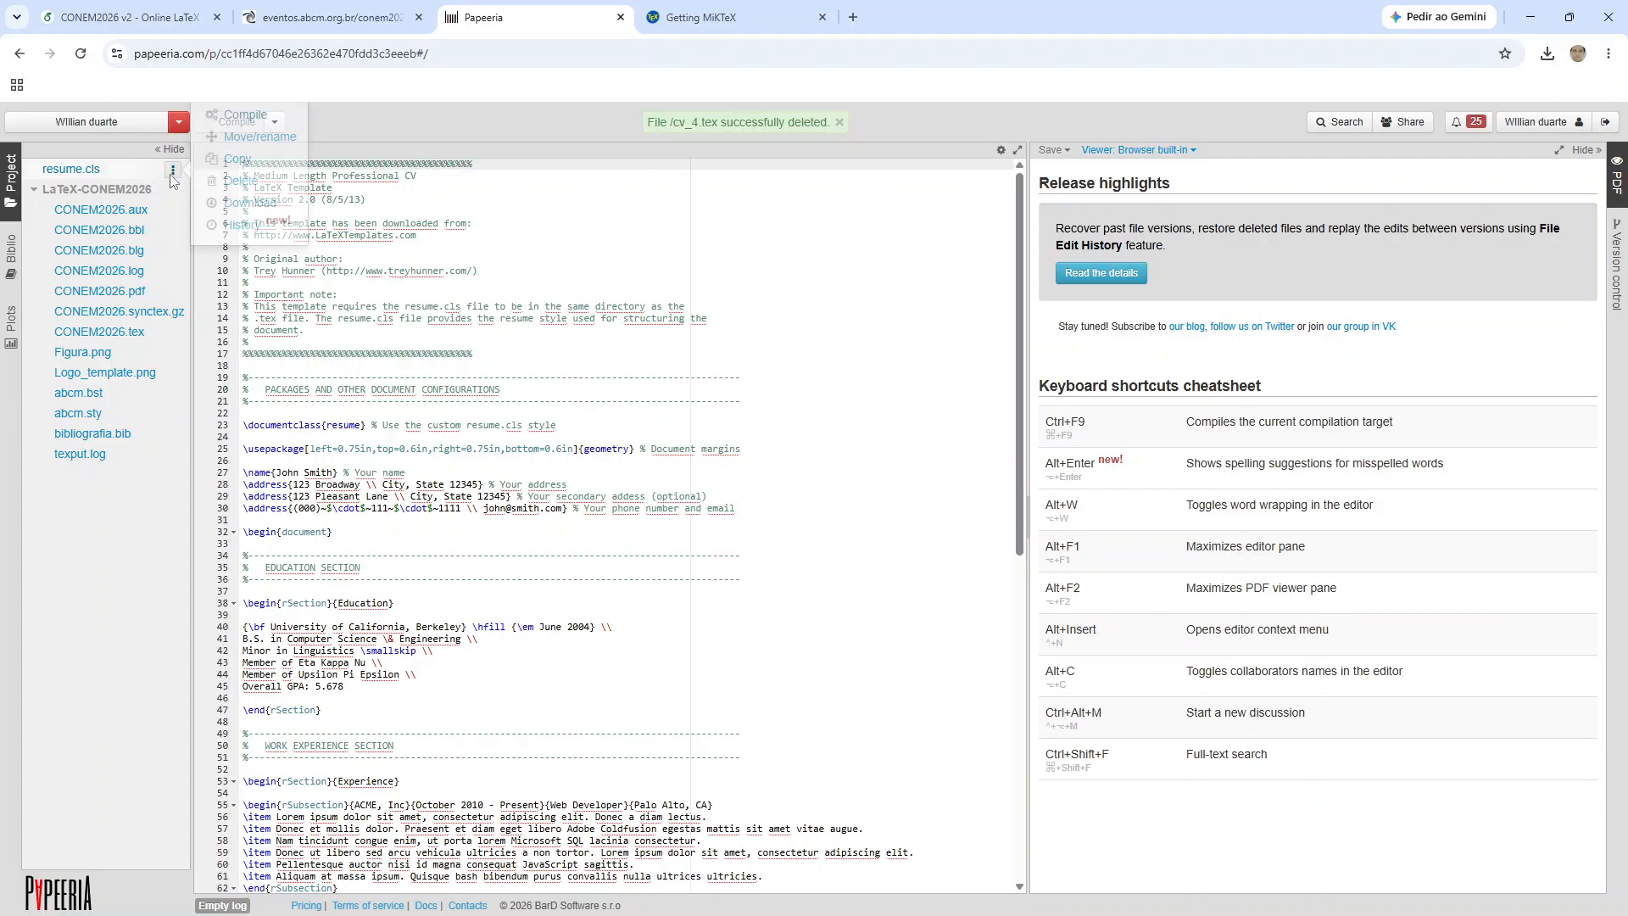
click(246, 182)
click(1027, 294)
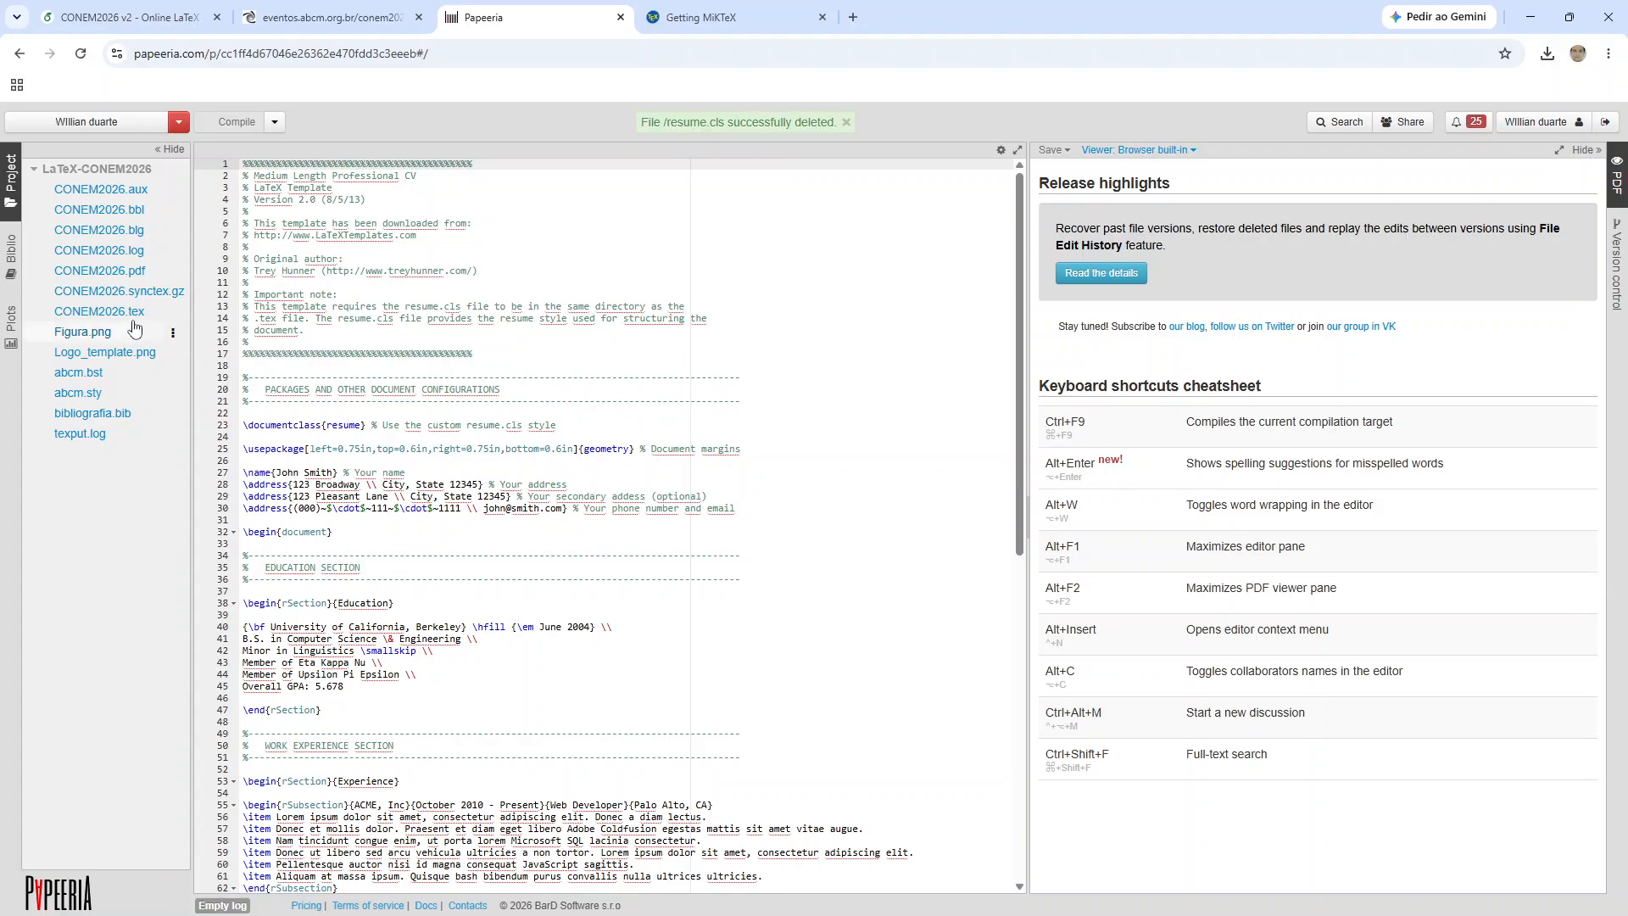
Step: Open CONEM2026.tex from the LaTeX-CONEM2026 folder and compile it, hiding the page thumbnails in the PDF viewer
click(99, 311)
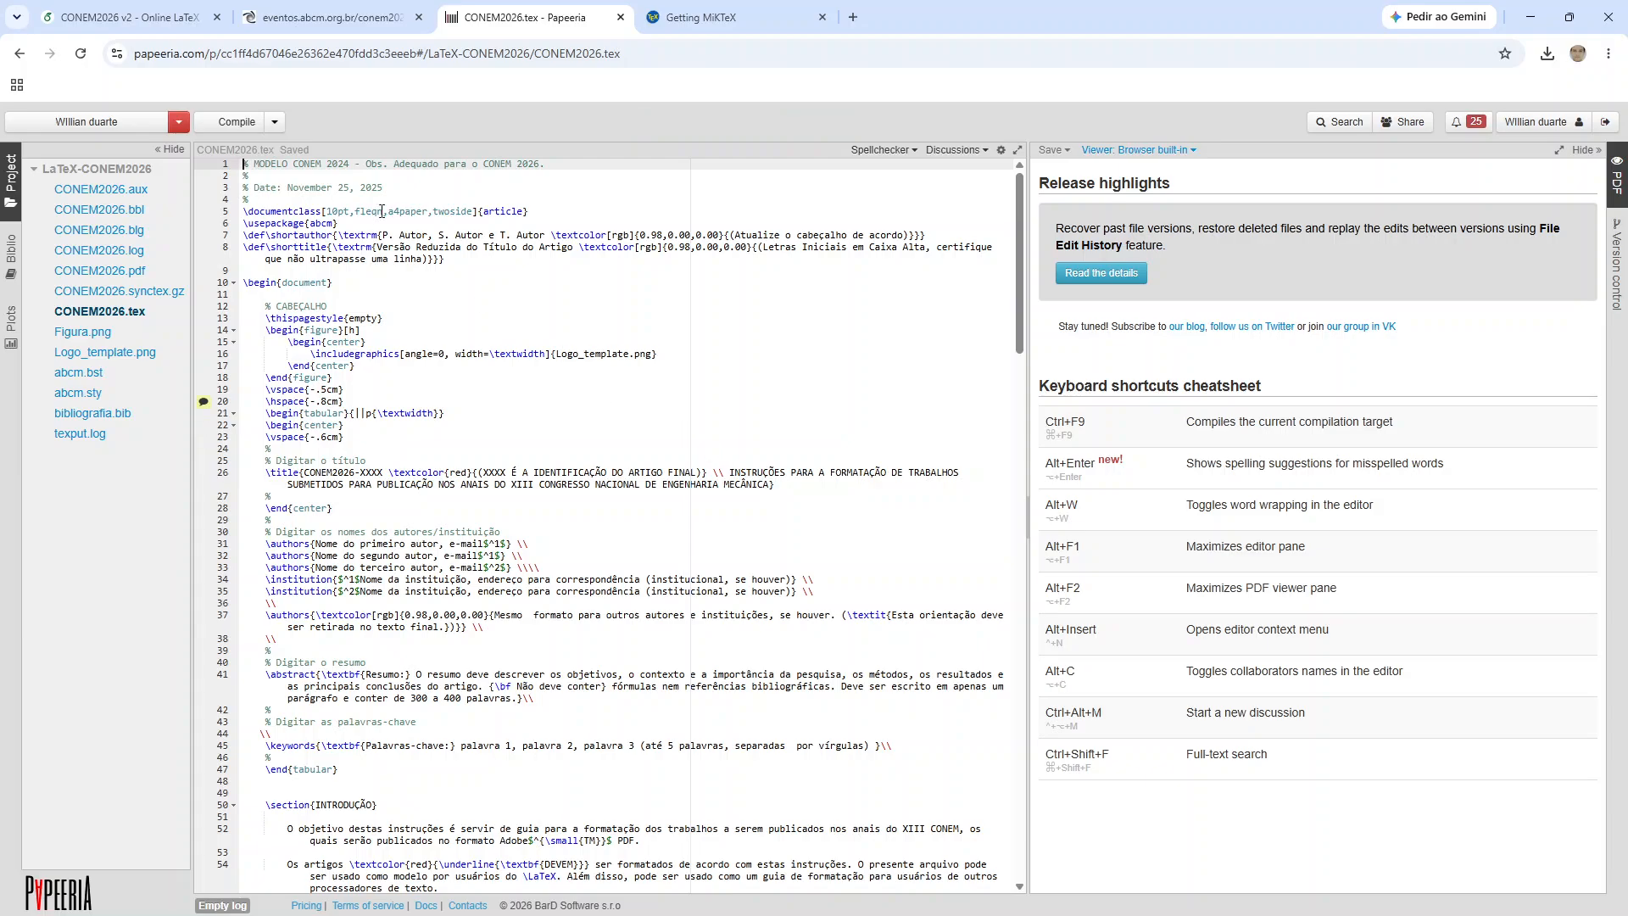
click(246, 125)
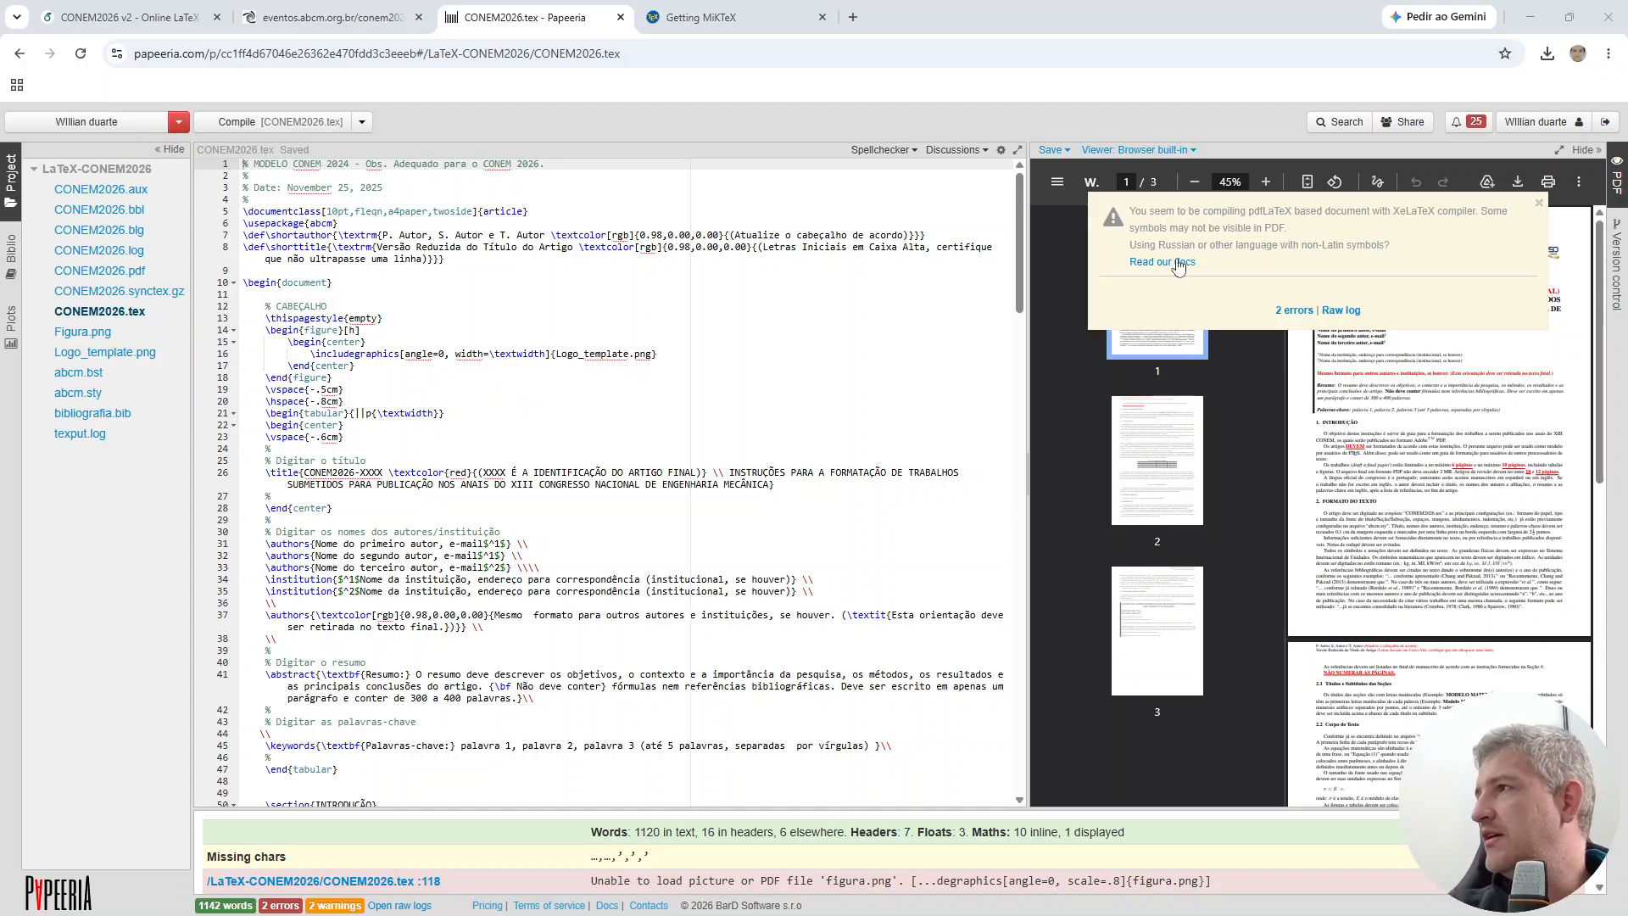
click(1062, 189)
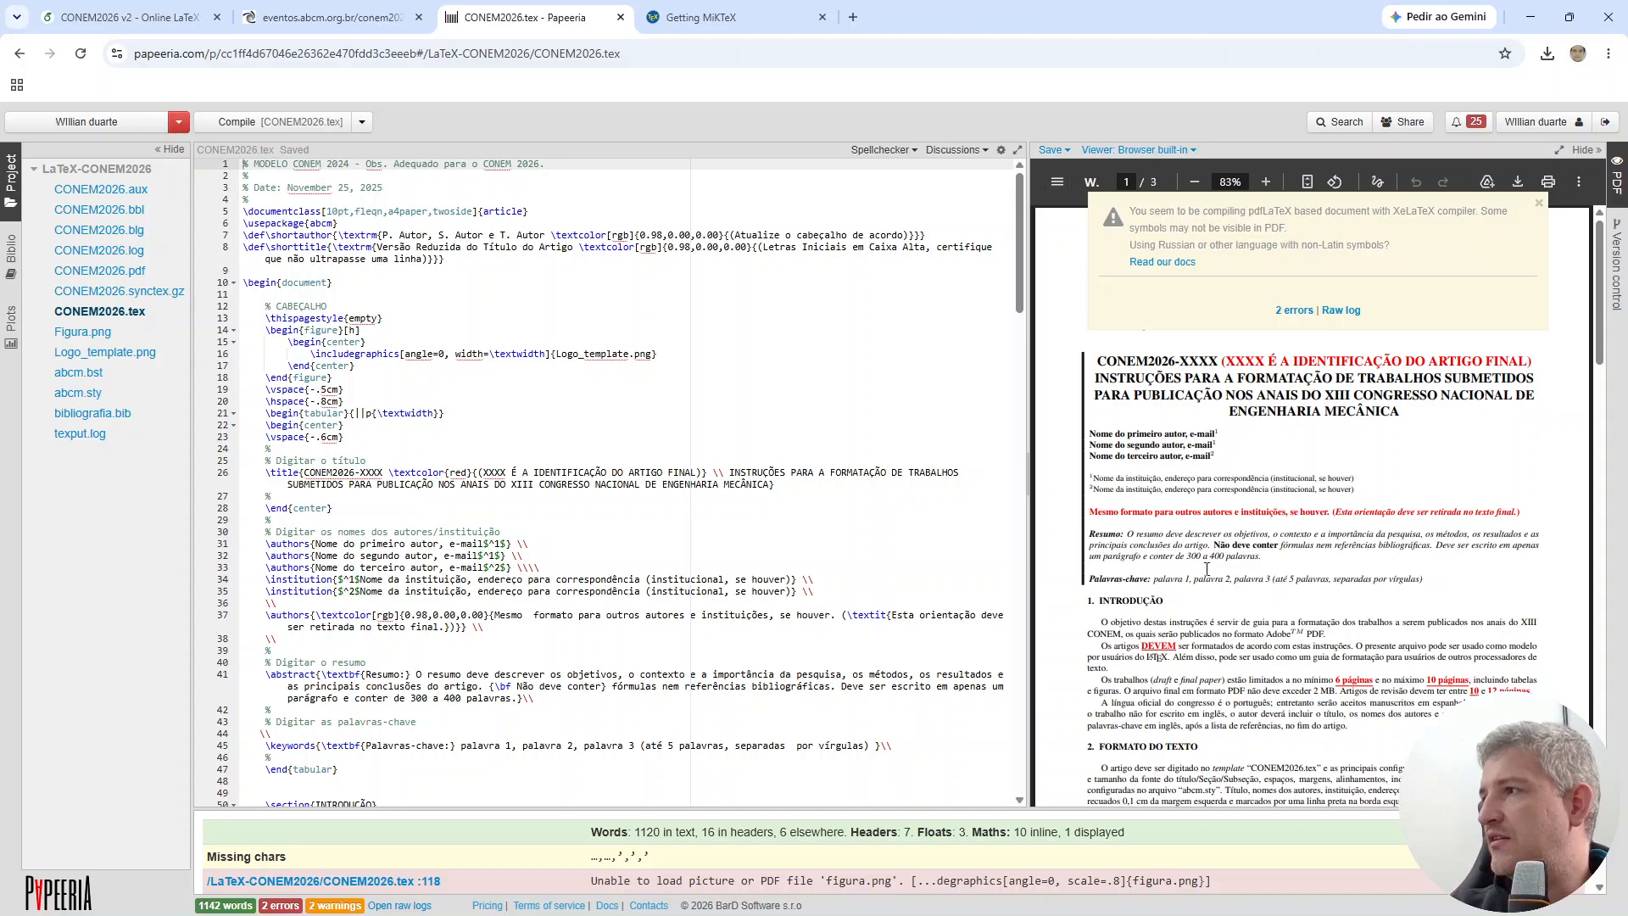
Step: Switch to the Overleaf project CONEM2026 v2 and review its recompile options, compile logs and downloadable output files
click(99, 19)
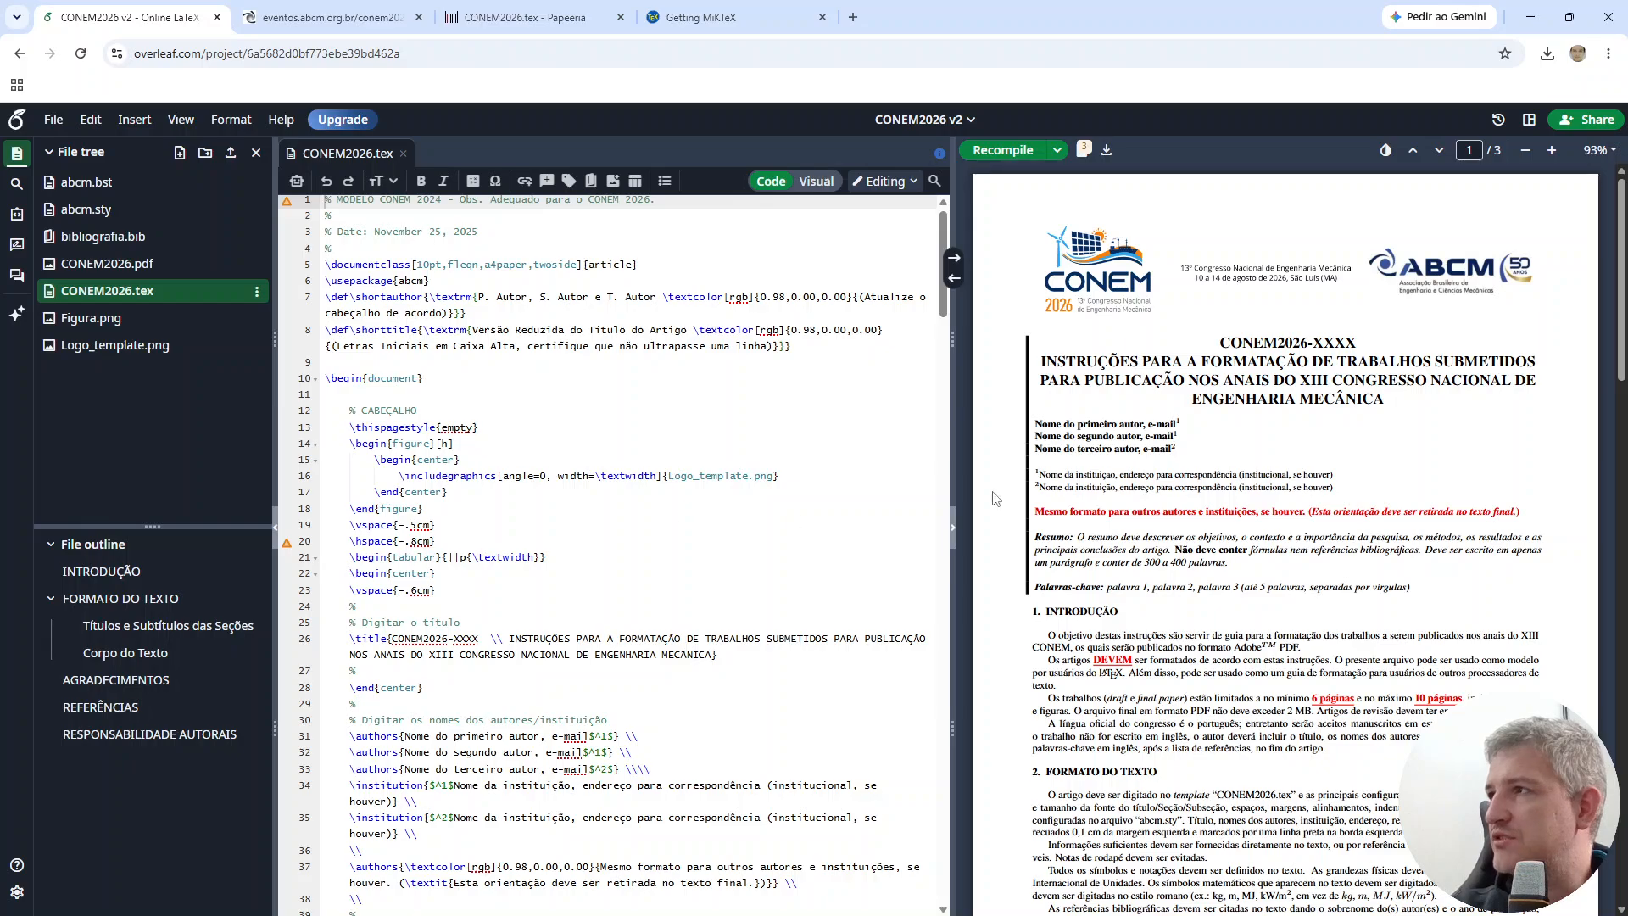
click(1059, 152)
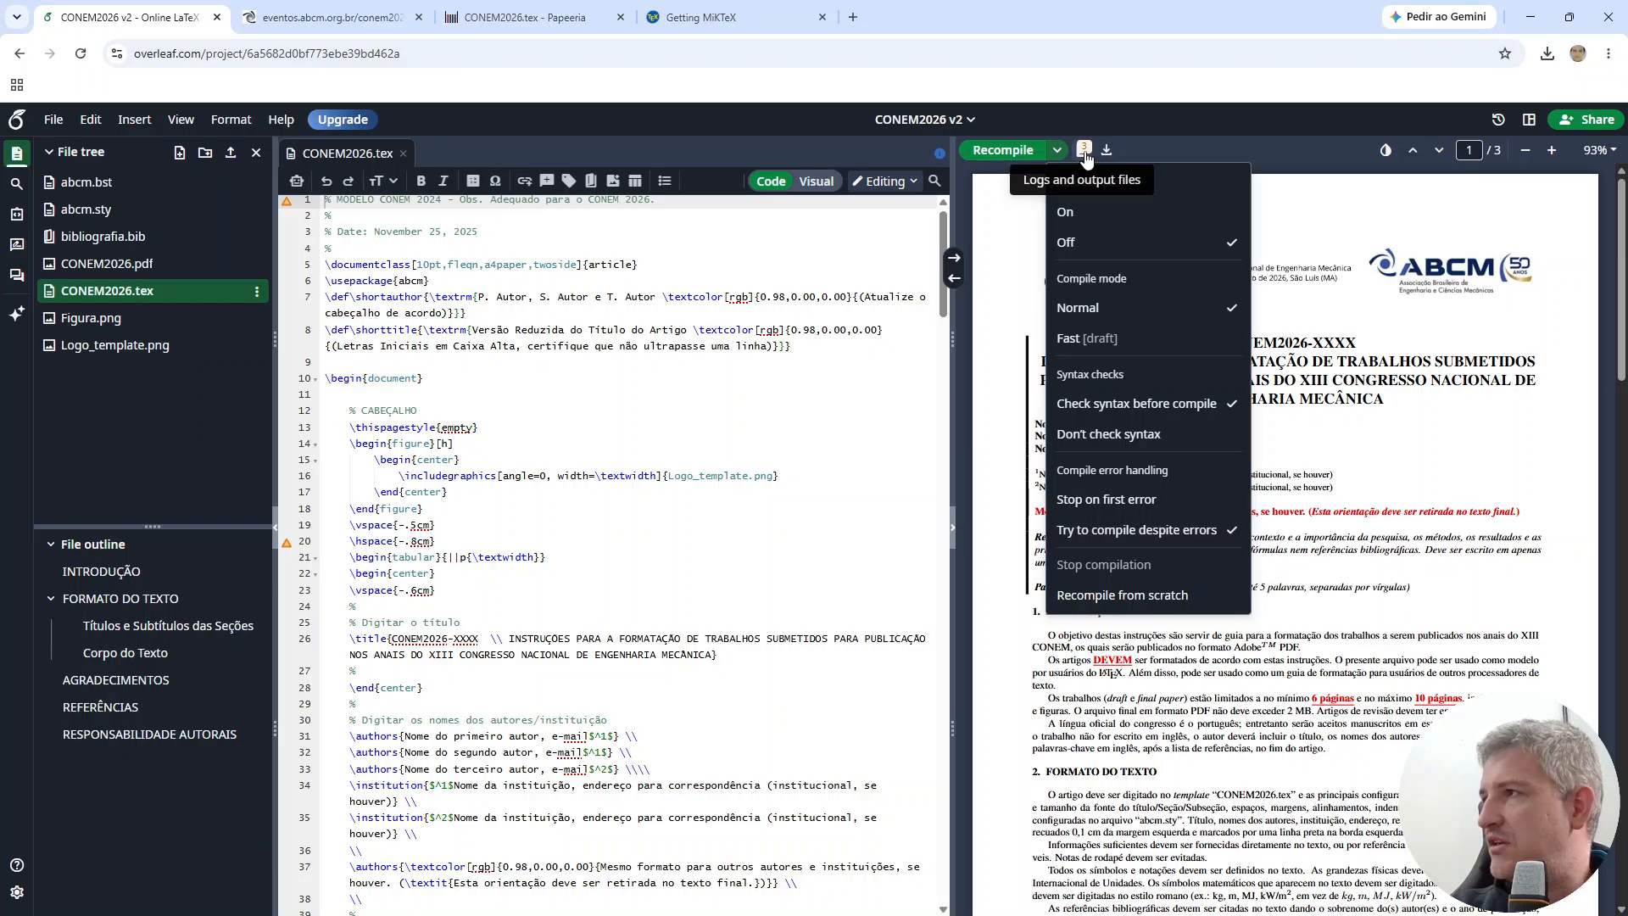
click(1084, 151)
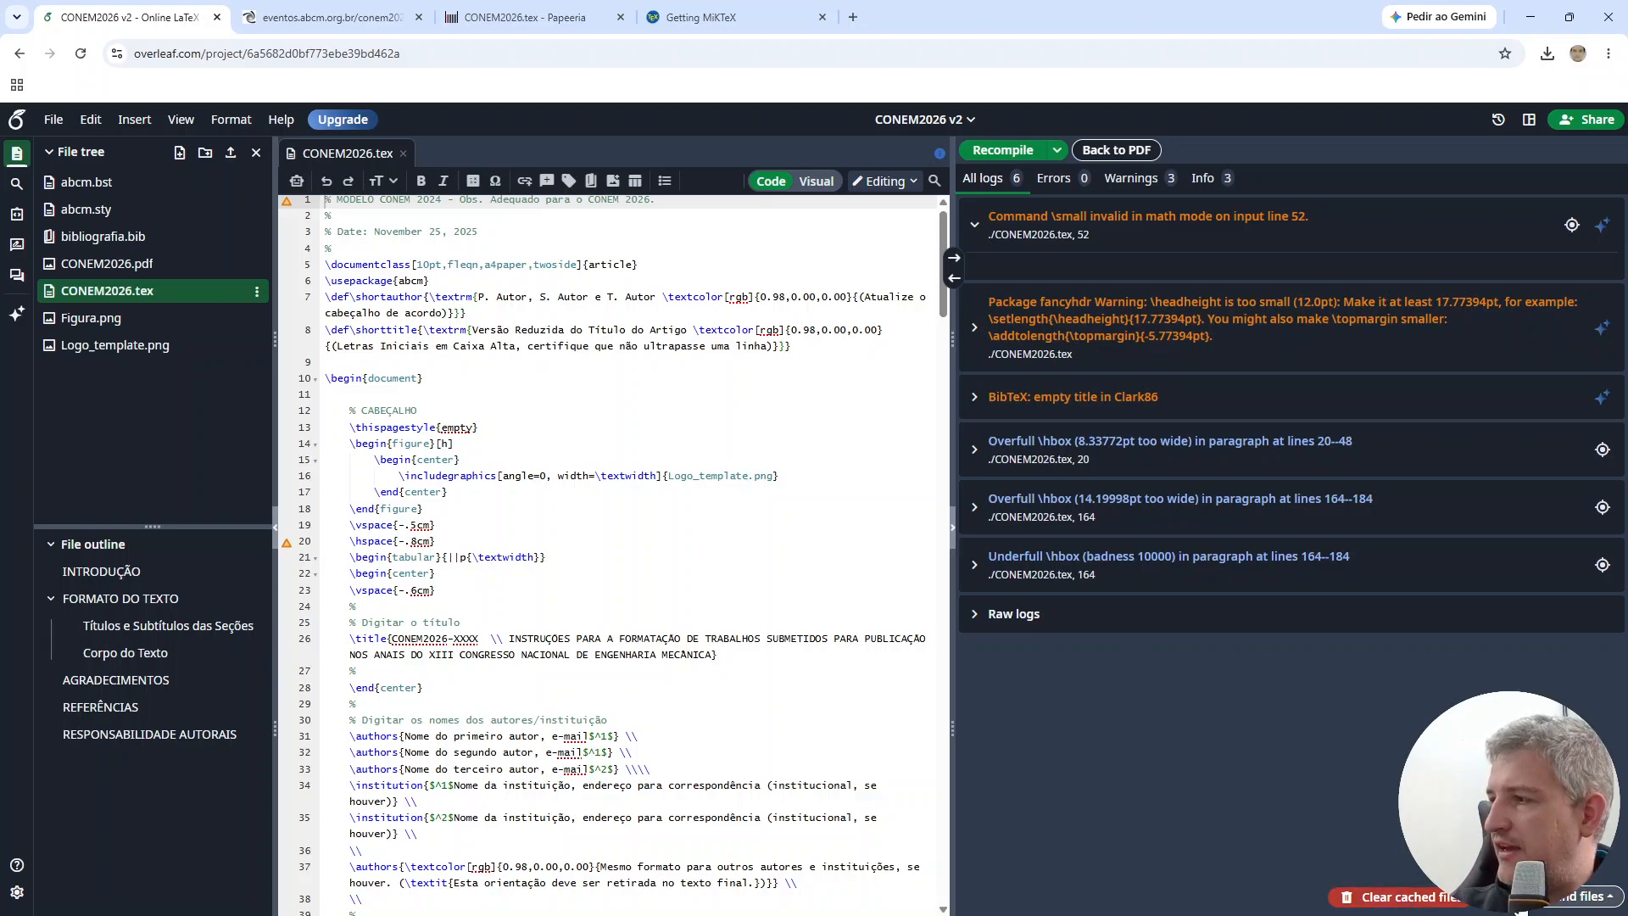
click(1520, 905)
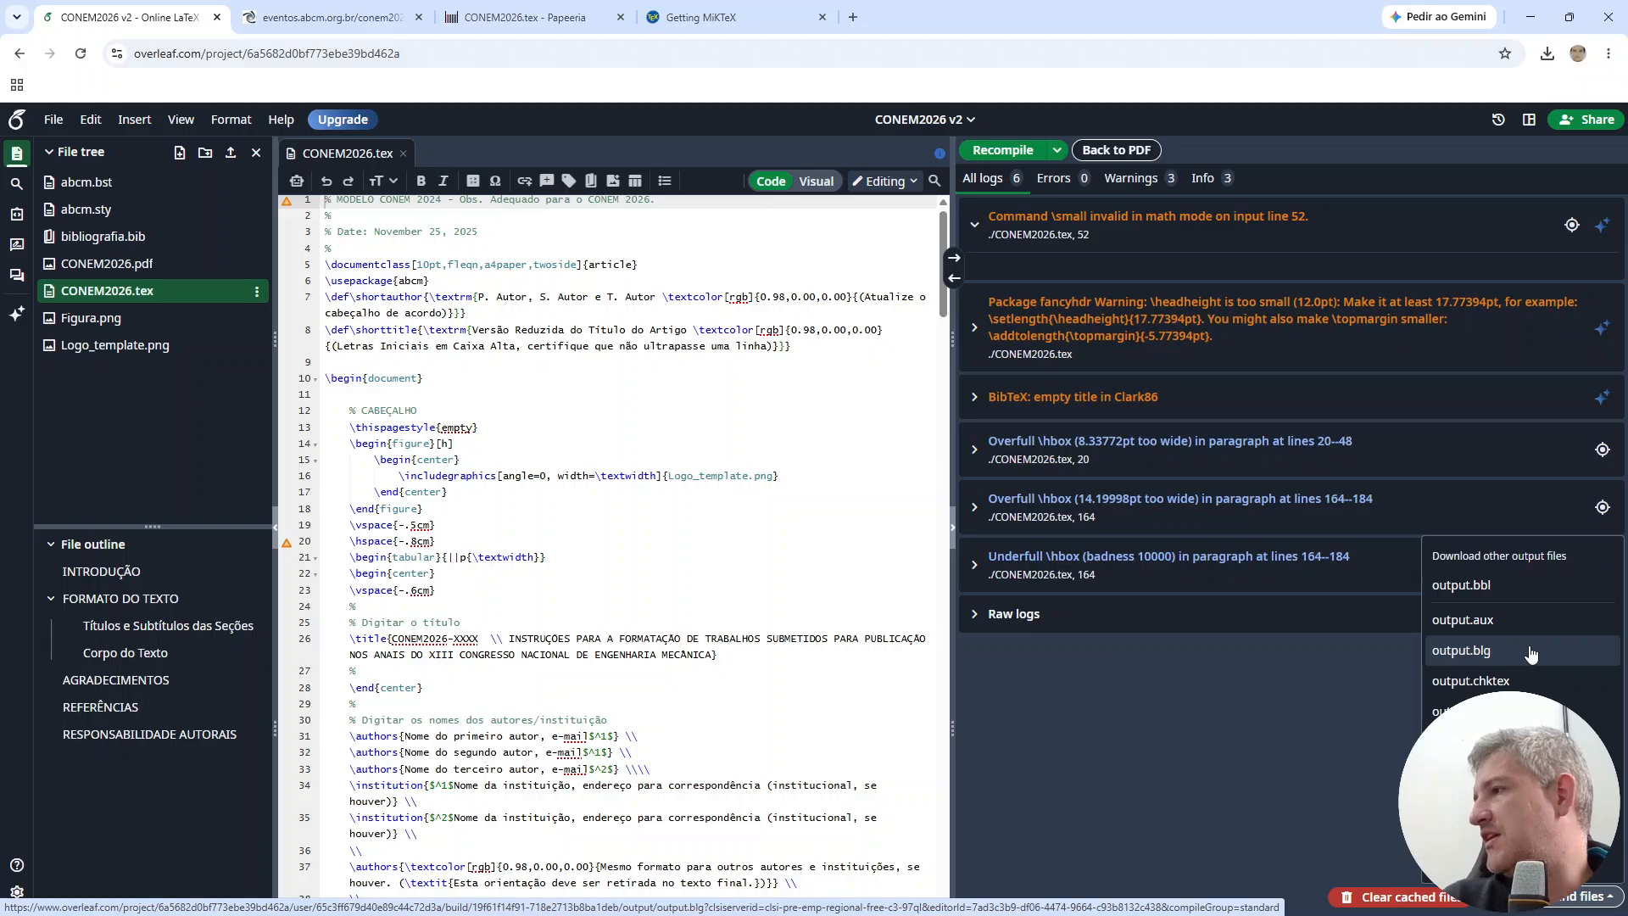
click(1243, 710)
Step: Return to Papeeria, dismiss the compiler warning and widen the PDF preview beside the source
click(526, 17)
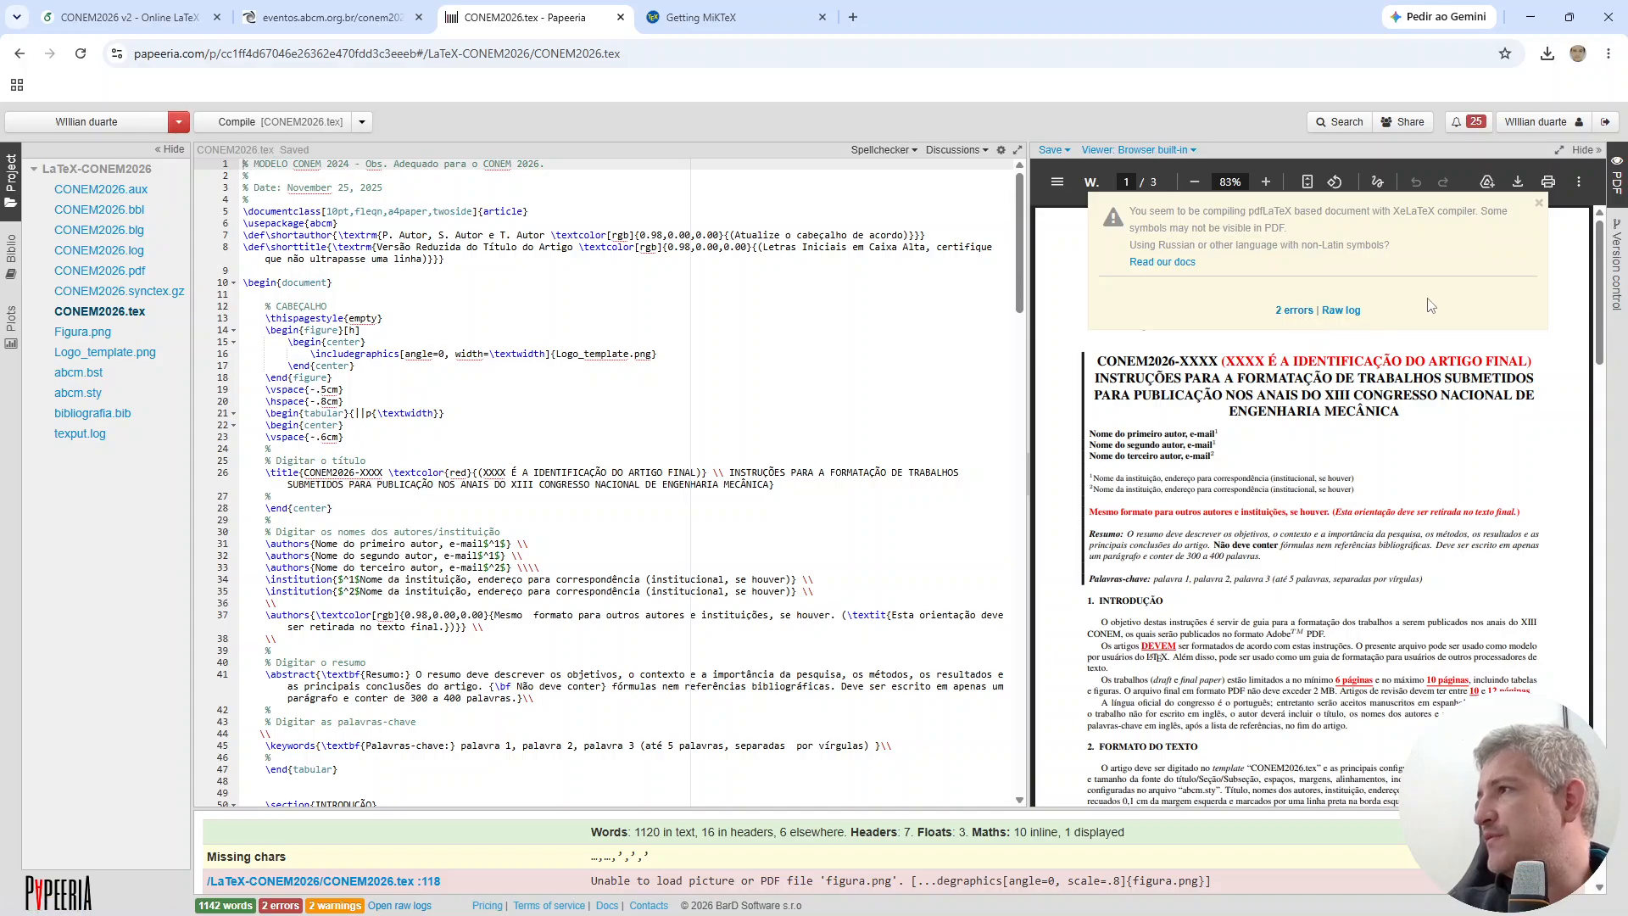
click(1539, 203)
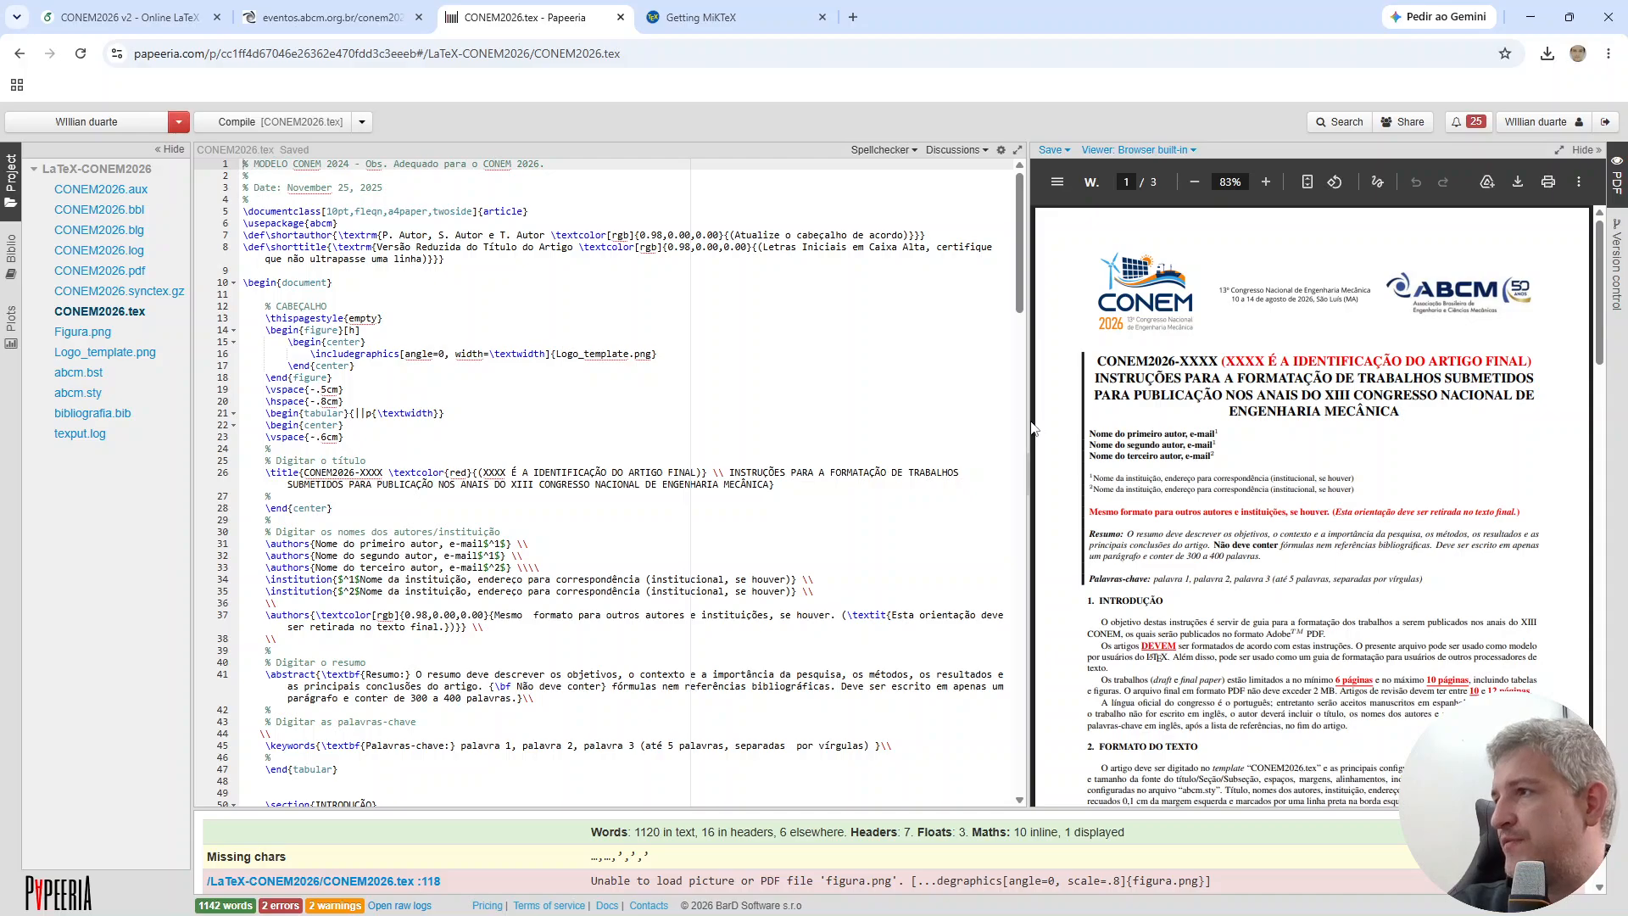
drag(1031, 428, 975, 421)
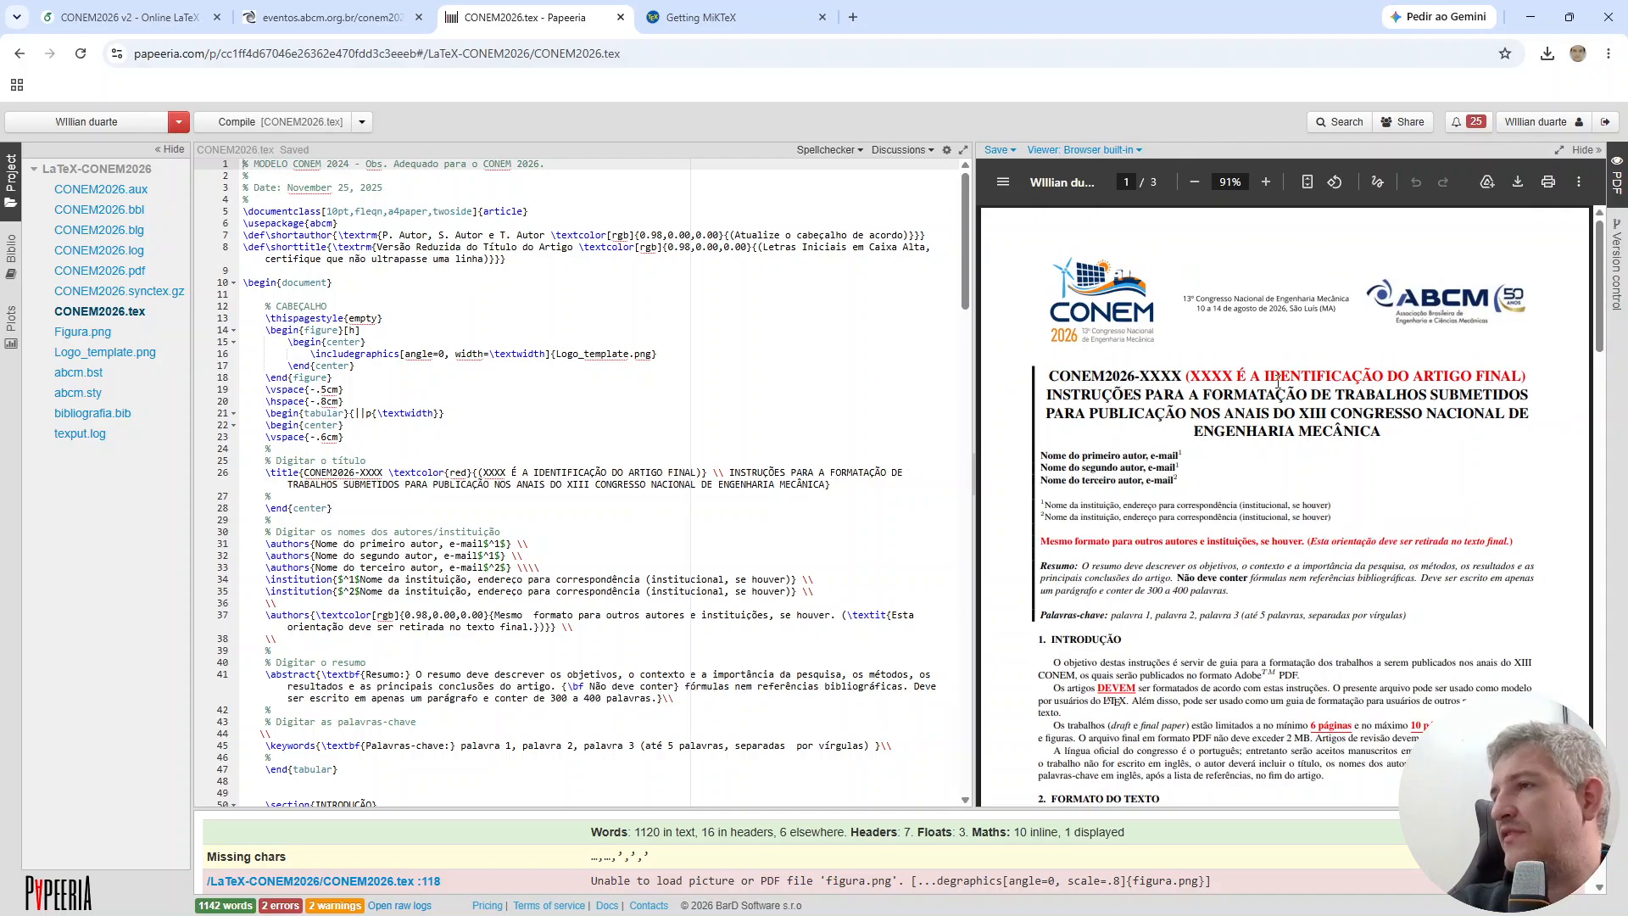
Step: Remove the red note "(XXXX É A IDENTIFICAÇÃO DO ARTIGO FINAL)" with its \textcolor command from the title on line 26
click(357, 436)
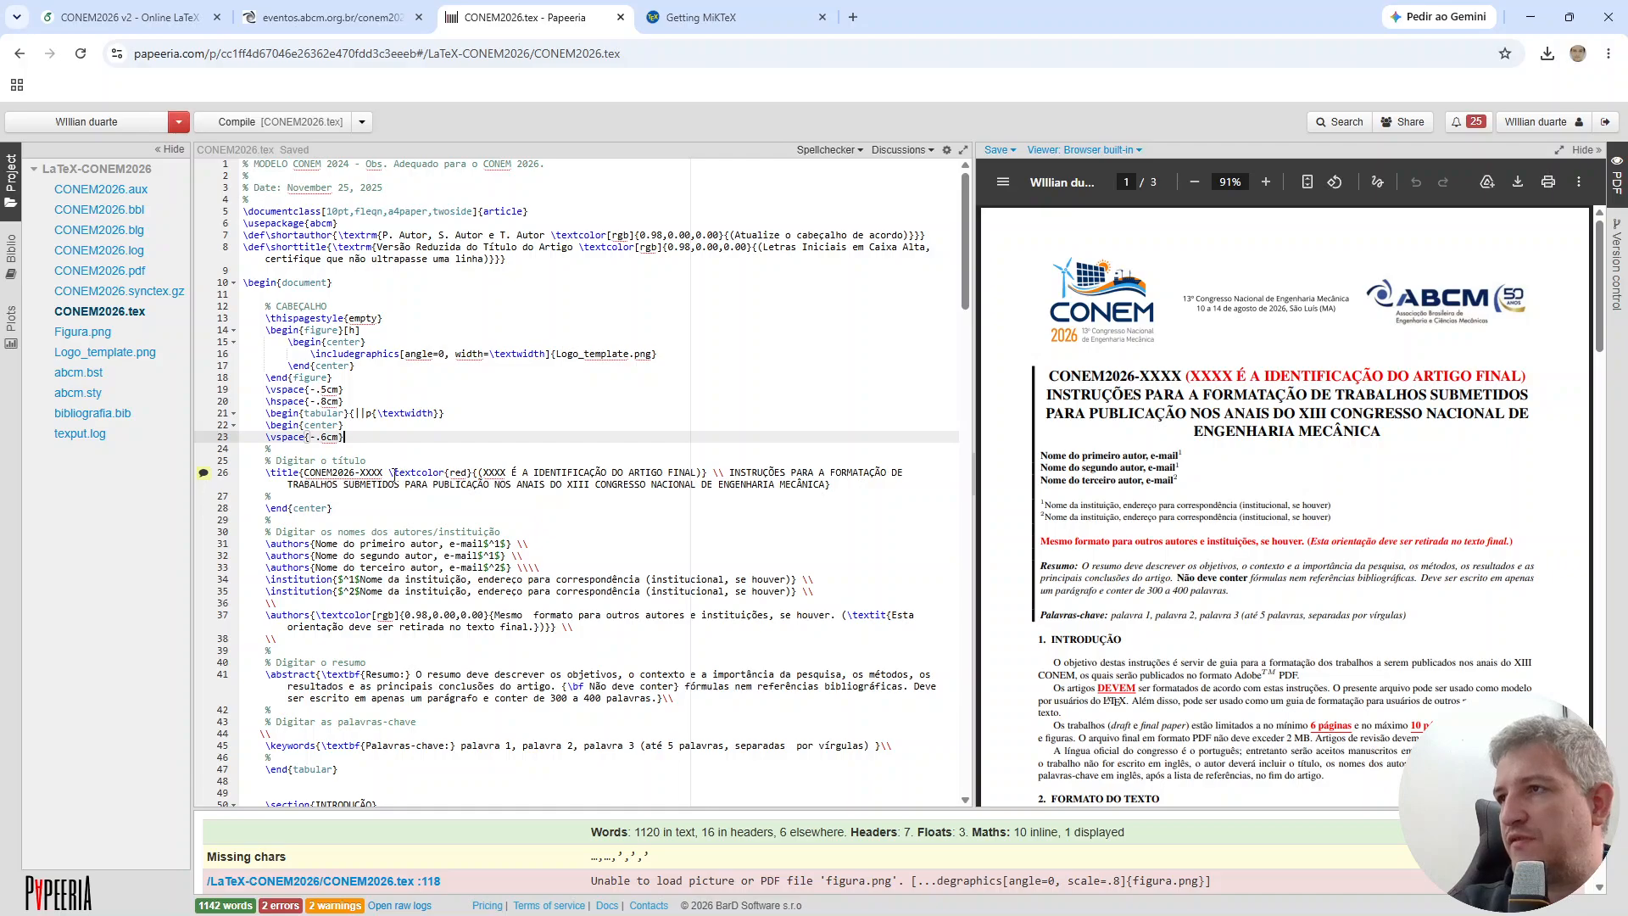
drag(390, 472, 708, 466)
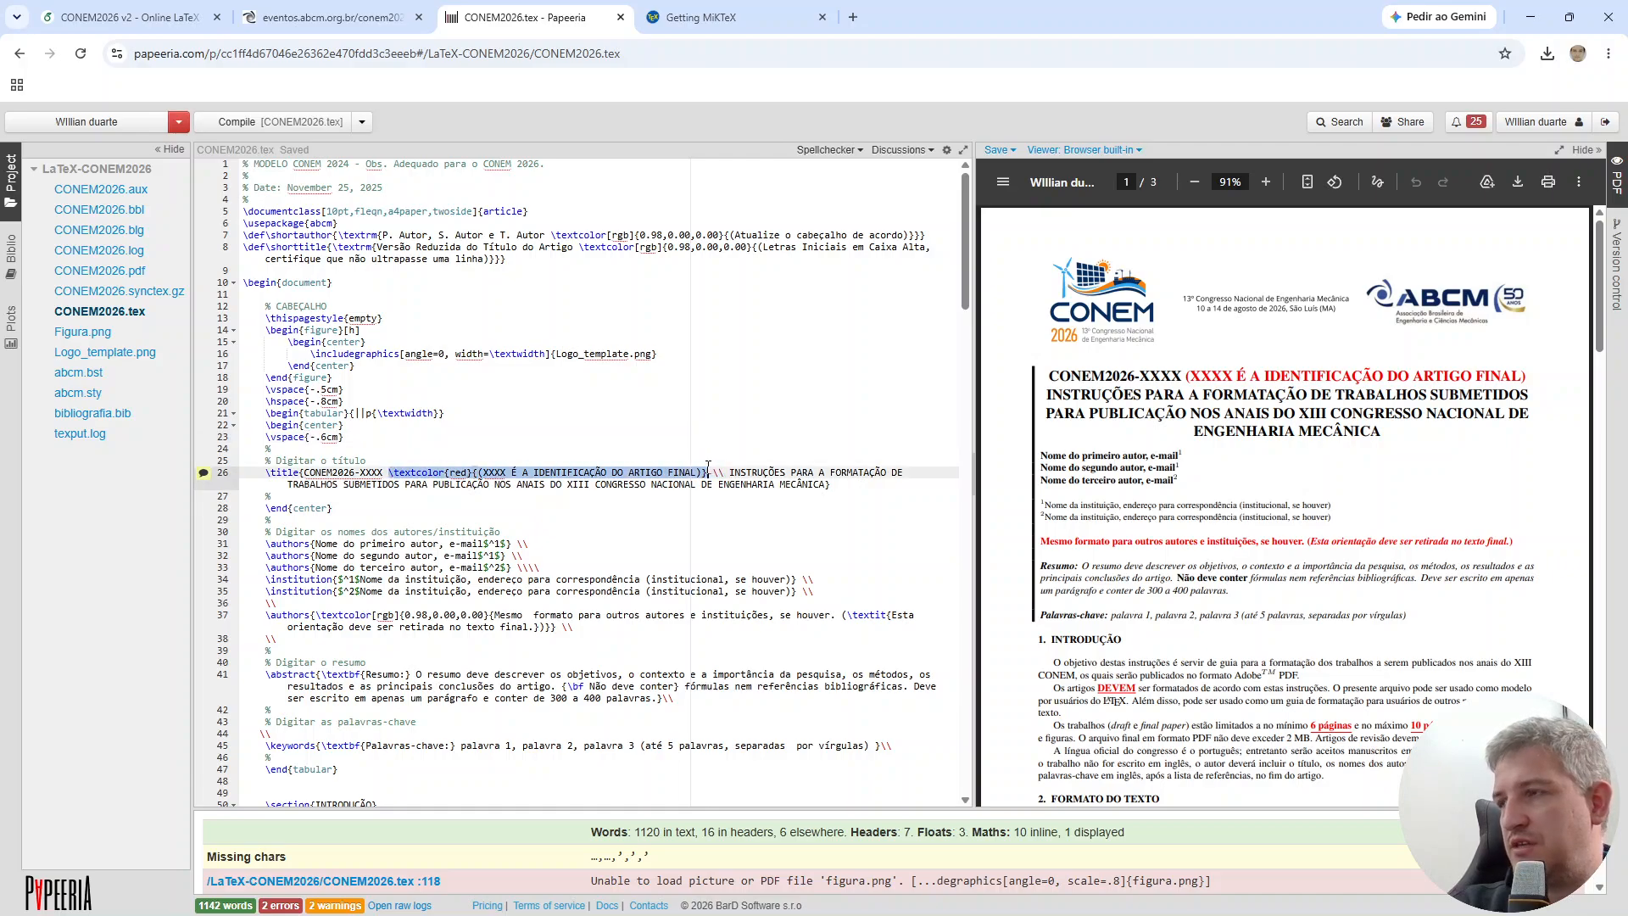
key(Delete)
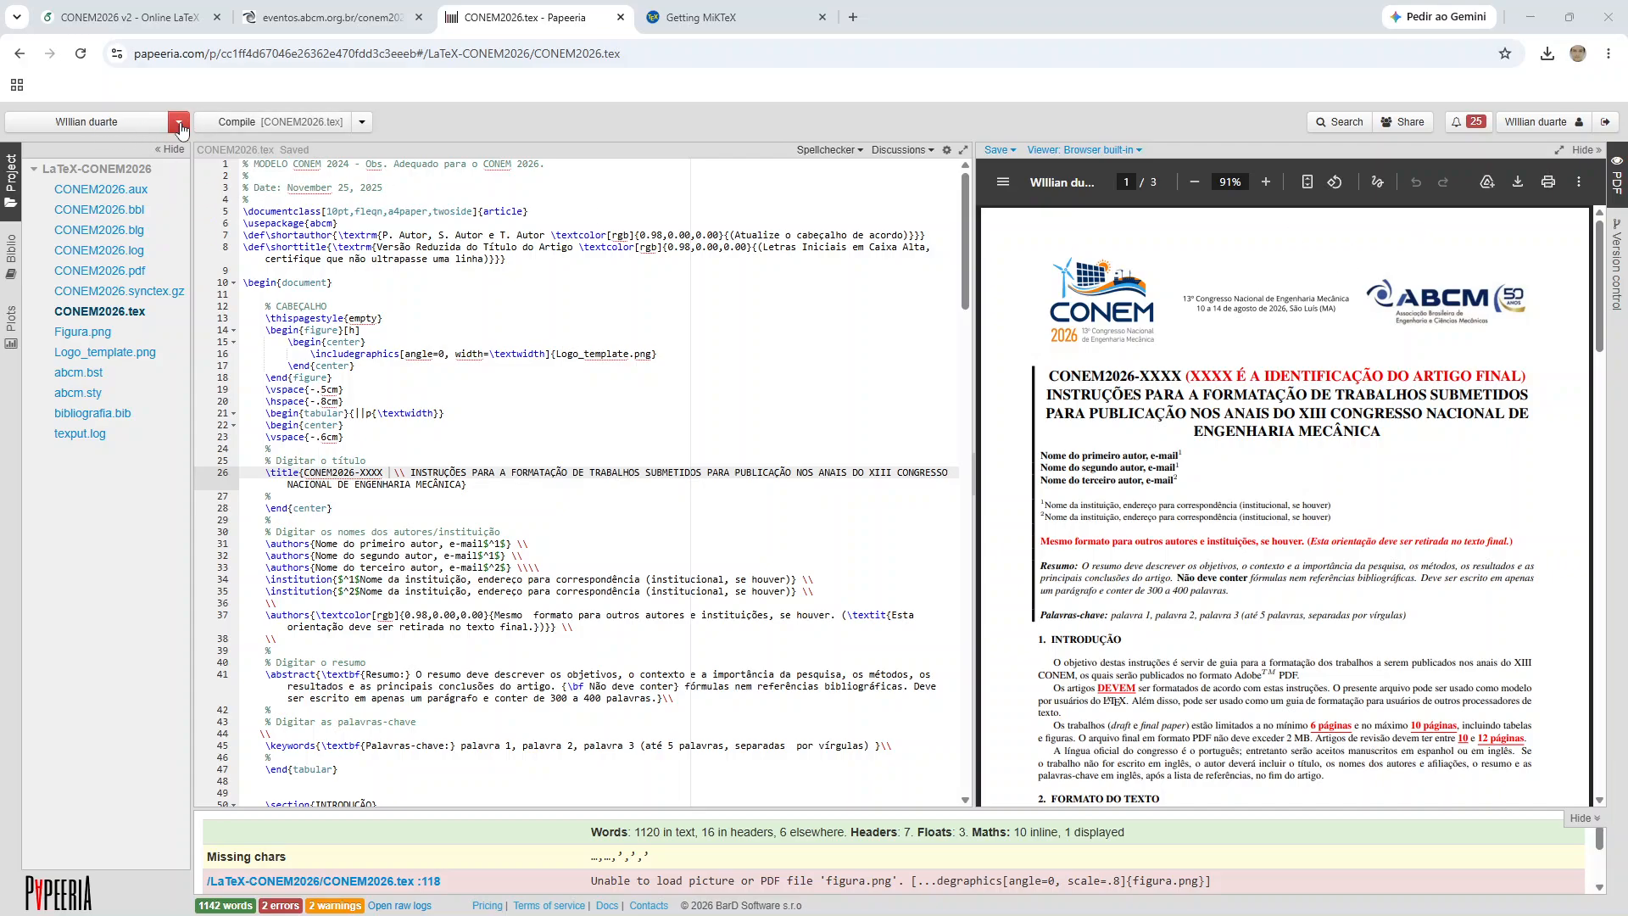
Step: Recompile CONEM2026.tex, dismiss the compiler warning and check the PDF's first page with the thumbnails hidden
click(228, 123)
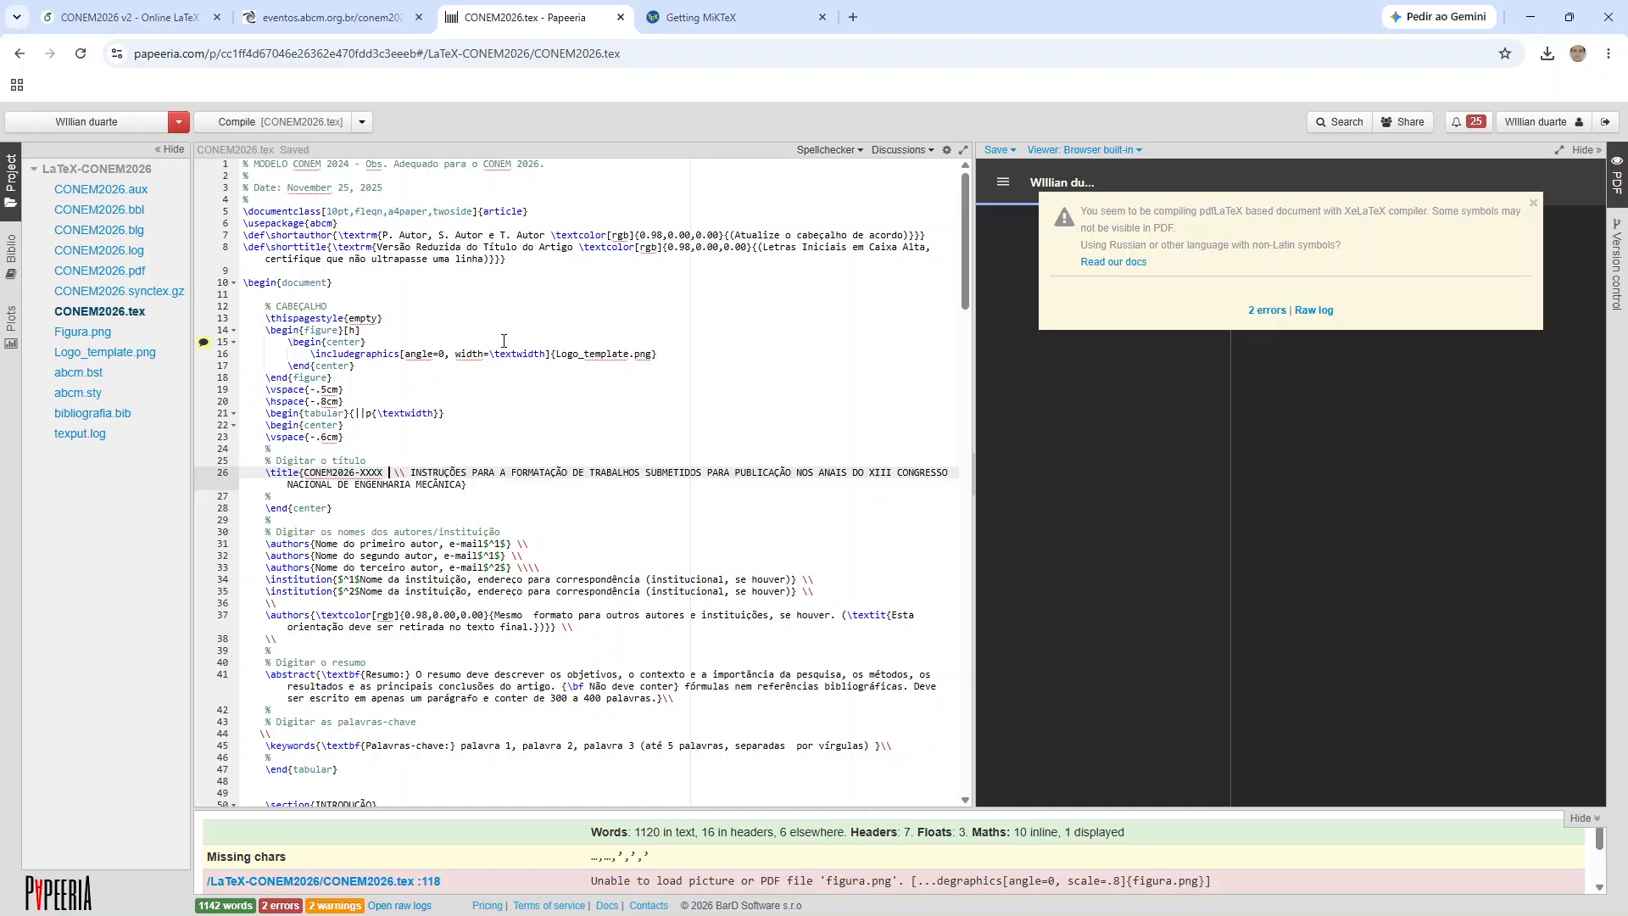
click(1533, 203)
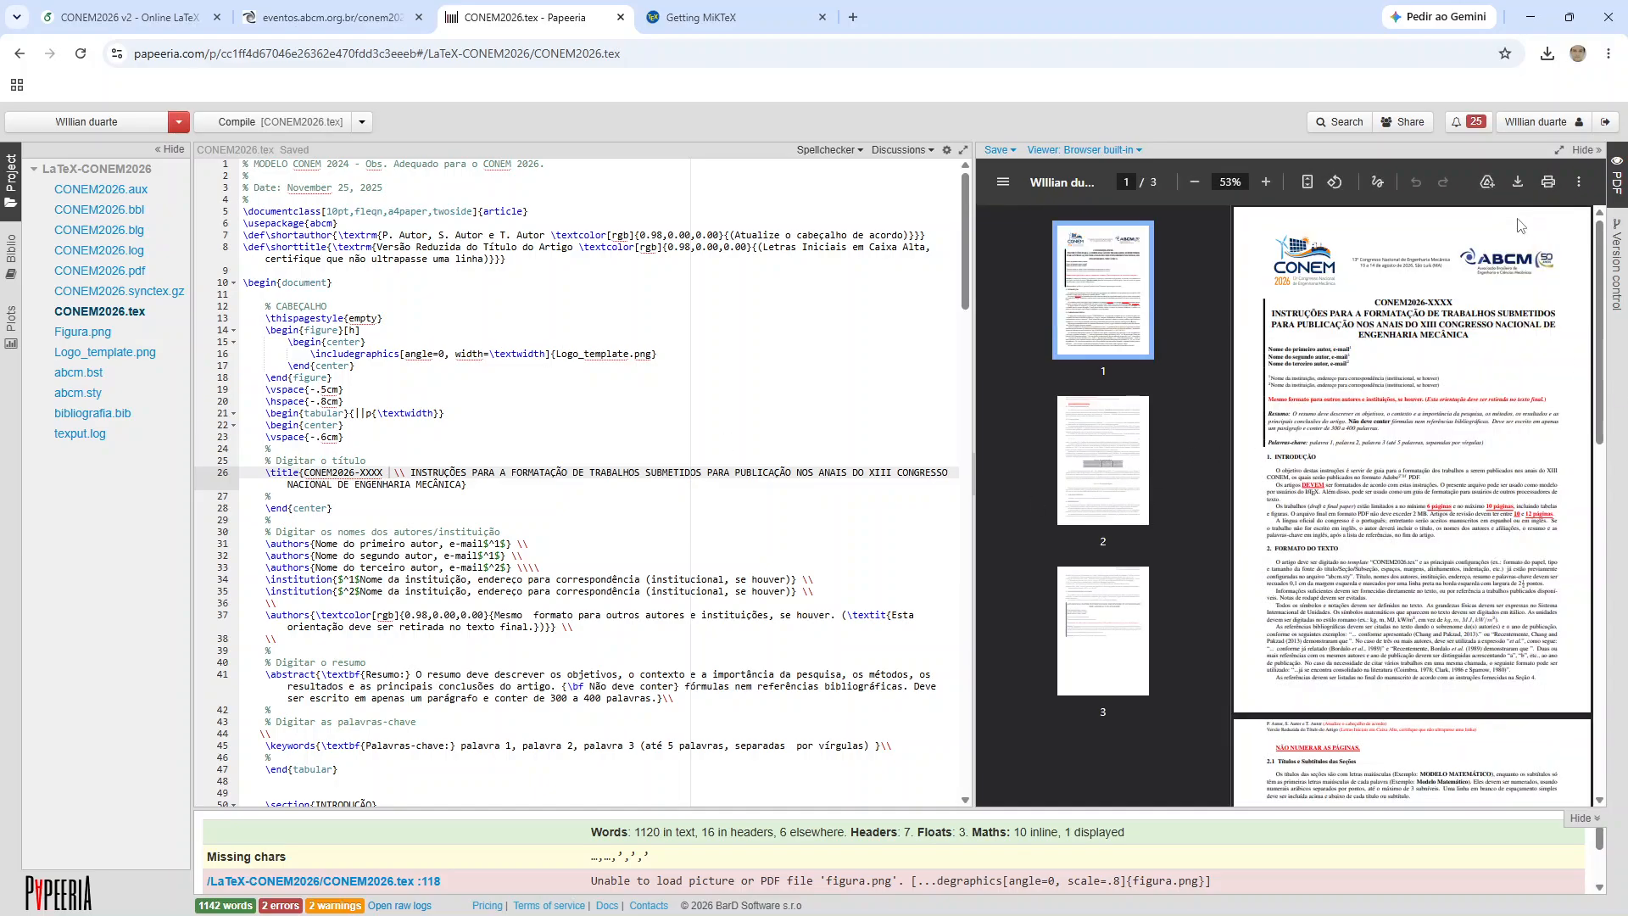
click(1002, 181)
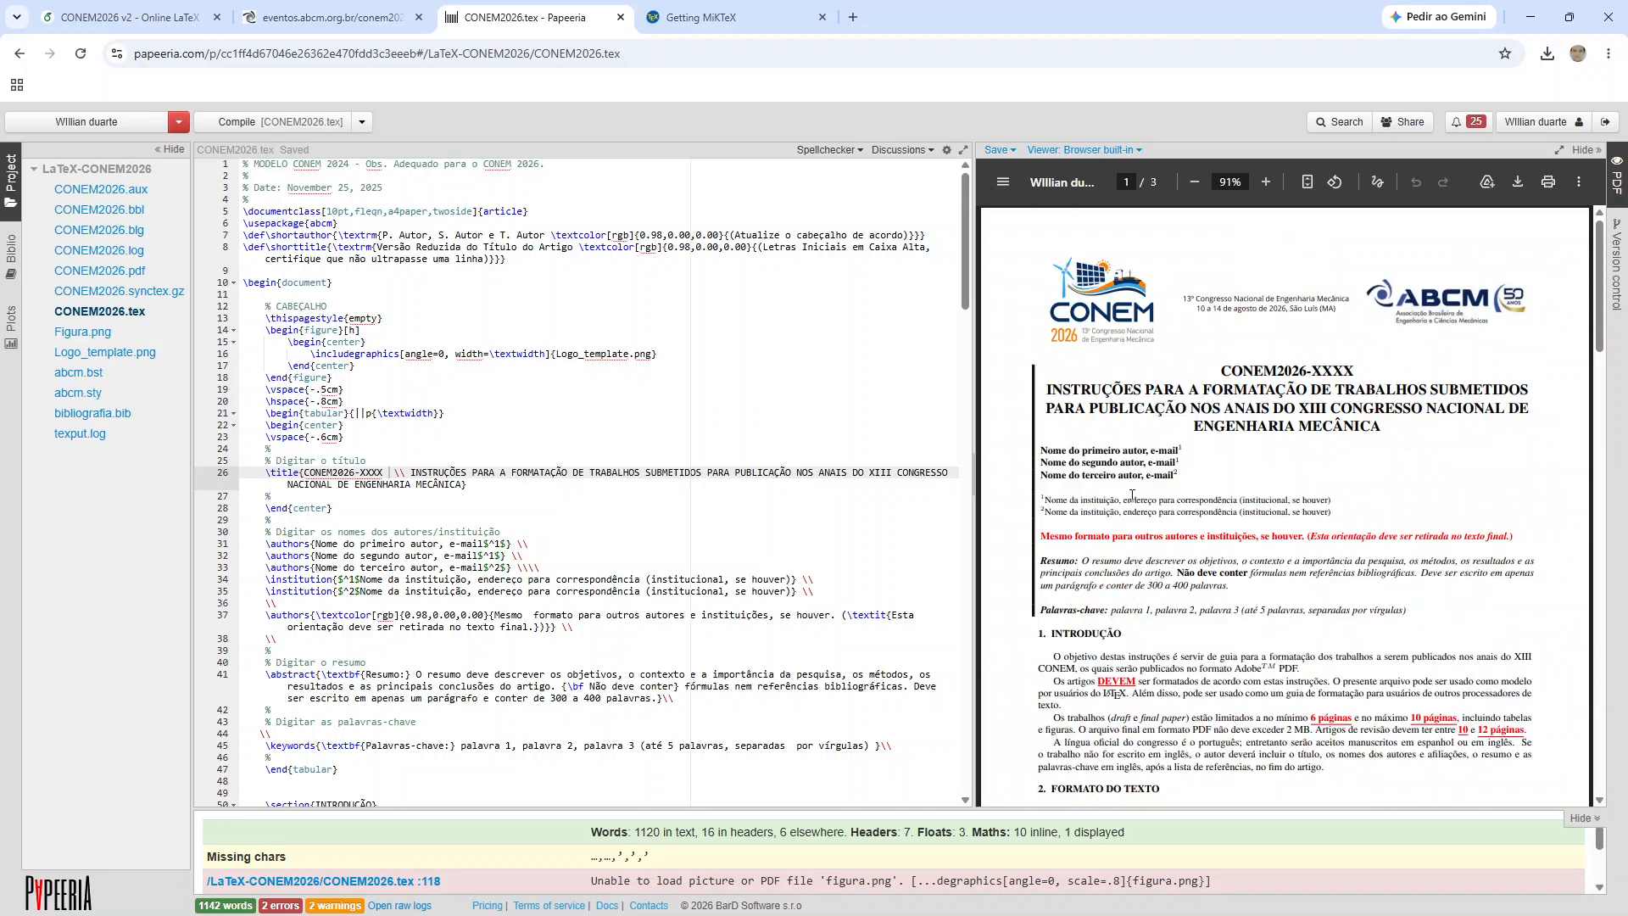
scroll(1174, 561, down, 3)
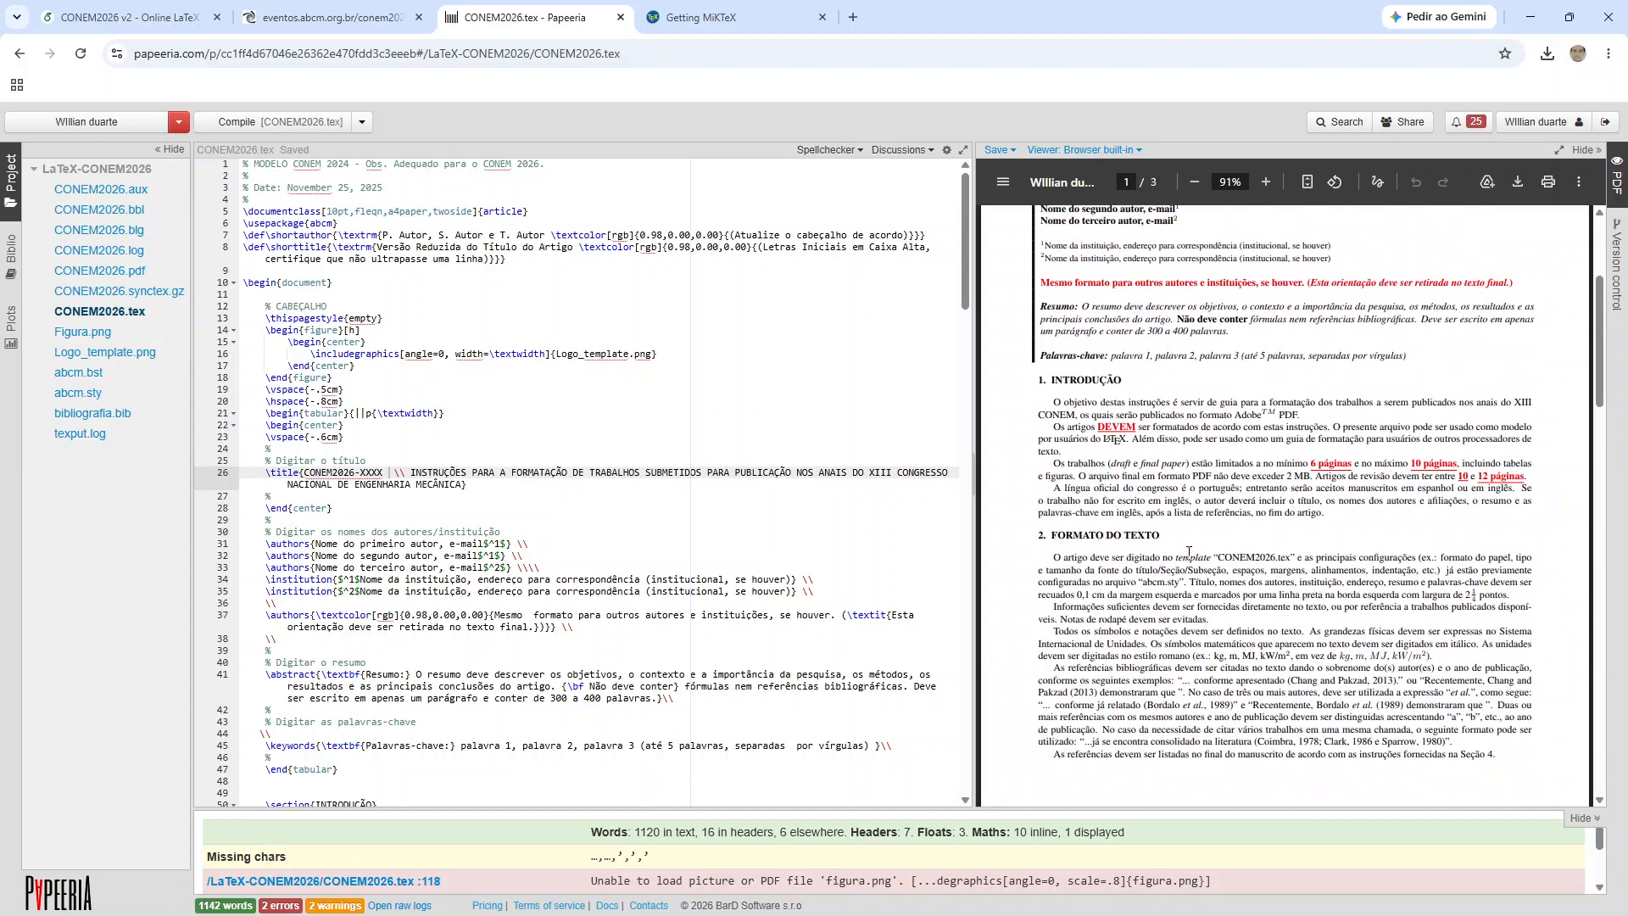
scroll(1191, 564, up, 2)
scroll(1164, 507, up, 1)
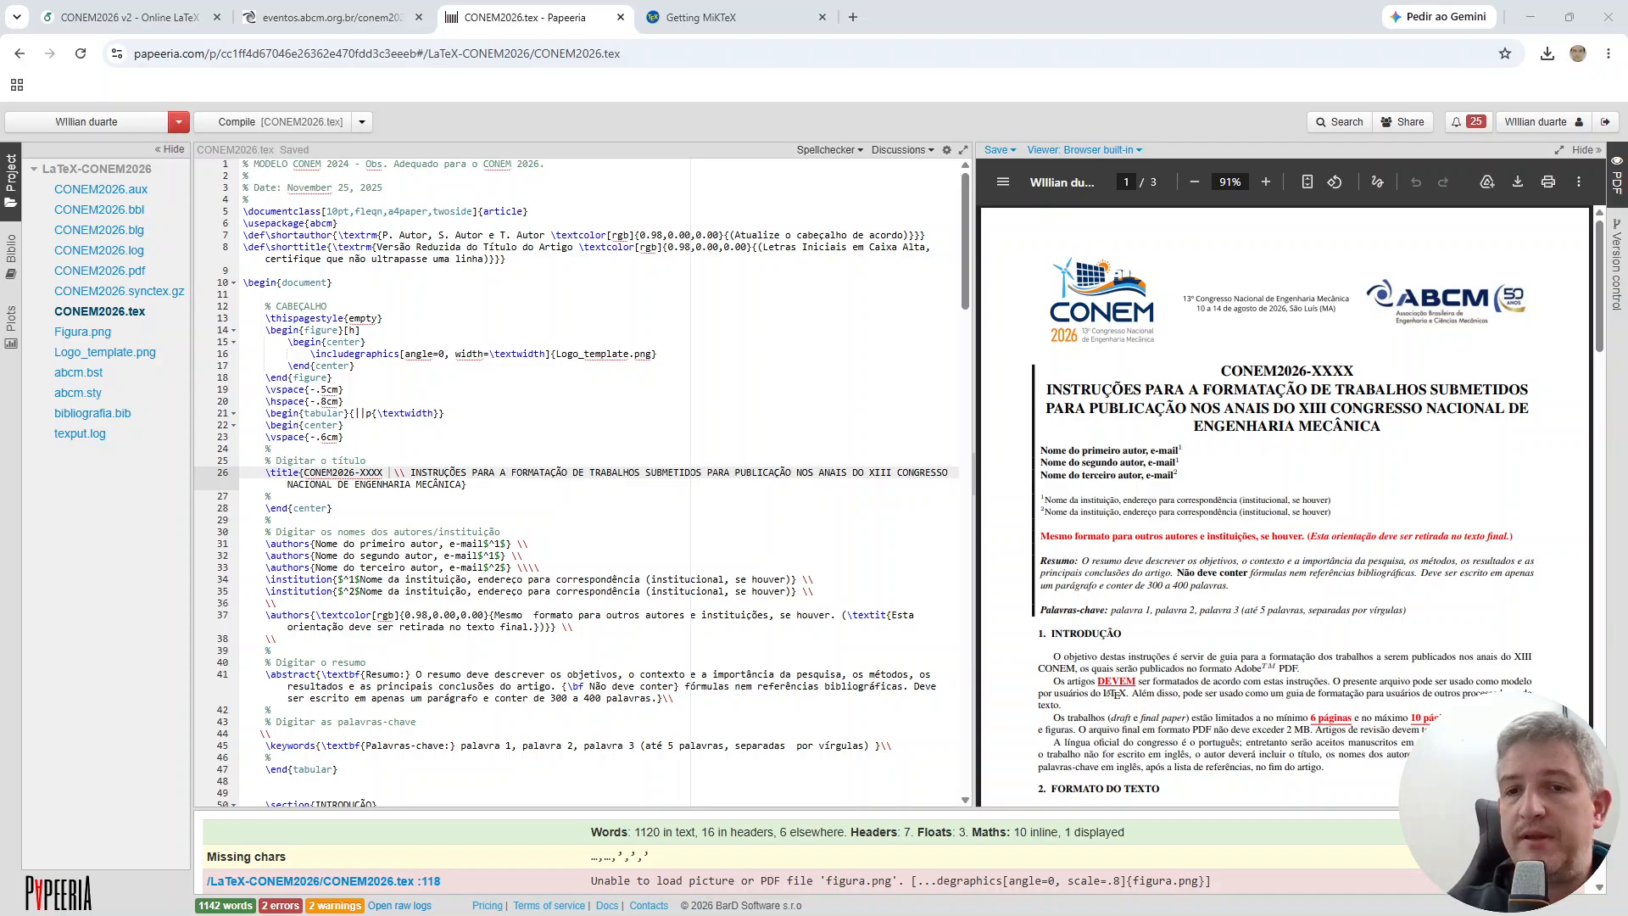
Step: Switch to the MiKTeX site, open its home page and go from there to the download page
click(649, 8)
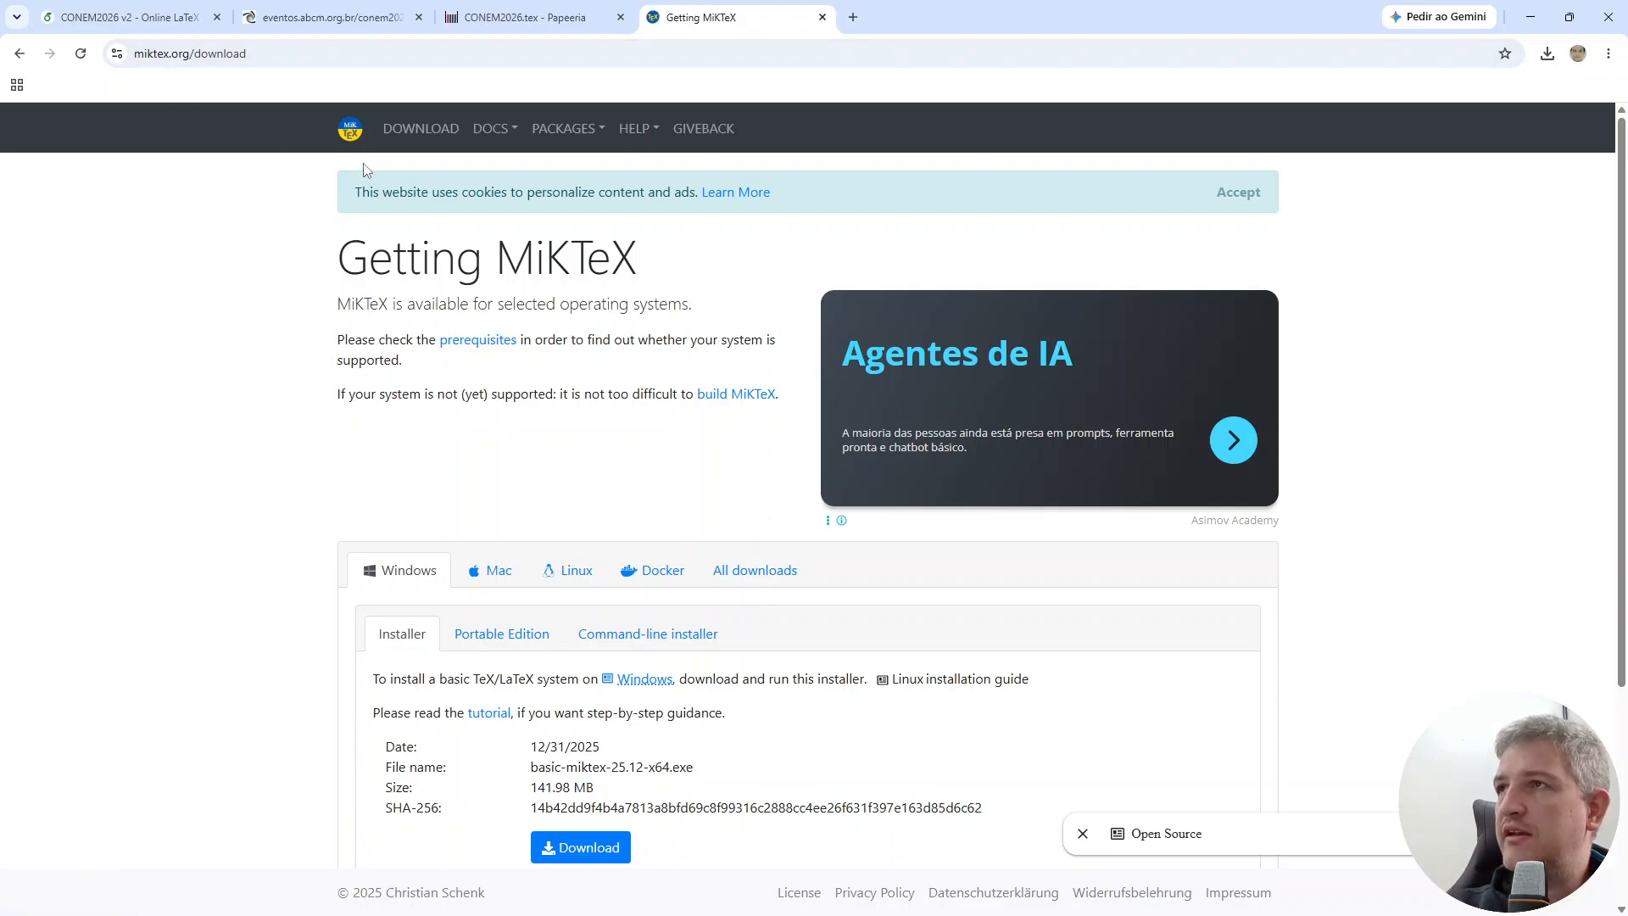
click(349, 134)
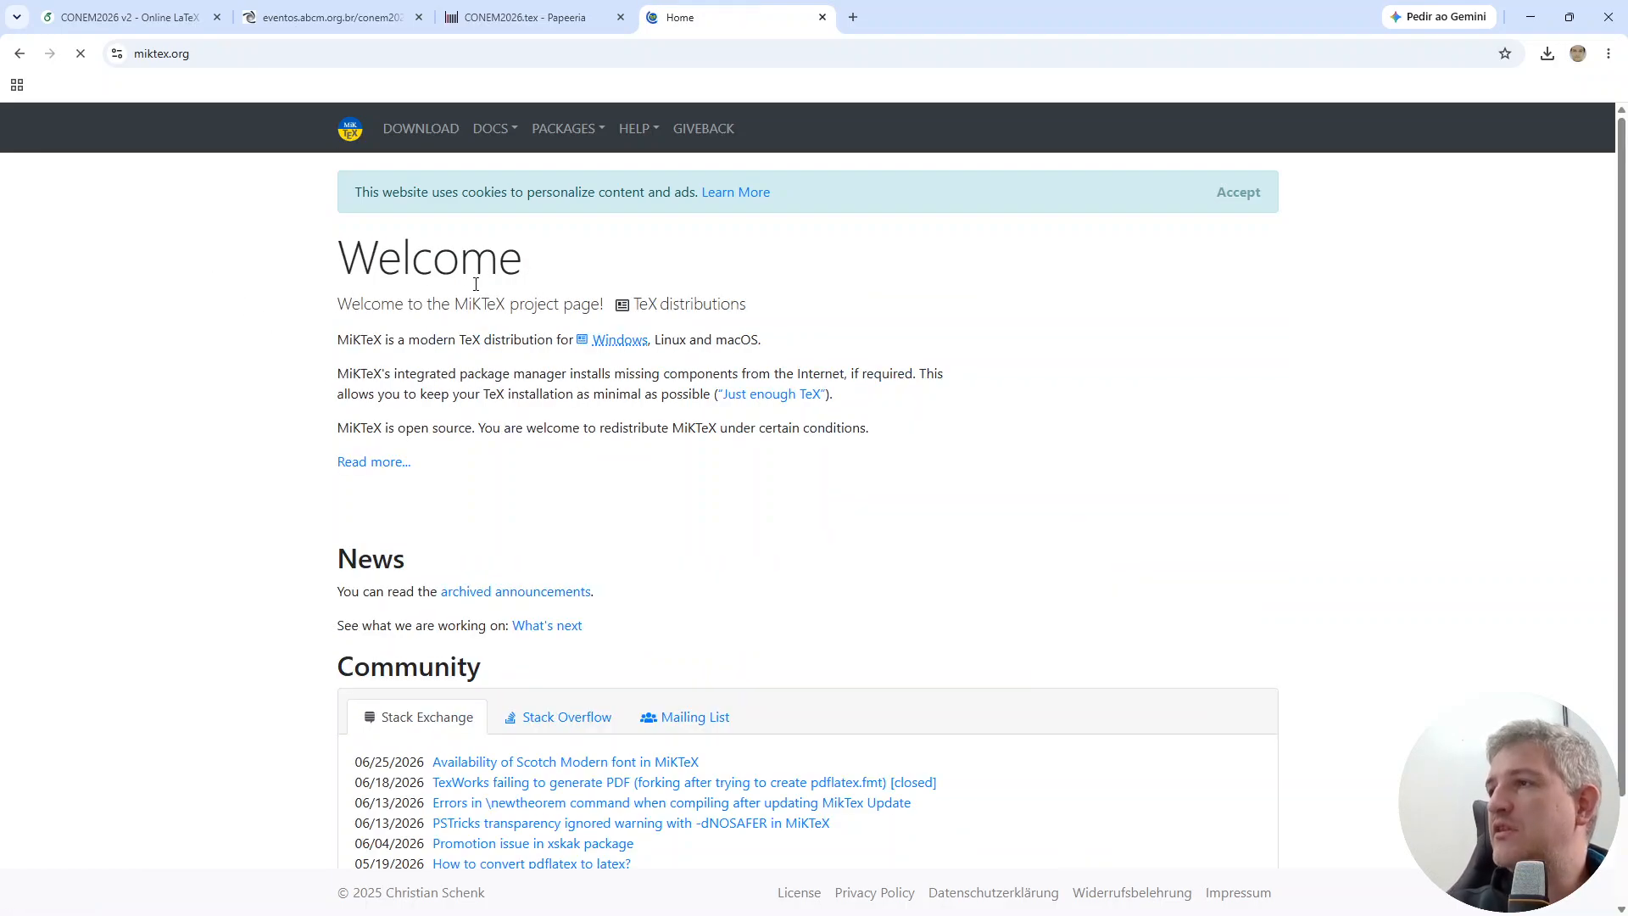
click(390, 134)
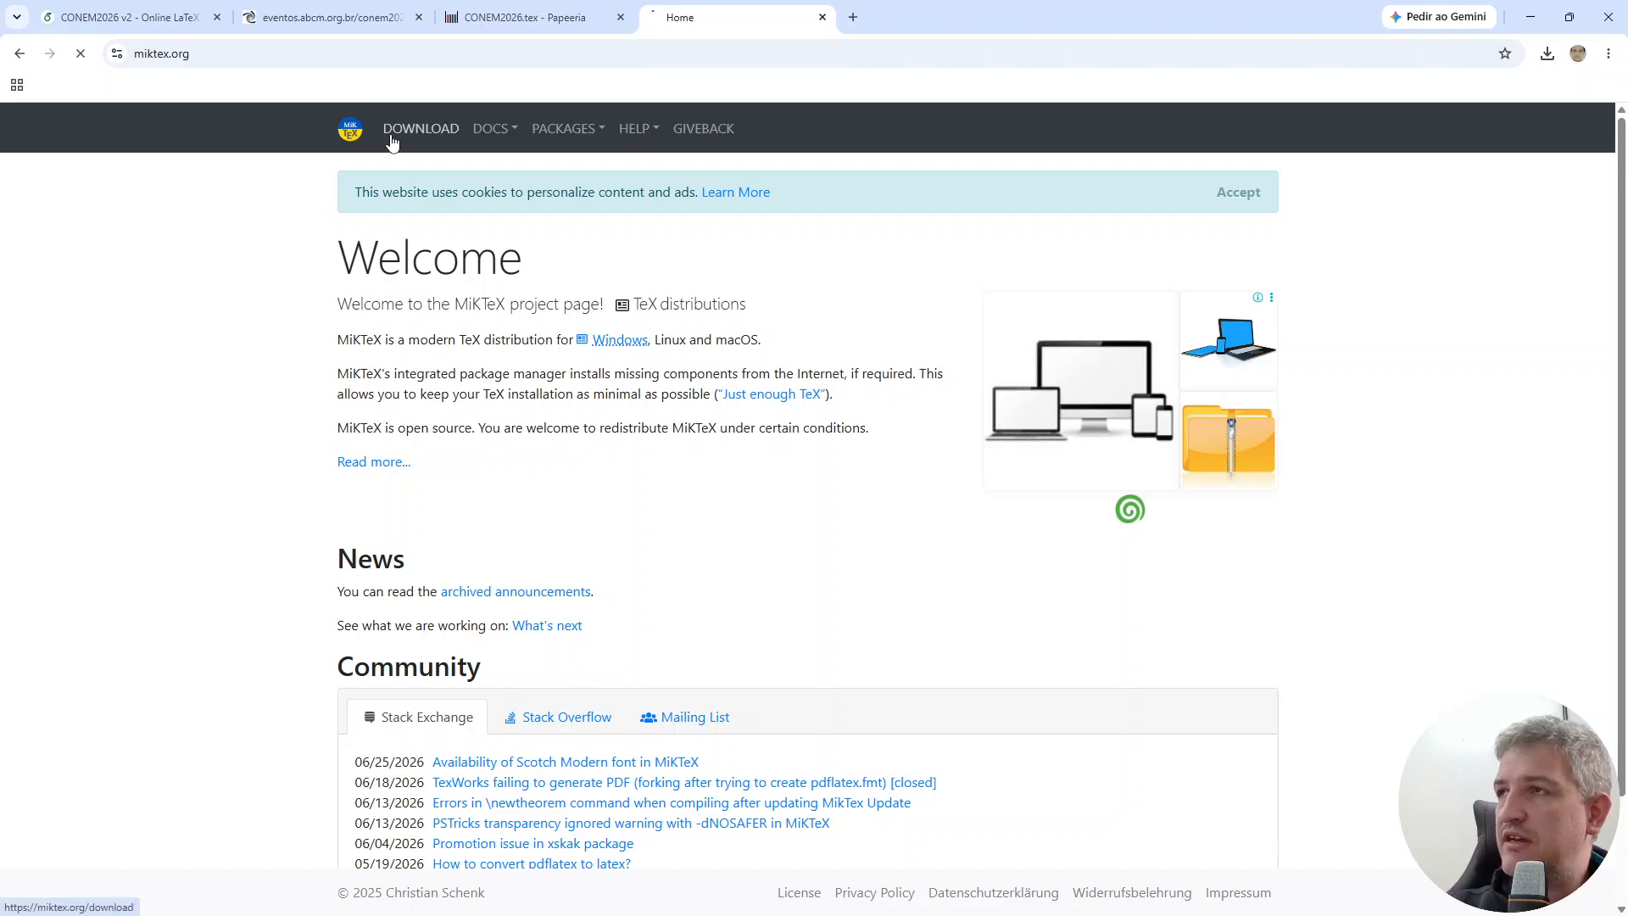
Step: Examine the MiKTeX download page, comparing the Windows installer with the Mac version and returning to the Windows download
scroll(469, 388, down, 1)
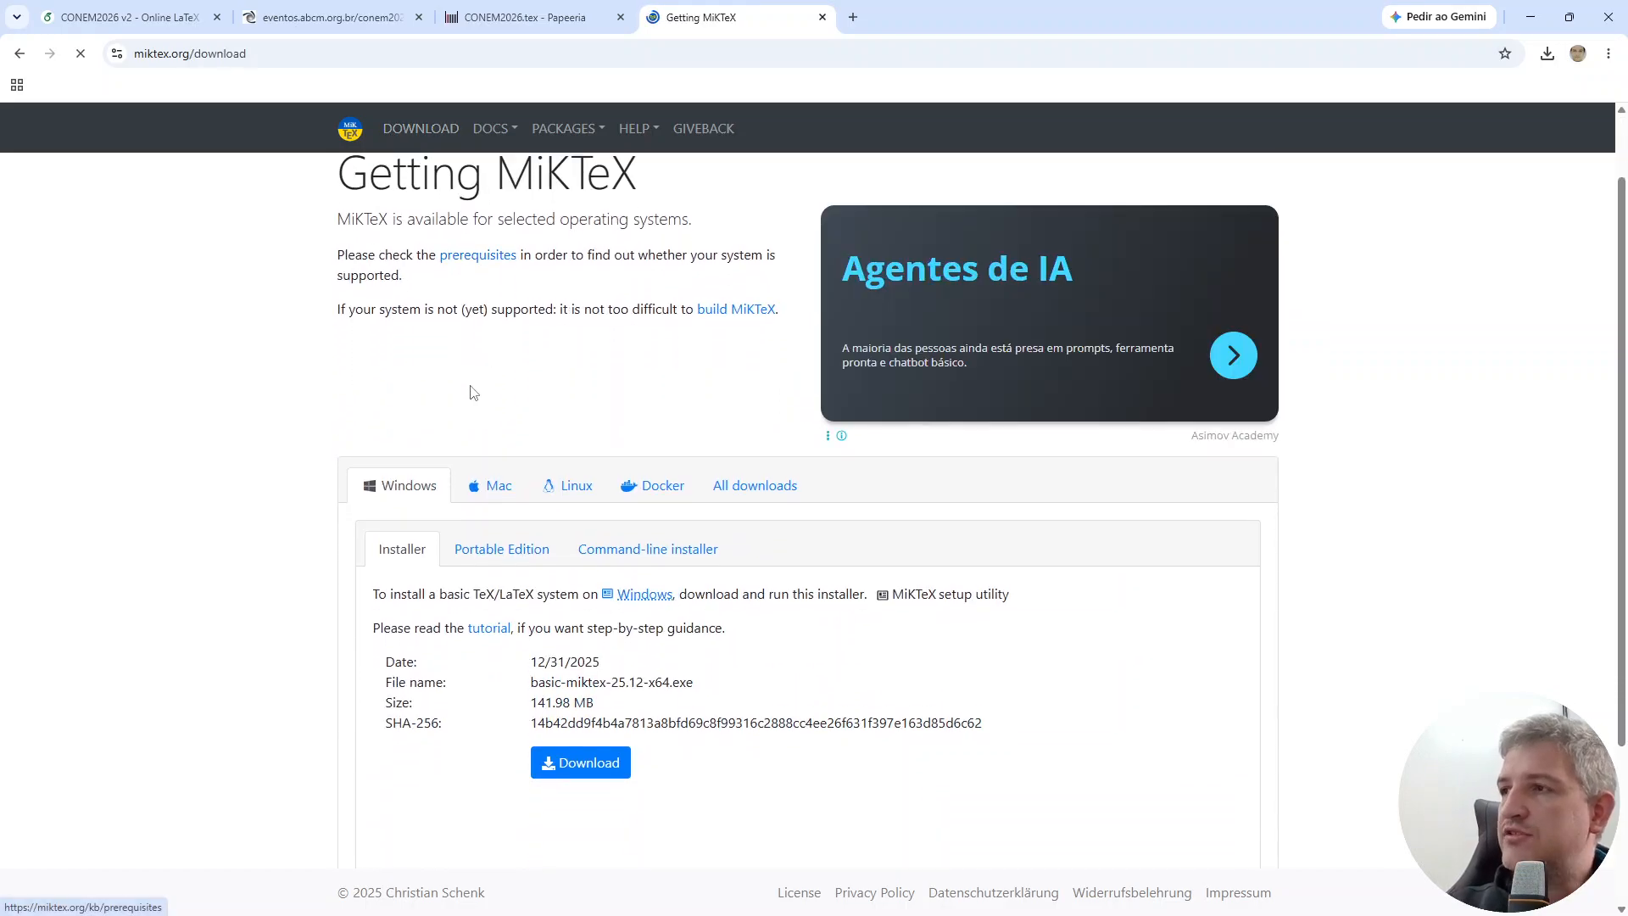
scroll(551, 424, down, 2)
scroll(763, 551, up, 2)
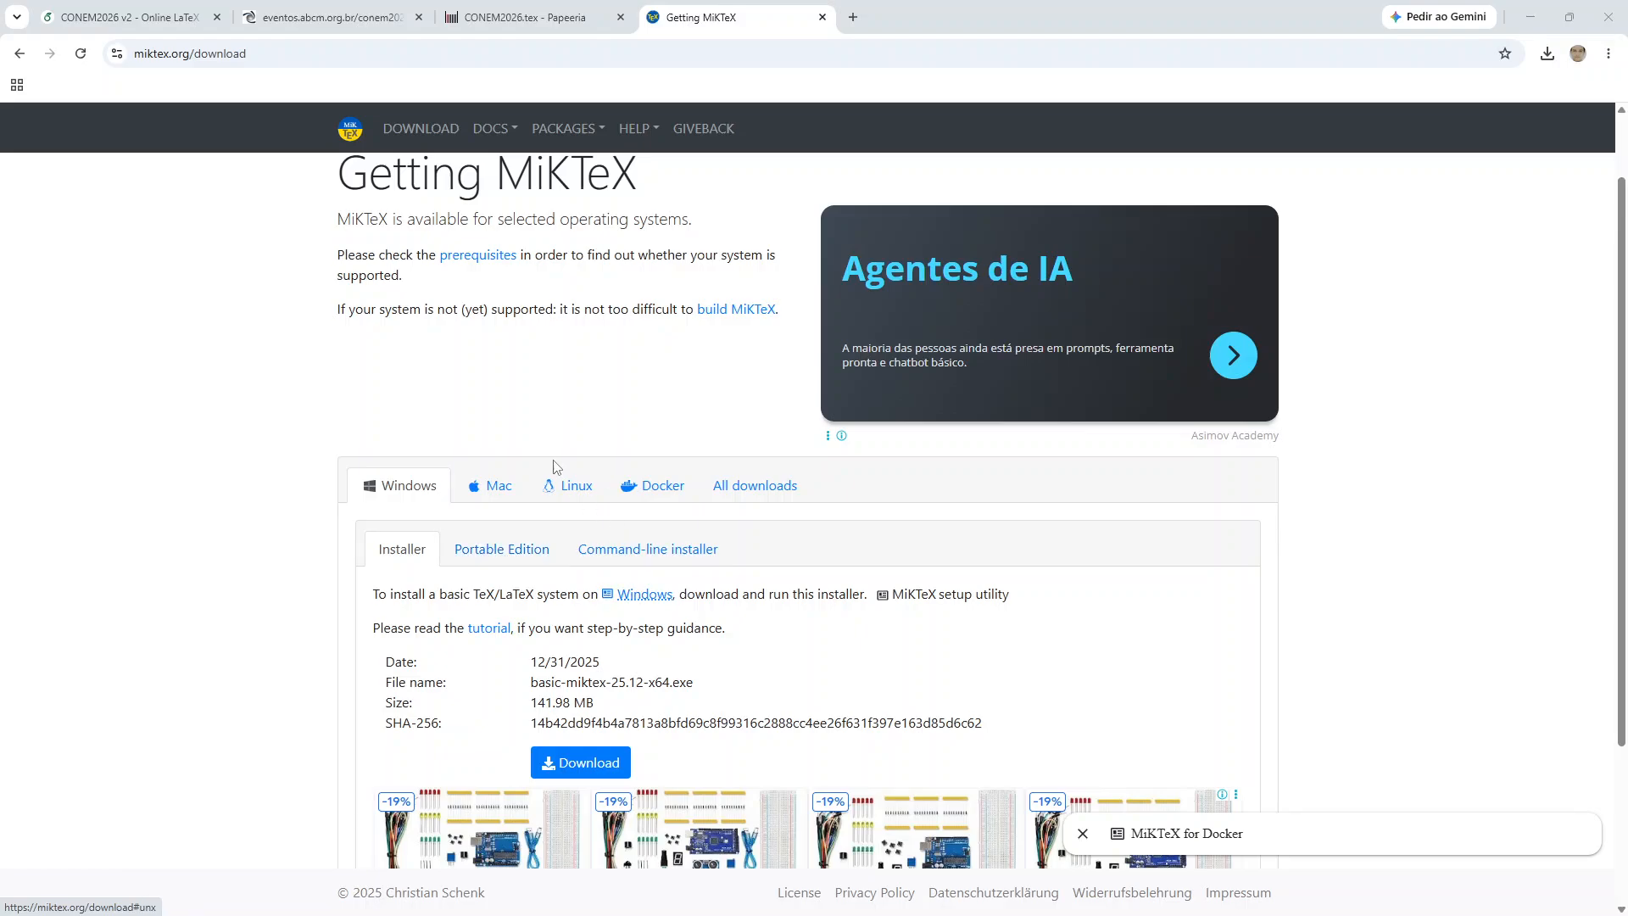
scroll(551, 465, down, 2)
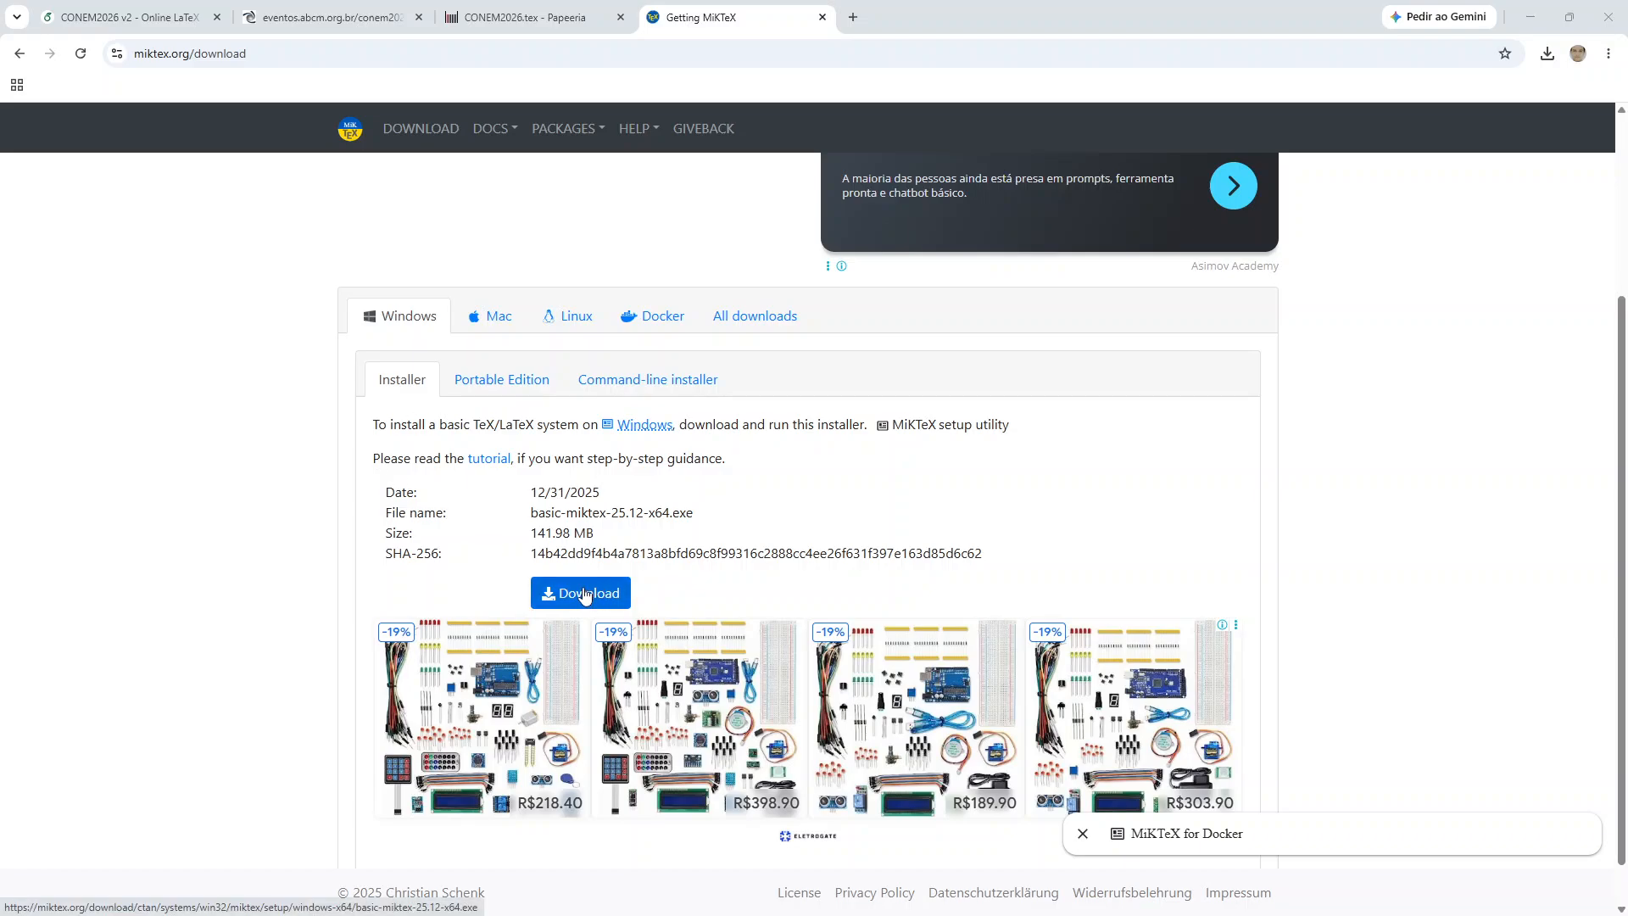
click(552, 322)
click(513, 327)
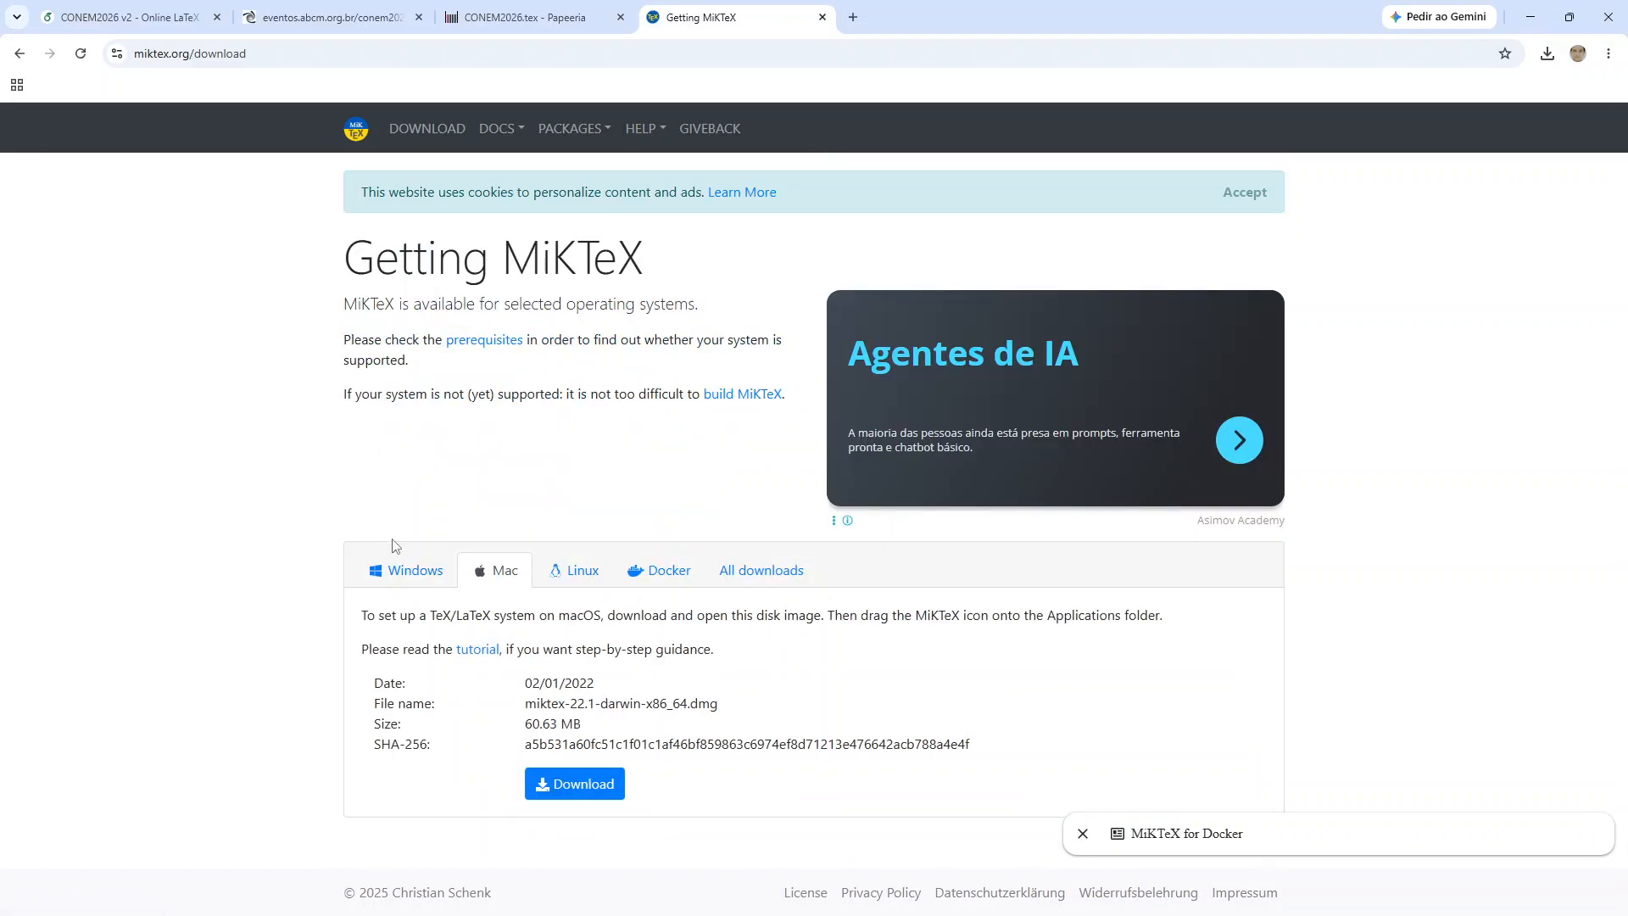
click(398, 564)
scroll(462, 480, down, 3)
scroll(461, 372, up, 3)
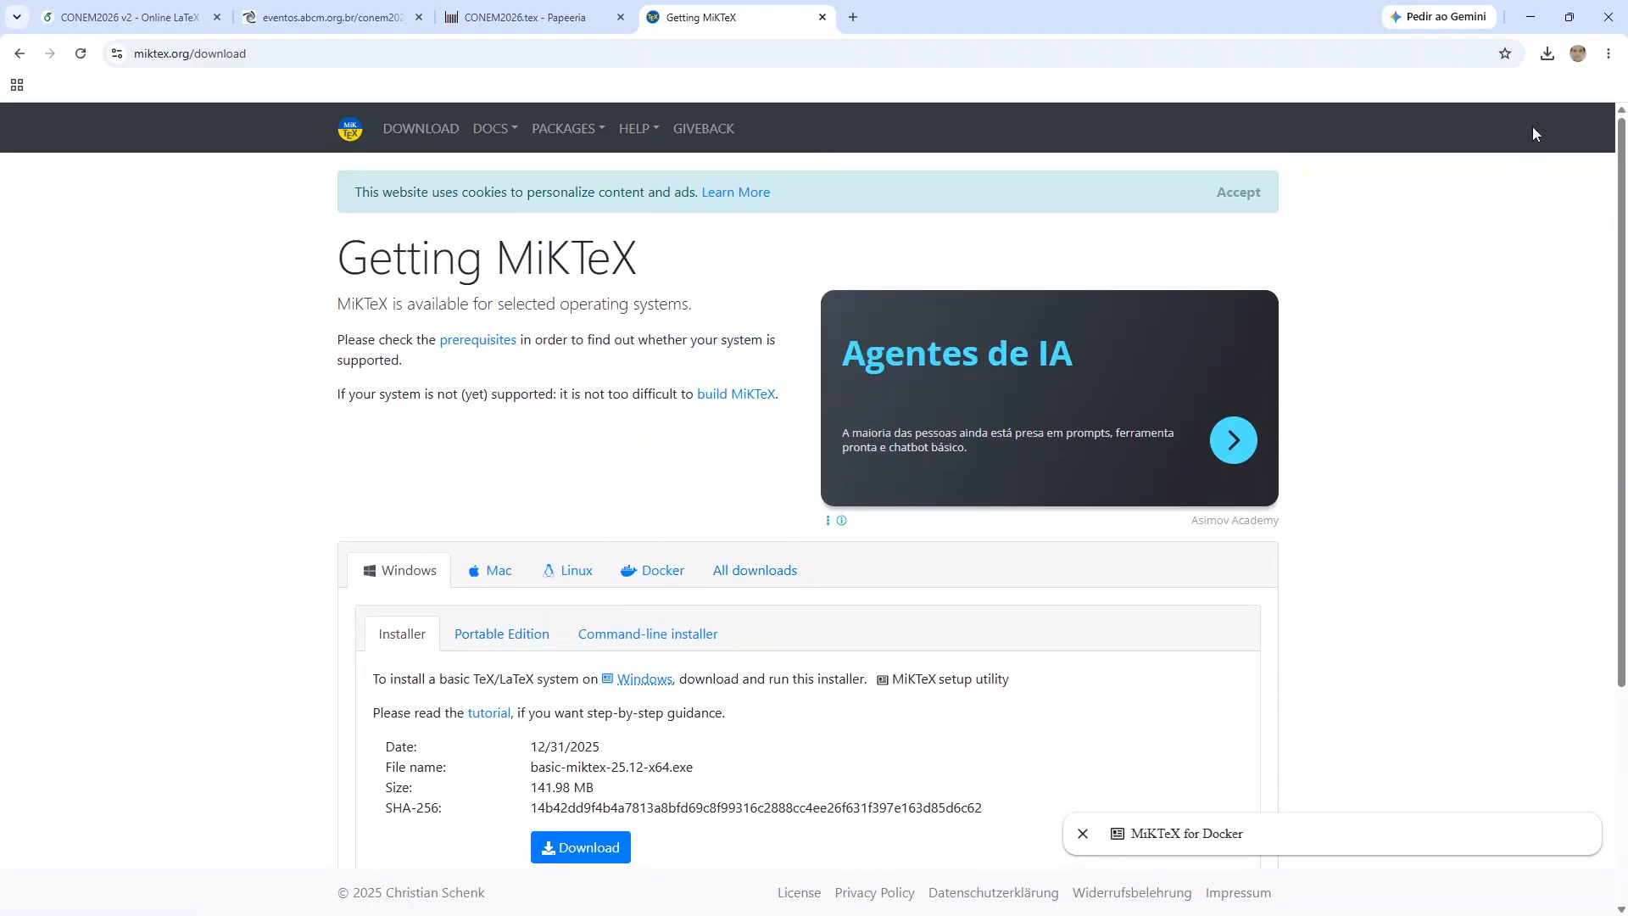
Step: Minimize the browser and review CONEM2026.tex, bibliografia.bib and abcm.sty in the LaTeX-CONEM2026 folder in File Explorer
click(1531, 17)
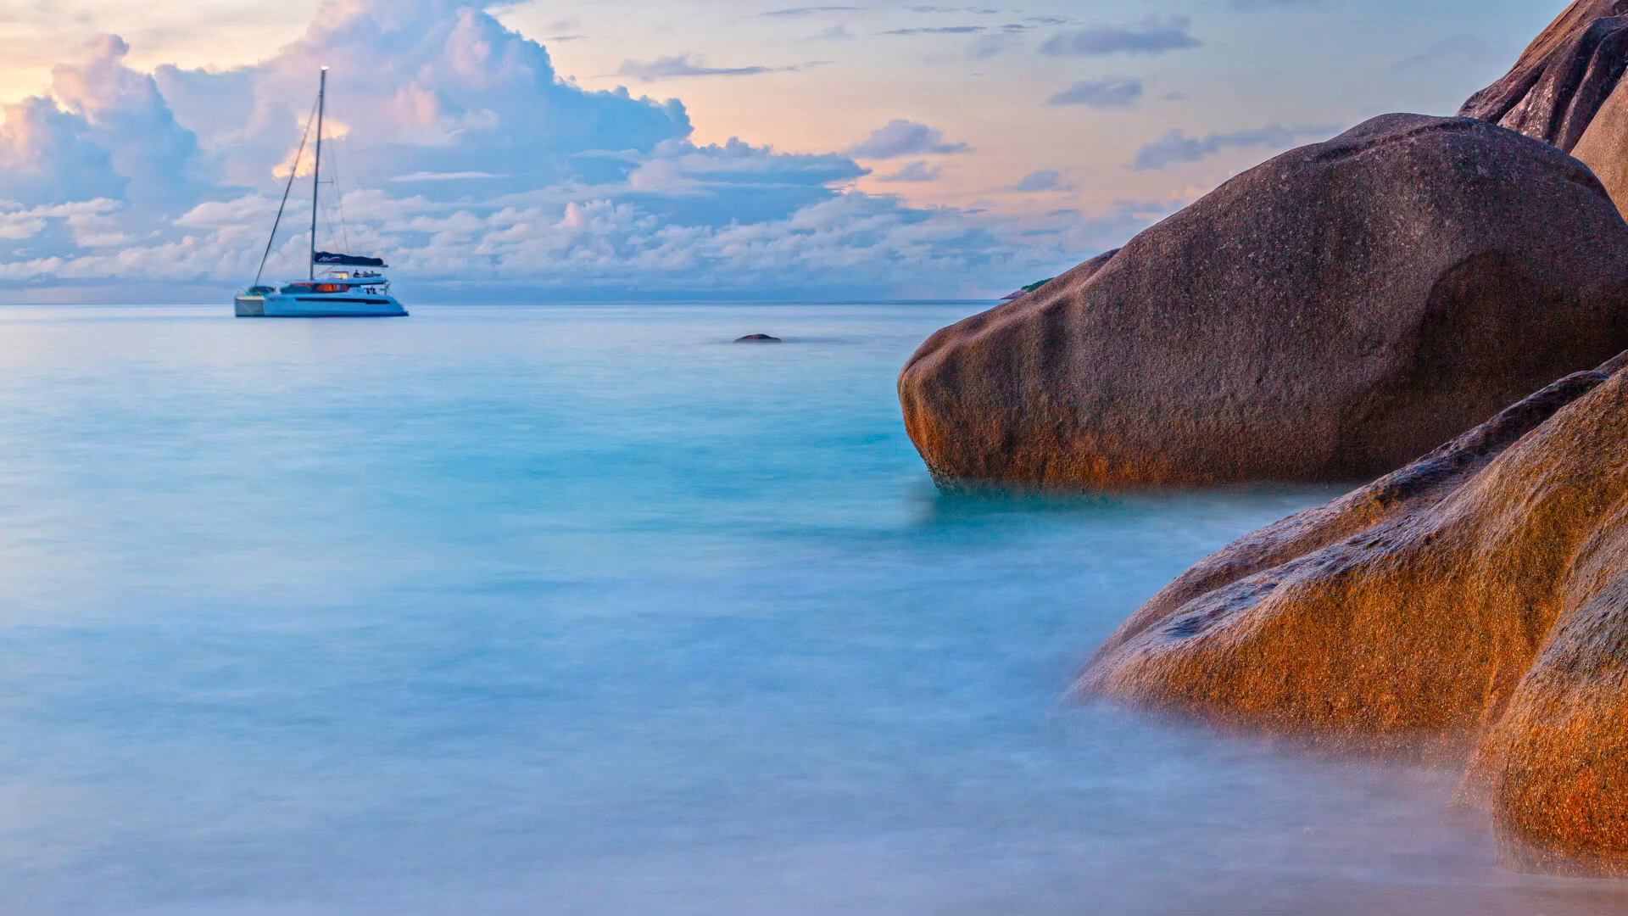
drag(0, 297, 928, 1)
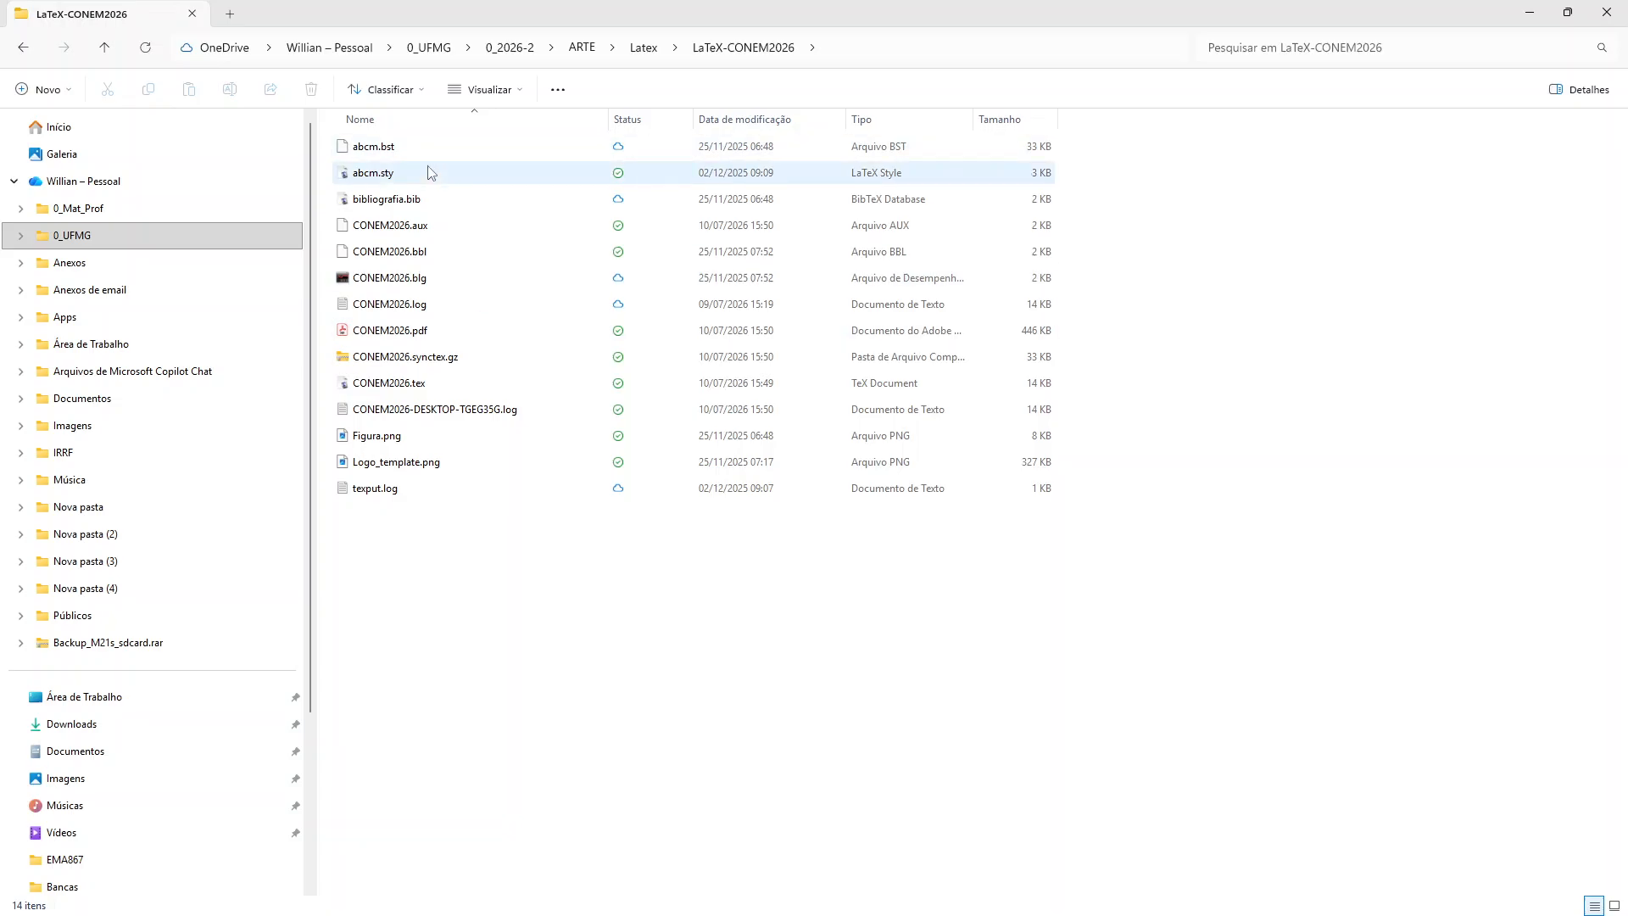
click(451, 388)
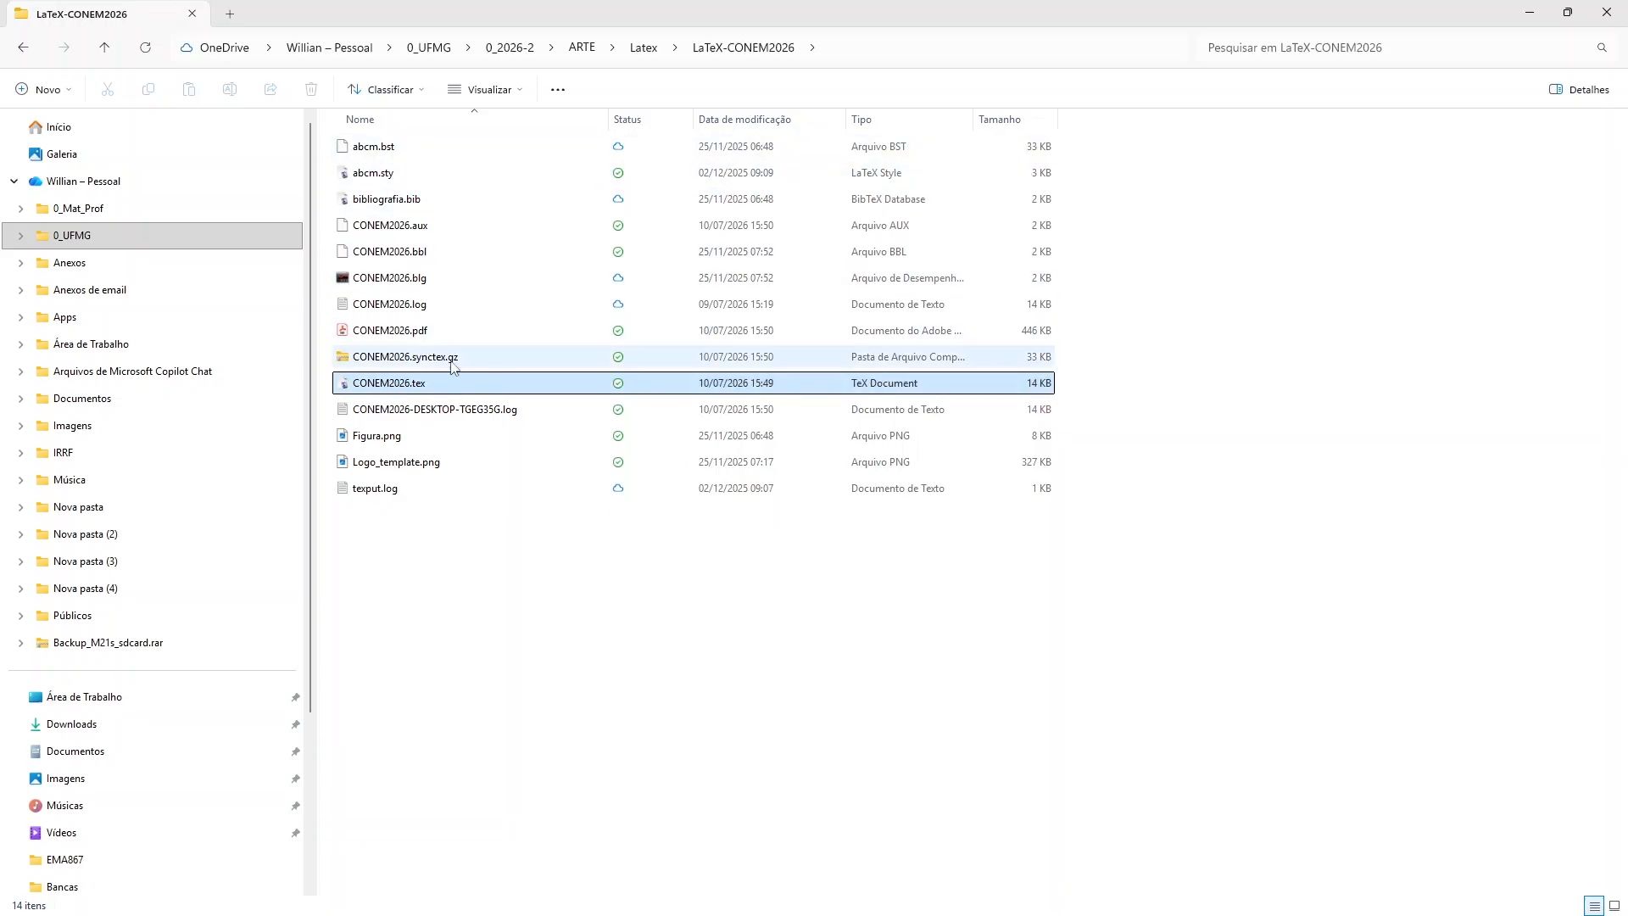
click(413, 200)
click(417, 176)
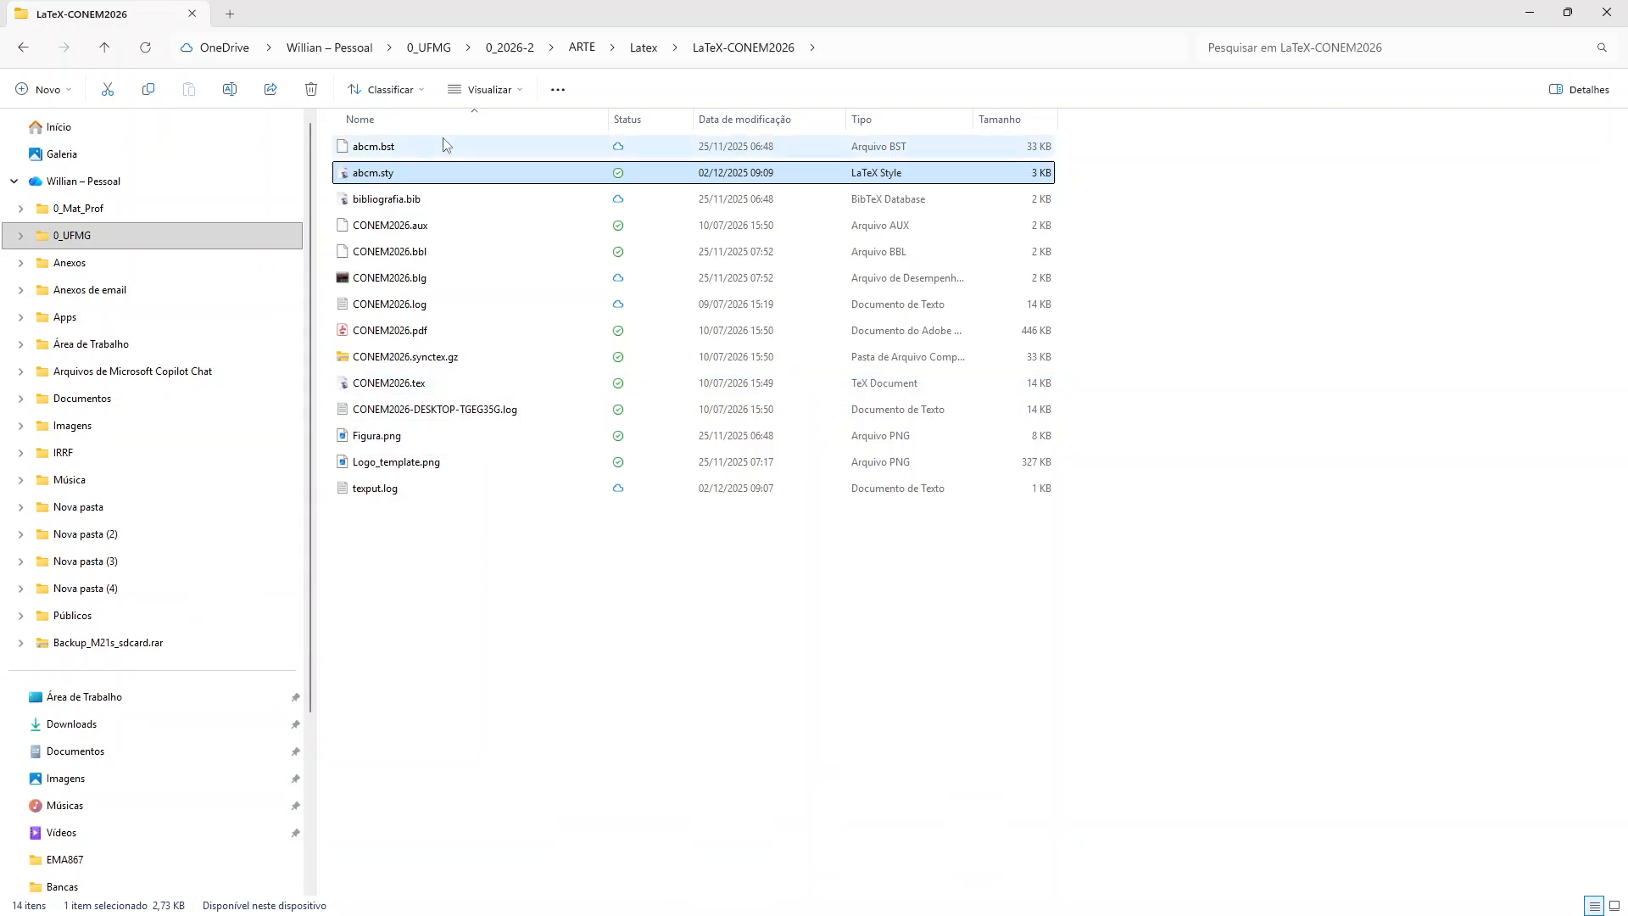
key(alt+Tab)
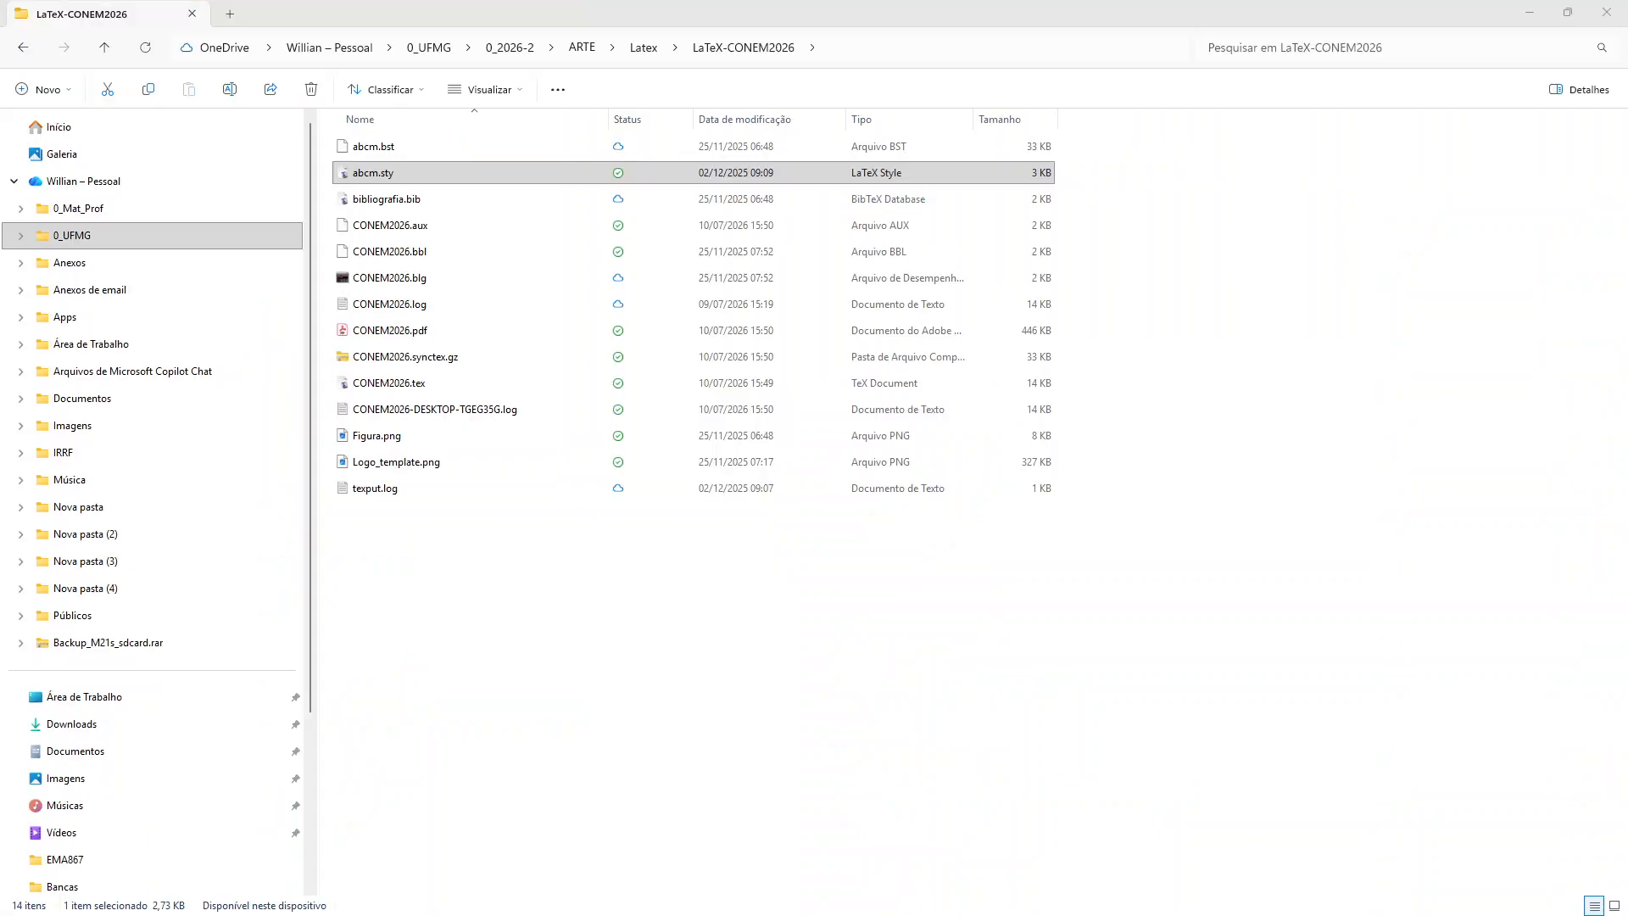
Step: Open CONEM2026.tex in TeXworks and arrange the source and PDF preview windows side by side
double_click(439, 382)
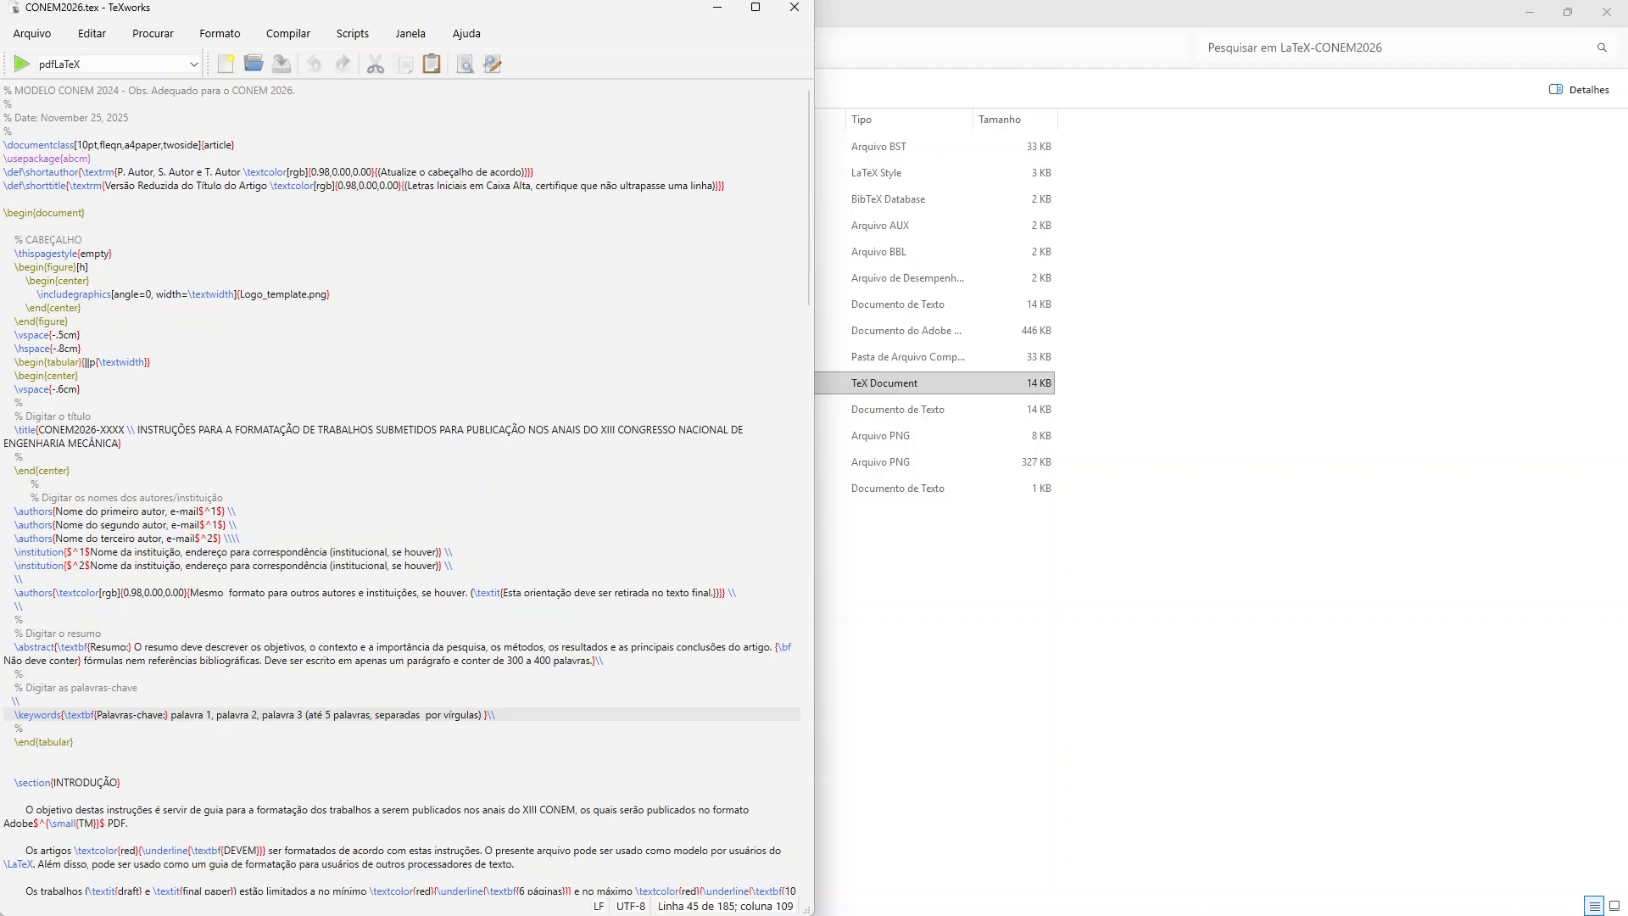
click(461, 378)
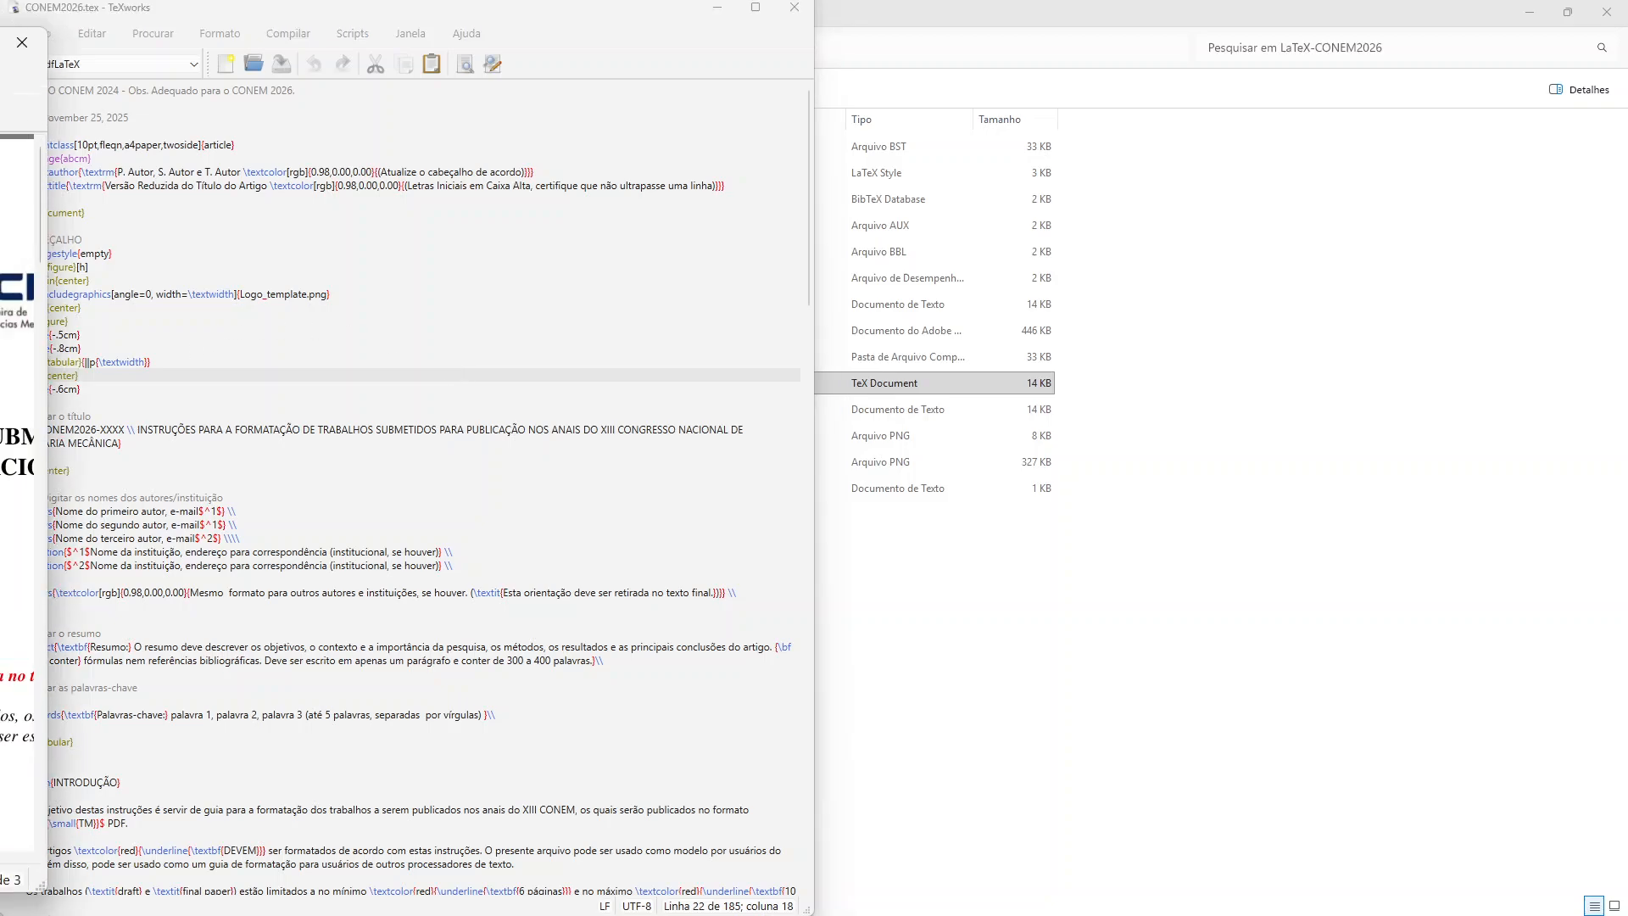
drag(0, 60, 1623, 509)
drag(1621, 215, 1622, 215)
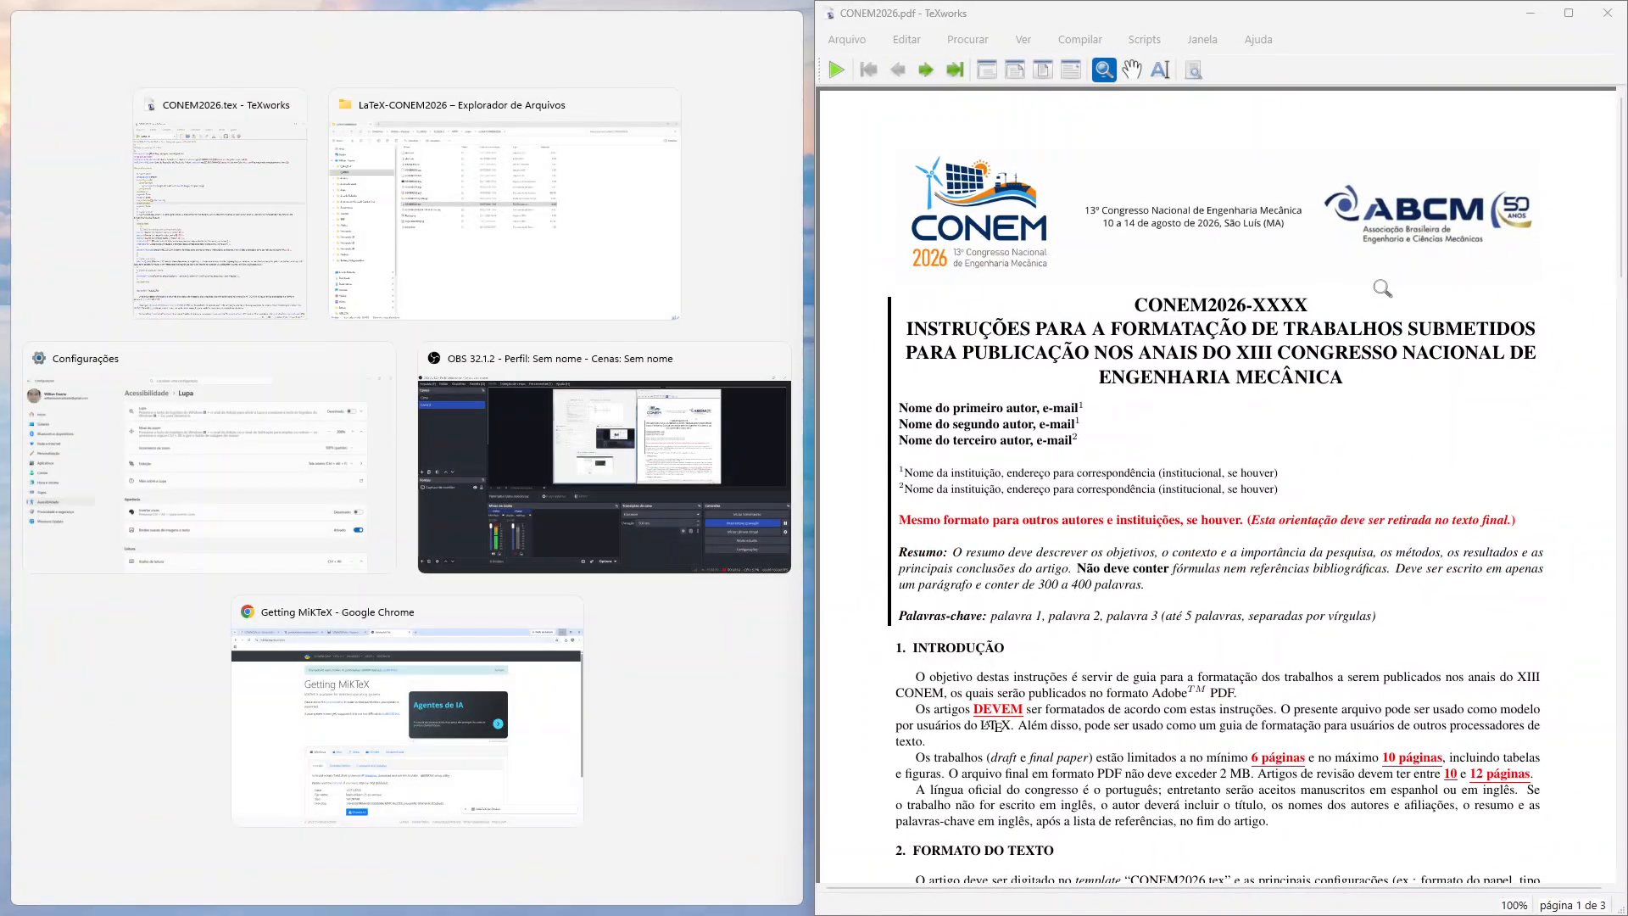
click(221, 213)
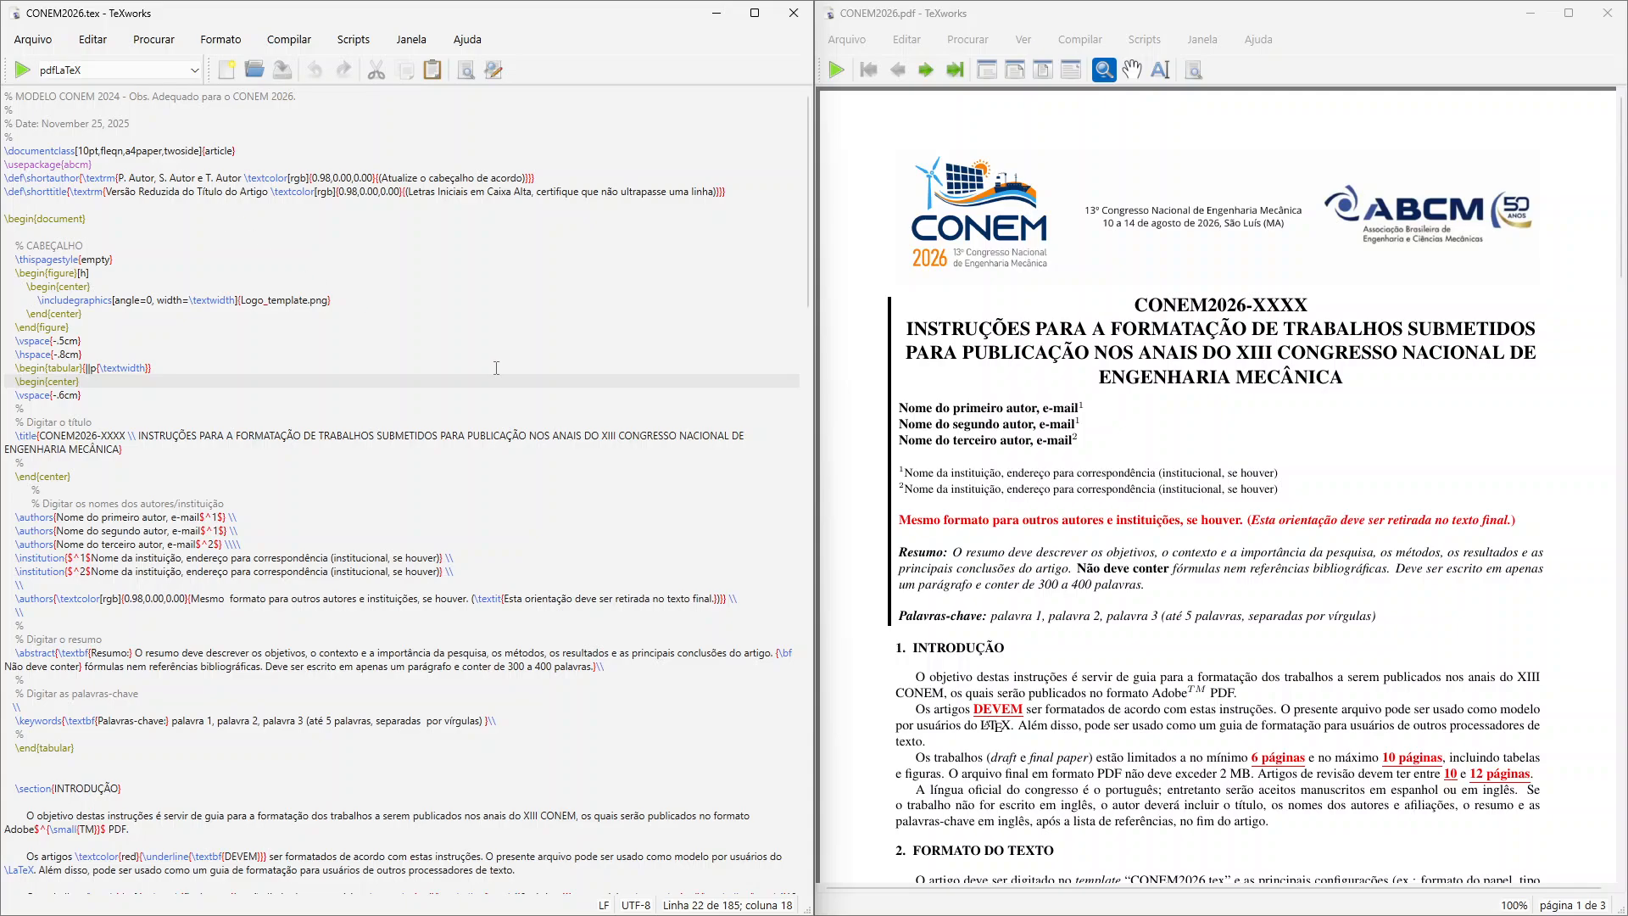
Step: Replace the XXXX placeholder in the title on line 26 with 9999 and compile the document with pdfLaTeX
click(343, 227)
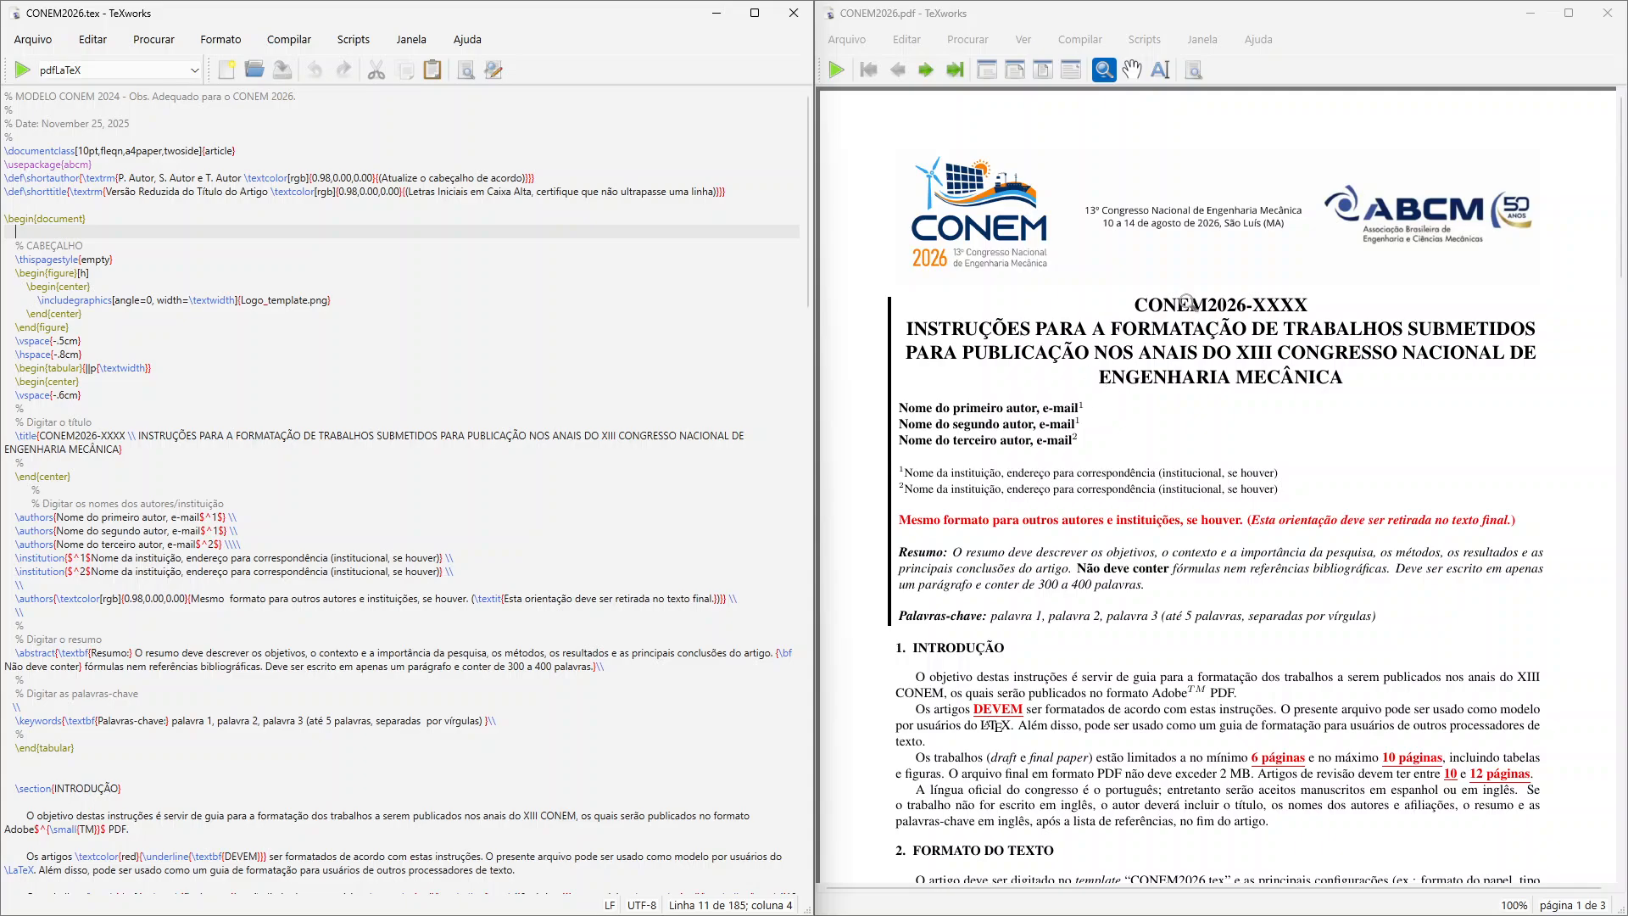
double_click(124, 435)
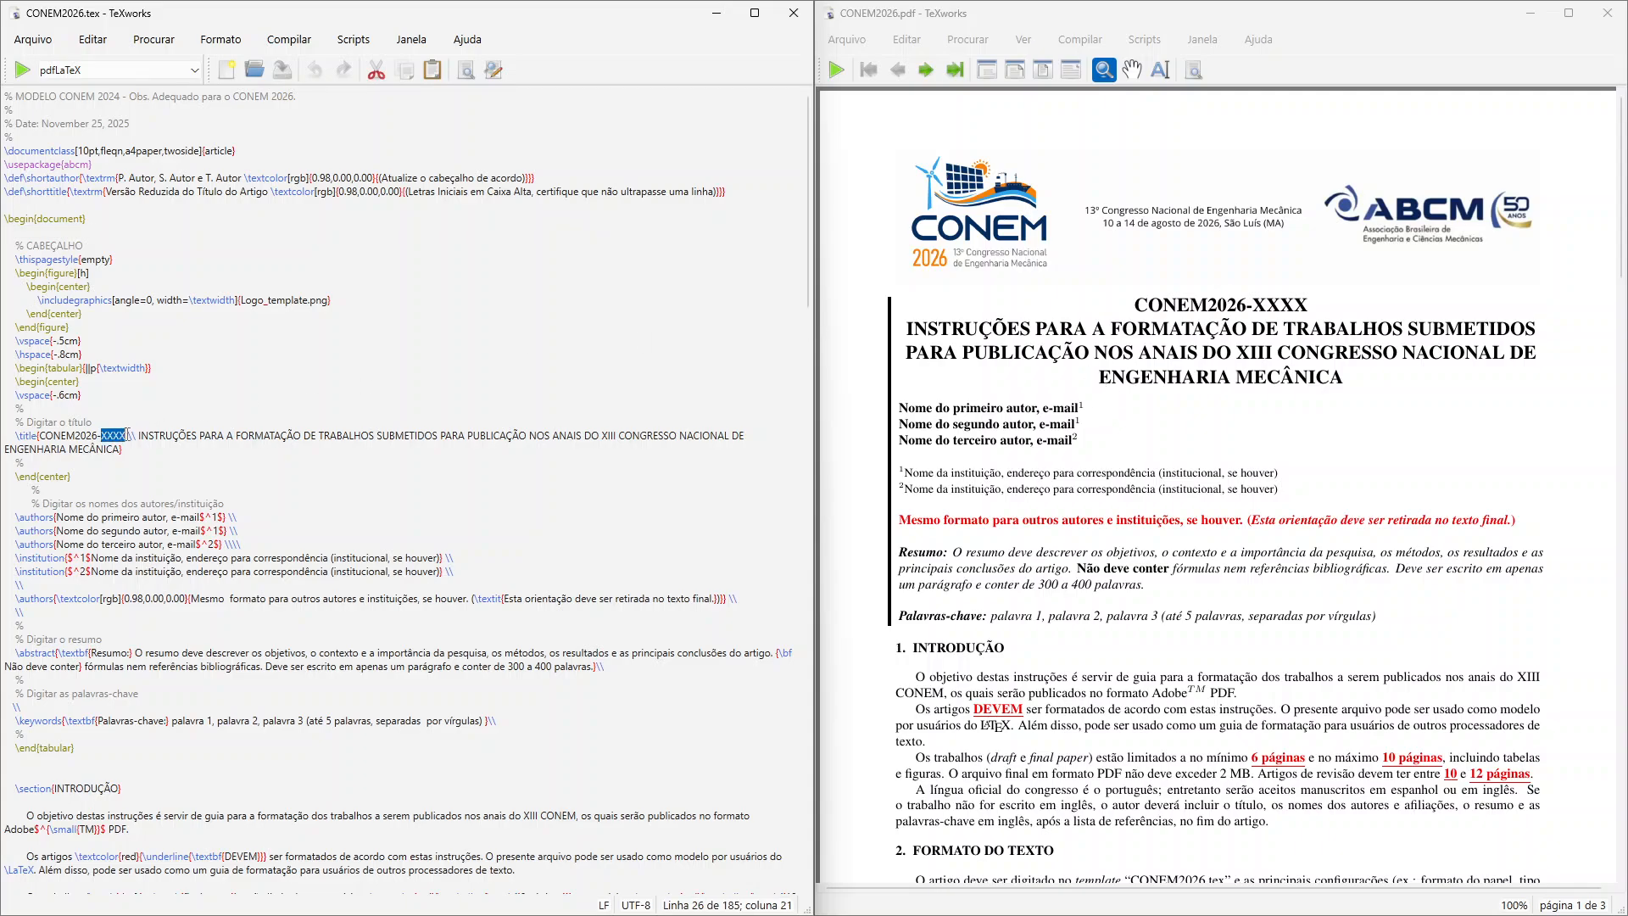
text(9999)
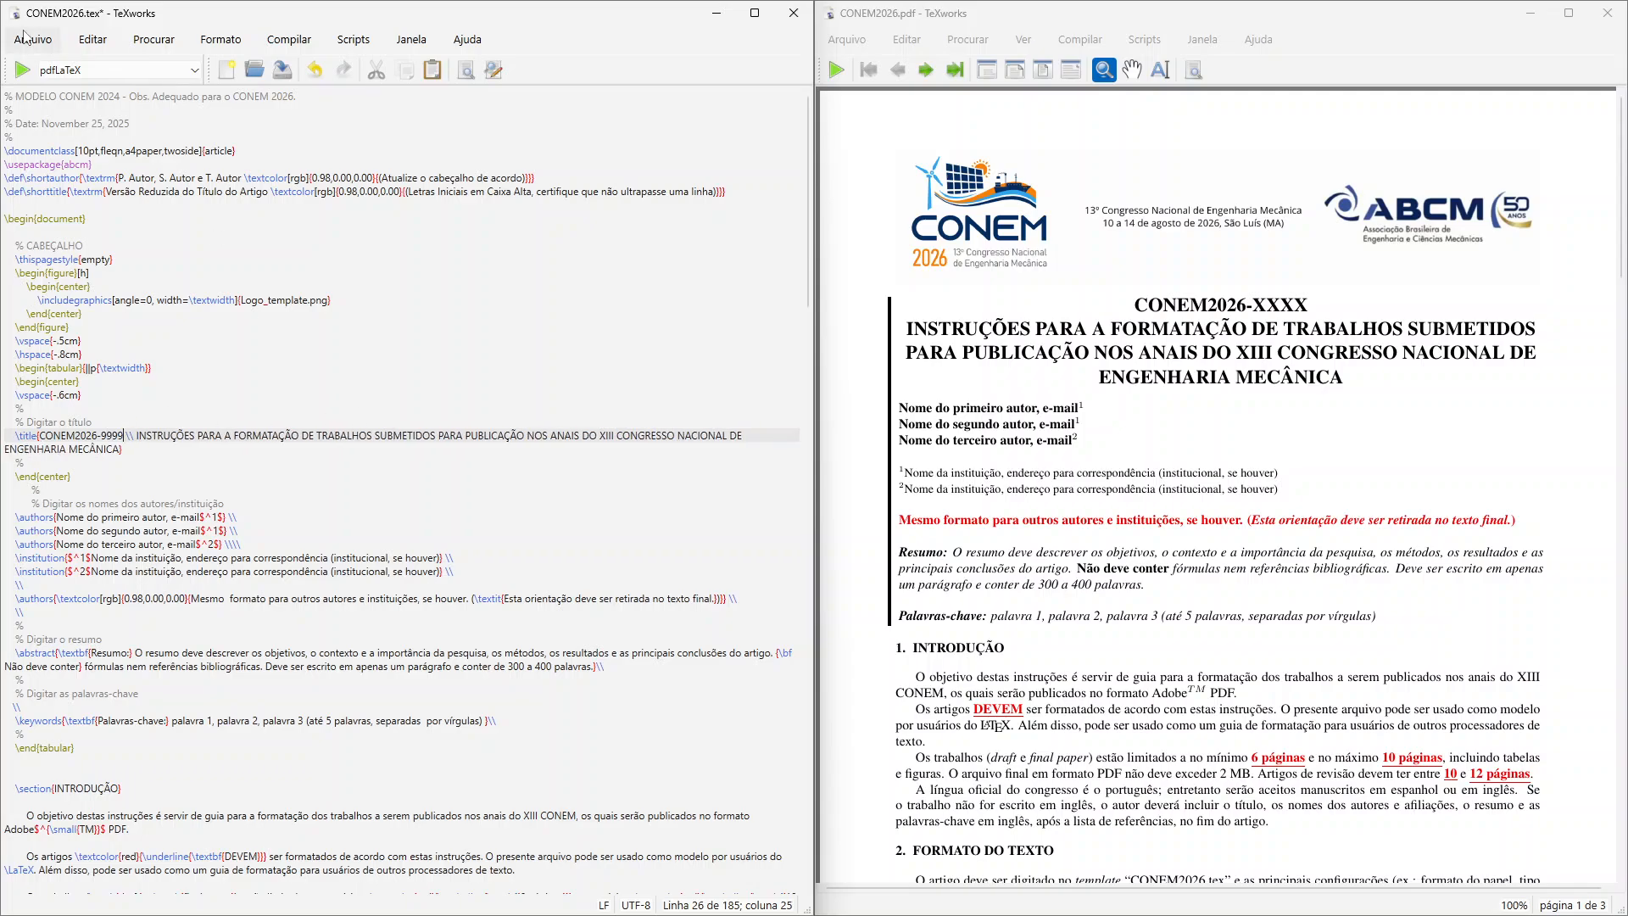
key(ctrl+t)
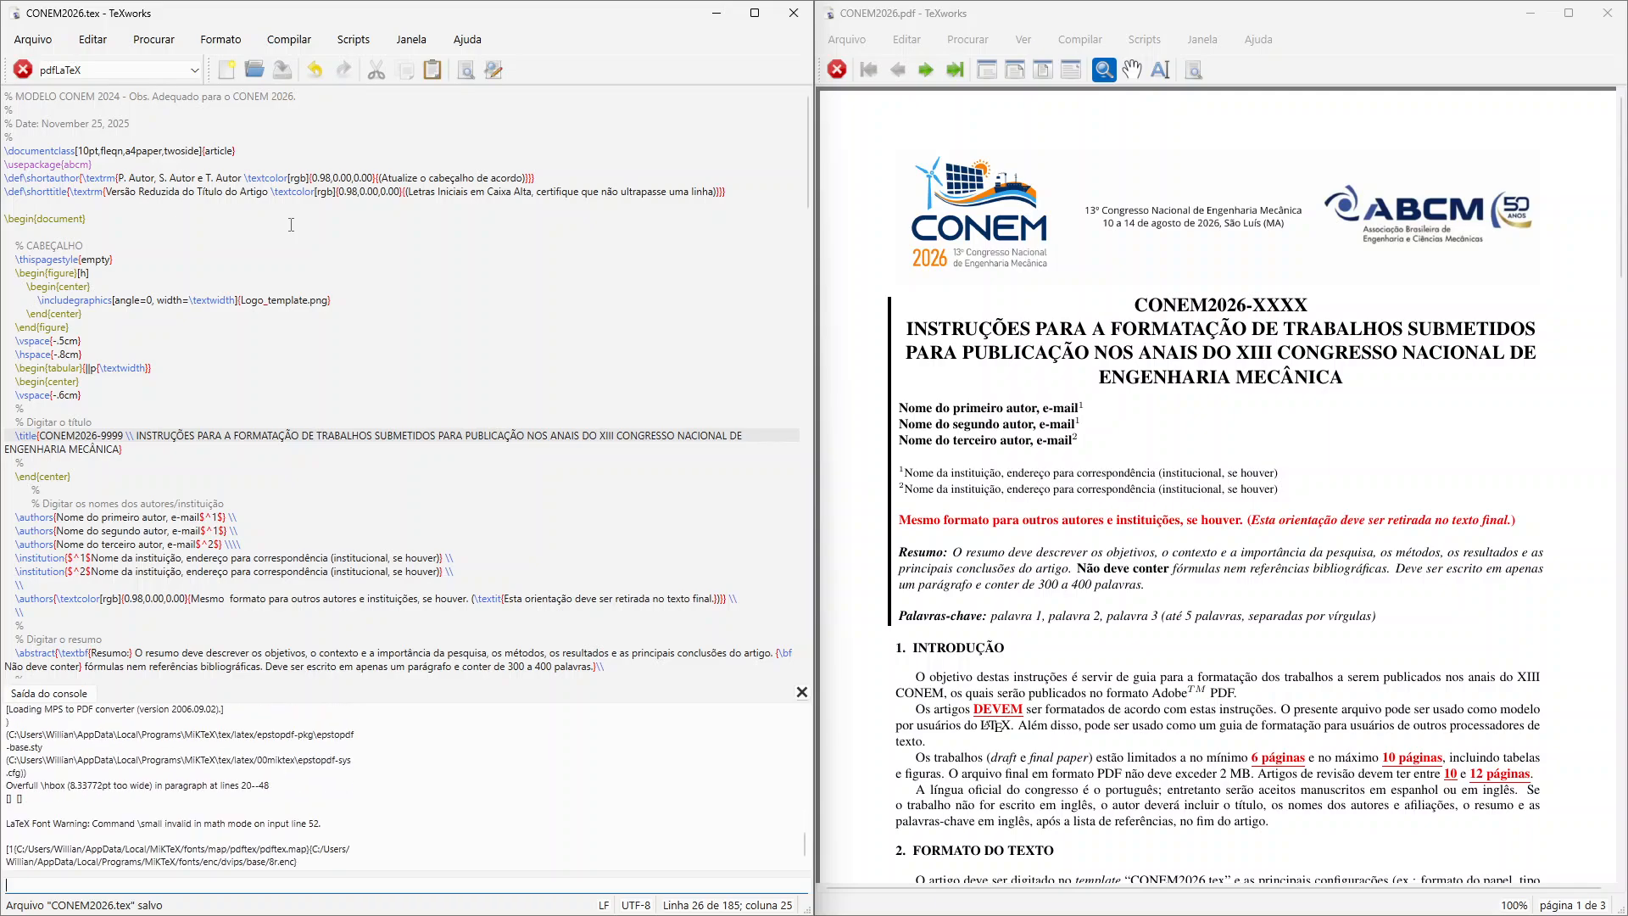